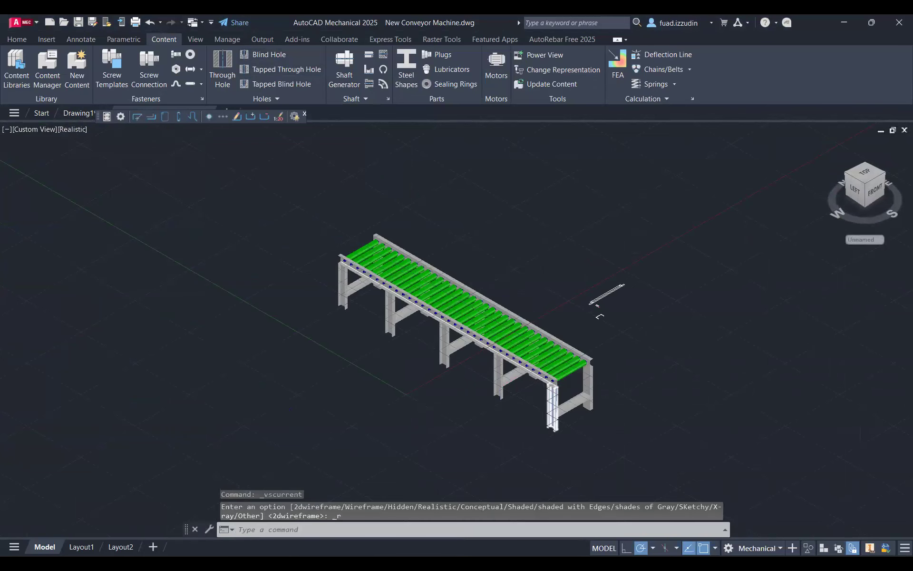
- Close the floating toolbar that covers the drawing file tabs
scroll(500, 384, "up", 3)
scroll(500, 384, "down", 5)
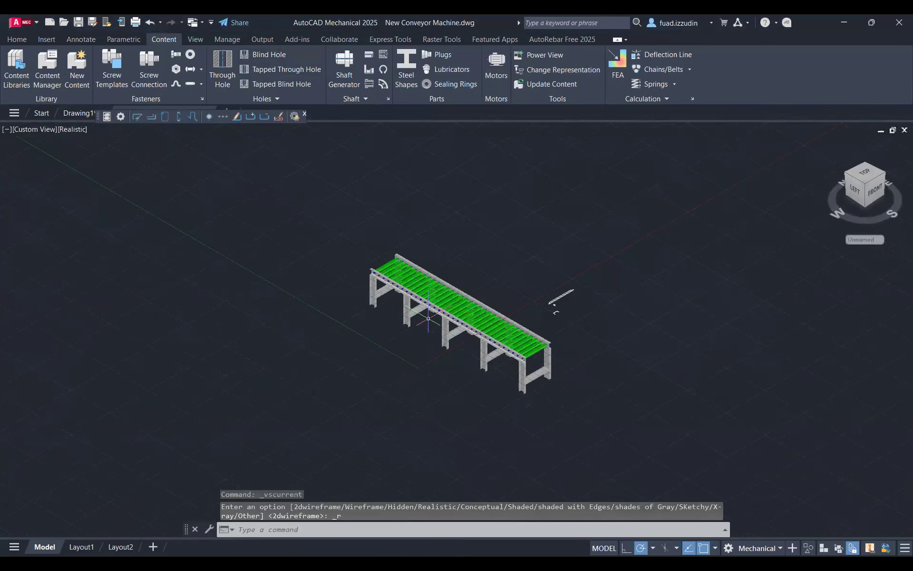
scroll(428, 319, "up", 3)
middle_click_drag(428, 319, 344, 300)
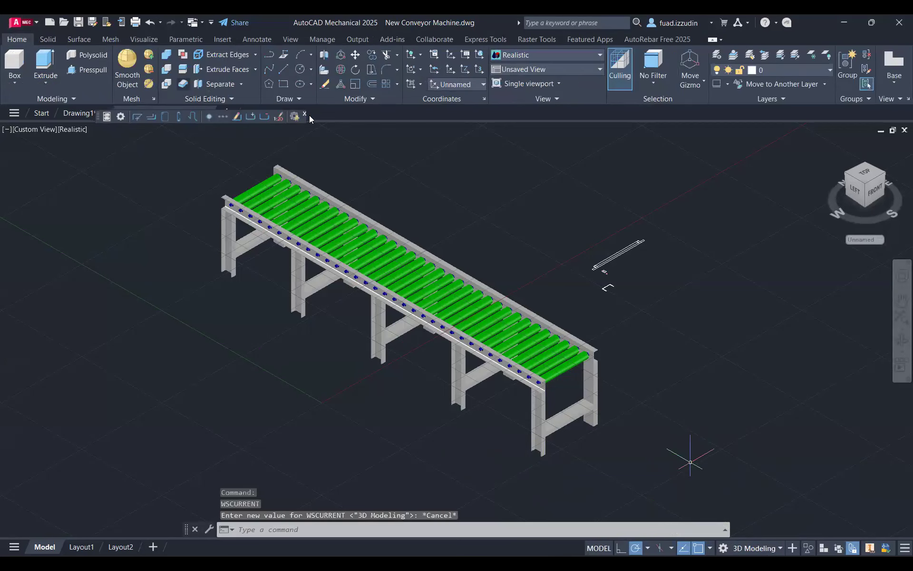
left_click(304, 113)
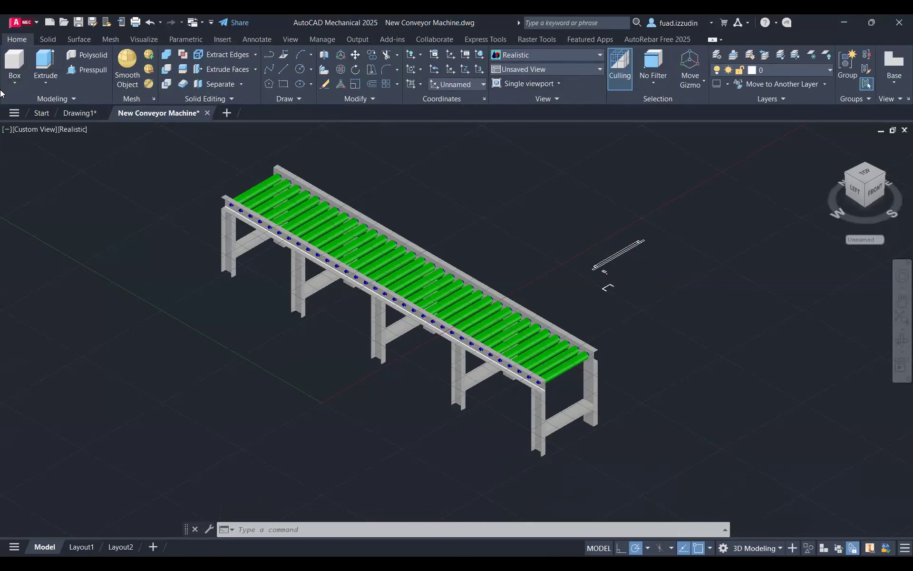
left_click(305, 115)
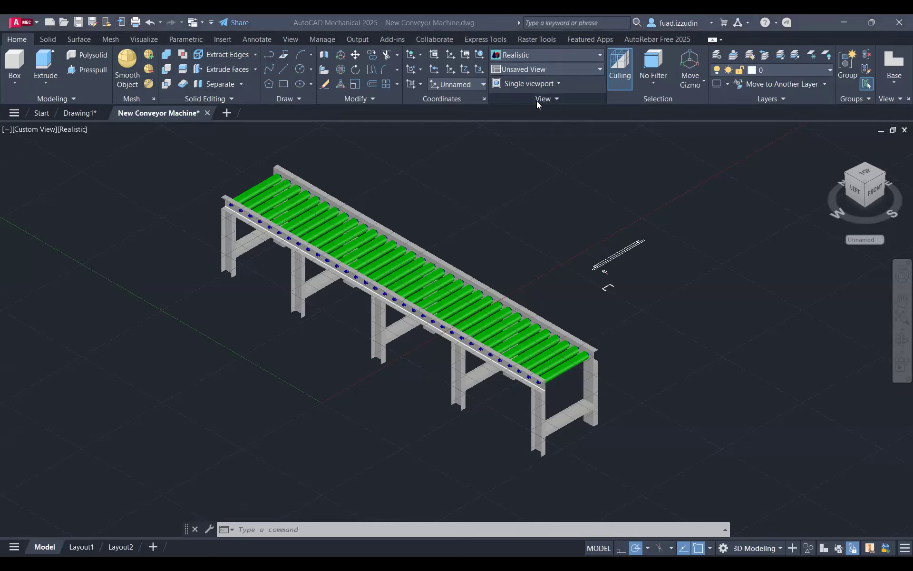
- Set the visual style to 2D Wireframe and show the roller conveyor from the Top view
left_click(552, 54)
left_click(515, 79)
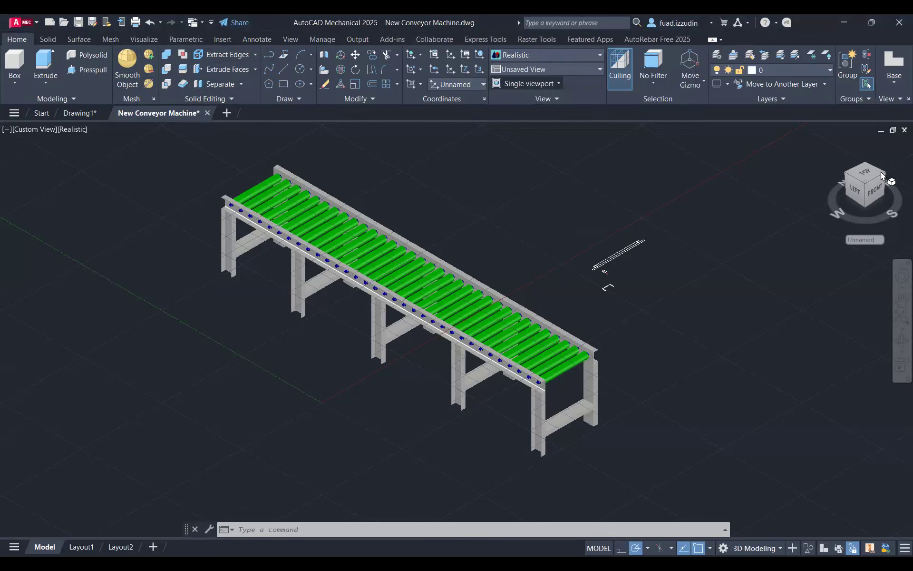
left_click(868, 176)
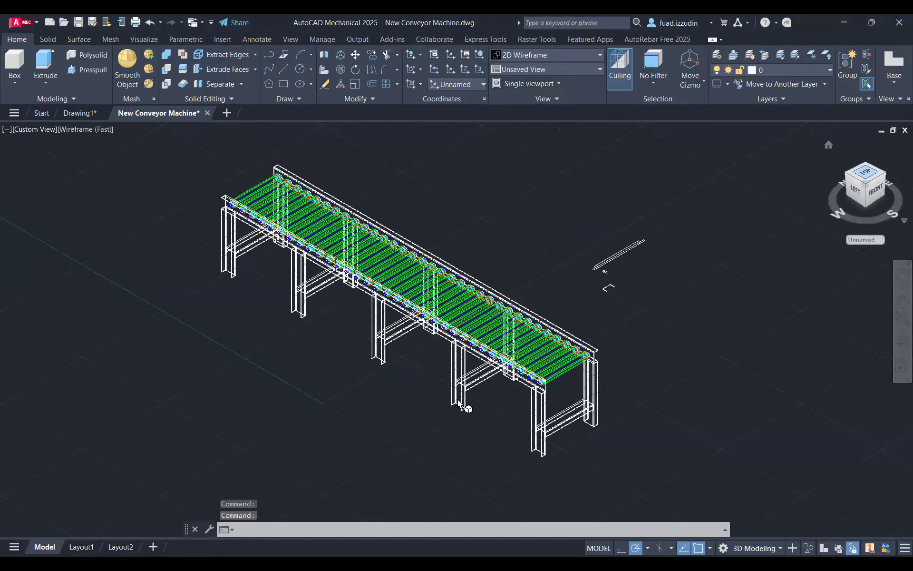
scroll(473, 382, "up", 10)
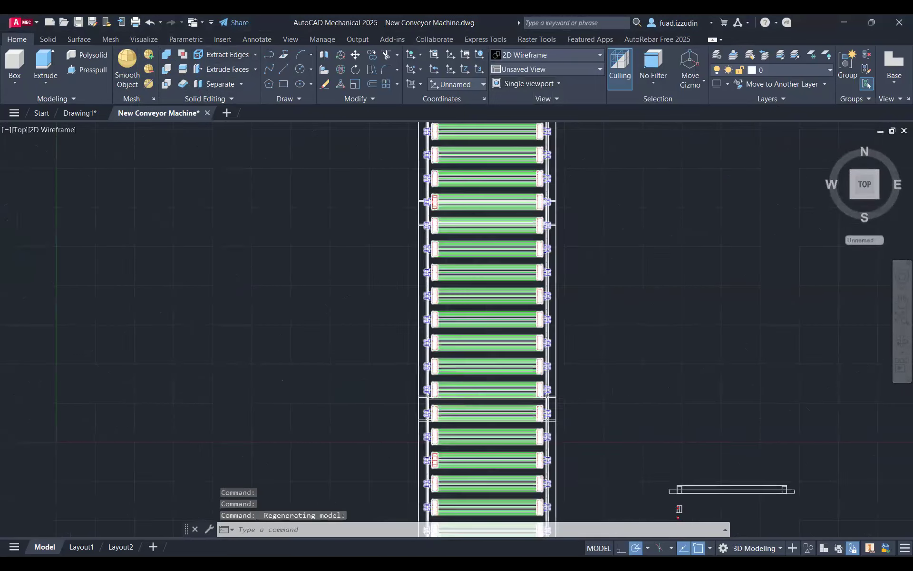
scroll(591, 378, "down", 10)
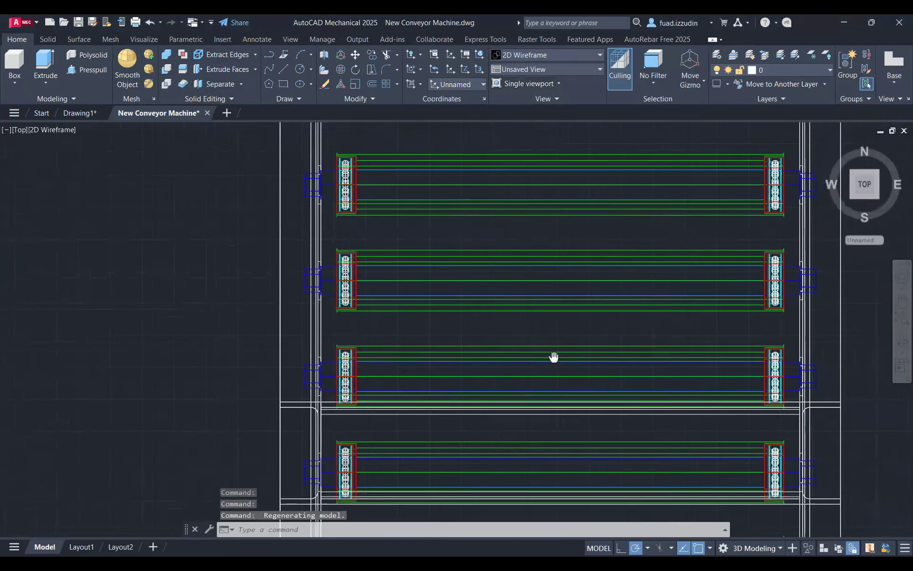
mouse_move(403, 308)
middle_mouse_down()
mouse_move(388, 325)
mouse_move(368, 456)
middle_mouse_up()
scroll(368, 455, "down", 2)
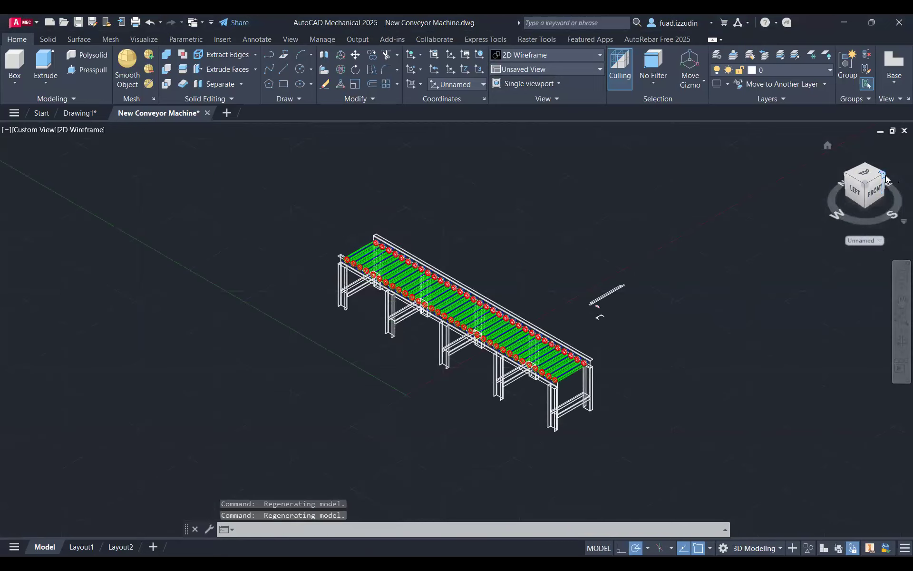
- Switch the conveyor model to the SW Isometric view
left_click_drag(885, 178, 887, 176)
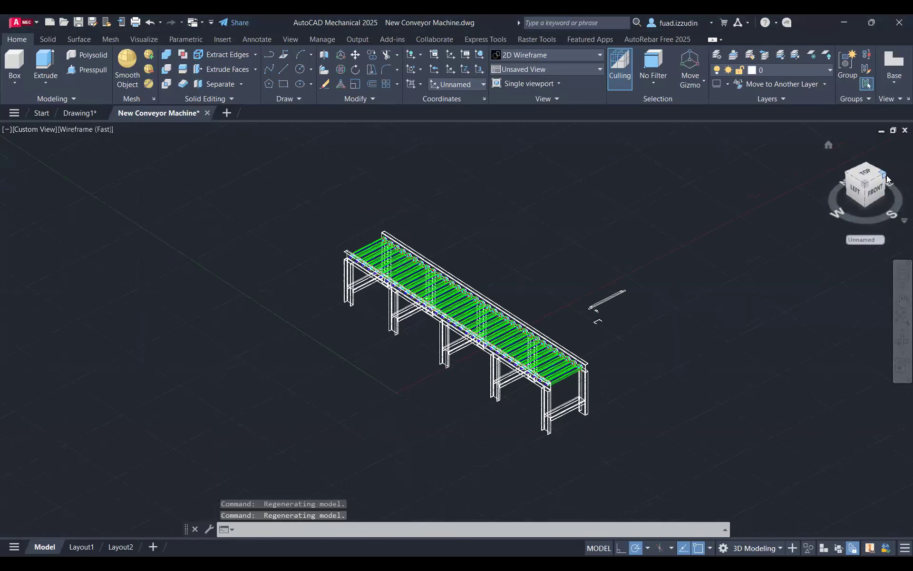
left_click(887, 175)
left_click(885, 176)
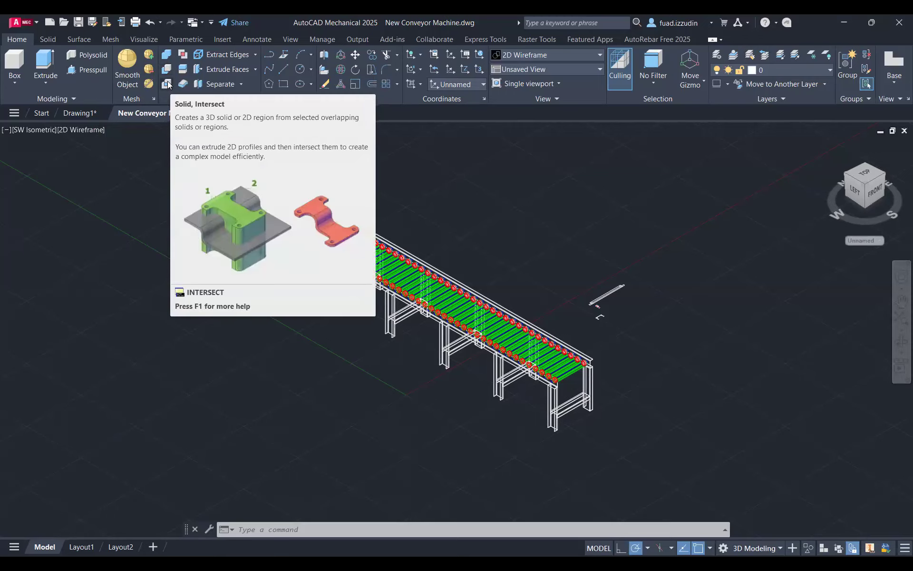
middle_click_drag(548, 309, 446, 316)
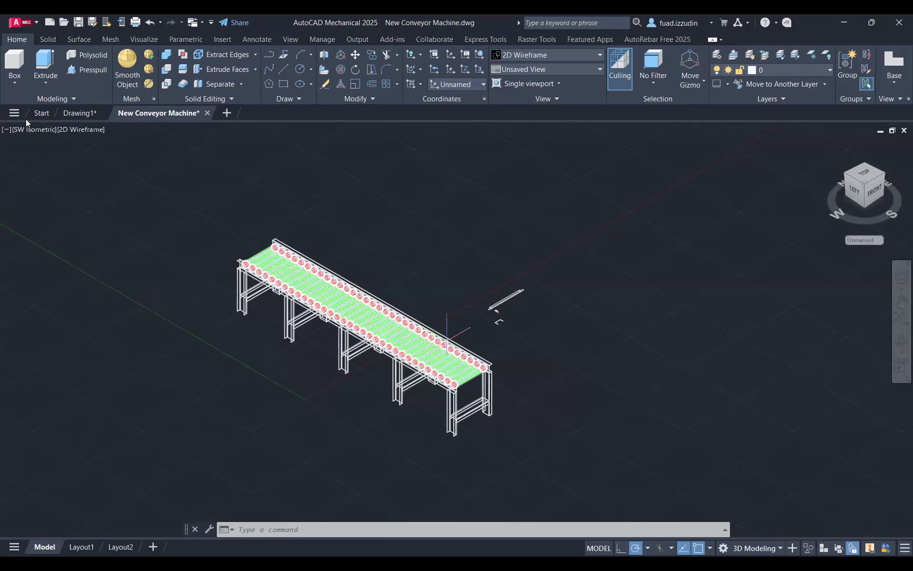
scroll(446, 317, "up", 4)
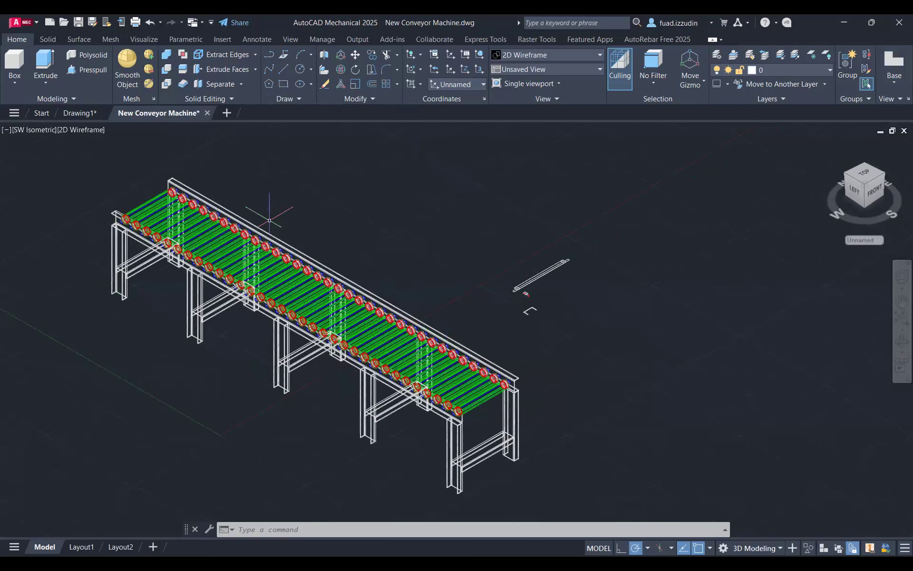
middle_click_drag(228, 250, 246, 261)
middle_click_drag(284, 273, 305, 276)
scroll(305, 276, "down", 2)
left_click(52, 89)
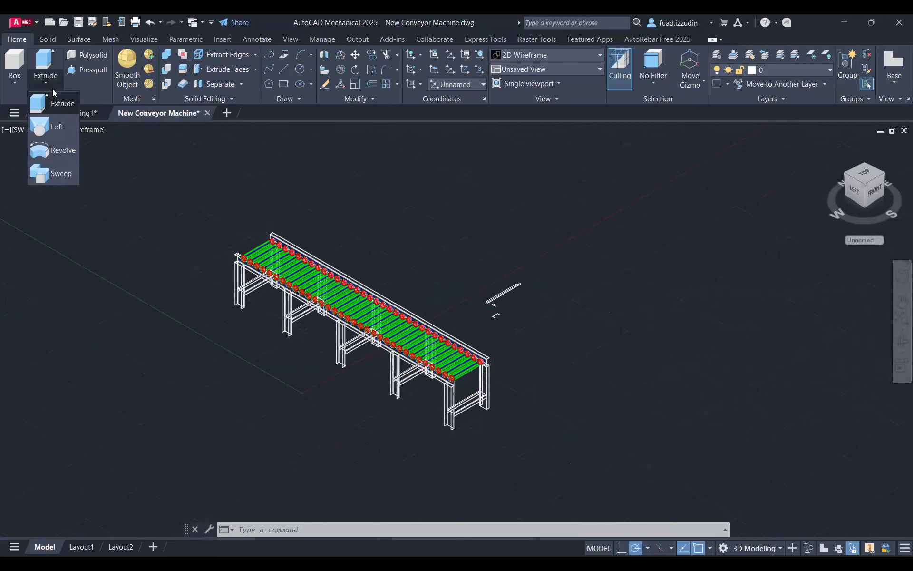
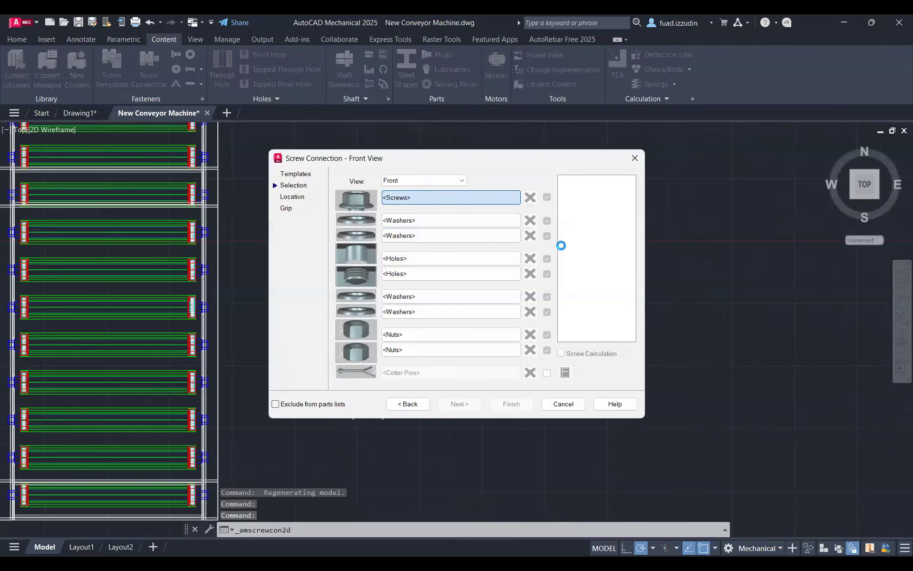
- Choose the front view of the NF EN 24014 (Regular Thread) hex-head screw in size M 10 and specify the screw connection's points
scroll(560, 285, "down", 4)
scroll(561, 285, "up", 4)
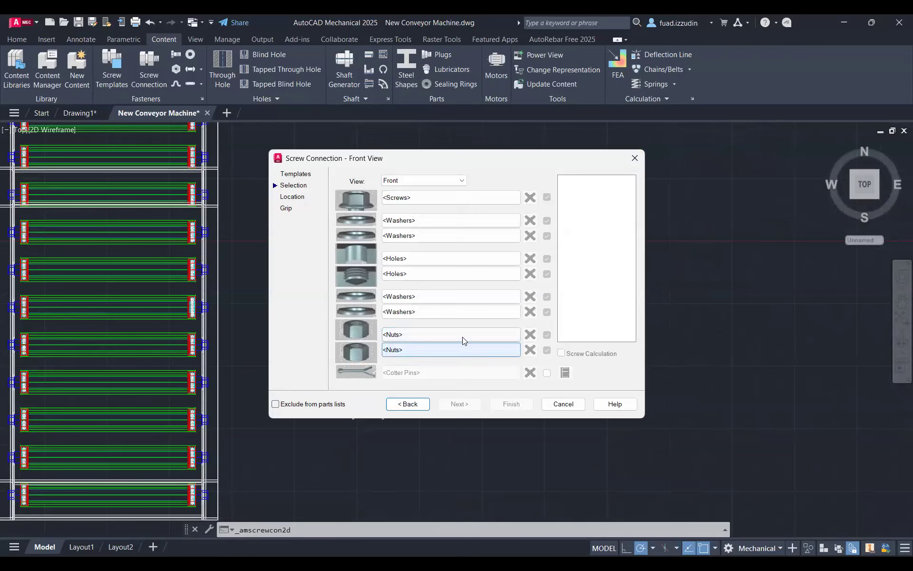
left_click(408, 197)
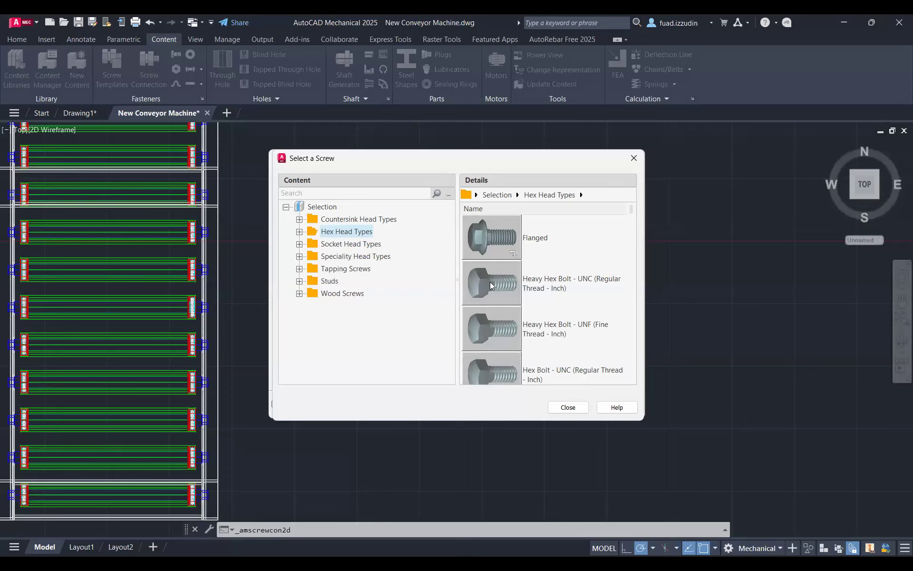
scroll(498, 301, "down", 5)
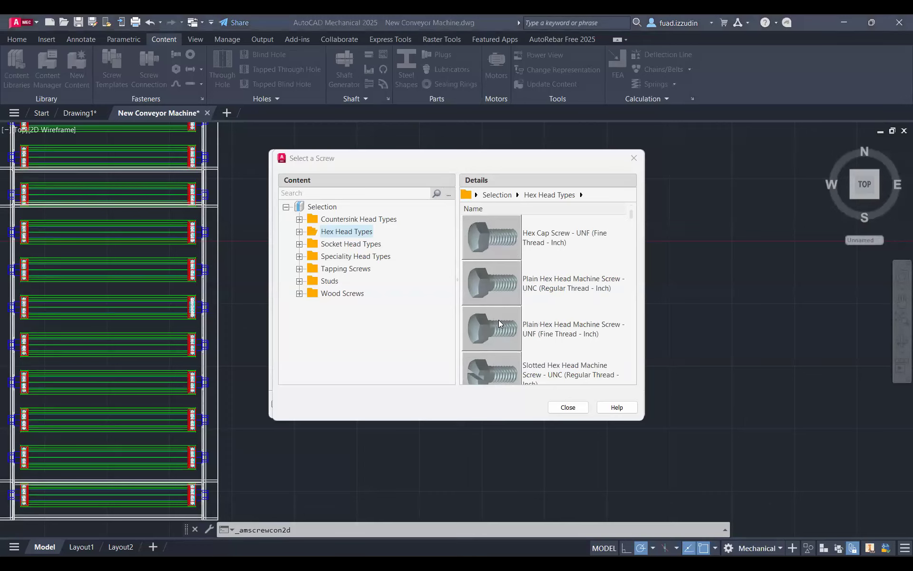
scroll(498, 328, "down", 2)
scroll(498, 330, "down", 2)
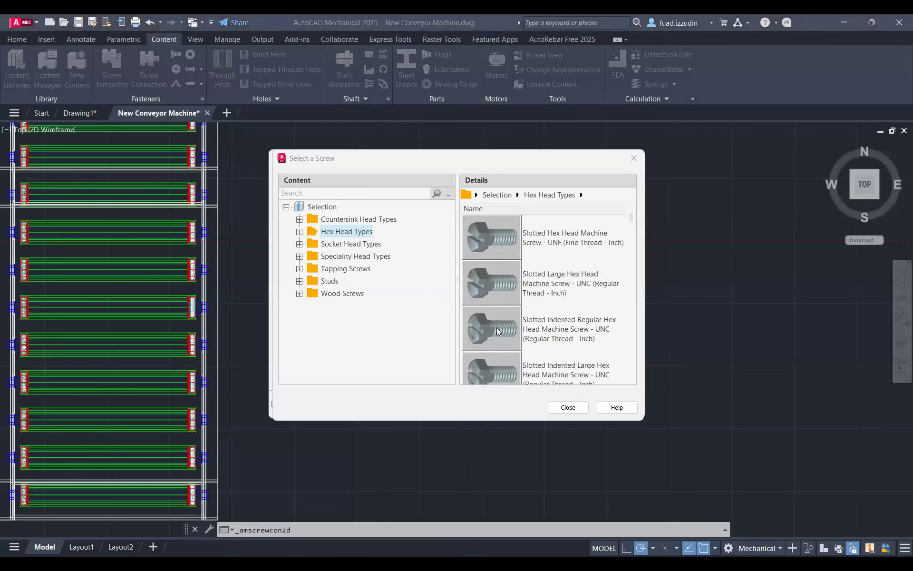
scroll(497, 332, "down", 15)
left_click(538, 310)
left_click(488, 243)
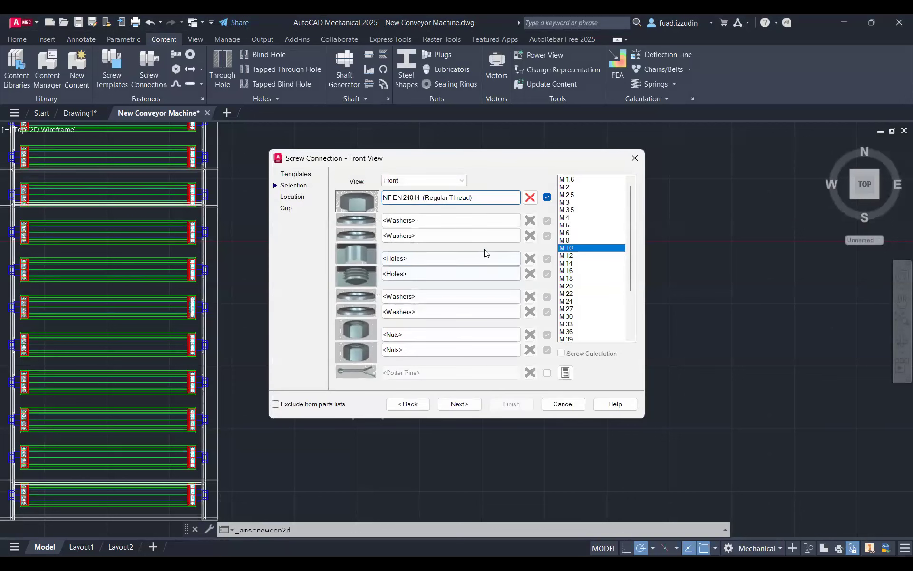
double_click(567, 247)
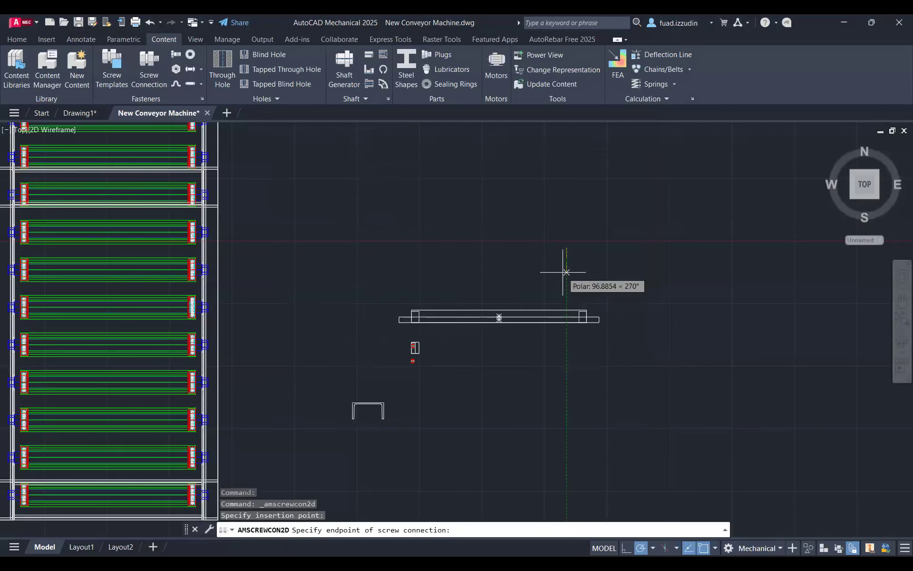
left_click(567, 272)
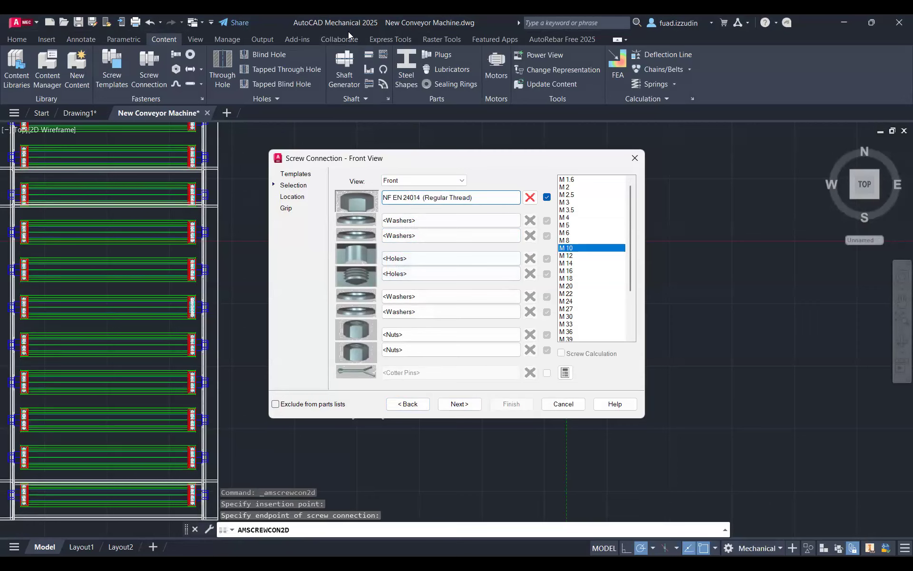
- Add the plain washer DIN EN 14399-6: 2015-04 beneath the screw head in the screw connection
left_click(402, 220)
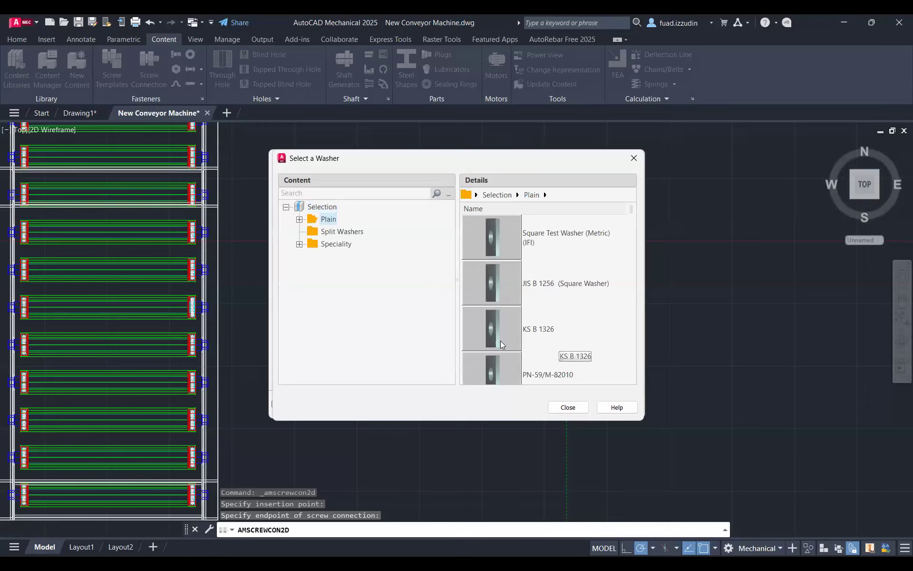
scroll(500, 340, "down", 5)
scroll(498, 334, "up", 3)
scroll(518, 307, "down", 5)
scroll(549, 324, "down", 8)
scroll(520, 336, "down", 4)
scroll(519, 336, "down", 3)
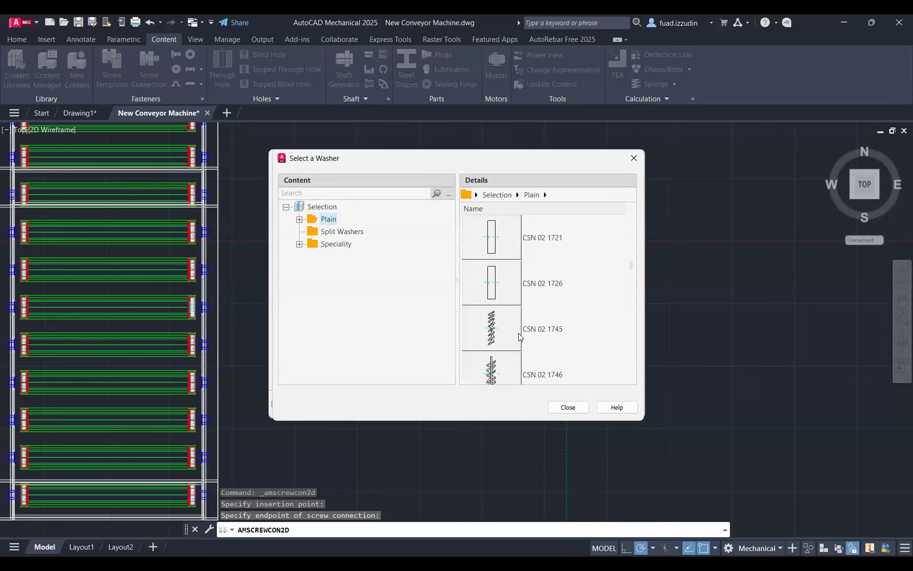
scroll(515, 343, "down", 4)
left_click(496, 247)
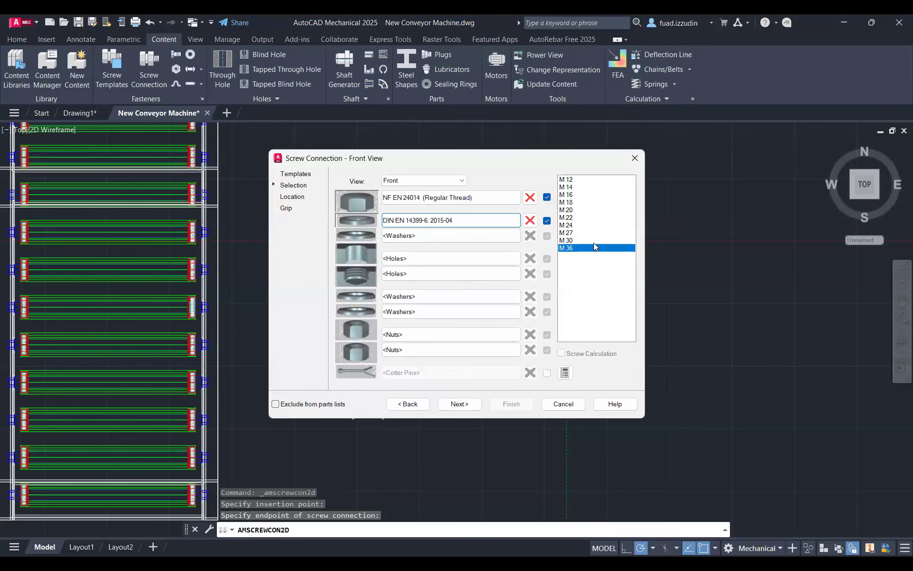
- Reselect the front view of the NF EN 24014 screw and dismiss the reopened washer selection
left_click(441, 203)
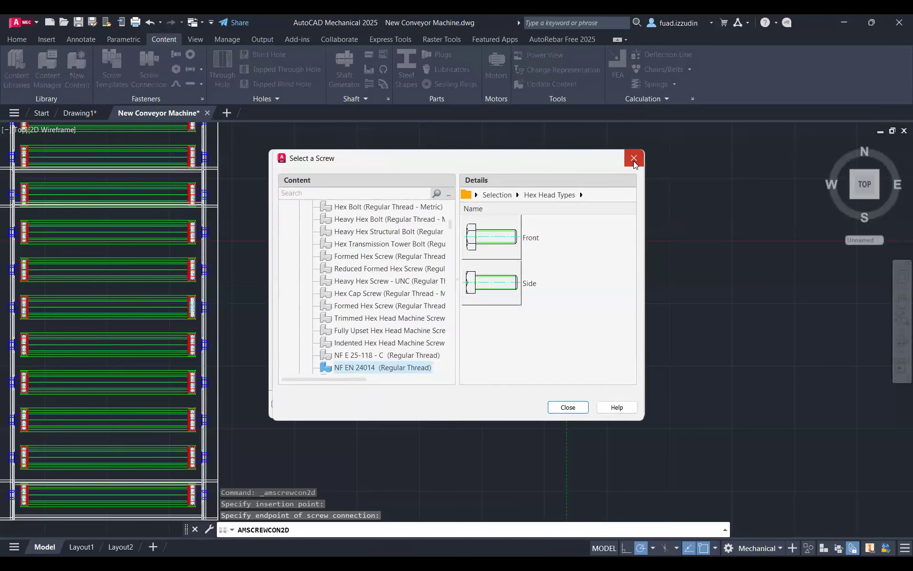
left_click(483, 237)
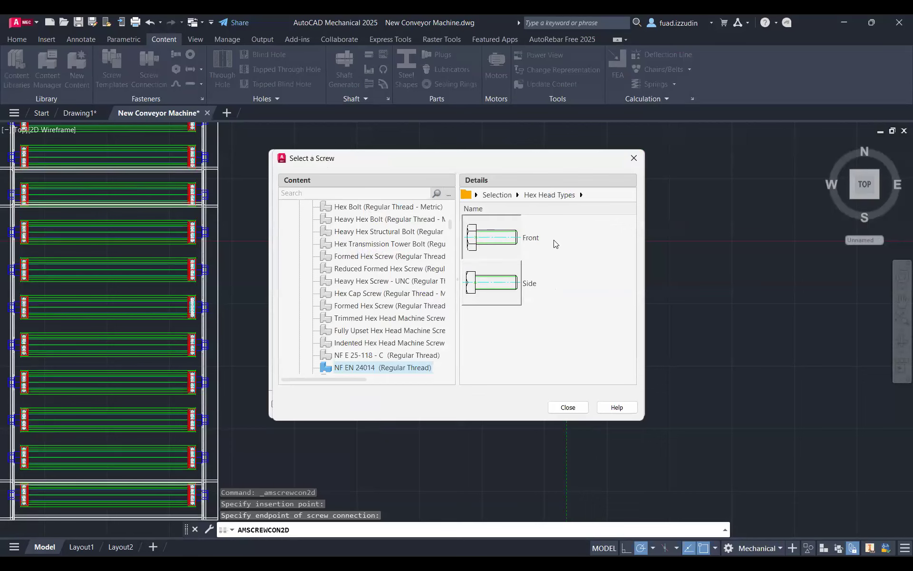
left_click(486, 220)
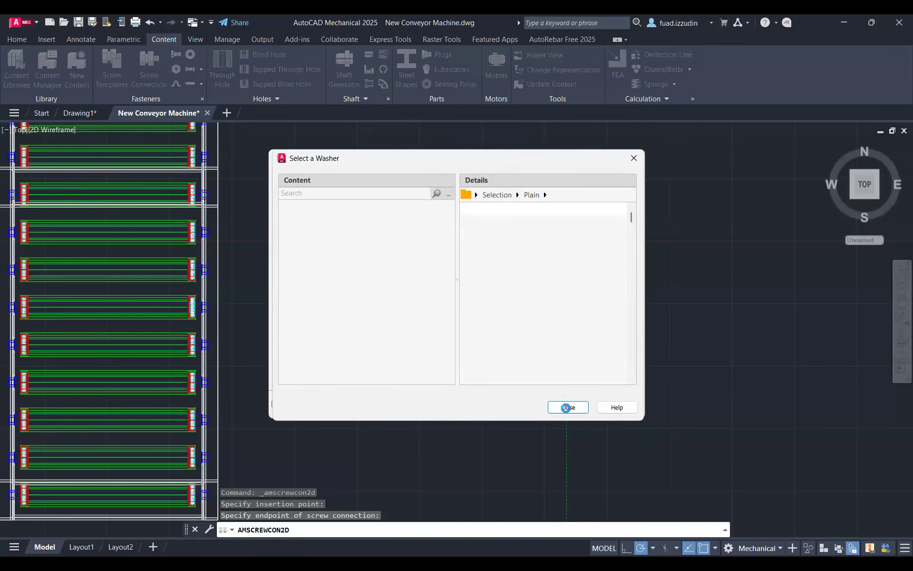
left_click(568, 407)
- Add the front view of Hex Nut - Style 1 (Regular Thread - Metric) as the end nut of the screw connection
left_click(493, 241)
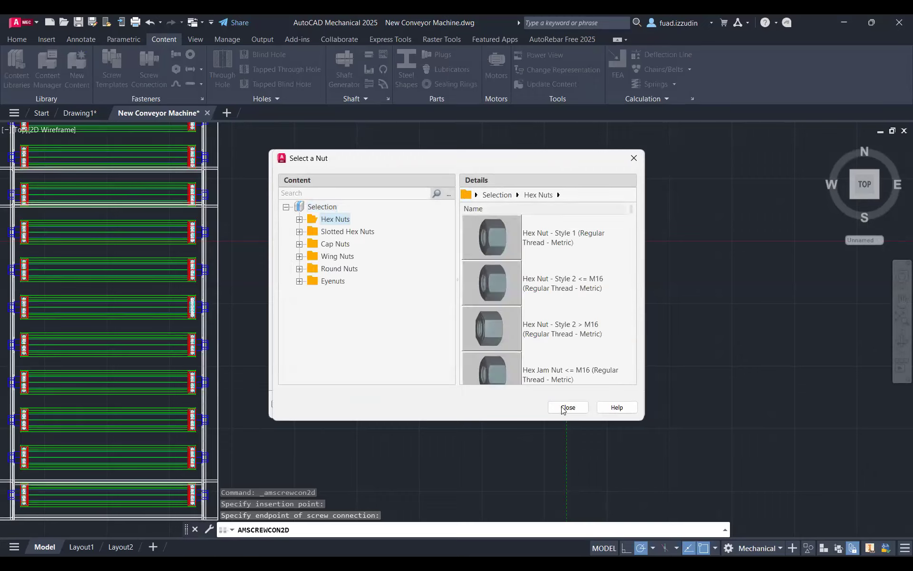
double_click(502, 236)
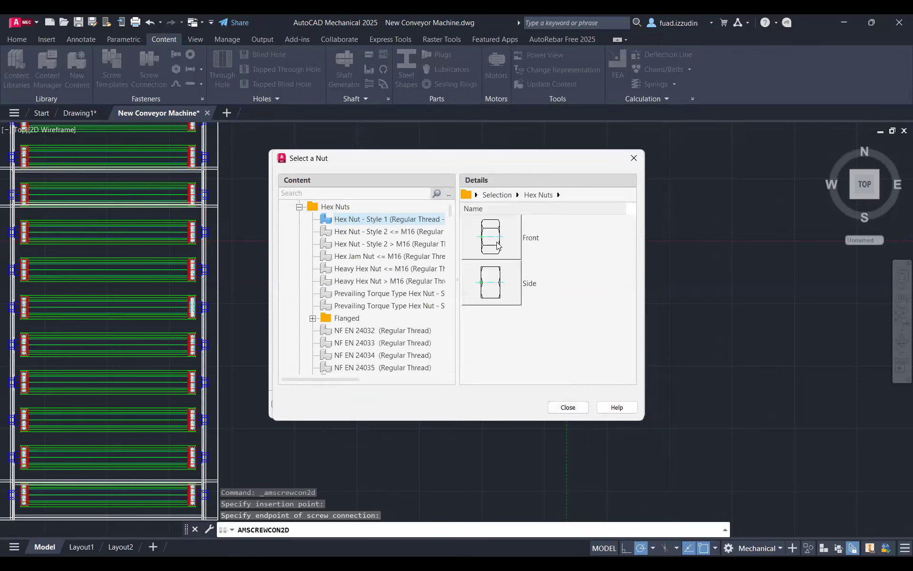
left_click(497, 245)
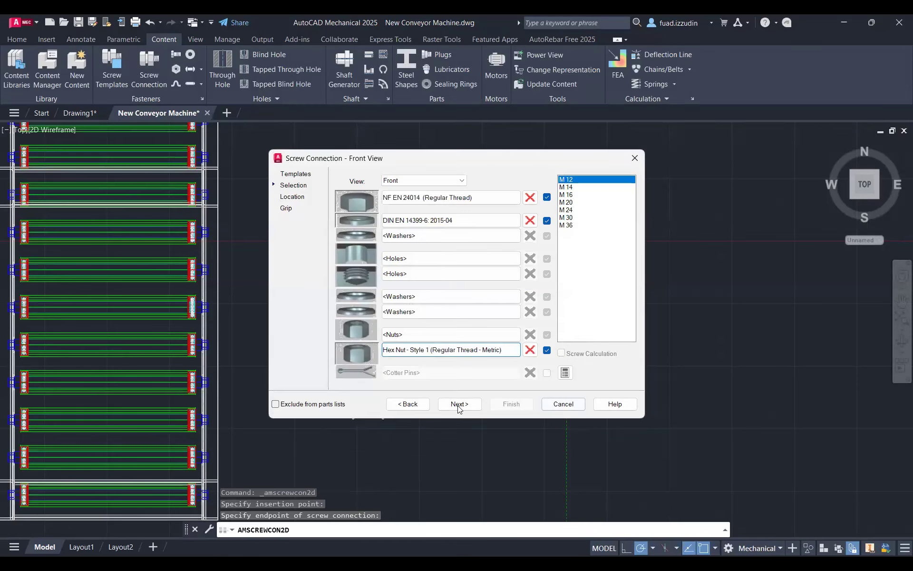
- Place the M 12 screw connection near the roller profile at 270° with a grip length of about 82, and finish the assembly
left_click(451, 406)
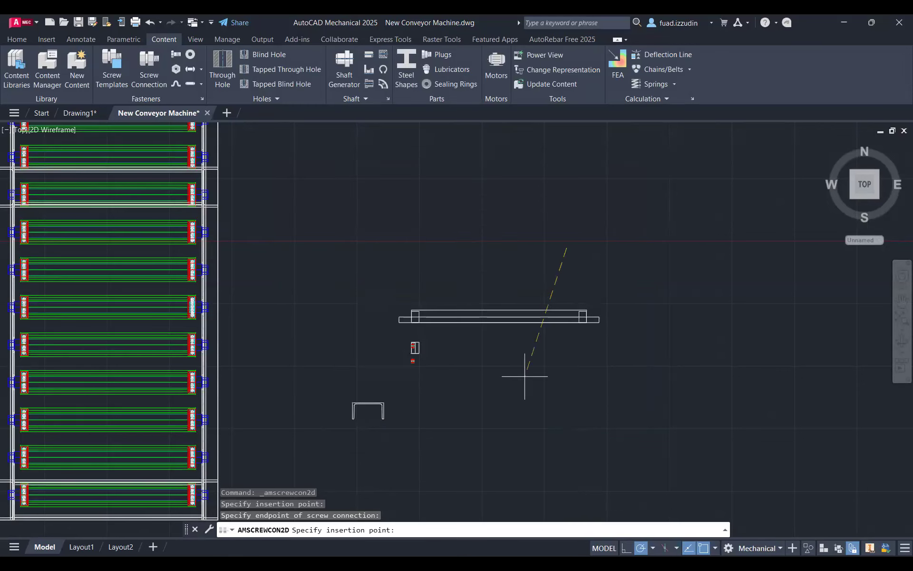
left_click(565, 324)
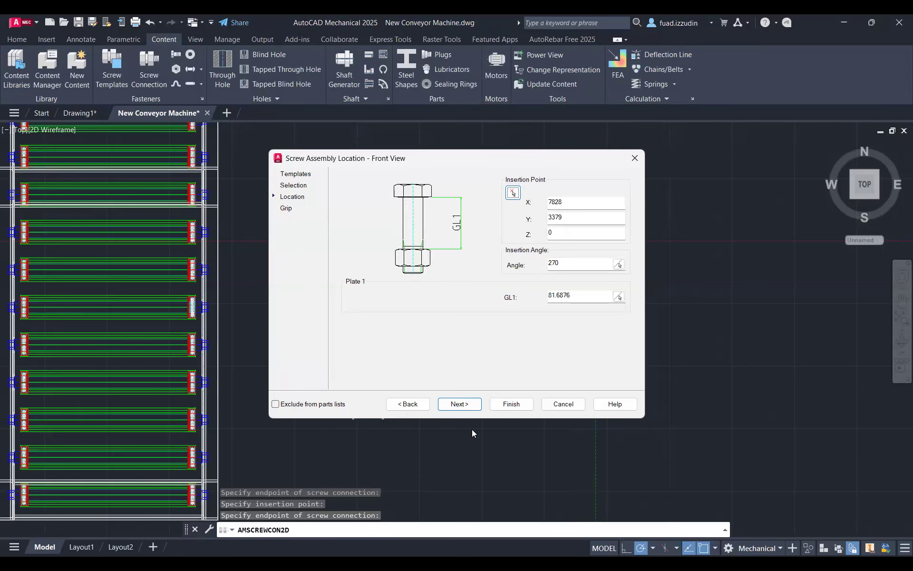
left_click(464, 407)
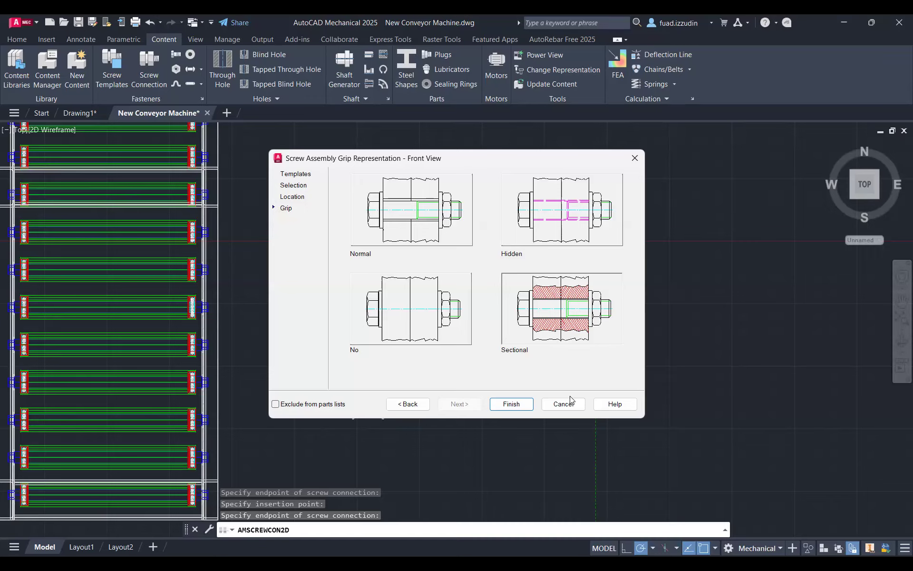
left_click(511, 405)
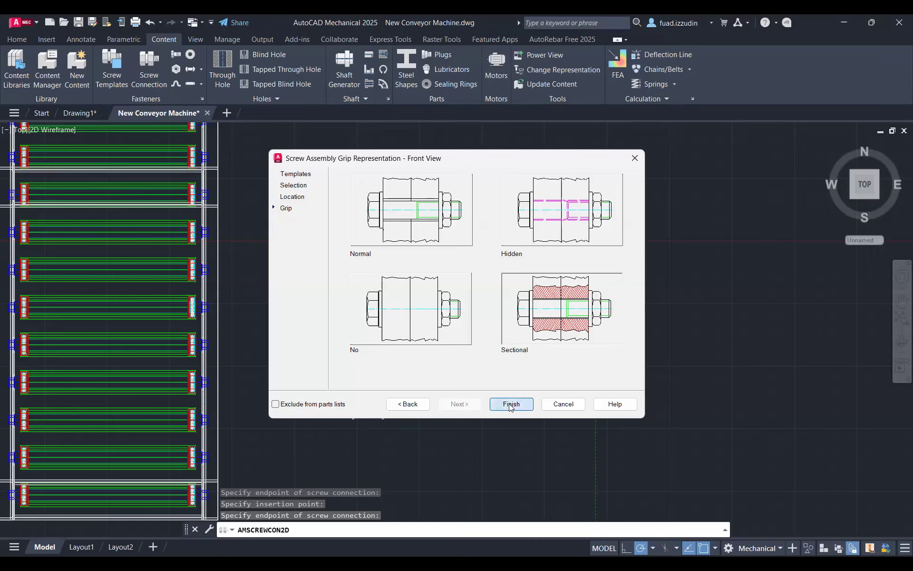
- Delete the whole bolt, washer and nut screw connection above the bracket drawing beside the conveyor
left_click(595, 268)
scroll(592, 259, "up", 5)
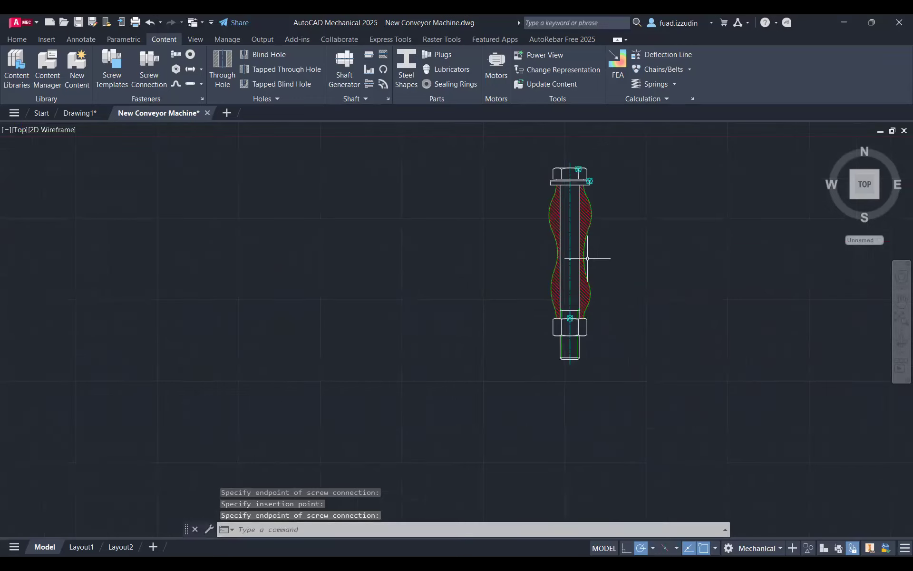
scroll(666, 333, "down", 2)
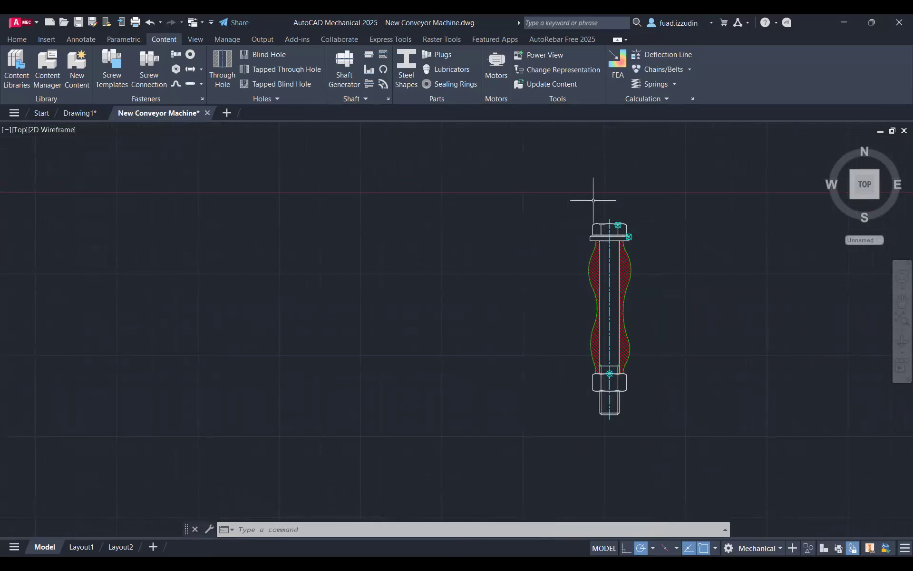
scroll(594, 334, "down", 4)
left_click(557, 275)
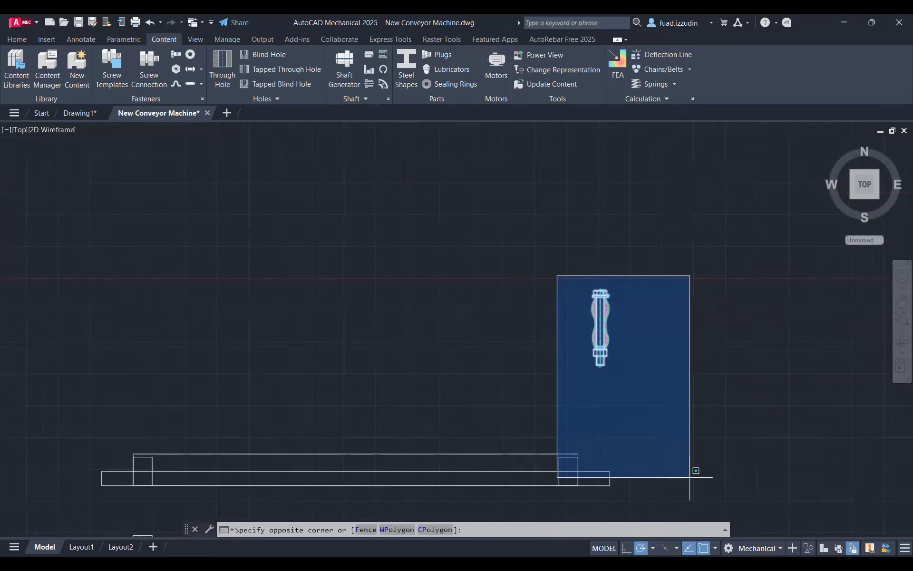
left_click(631, 364)
key("Delete")
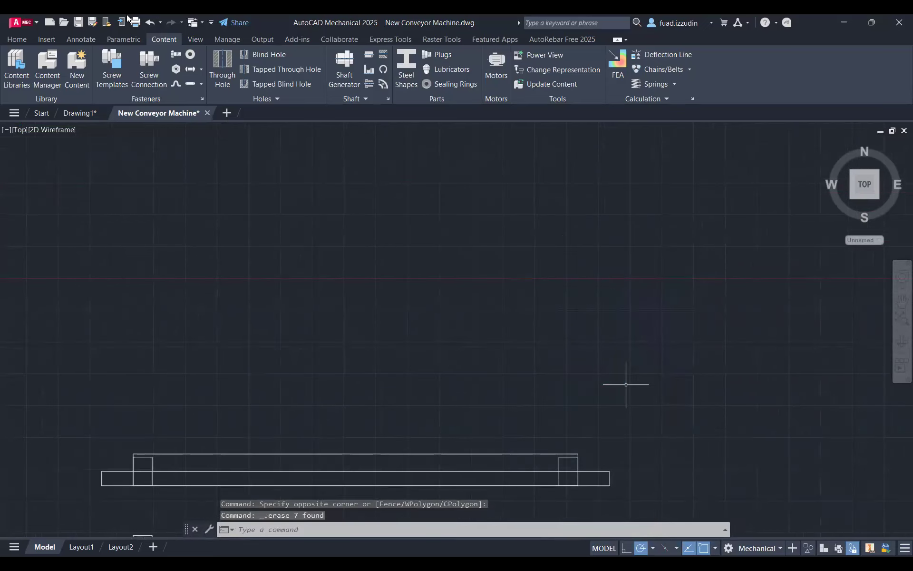
- Examine the 2D bracket, bearing parts and U profile drawn beside the conveyor
left_click(313, 172)
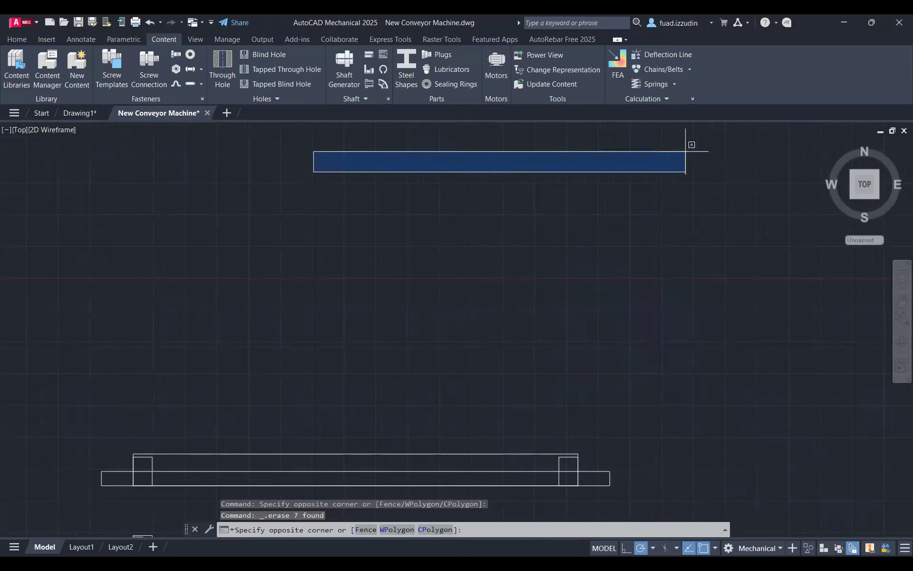
left_click(618, 212)
scroll(460, 234, "down", 6)
middle_click_drag(318, 319, 409, 307)
scroll(459, 305, "up", 6)
middle_click_drag(564, 251, 444, 273)
scroll(383, 298, "up", 4)
scroll(419, 309, "down", 5)
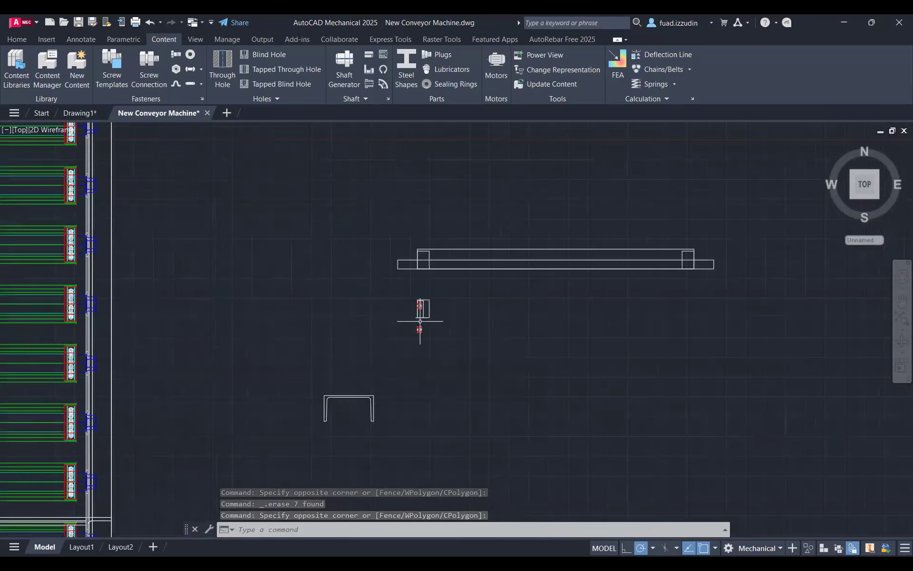
- Examine the conveyor's legs, side frame and end roller bearings in the SW isometric view
left_click(850, 198)
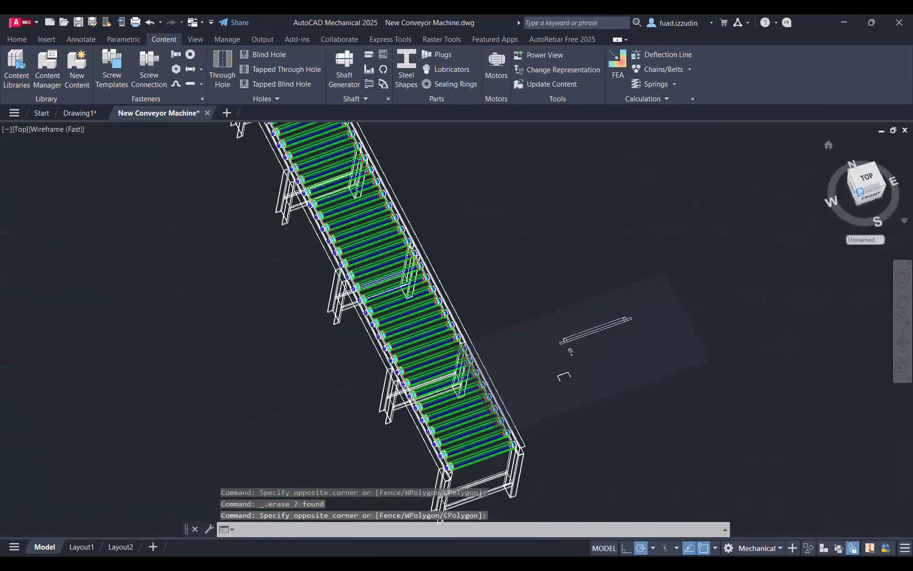
scroll(347, 290, "up", 3)
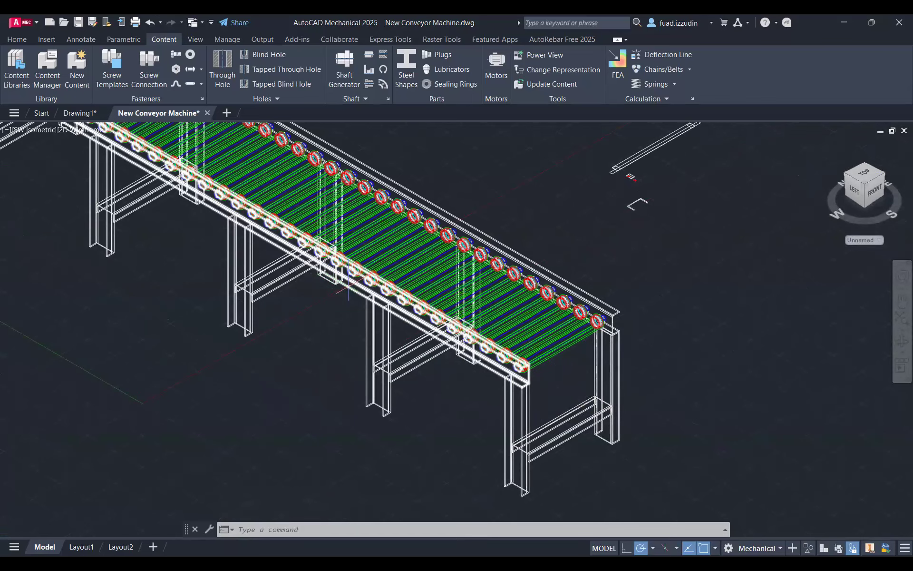
scroll(536, 410, "up", 2)
scroll(536, 410, "up", 3)
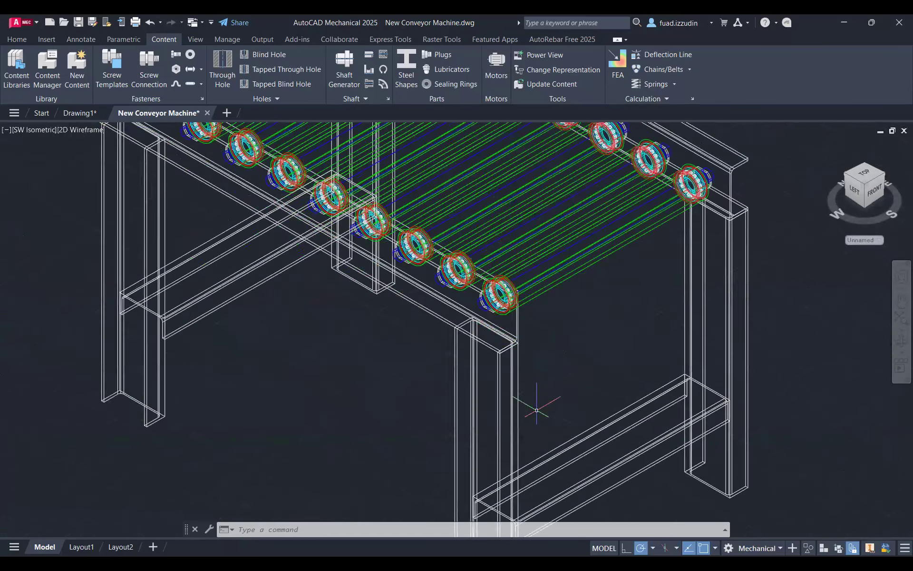
left_click(528, 390)
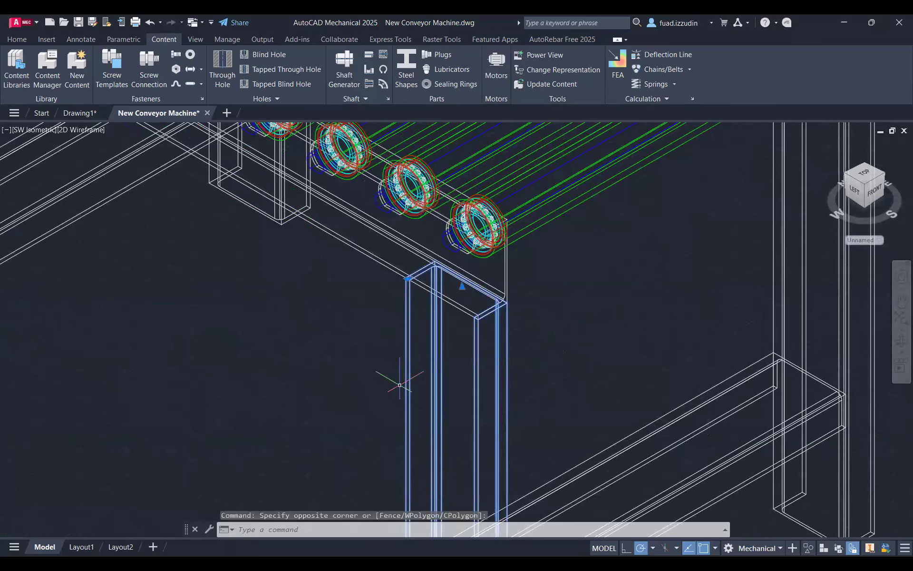
key("Escape")
scroll(517, 218, "up", 2)
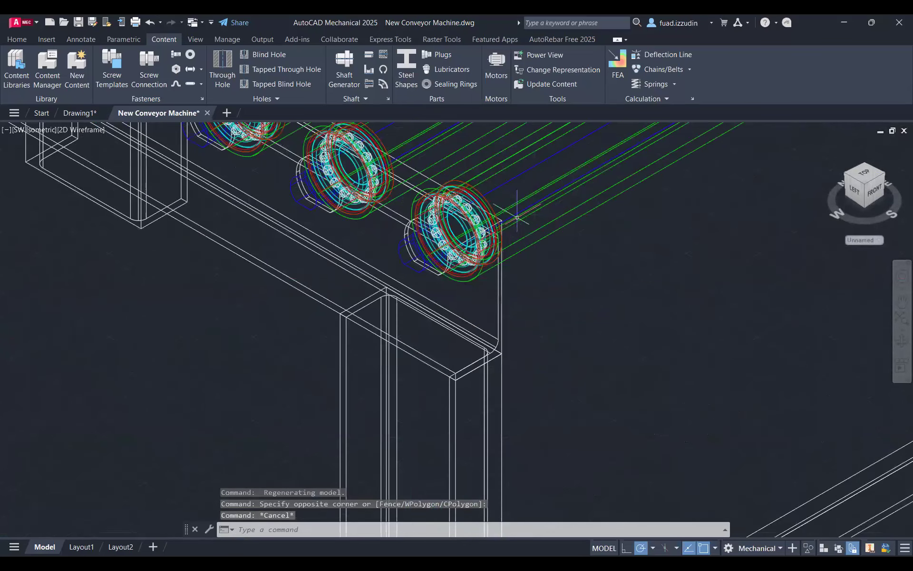
scroll(517, 217, "up", 2)
middle_click_drag(449, 227, 443, 378)
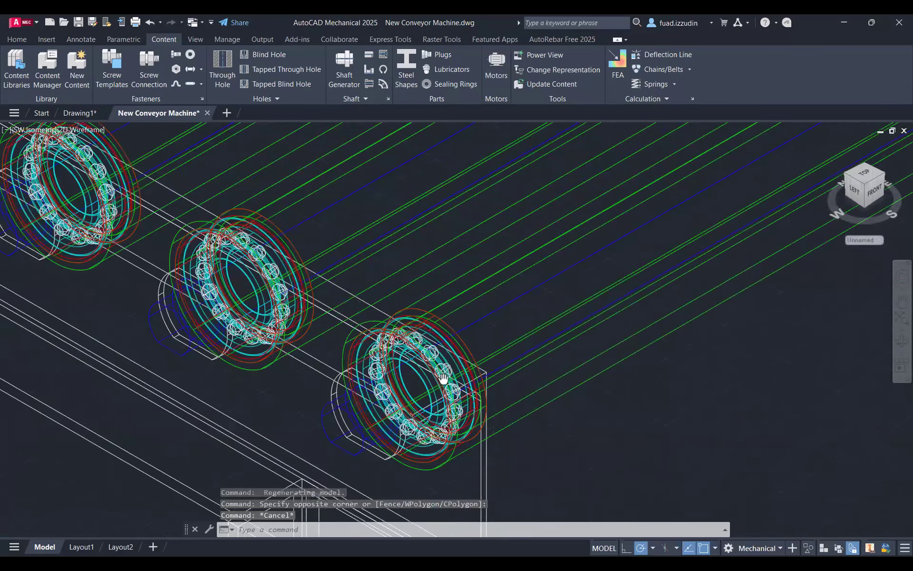
scroll(457, 358, "up", 5)
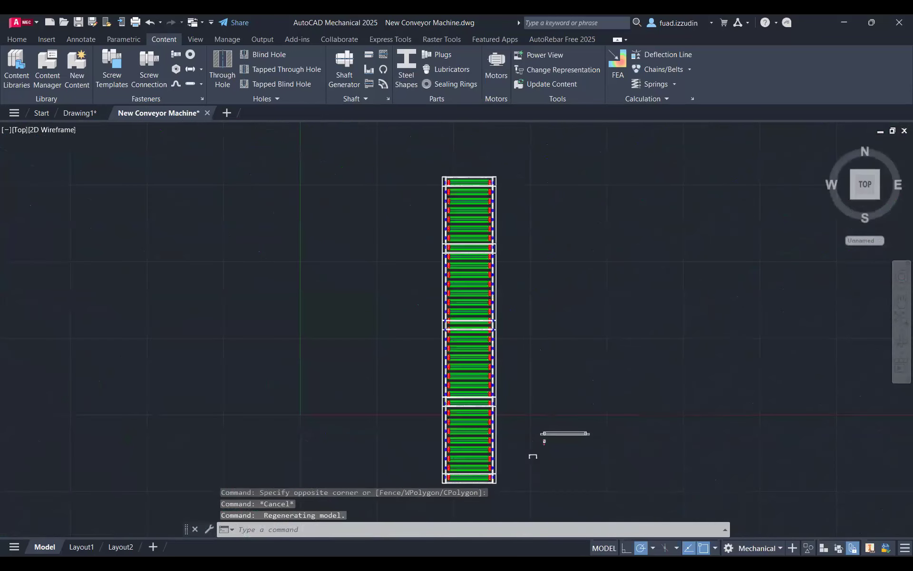
- Return to the top view, examine the U profile beside the conveyor, and clear its selection
scroll(541, 424, "up", 2)
middle_click_drag(540, 424, 538, 264)
scroll(538, 325, "up", 2)
scroll(538, 324, "up", 10)
middle_click_drag(456, 228, 428, 404)
left_click(475, 314)
left_click(368, 384)
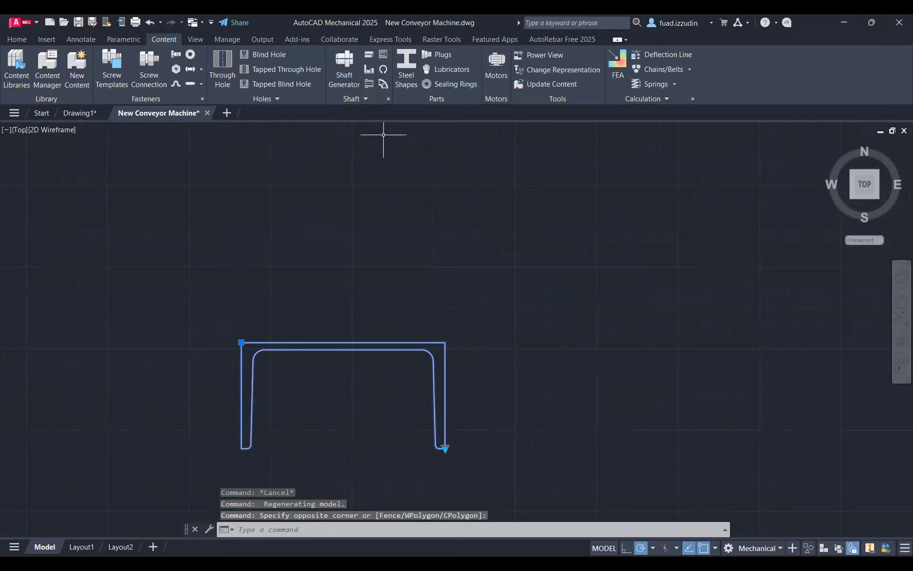
key("Escape")
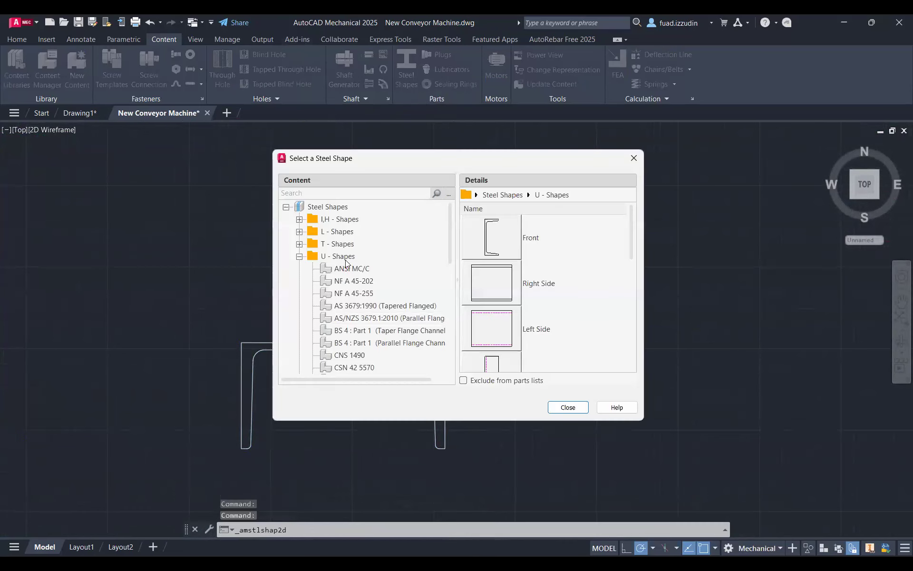
- Browse the steel shape library's categories, from I,H - Shapes through Rolled Sections
scroll(503, 258, "down", 5)
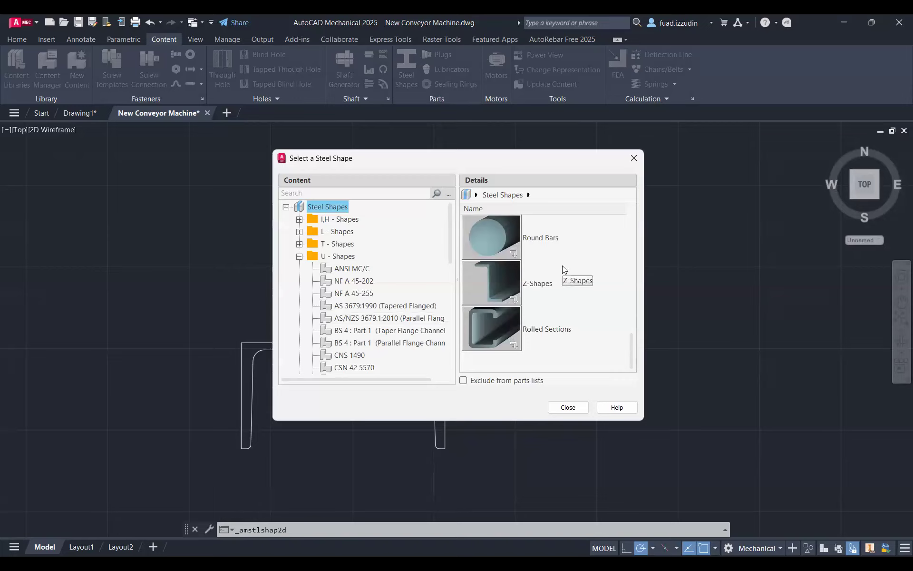
scroll(543, 296, "up", 5)
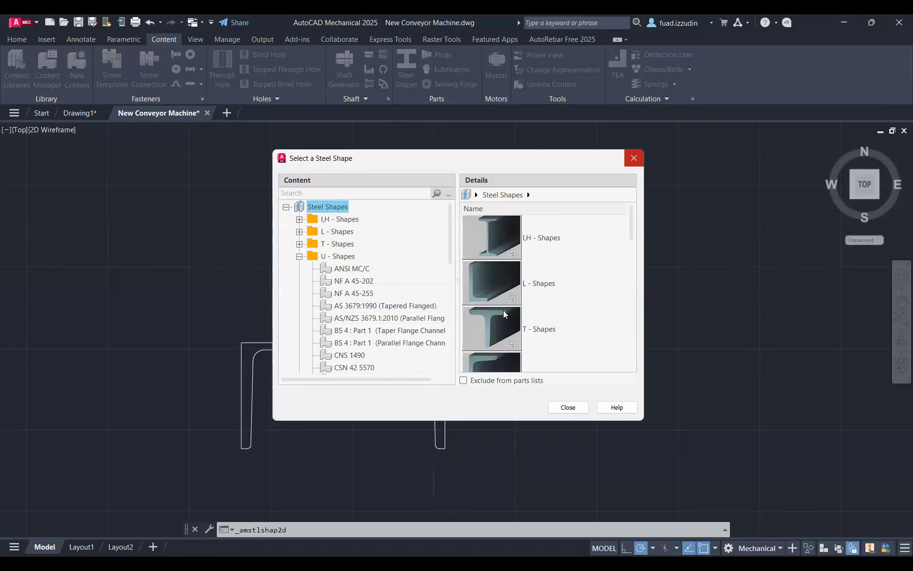
scroll(501, 294, "down", 5)
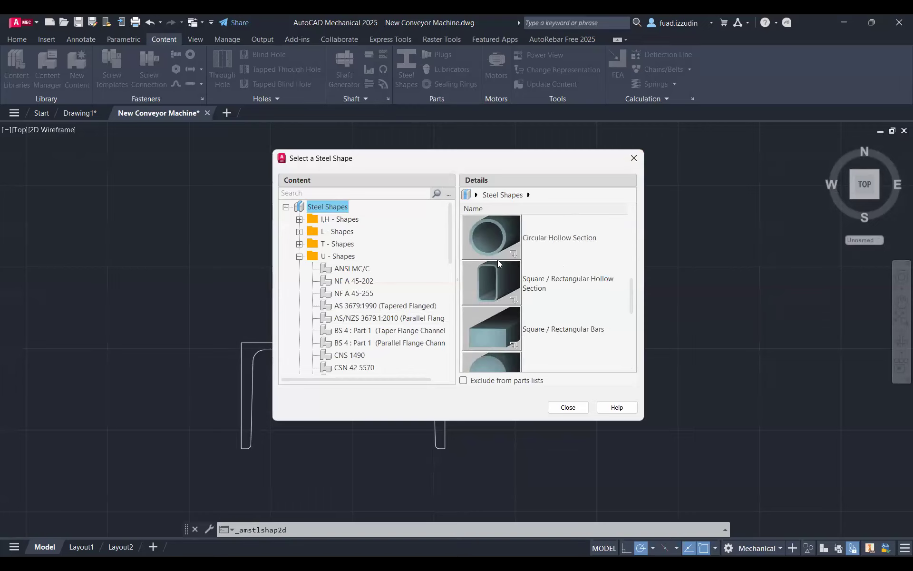
scroll(497, 260, "down", 3)
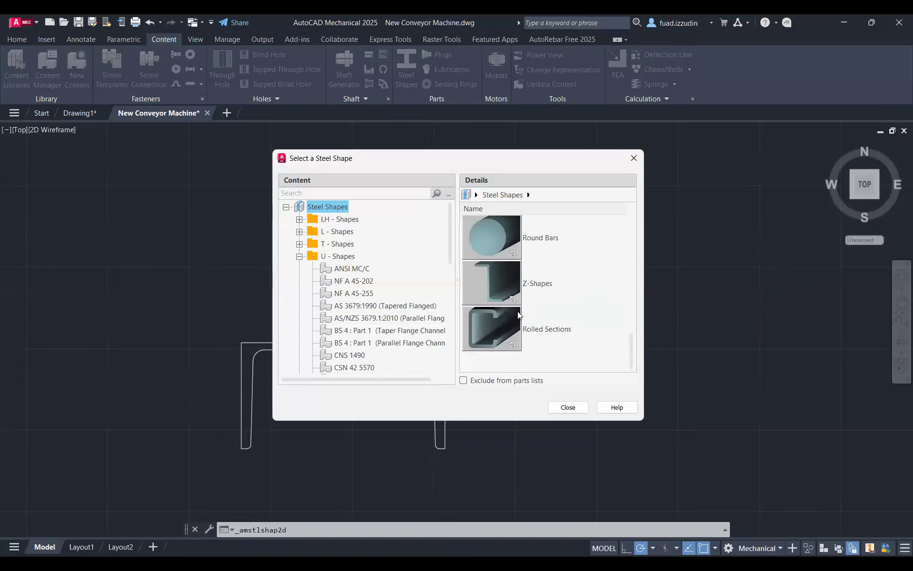
scroll(526, 307, "up", 1)
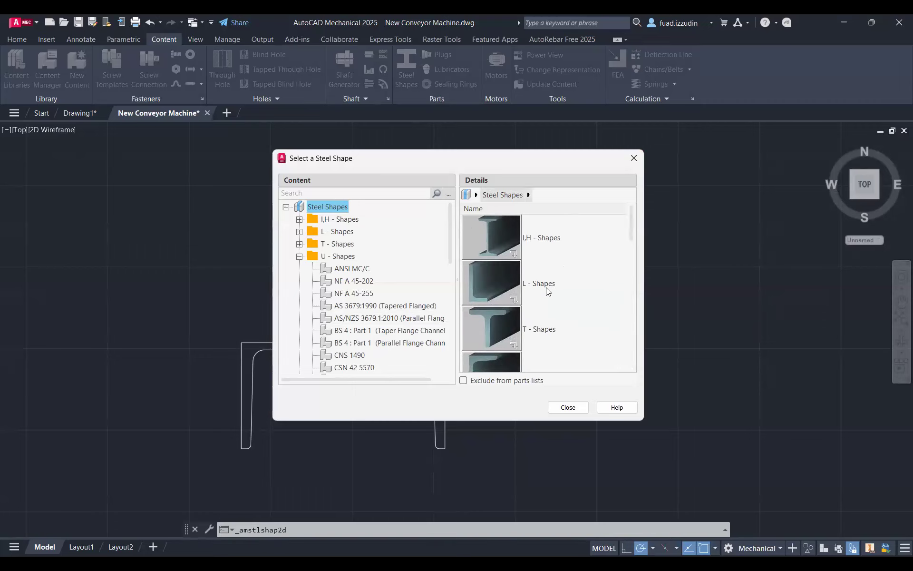
scroll(553, 291, "down", 1)
scroll(555, 286, "up", 8)
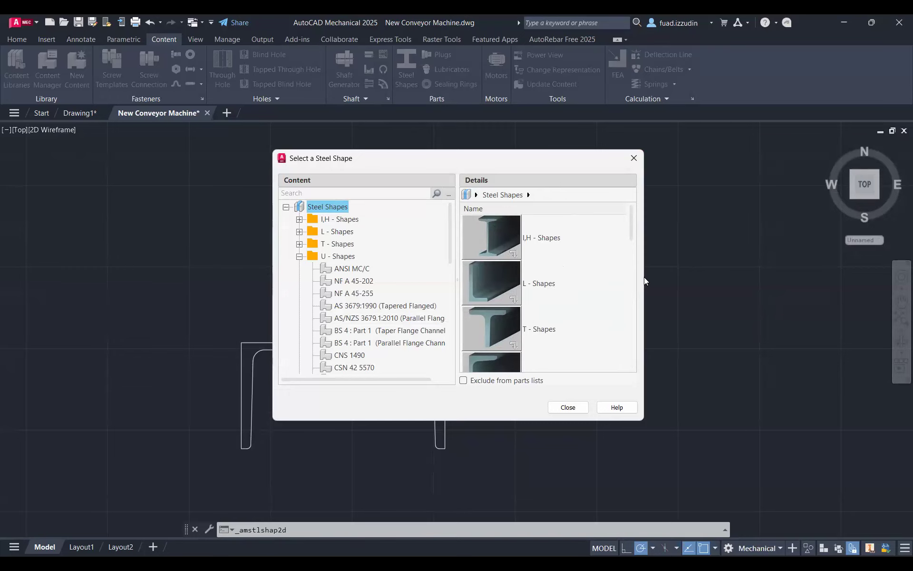
left_click_drag(499, 158, 644, 153)
scroll(641, 296, "down", 4)
scroll(658, 319, "up", 2)
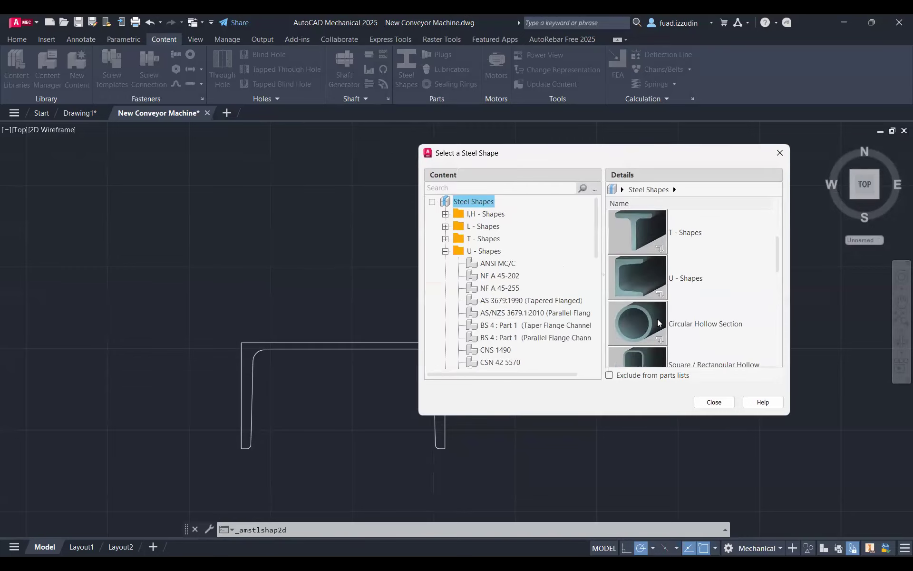
- Open the SS 212725 standard among the U - Shapes in the steel shape library
double_click(643, 276)
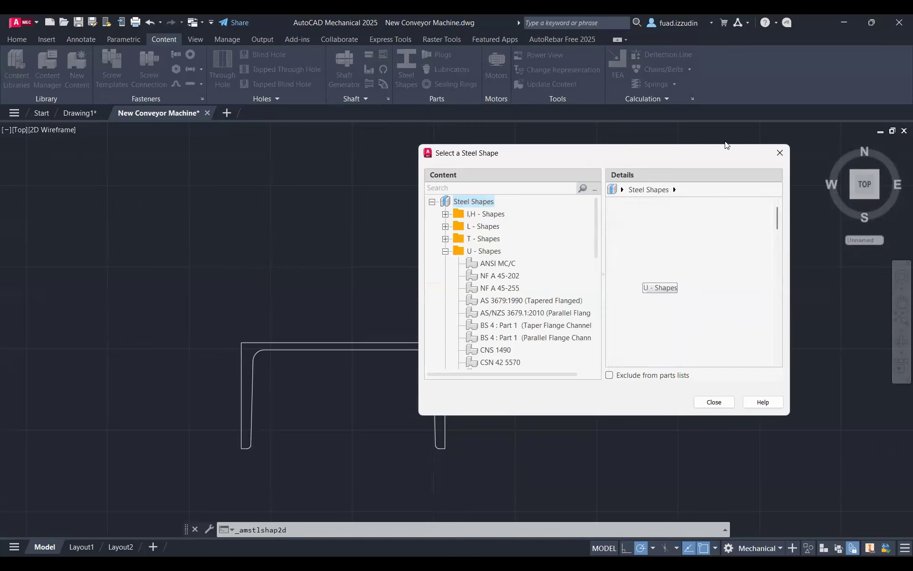
scroll(652, 261, "down", 10)
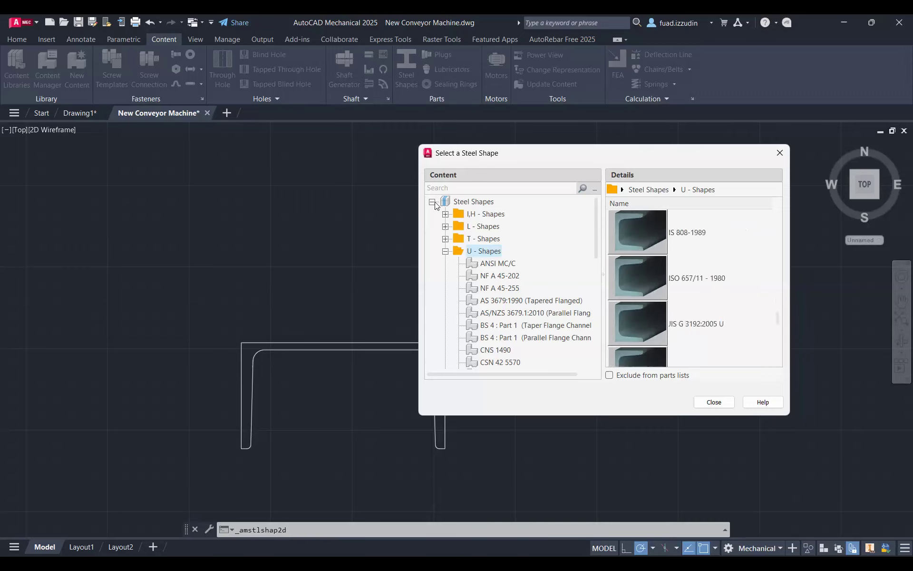
left_click_drag(516, 155, 542, 154)
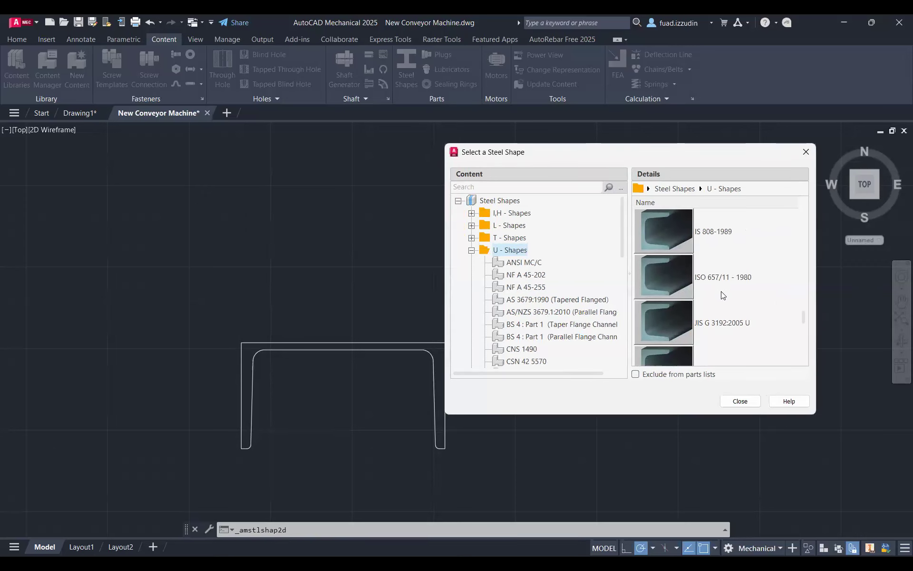
scroll(672, 298, "down", 3)
double_click(665, 265)
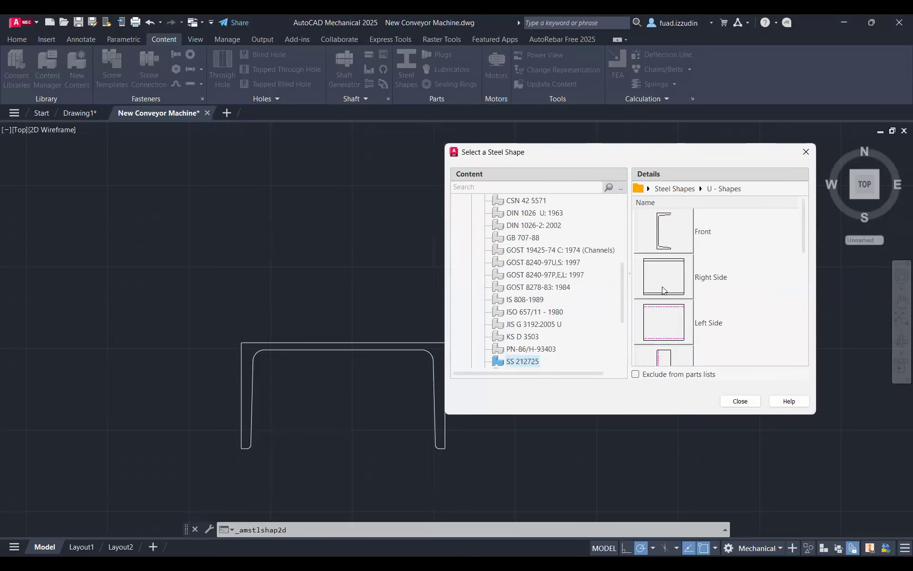
- Review the available views of the SS 212725 U shape, from Front to Front Section
scroll(674, 297, "down", 3)
scroll(663, 231, "up", 3)
scroll(663, 232, "down", 2)
scroll(663, 231, "up", 2)
scroll(666, 309, "down", 3)
scroll(677, 231, "up", 3)
scroll(689, 322, "down", 3)
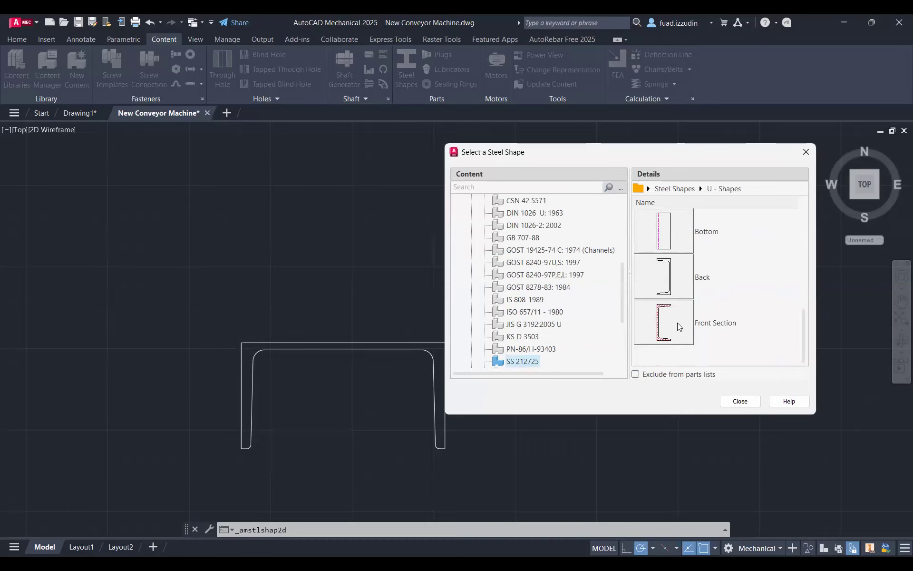
scroll(678, 309, "up", 3)
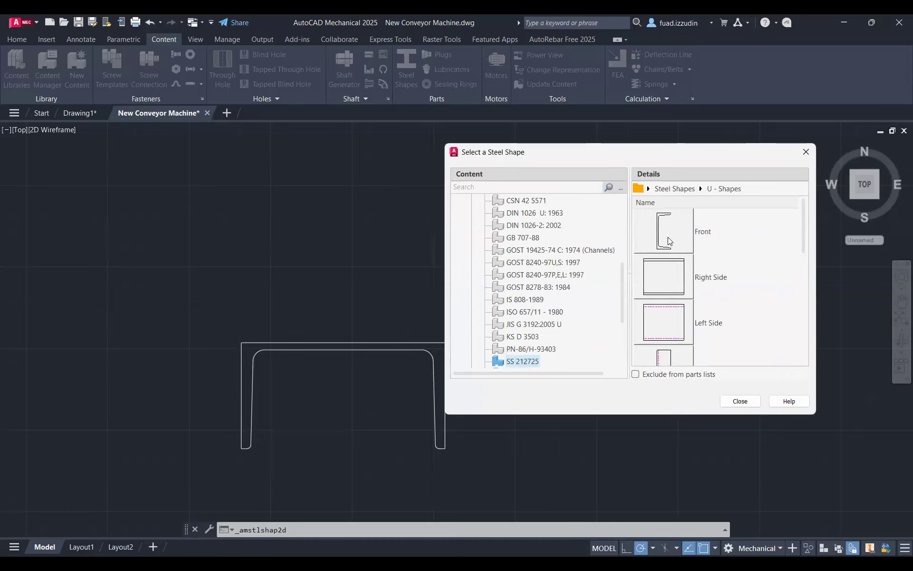
- Choose the front view of the SS 212725 U shape and place its insertion point beside the existing U profile
left_click(664, 232)
scroll(416, 319, "down", 2)
scroll(448, 342, "up", 2)
scroll(477, 330, "down", 2)
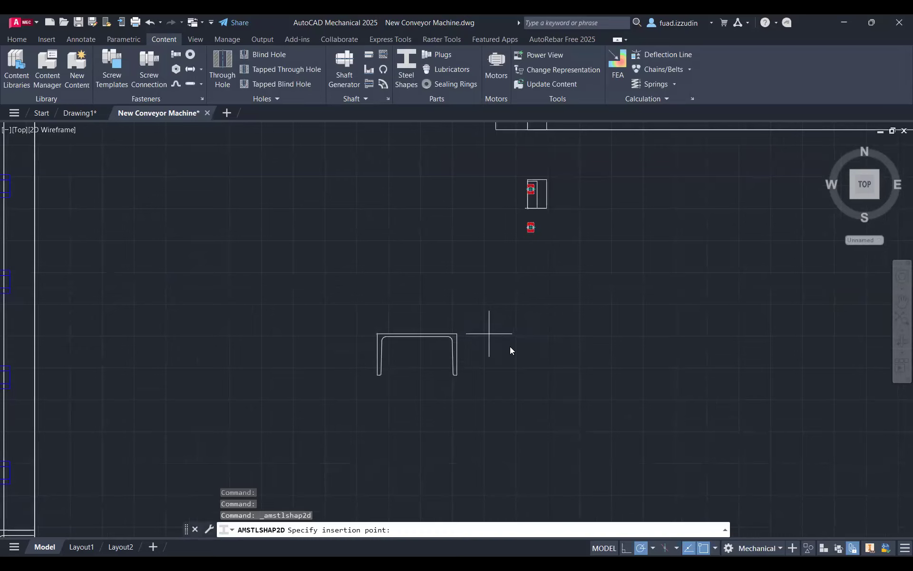
left_click(489, 333)
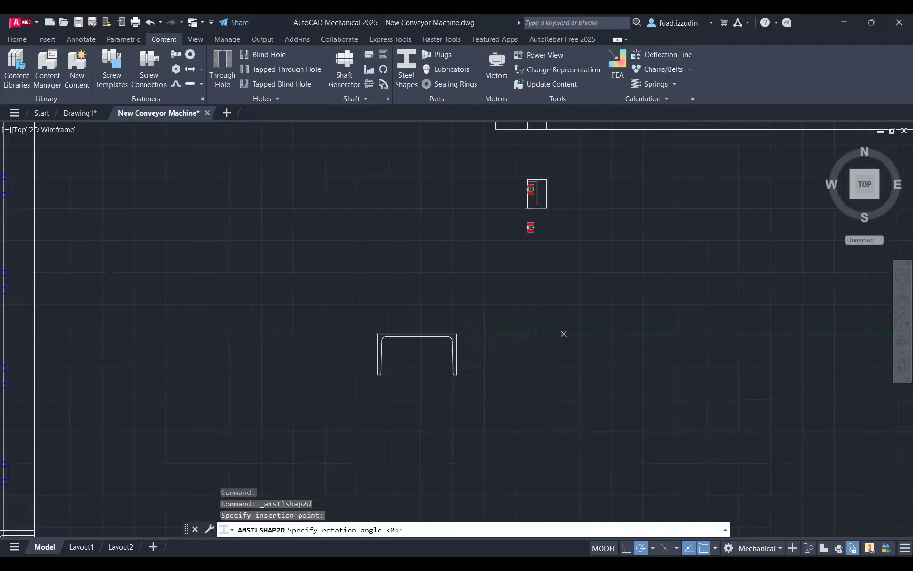
- Give the SS 212725 channel size U 40x20 and length 5000, and finish the insertion
scroll(504, 276, "down", 4)
scroll(510, 282, "up", 4)
left_click(503, 267)
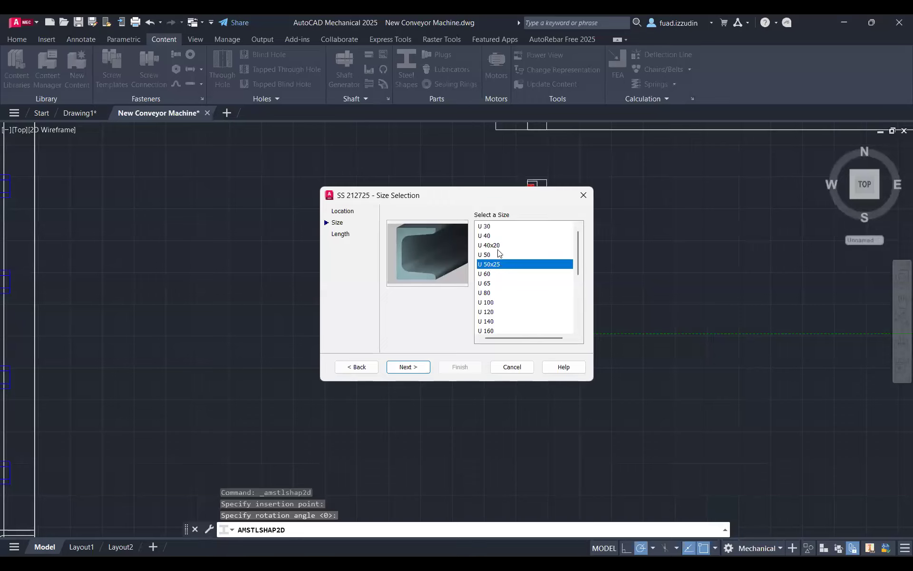
key("Up")
key("Up")
left_click(408, 366)
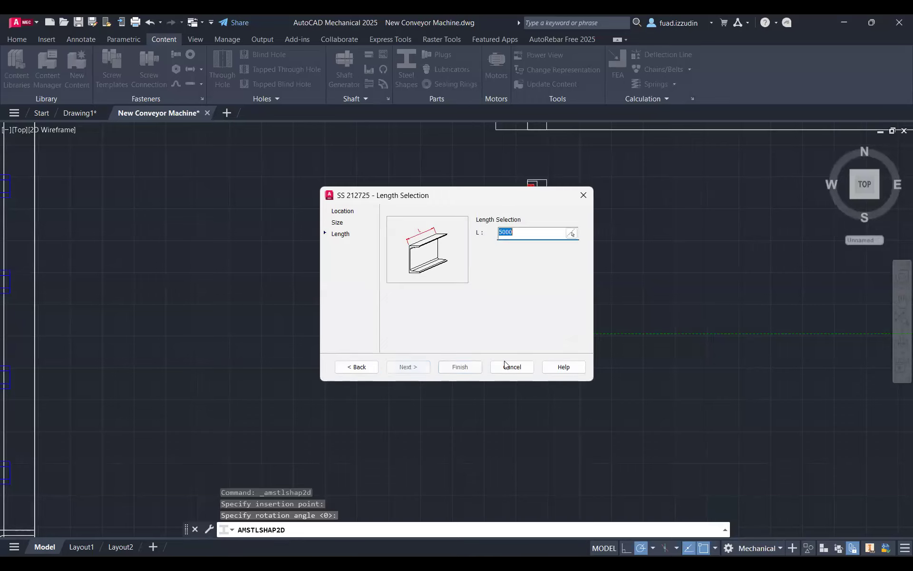
left_click(465, 370)
- Select the newly inserted small U channel beside the larger U profile to inspect its grips
scroll(473, 320, "up", 6)
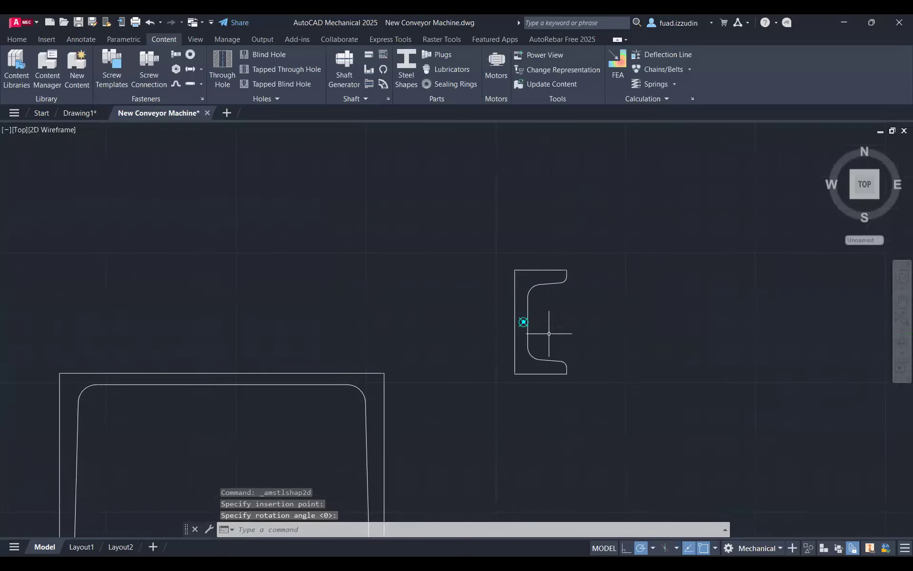
left_click(610, 390)
left_click(446, 236)
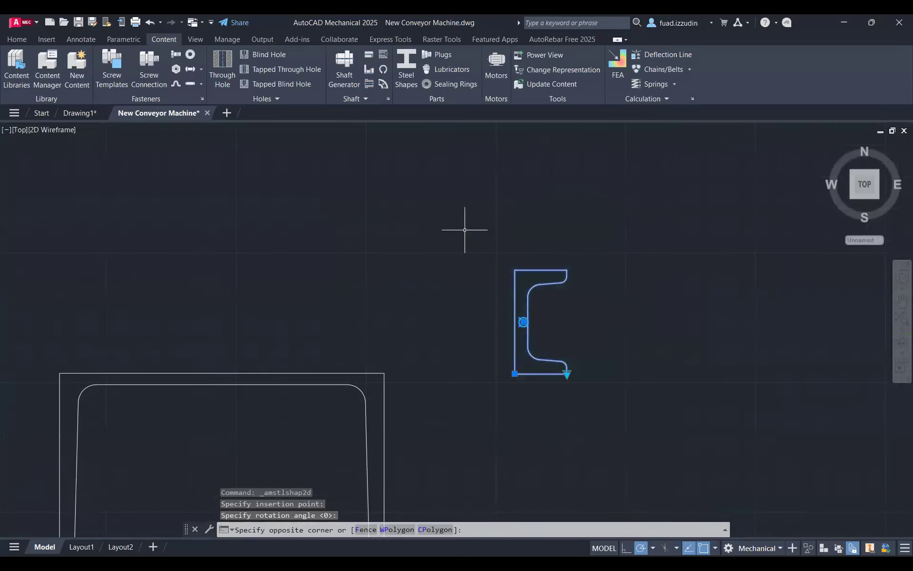
key("Escape")
left_click(575, 344)
left_click(537, 372)
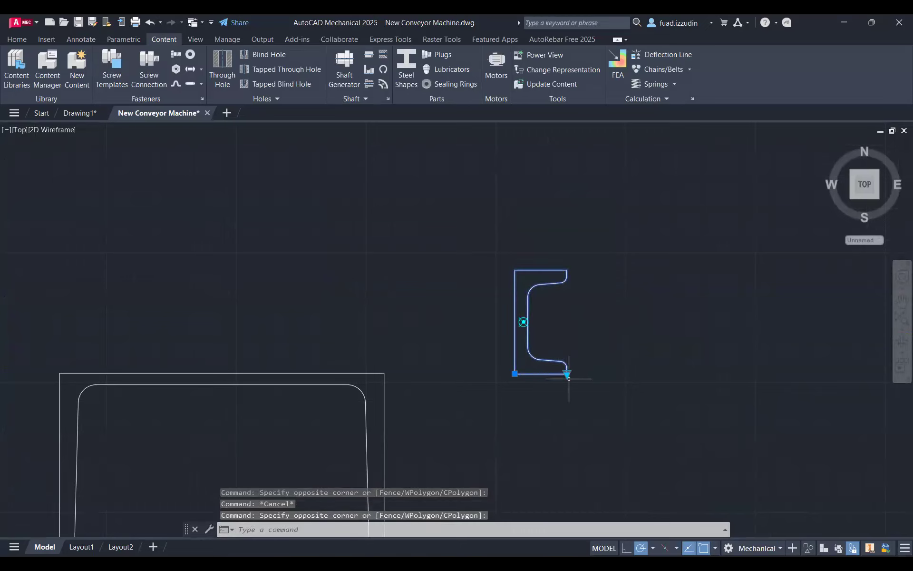
- Open the size choices of the small U channel from its size grip and dismiss them
left_click(567, 373)
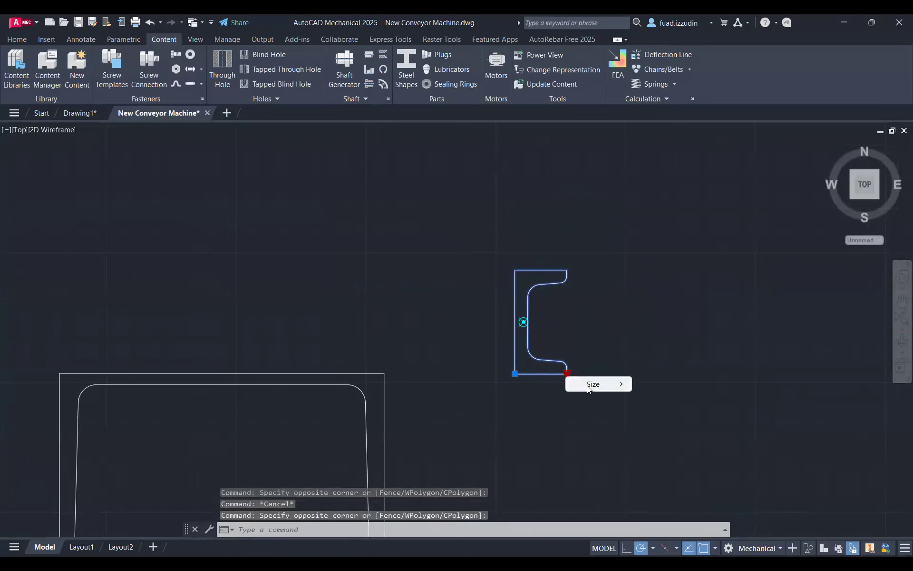
left_click(590, 412)
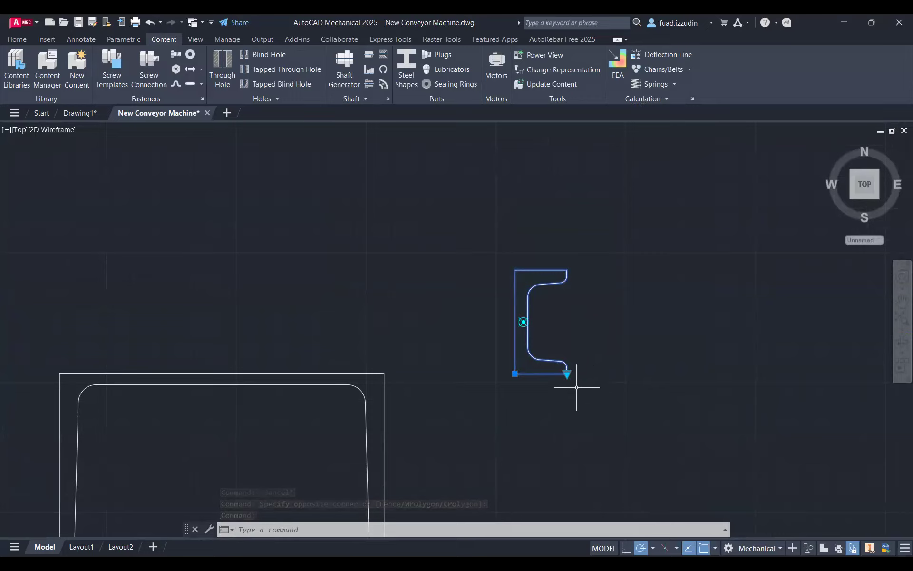
key("Escape")
- Select the larger U profile and check the size choices offered at its corner grip
middle_click_drag(394, 475, 428, 346)
left_click(444, 361)
left_click(395, 328)
scroll(414, 415, "up", 4)
scroll(414, 414, "down", 4)
scroll(410, 410, "up", 6)
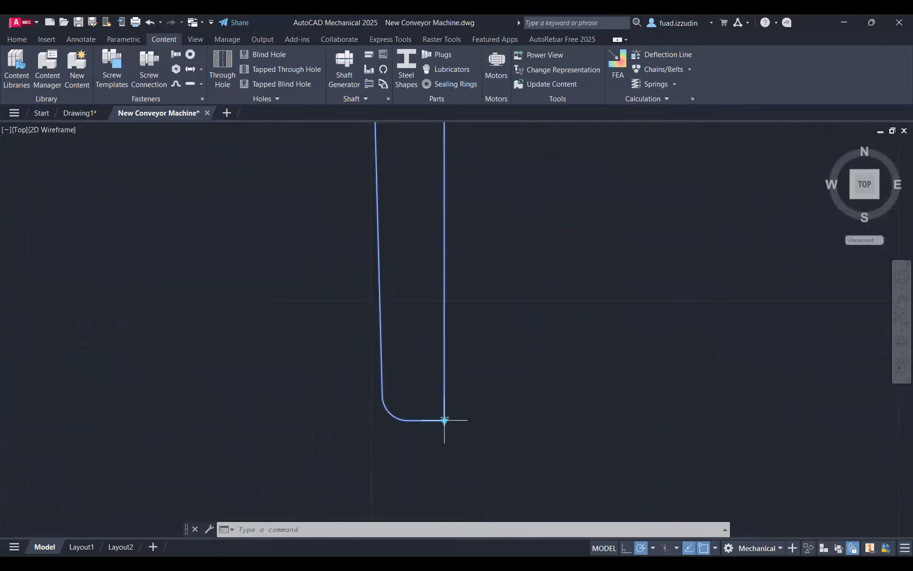
left_click(445, 422)
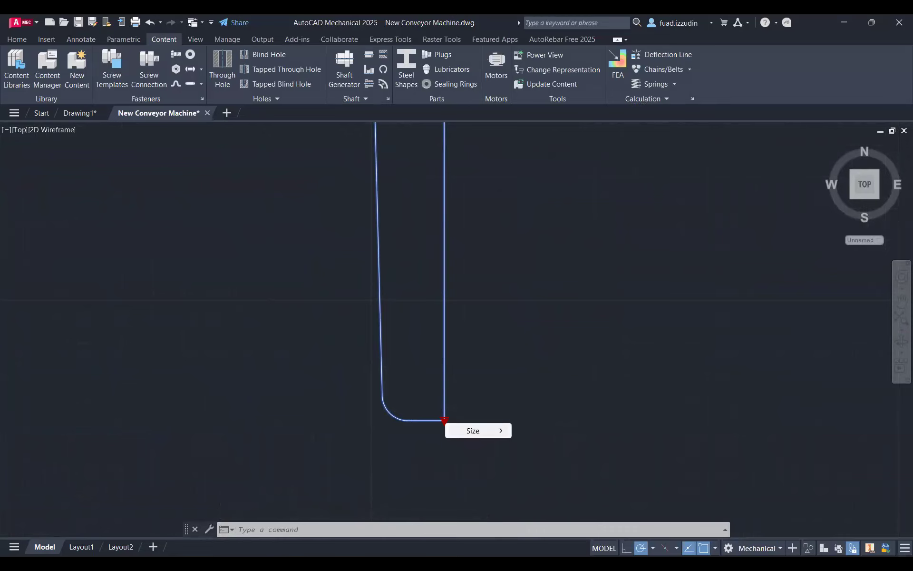
key("Escape")
- Add the small U channel to the selection and compare the grips of both U shapes
scroll(374, 438, "down", 7)
scroll(447, 372, "up", 3)
left_click(584, 206)
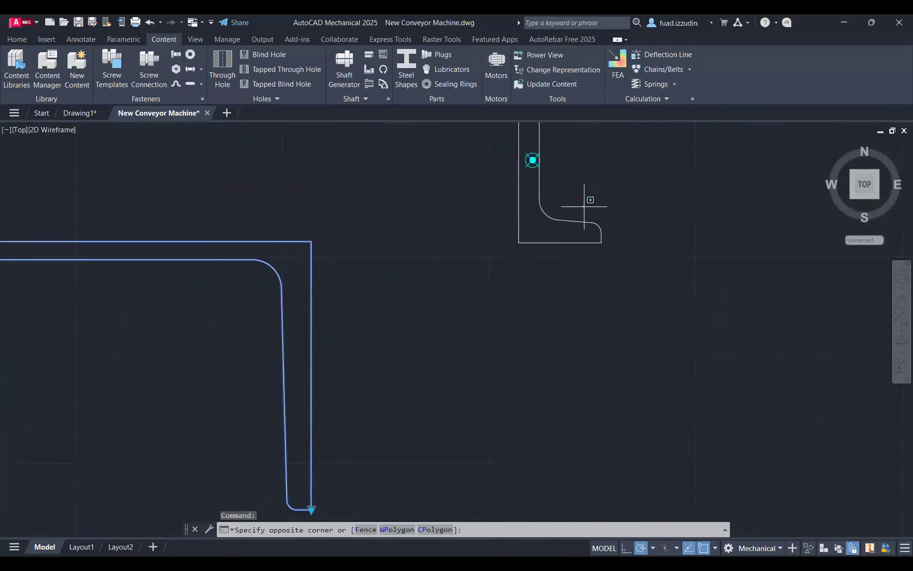
left_click(540, 250)
mouse_move(601, 242)
mouse_move(632, 250)
left_click(697, 328)
scroll(652, 316, "down", 6)
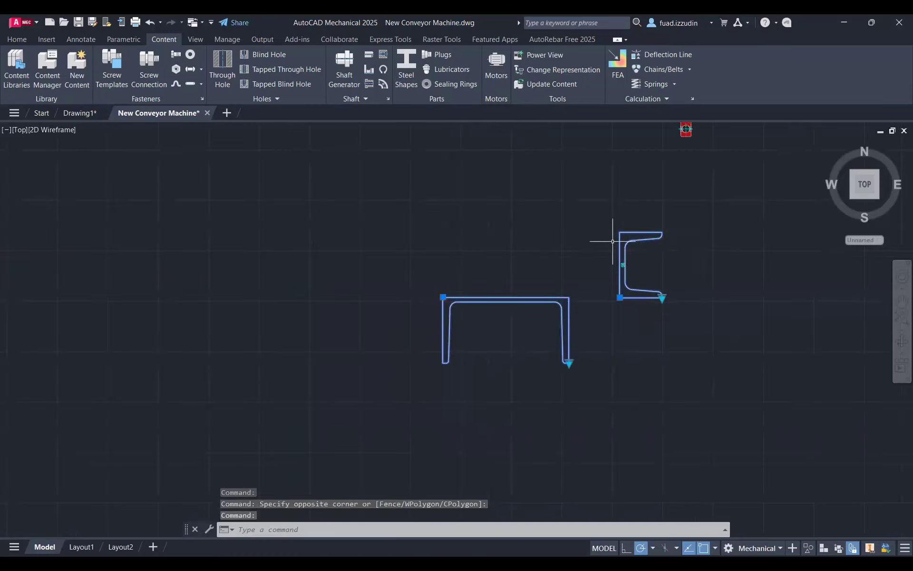
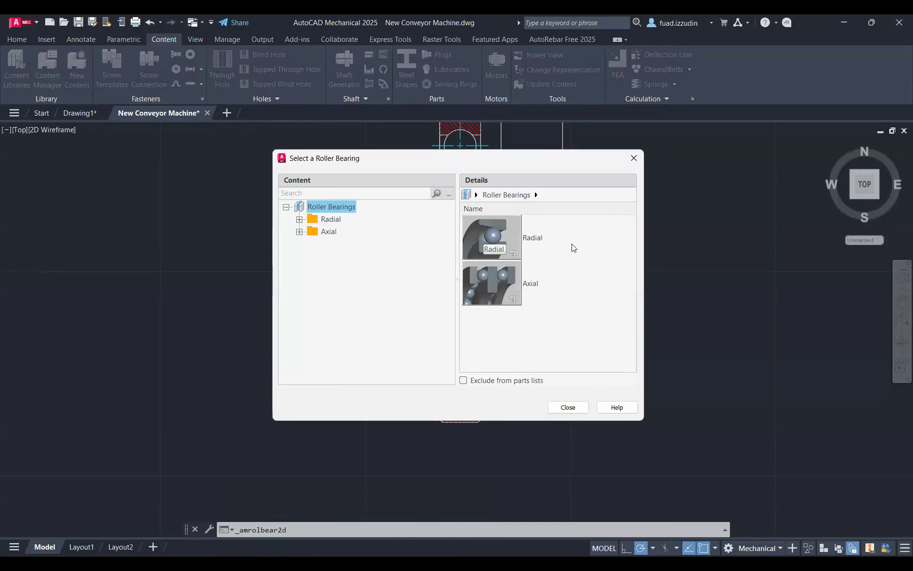
left_click(505, 236)
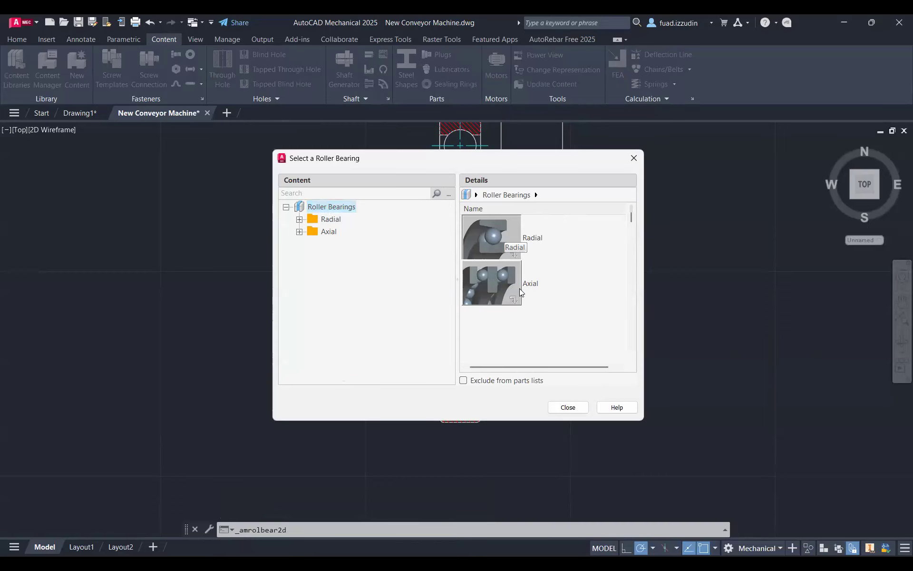
key("Return")
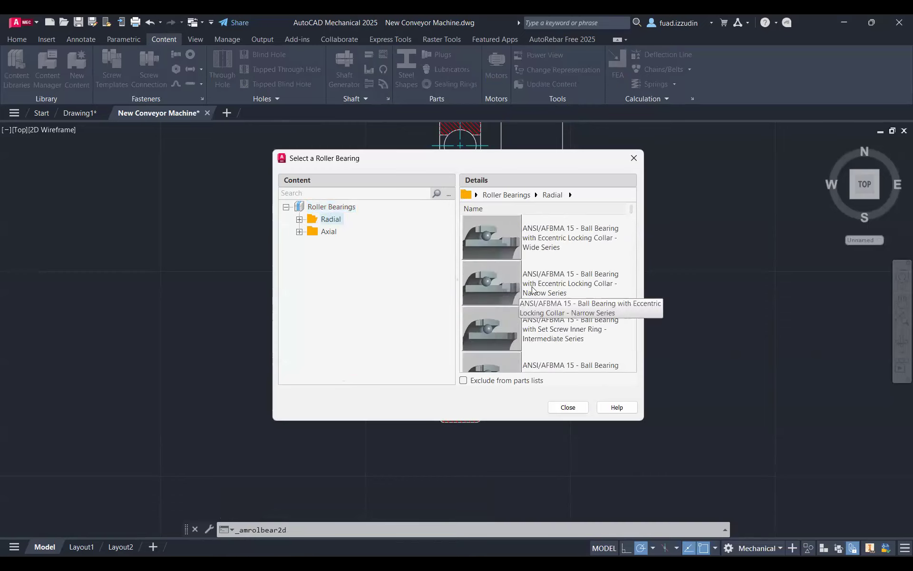
scroll(528, 319, "down", 5)
scroll(532, 329, "up", 2)
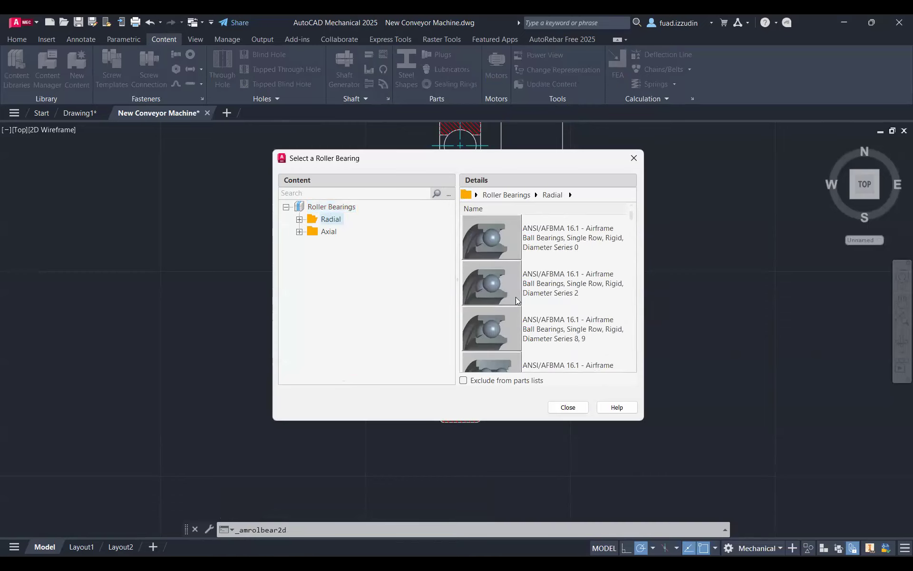
scroll(538, 322, "down", 6)
scroll(546, 315, "down", 8)
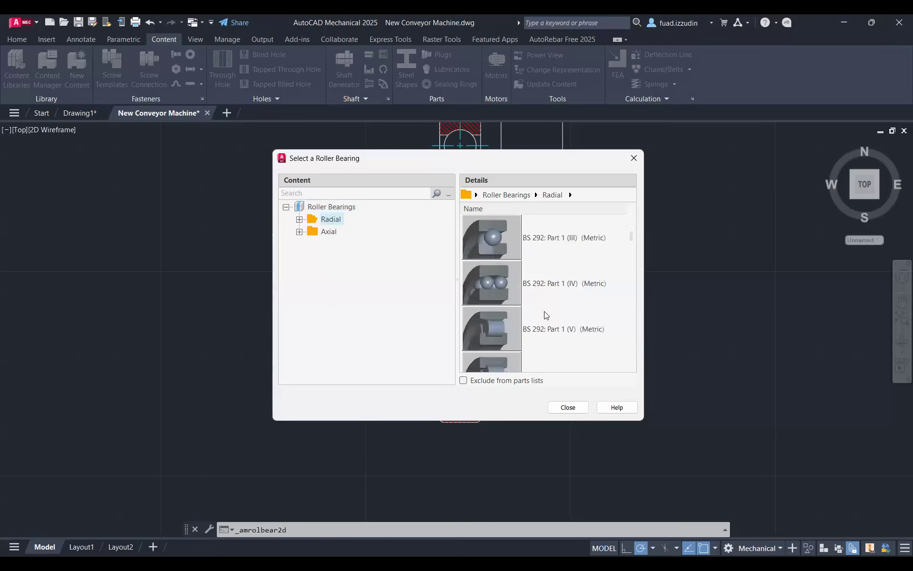
scroll(534, 310, "down", 6)
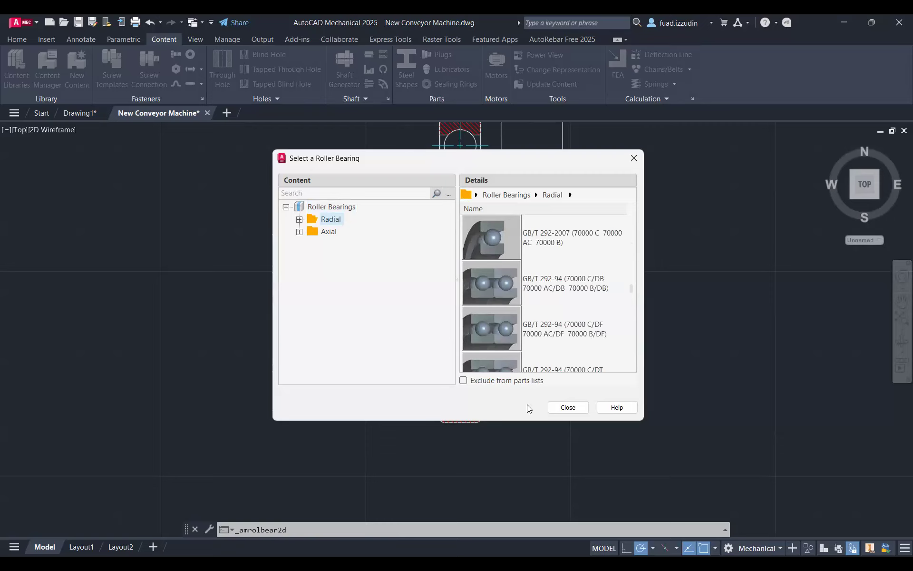
double_click(492, 237)
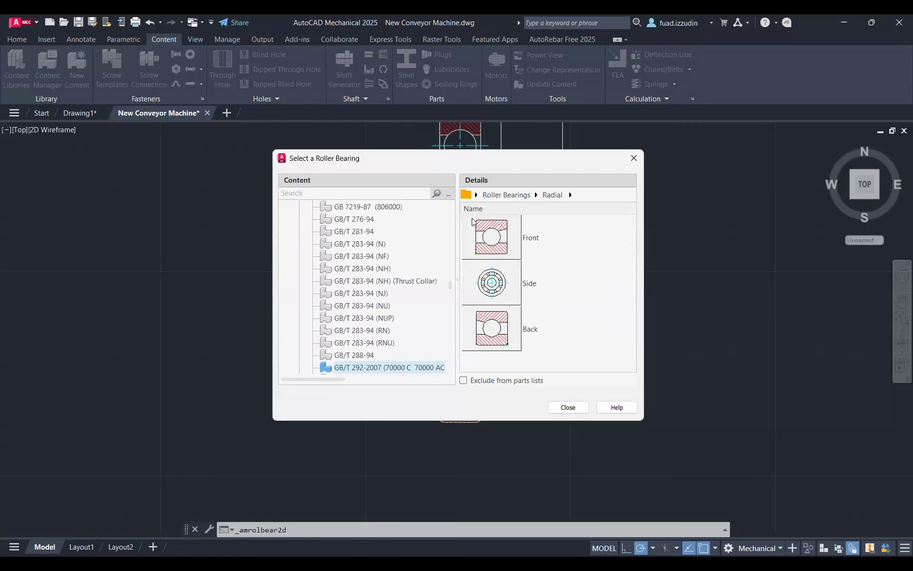
left_click(492, 248)
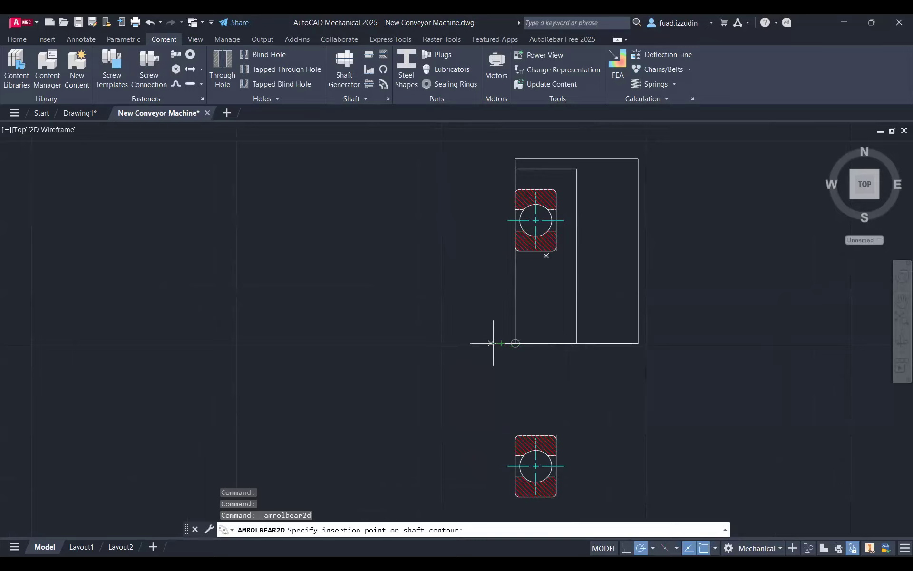
- Try to insert the GB/T 292-2007 bearing at the shaft contour's corner with inner diameter 45 and width 50
left_click(514, 343)
scroll(505, 344, "up", 3)
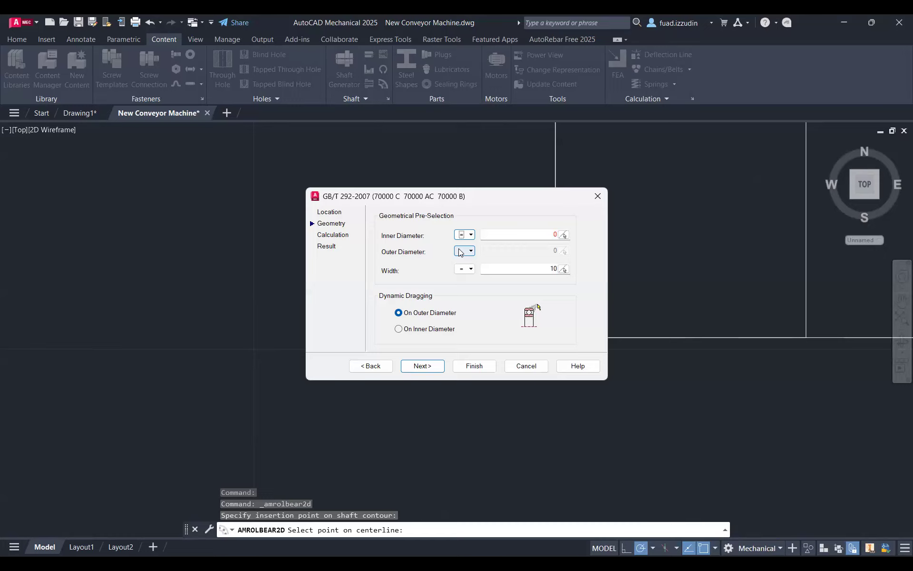
left_click(565, 235)
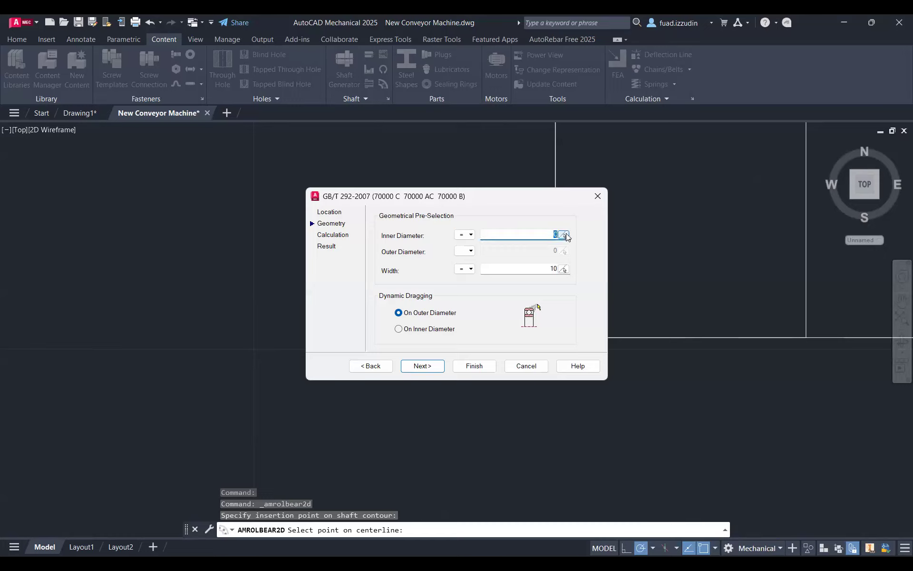
key("BackSpace")
type("45")
left_click(488, 273)
type("5")
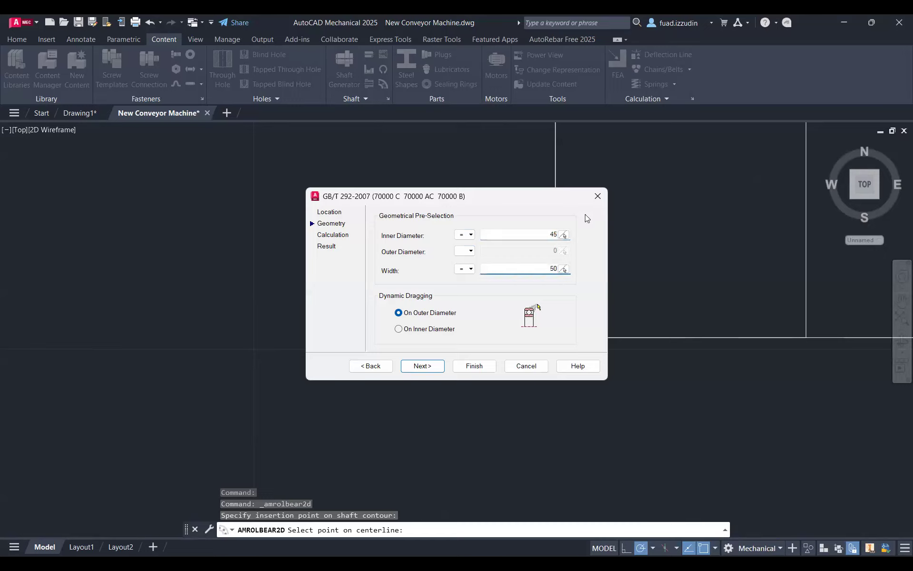
left_click(427, 367)
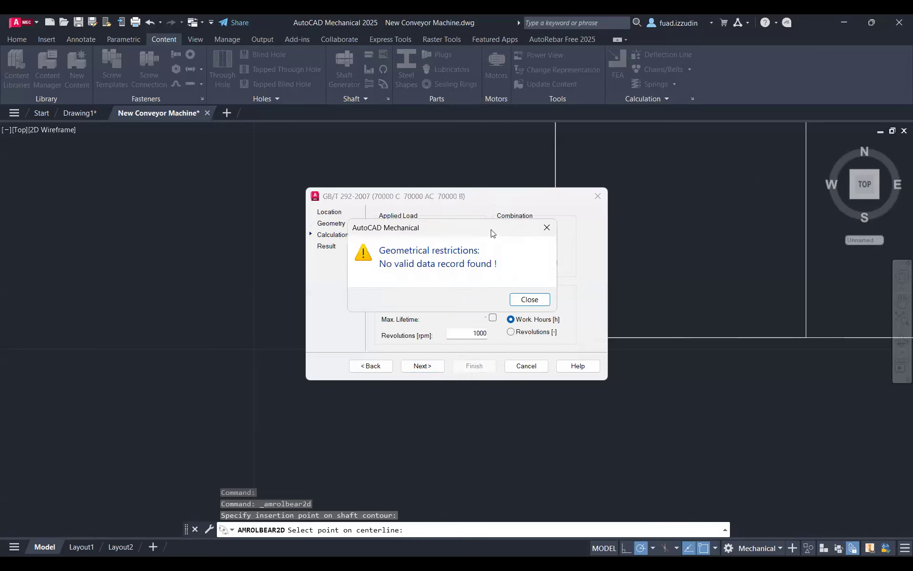
left_click_drag(491, 232, 489, 373)
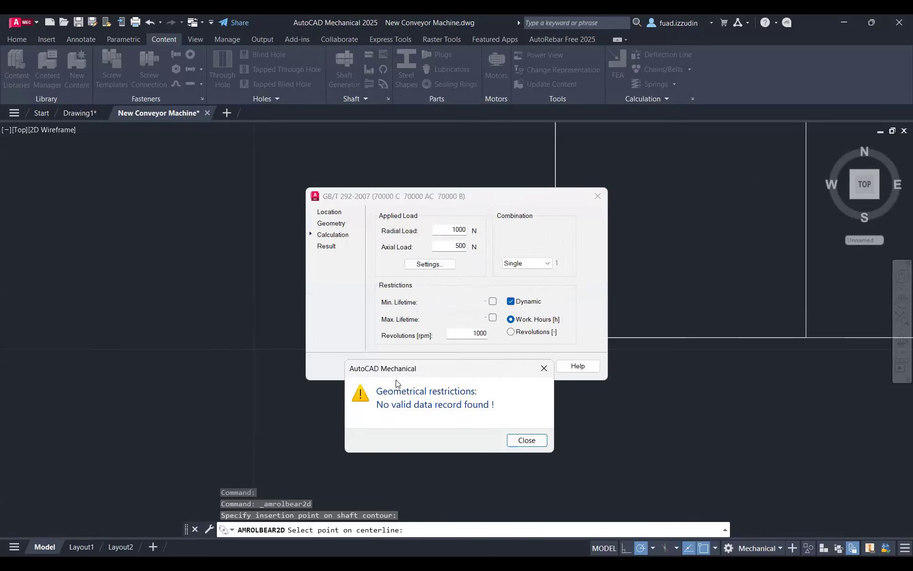
left_click(533, 442)
left_click(526, 366)
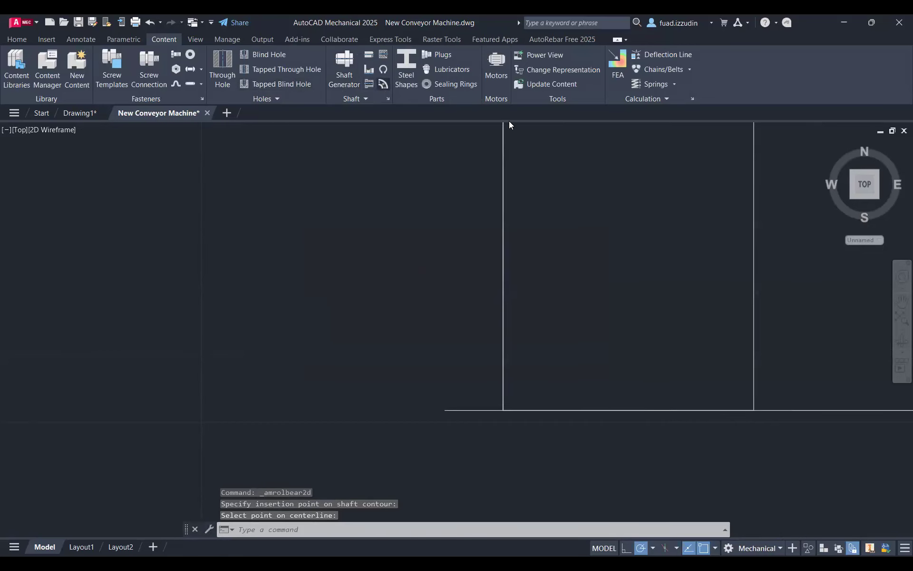
- Choose the front view of the CNS 2862 B 2116 radial bearing and place its insertion point at the shaft contour's corner
key("Return")
left_click(491, 238)
scroll(501, 400, "down", 5)
scroll(500, 395, "up", 3)
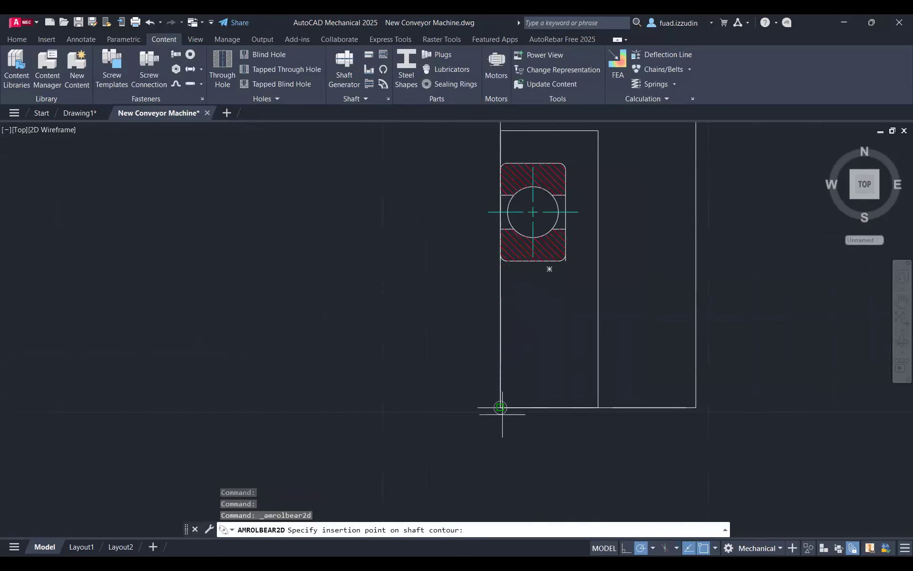
scroll(500, 407, "up", 3)
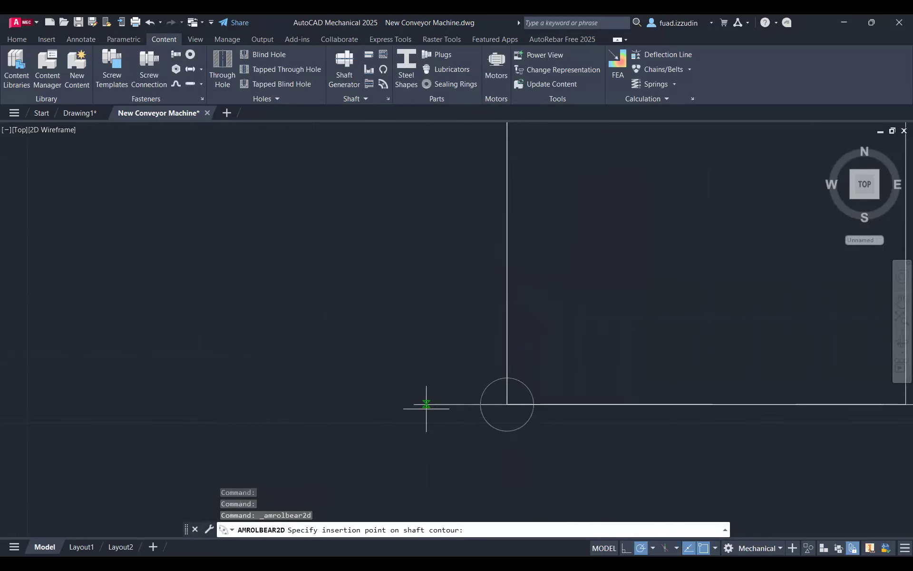
left_click(501, 403)
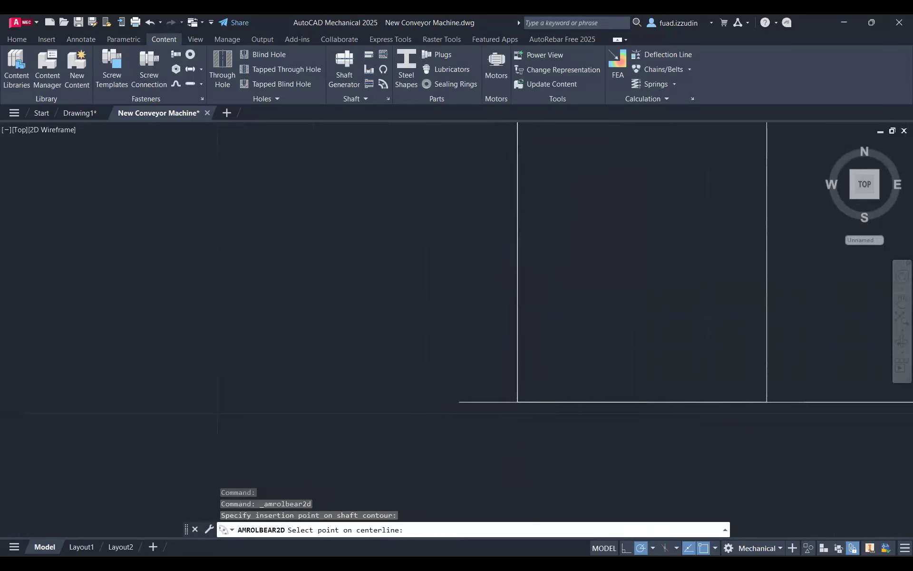
- Size the CNS 2862 B 2116 bearing with inner diameter 45 and width 10, accept 16009, and place it at the shaft end
left_click_drag(529, 234, 590, 239)
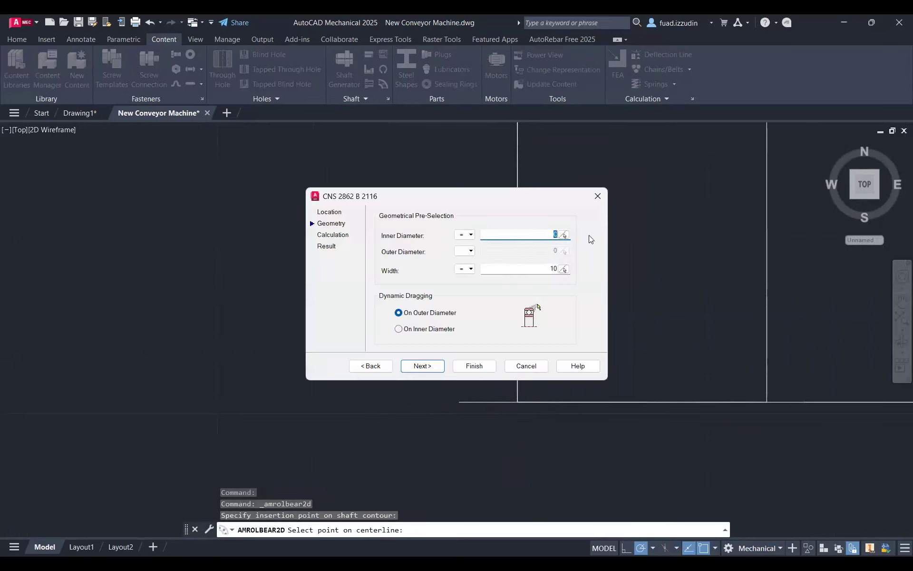
type("10")
key("Return")
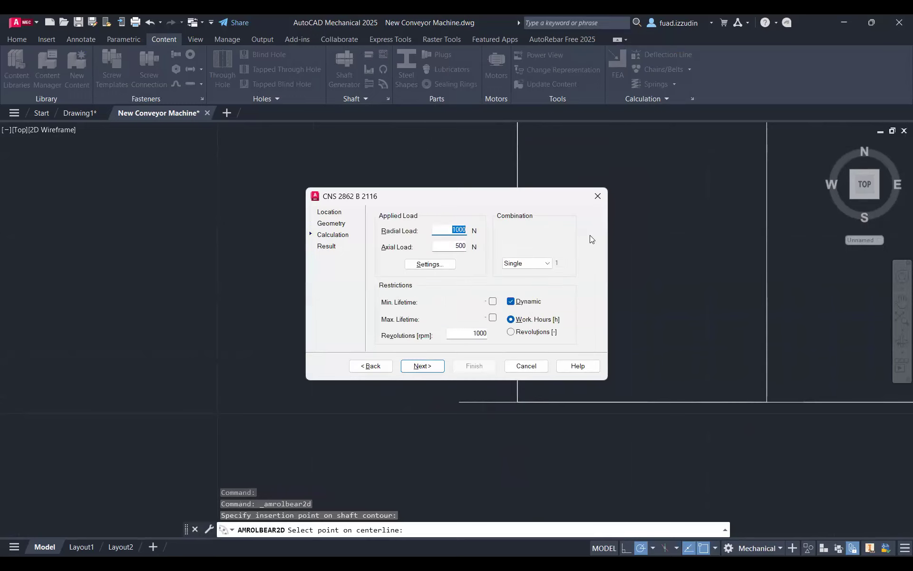
key("Return")
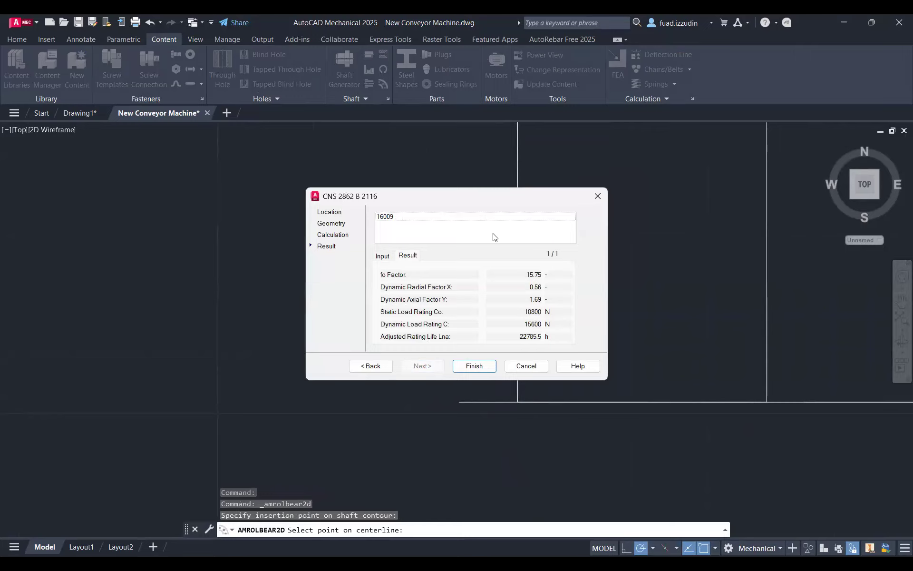
left_click(474, 365)
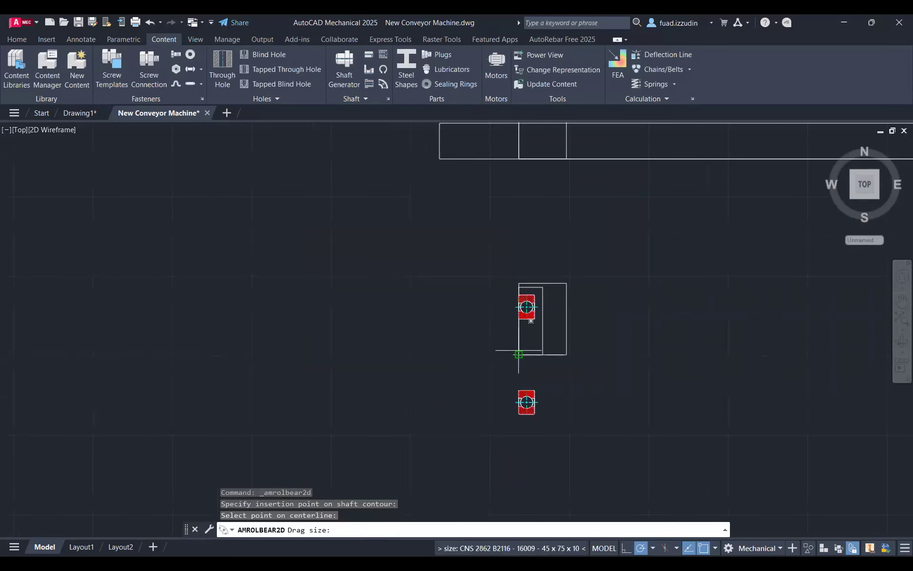
scroll(518, 352, "down", 4)
scroll(509, 350, "up", 4)
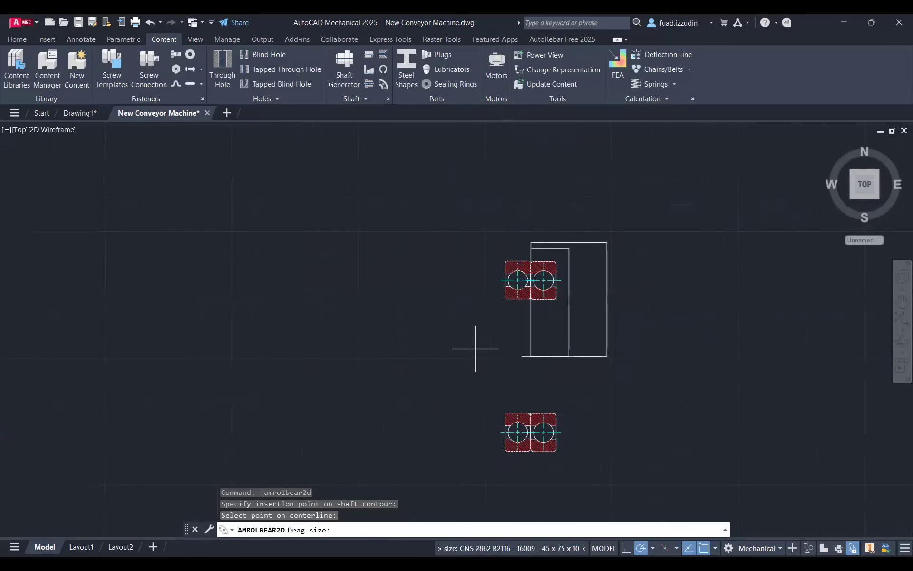
left_click(462, 377)
key("Escape")
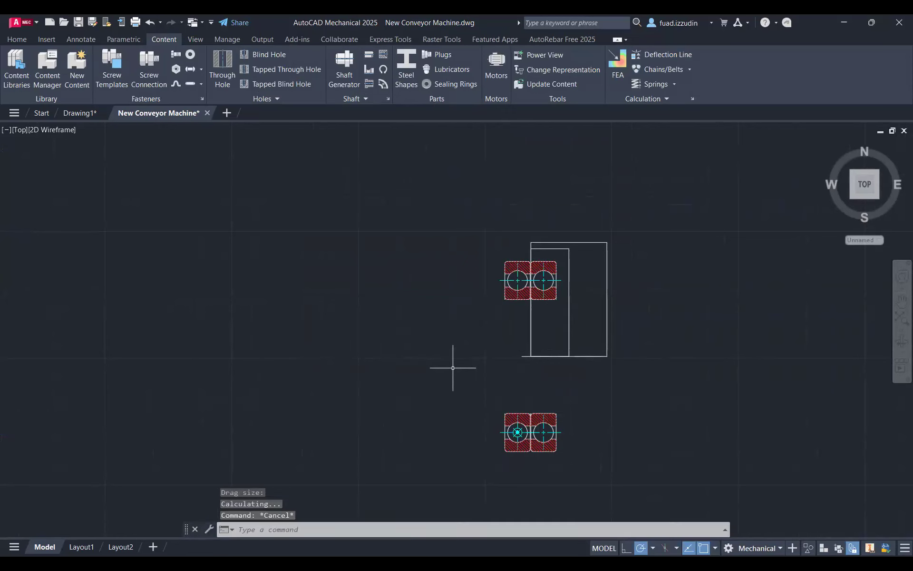
- Erase the newly inserted bearing beside the existing one at the shaft end
scroll(461, 289, "up", 8)
middle_click_drag(642, 268, 285, 328)
middle_click_drag(482, 145, 429, 203)
scroll(413, 368, "down", 4)
left_click(430, 422)
left_click(407, 383)
key("Delete")
scroll(429, 279, "down", 10)
key("Escape")
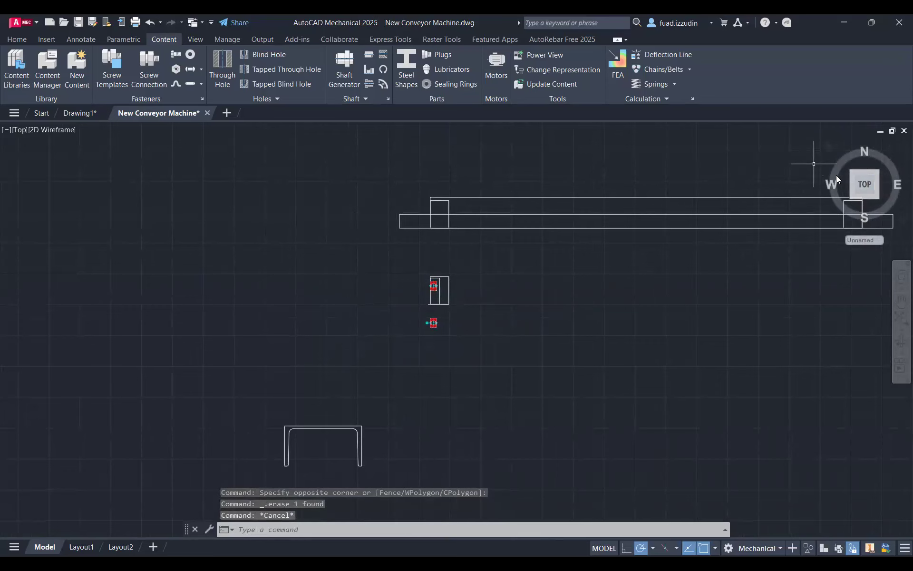
- Show the drawing in the SW isometric view and bring the shaft, bearings and U profile into view
left_click(854, 196)
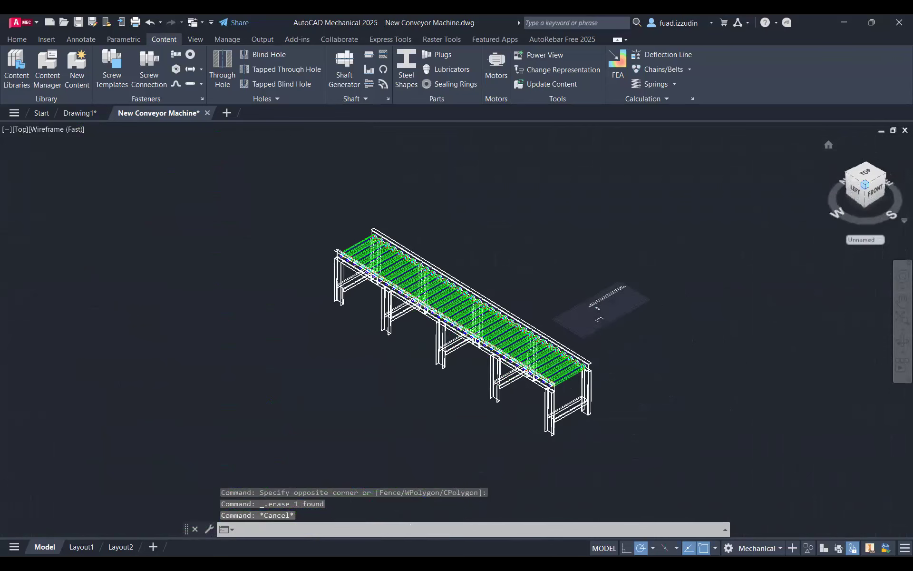
scroll(609, 304, "up", 5)
scroll(551, 357, "up", 3)
scroll(502, 330, "down", 2)
middle_click_drag(556, 403, 514, 255)
scroll(510, 328, "down", 2)
scroll(518, 191, "up", 4)
middle_click_drag(389, 243, 333, 408)
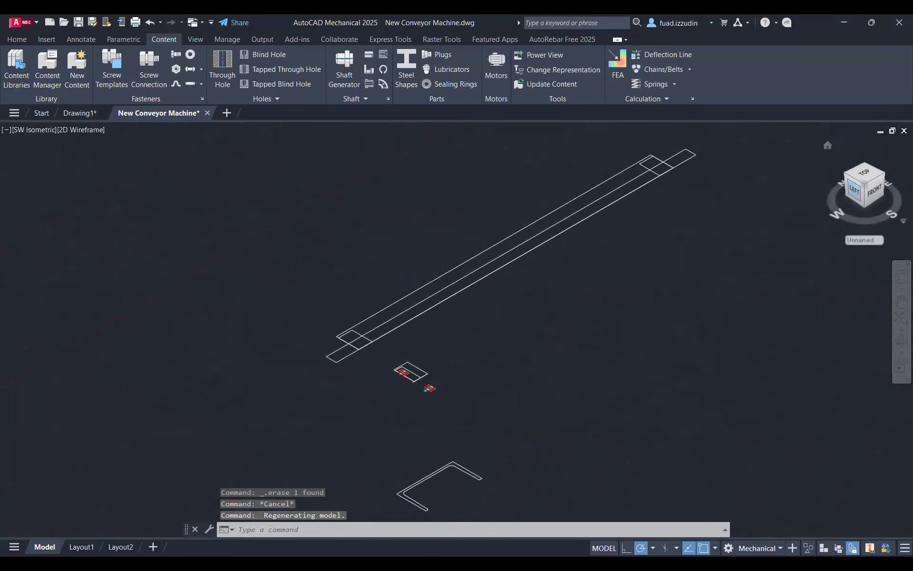
middle_click_drag(442, 416, 484, 351)
left_click(542, 446)
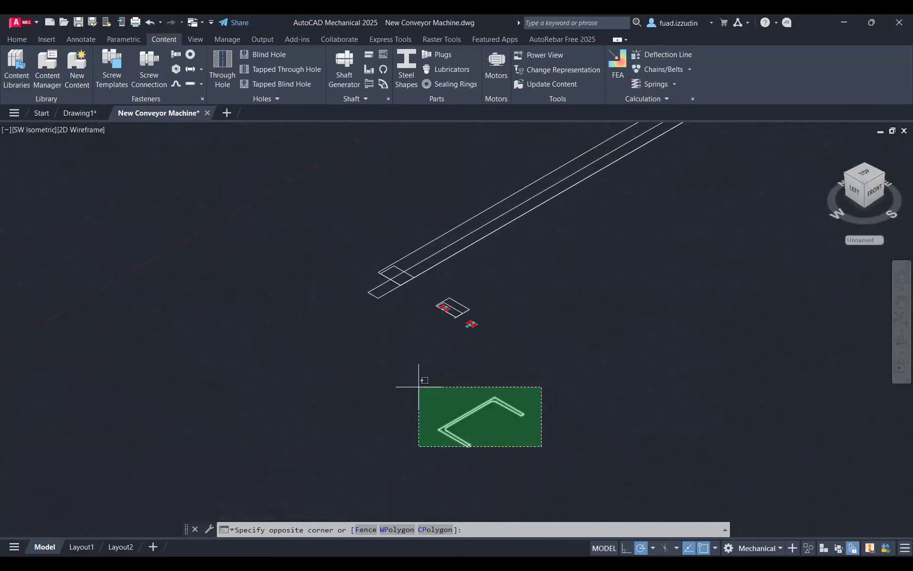
key("Escape")
- Try to extrude the U steel profile with the Extrude command
scroll(434, 336, "up", 6)
scroll(434, 342, "down", 4)
scroll(526, 315, "down", 5)
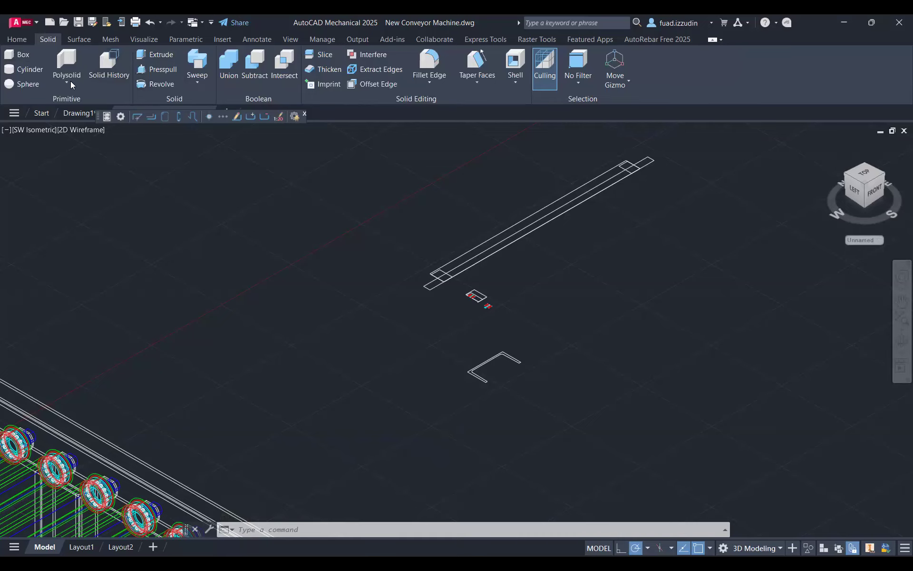
left_click(155, 54)
scroll(519, 344, "up", 5)
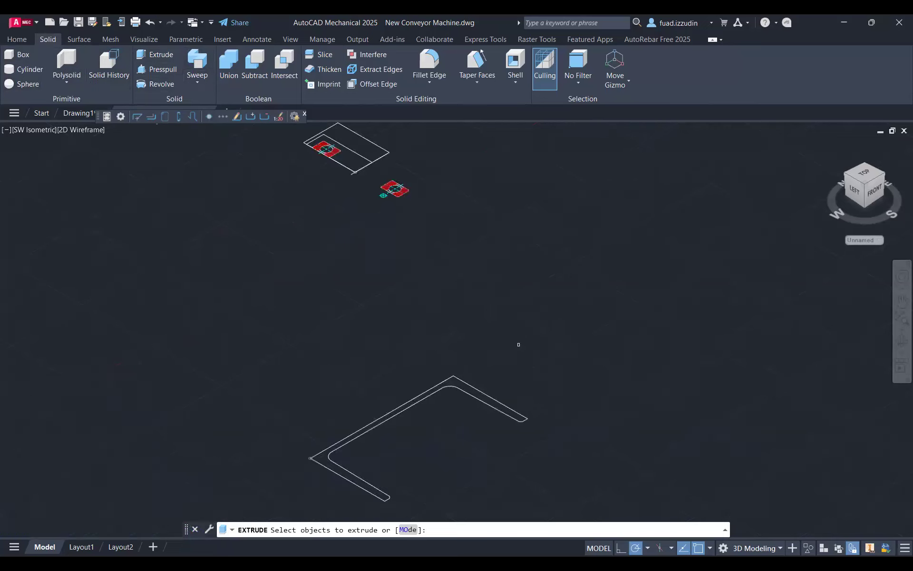
left_click(478, 386)
key("Return")
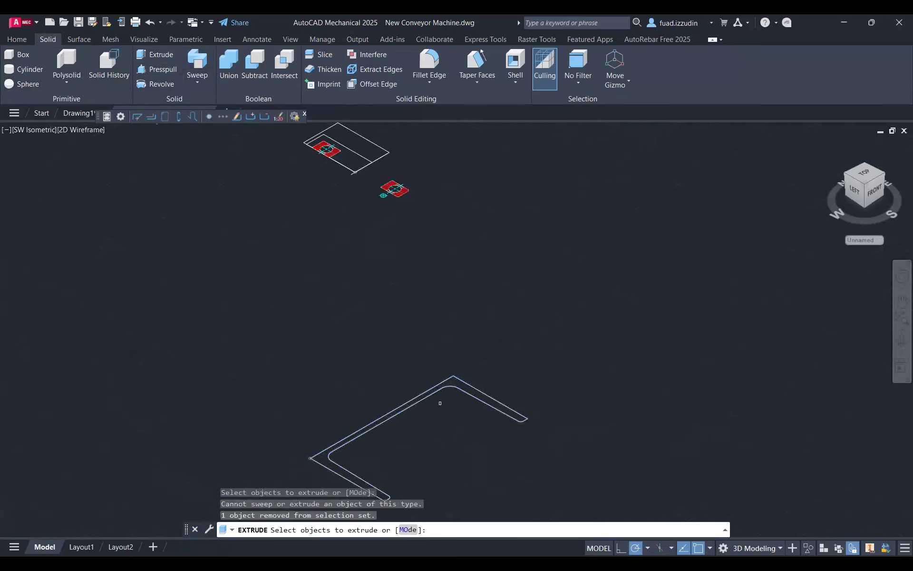
left_click(460, 389)
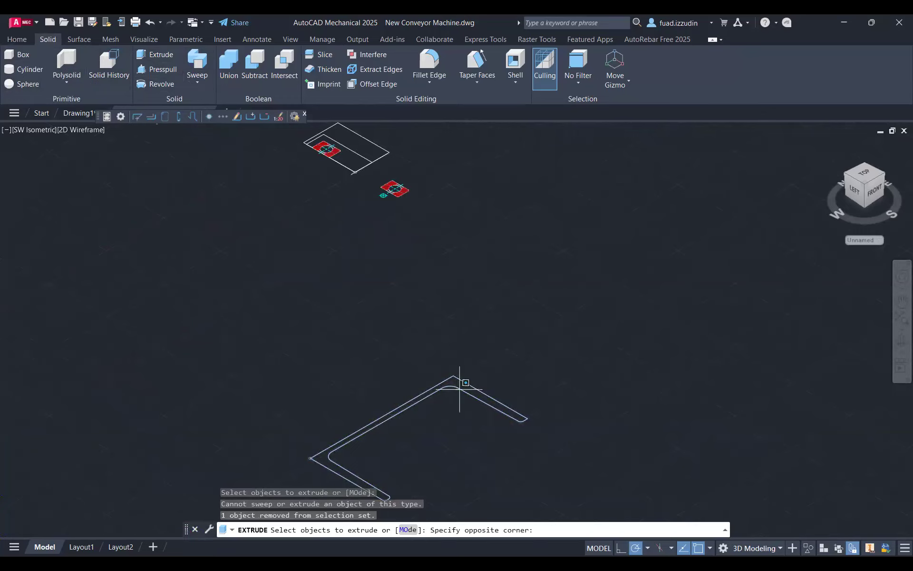
left_click(460, 389)
left_click(460, 389)
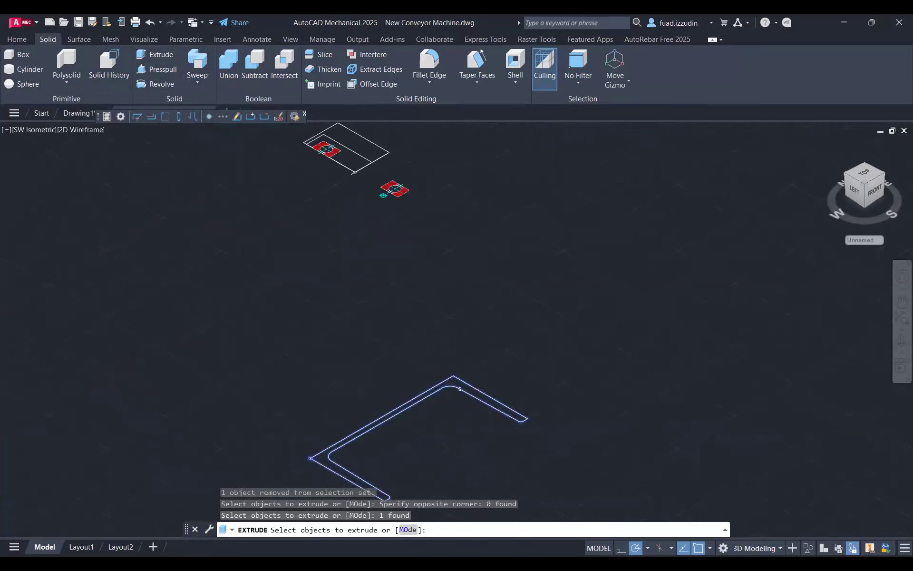
key("Return")
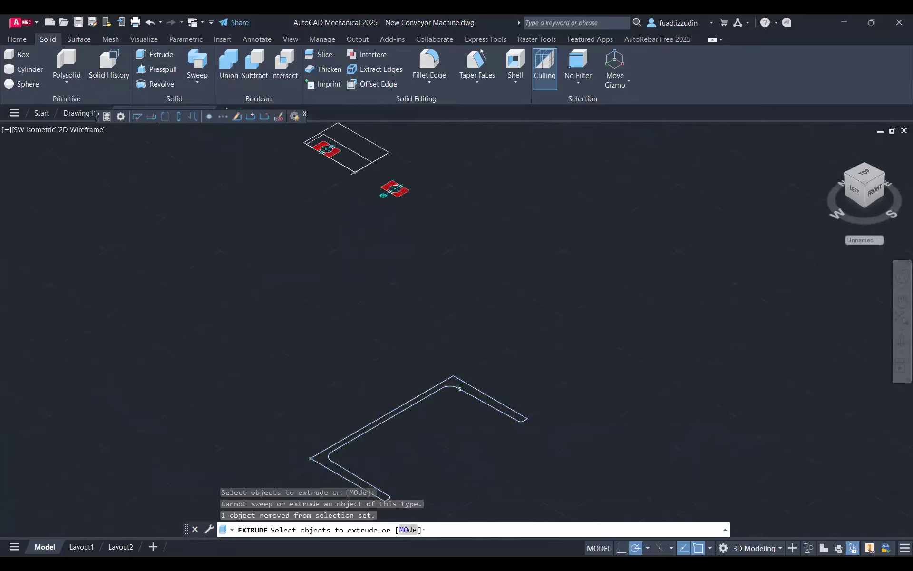
key("Escape")
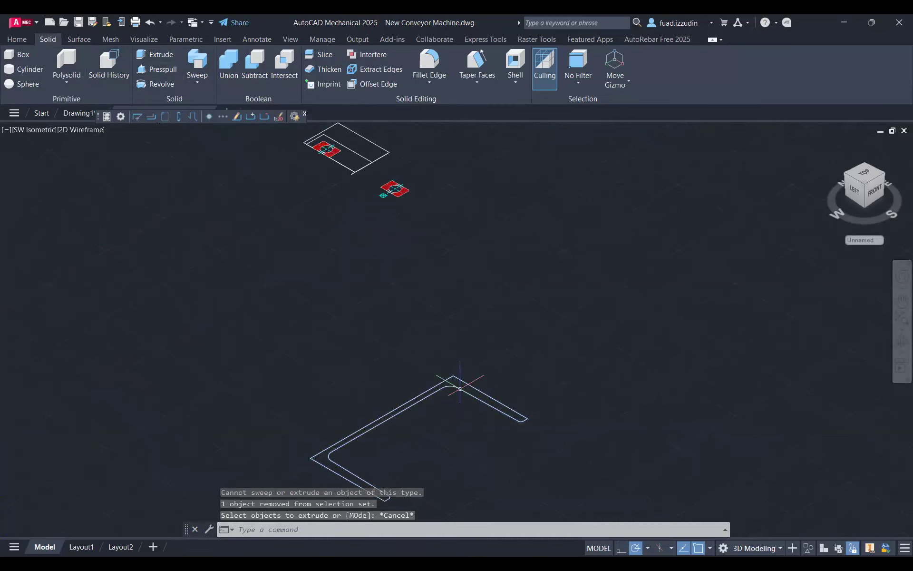
- Presspull the U profile into a short trial solid and move it clear of the flat outline
left_click(460, 389)
middle_click_drag(466, 416, 488, 370)
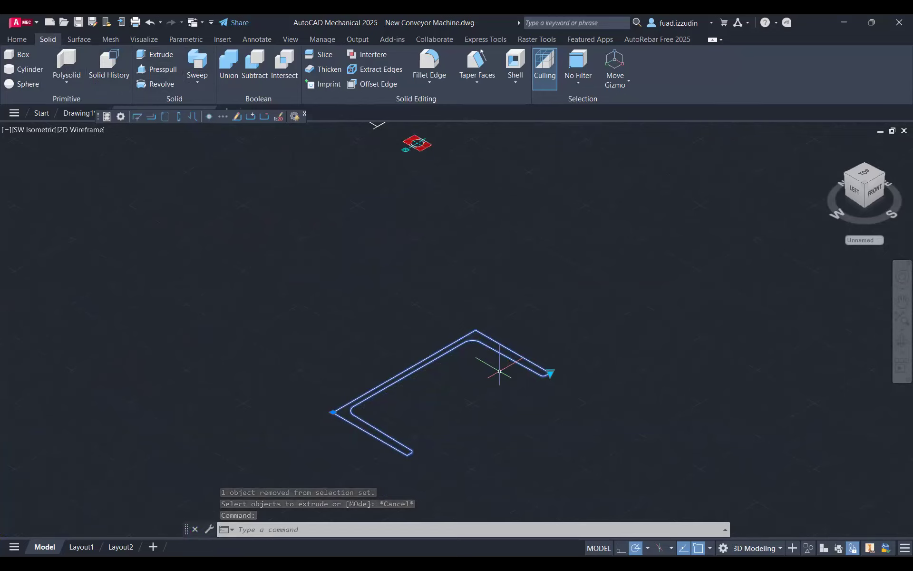
left_click(171, 70)
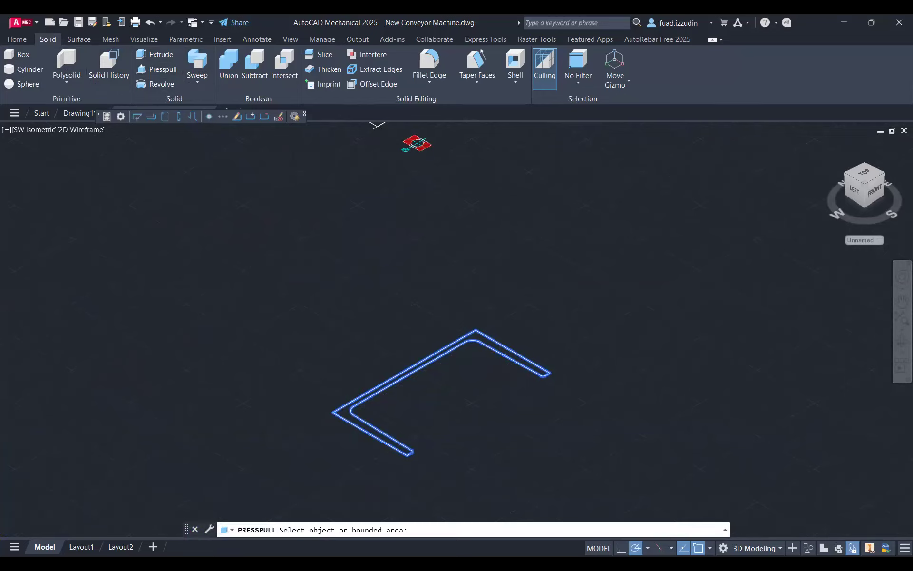
left_click(515, 298)
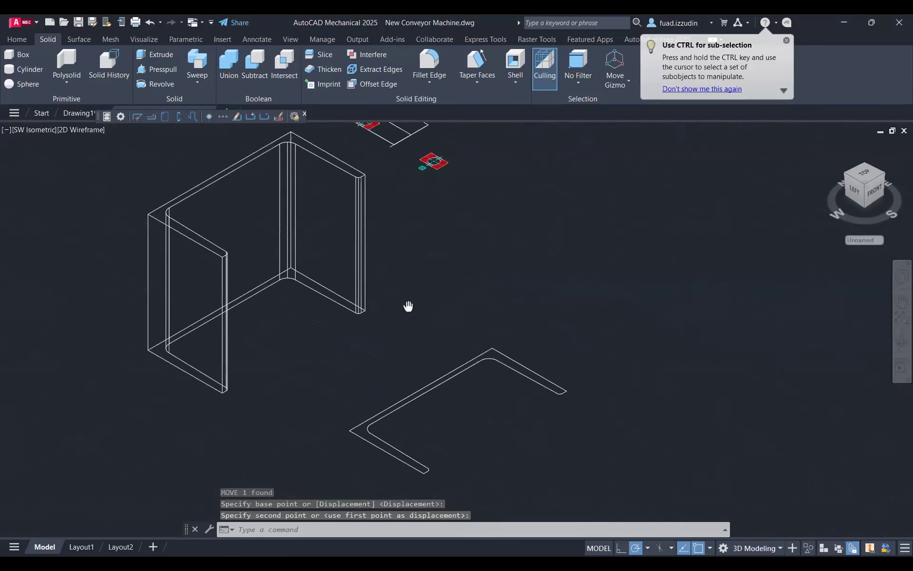
middle_click_drag(404, 306, 503, 368)
key("Escape")
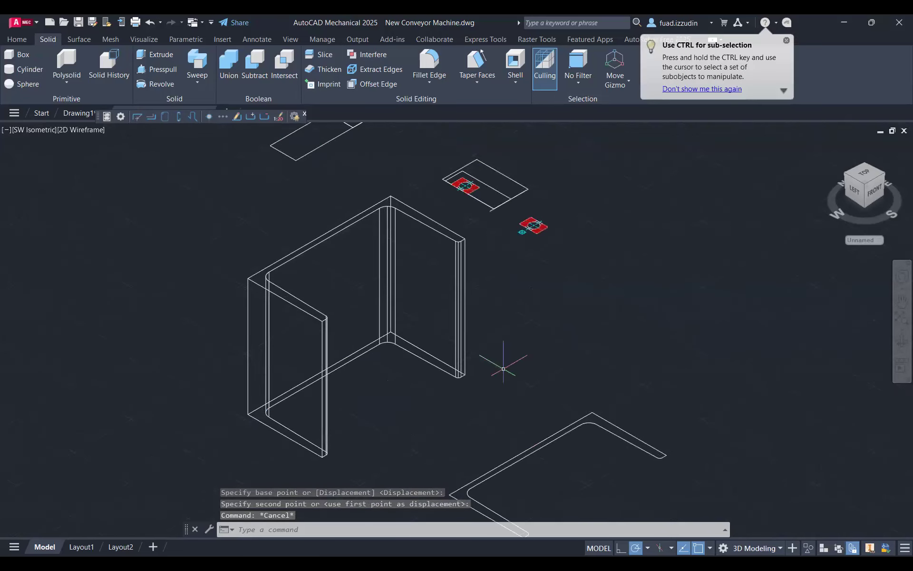
- Erase the short trial extrusion beside the flat U profile
left_click(526, 367)
left_click(386, 326)
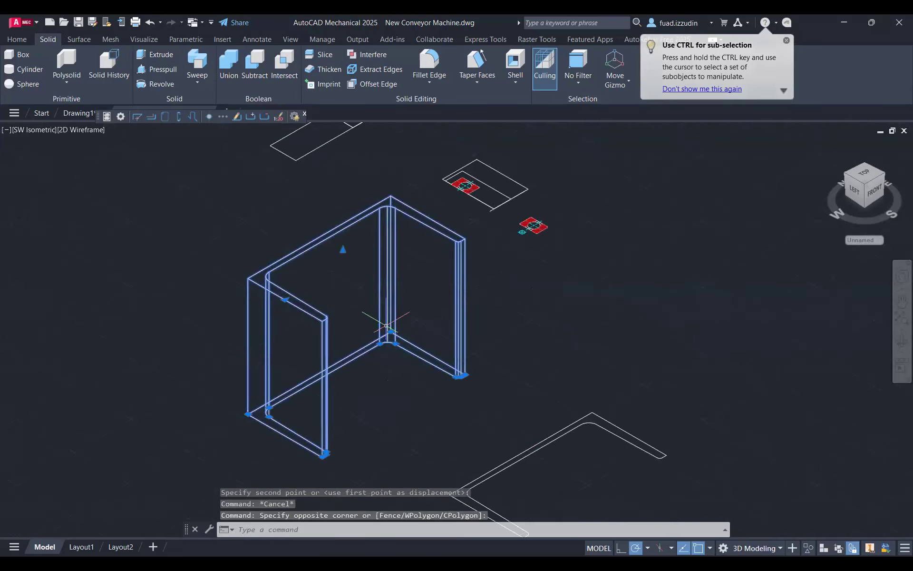
key("Delete")
middle_click_drag(546, 307, 491, 239)
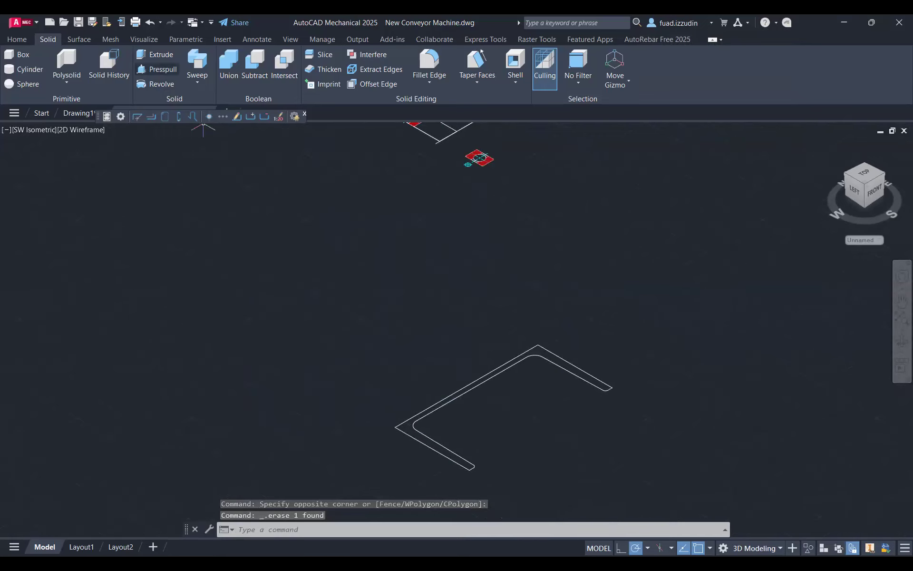
- Presspull the area inside the U profile outline upward to a height of 5000
left_click(167, 69)
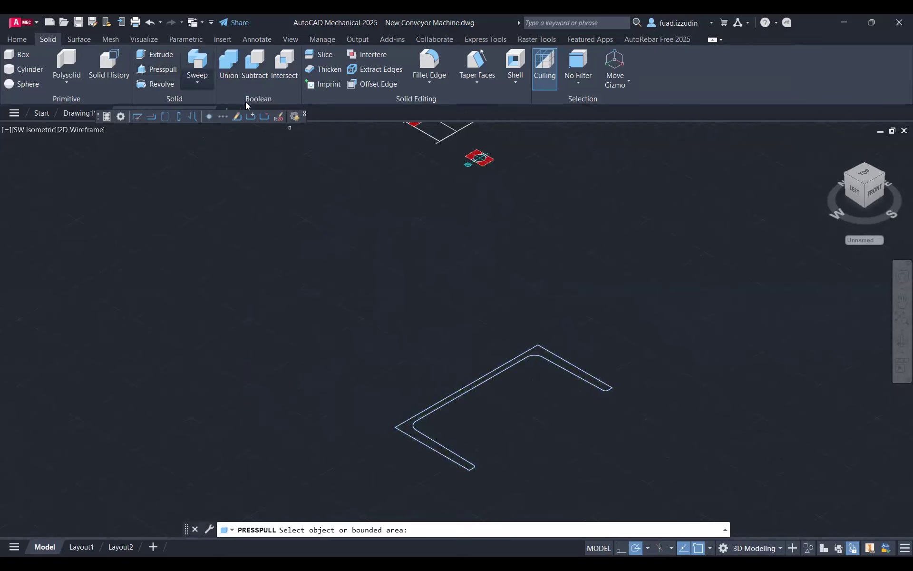
scroll(571, 363, "up", 5)
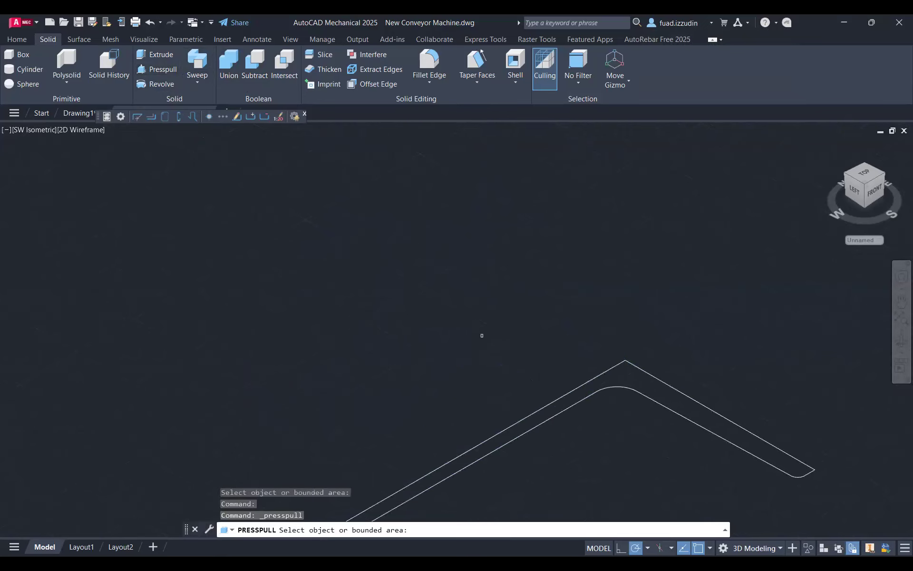
left_click(433, 308)
scroll(436, 302, "down", 10)
middle_click_drag(458, 241, 460, 302)
type("5000")
key("Return")
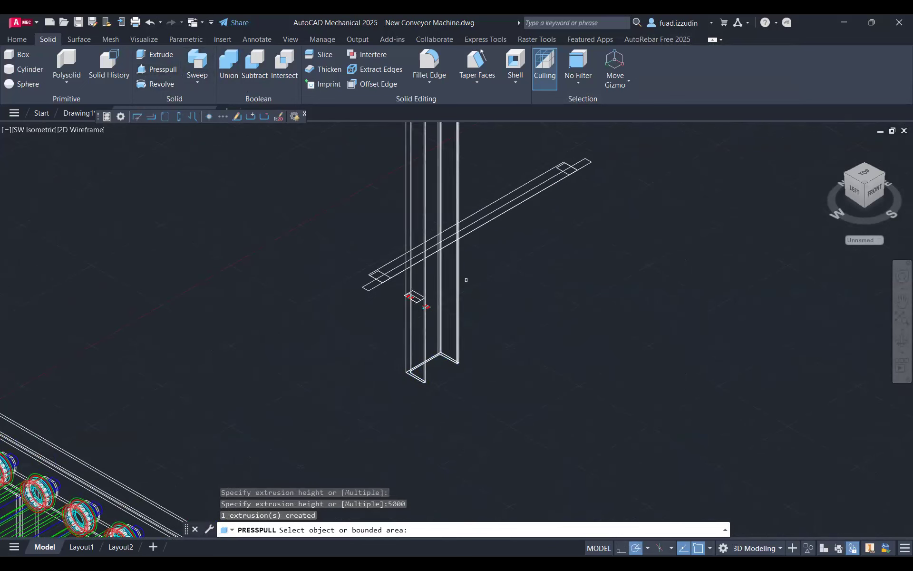
scroll(466, 280, "down", 4)
middle_click_drag(475, 346, 490, 389)
scroll(490, 389, "down", 4)
key("Return")
- Move the extruded U beam by its lower corner to a free spot between the conveyor and the flat profile
left_click(502, 242)
left_click(477, 265)
type("m")
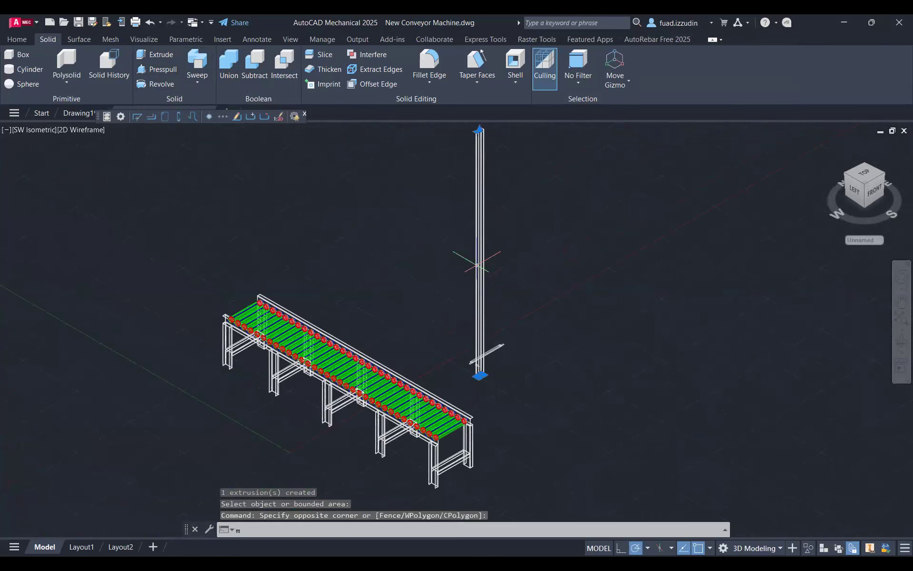
key("Return")
scroll(464, 349, "up", 4)
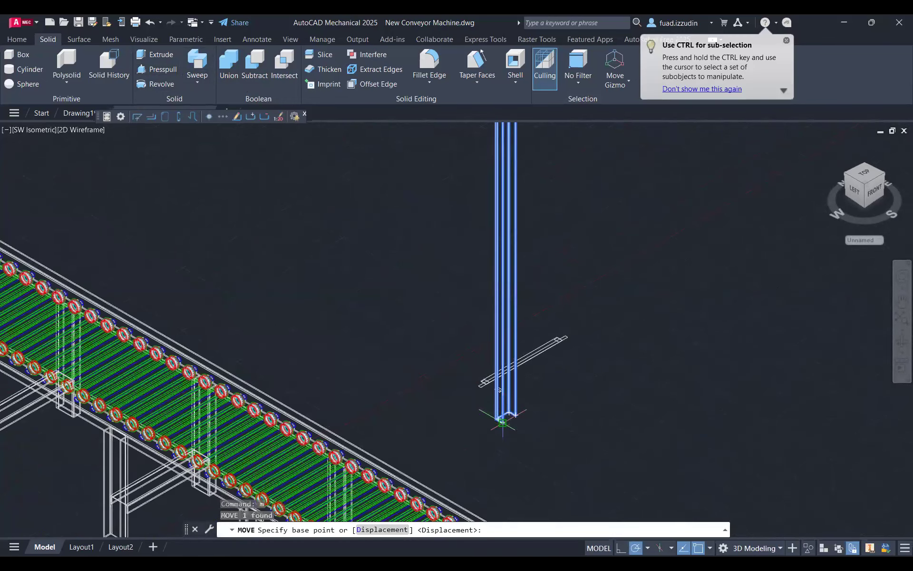
left_click(502, 422)
key("Escape")
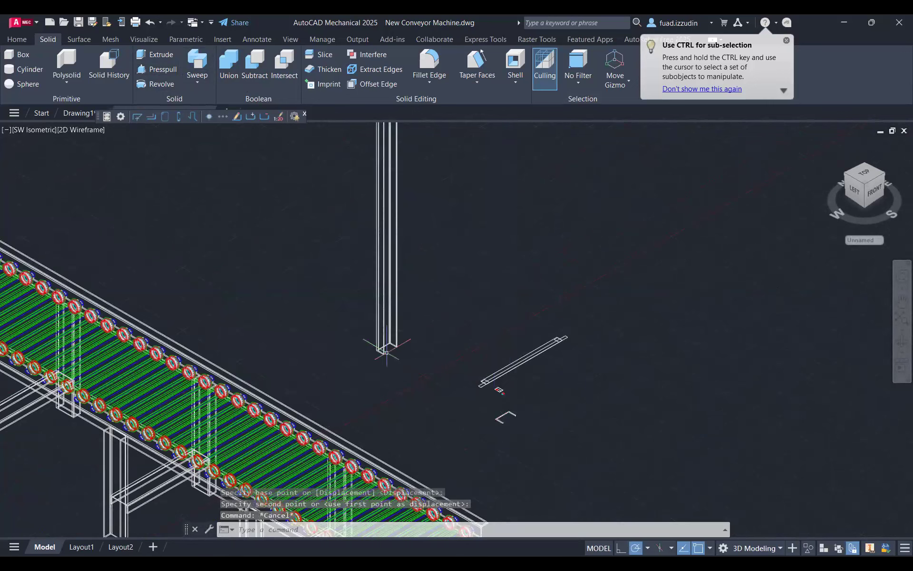
- Examine the extruded U beam in relation to the flat profile and the existing conveyor
scroll(484, 409, "up", 3)
middle_click_drag(504, 410, 475, 404)
scroll(460, 381, "down", 1)
scroll(473, 369, "down", 4)
scroll(527, 468, "up", 2)
middle_click_drag(528, 468, 485, 416)
scroll(475, 387, "down", 2)
middle_click_drag(381, 304, 408, 137)
left_click(477, 315)
left_click(431, 300)
key("Escape")
key("Escape")
scroll(483, 329, "up", 5)
left_click(538, 343)
left_click(501, 327)
mouse_move(458, 330)
middle_mouse_down()
mouse_move(550, 279)
mouse_move(558, 483)
middle_mouse_up()
scroll(483, 327, "down", 5)
scroll(456, 324, "up", 4)
left_click(486, 343)
key("Escape")
key("Escape")
scroll(473, 348, "down", 8)
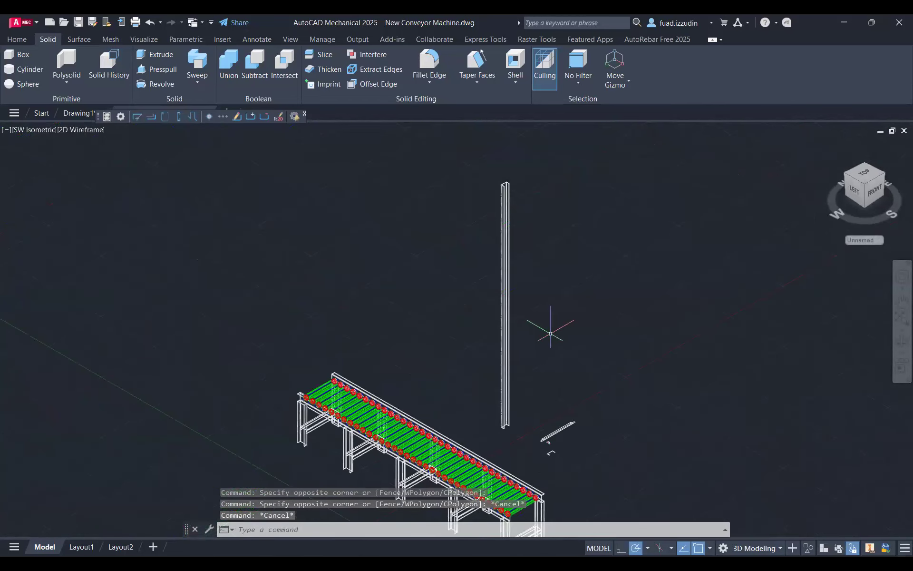
- Rotate the upright U beam 90 degrees about the X axis with 3DROTATE to lay it parallel to the conveyor
left_click(550, 333)
left_click(453, 309)
key("Escape")
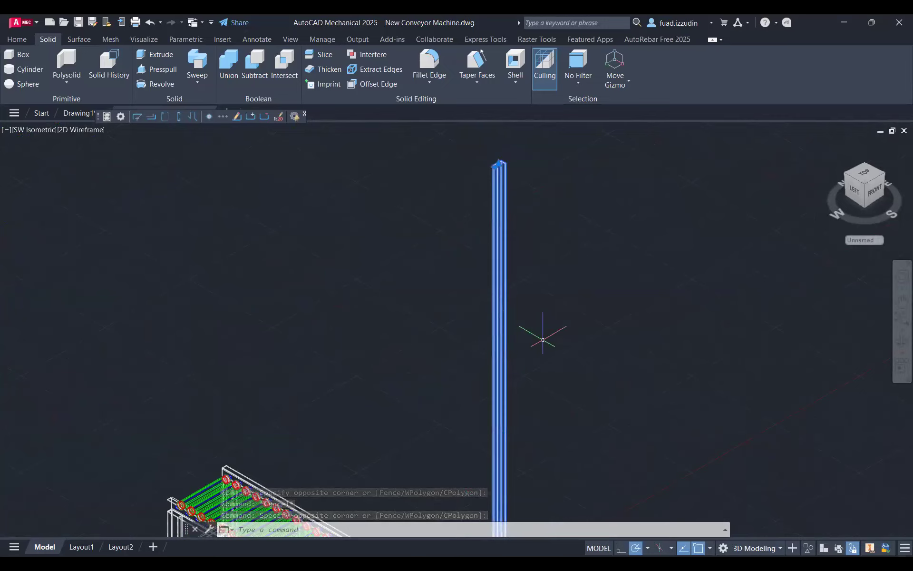
type("3dr")
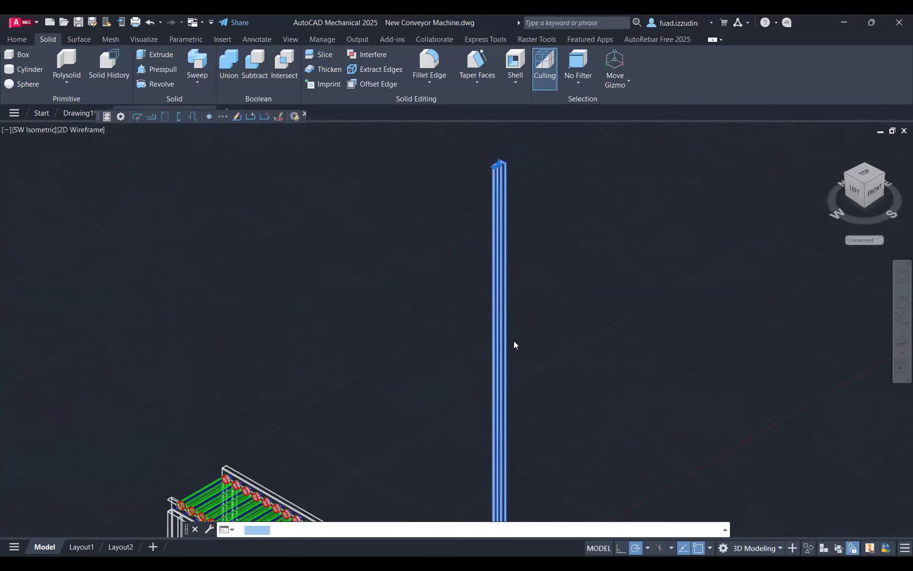
key("Return")
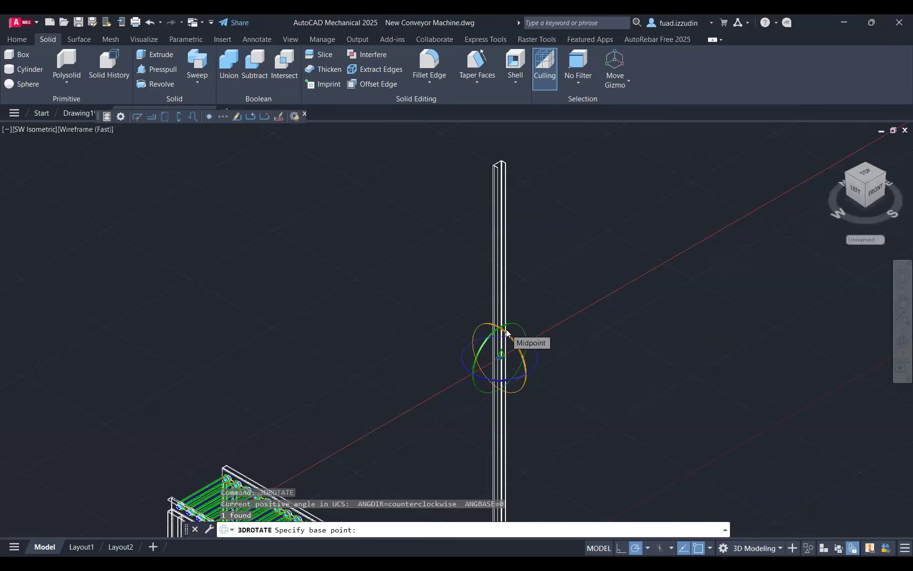
left_click(507, 329)
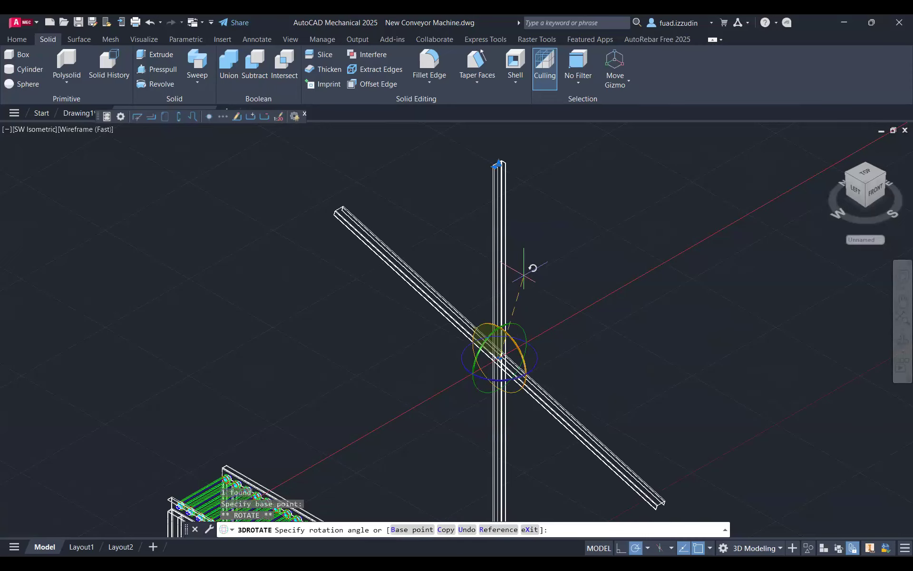
type("90")
key("Return")
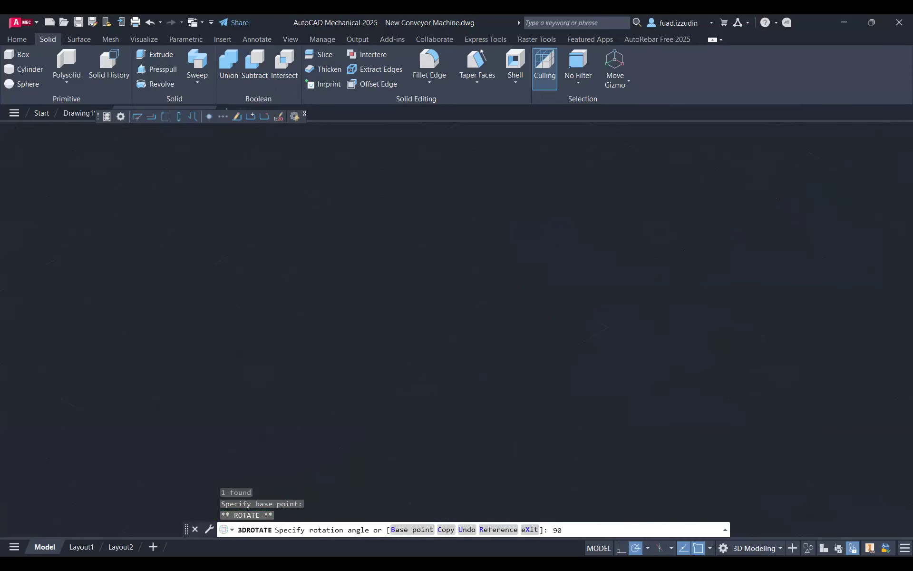
- Examine how the U-shaped side rail is oriented at the end of the conveyor frame
middle_click_drag(625, 465, 497, 326)
scroll(465, 418, "up", 3)
scroll(510, 421, "down", 3)
middle_click_drag(459, 430, 492, 272)
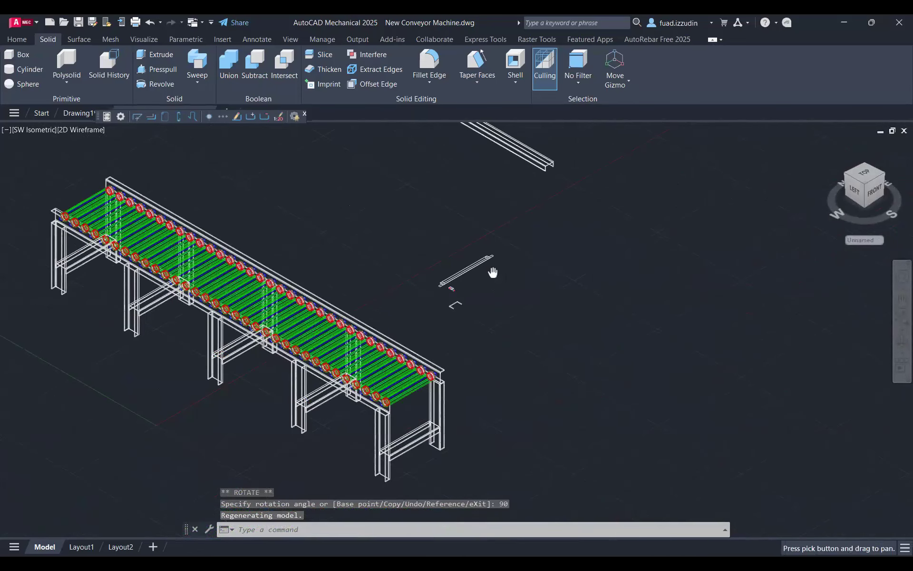
scroll(433, 394, "up", 5)
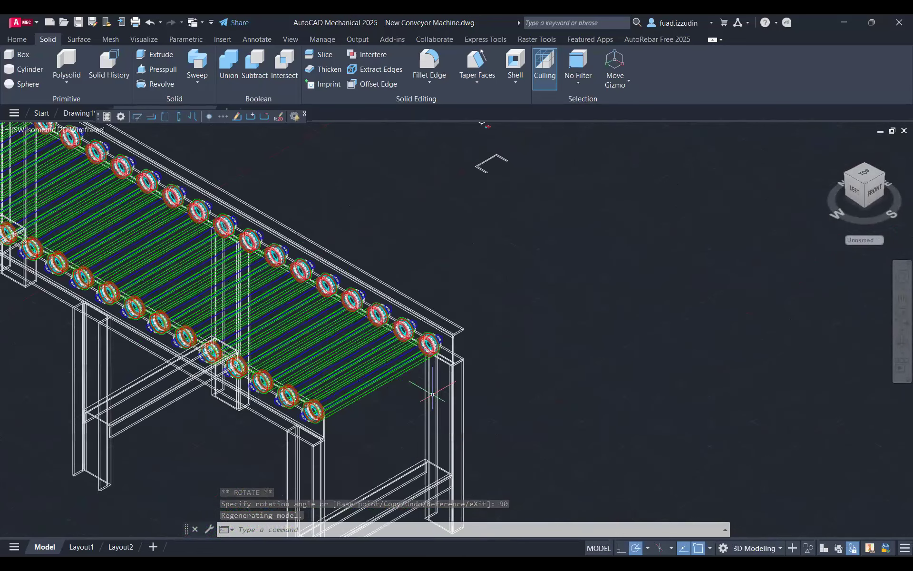
scroll(432, 394, "up", 2)
scroll(464, 294, "up", 5)
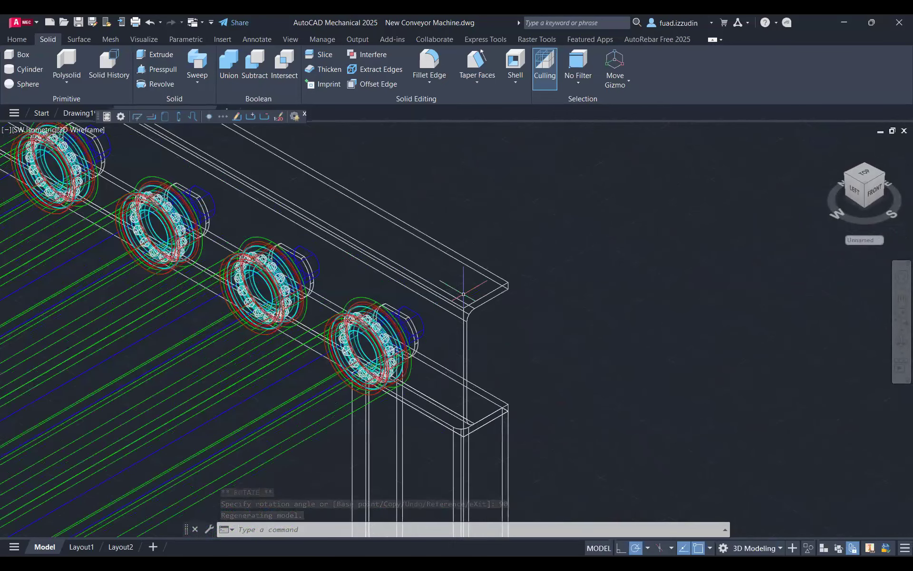
scroll(464, 294, "down", 10)
- Rotate the lying U beam 90 degrees about the Y axis with 3DROTATE to turn its web upright
left_click(562, 300)
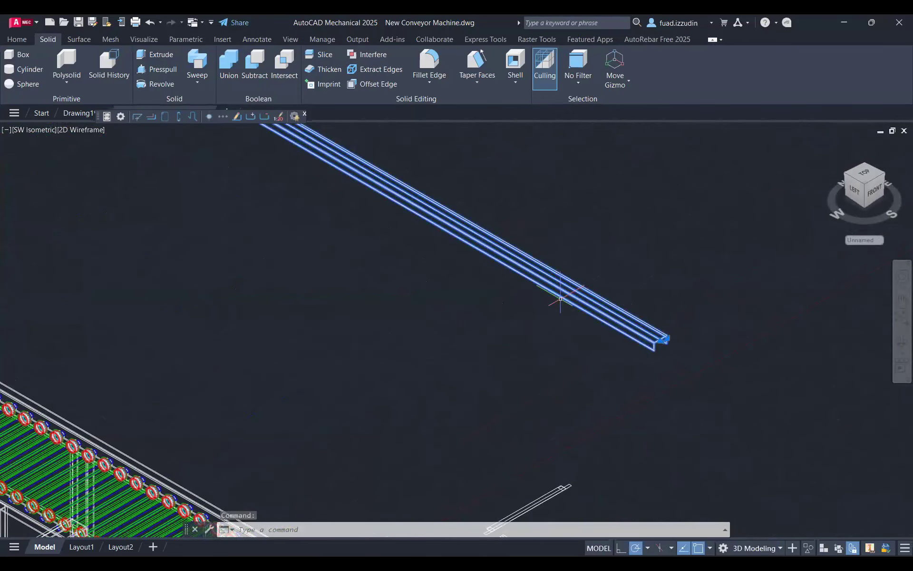
type("R")
key("BackSpace")
type("3D4")
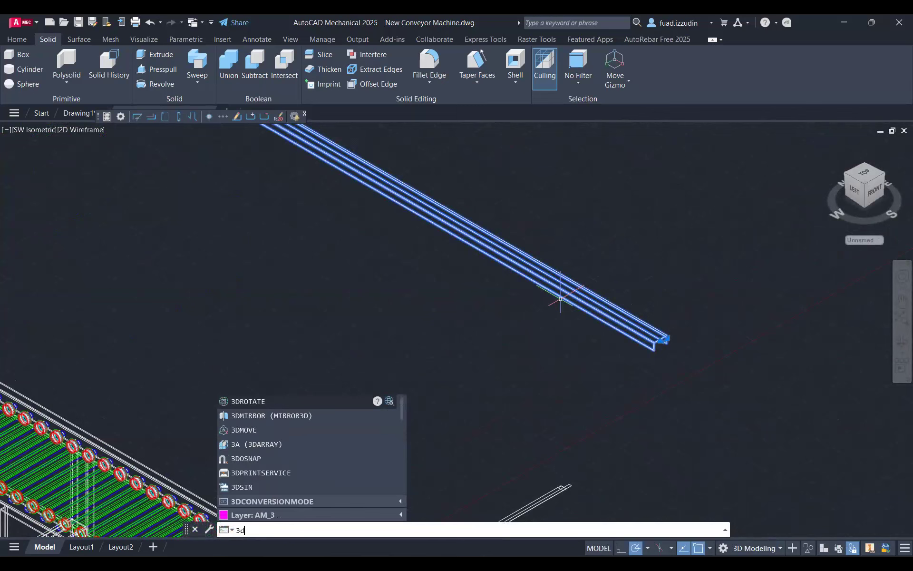
key("BackSpace")
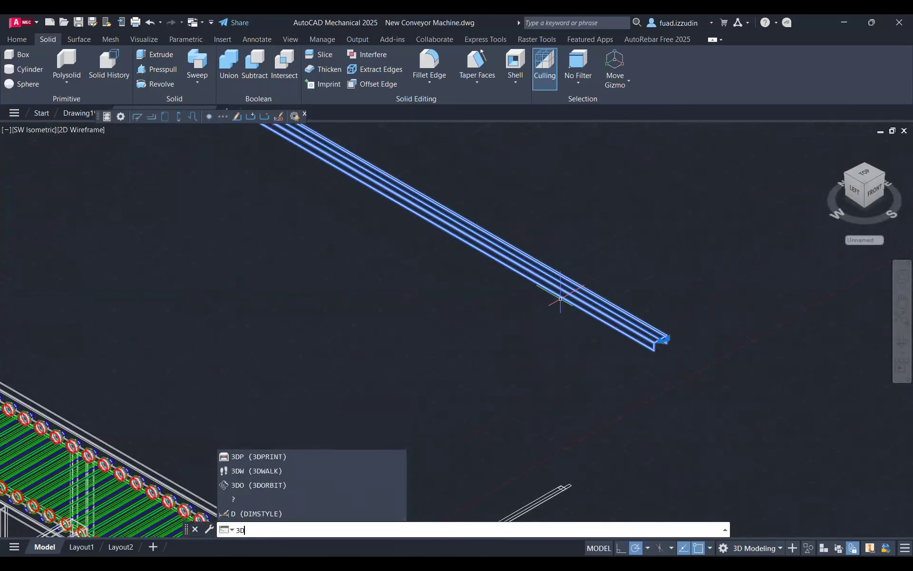
type("ROTATE")
key("Return")
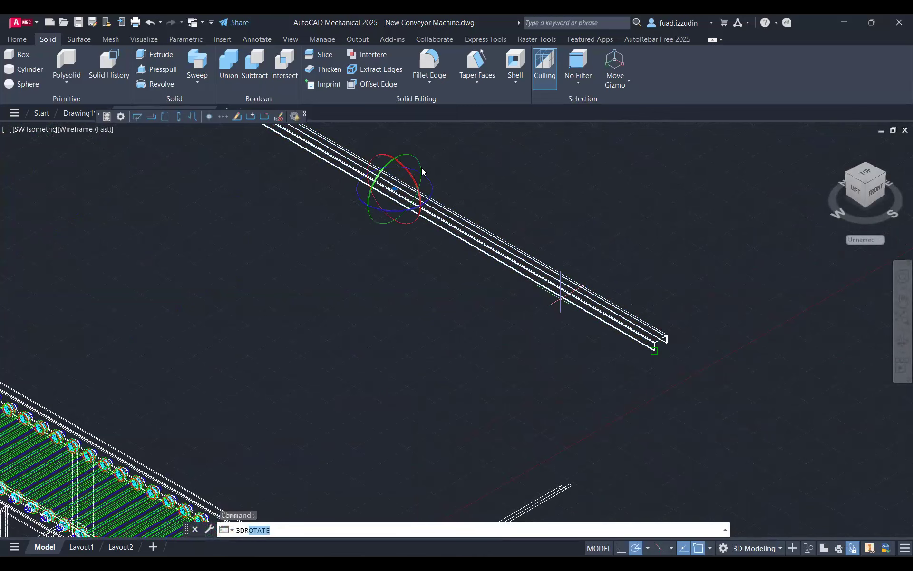
left_click(420, 167)
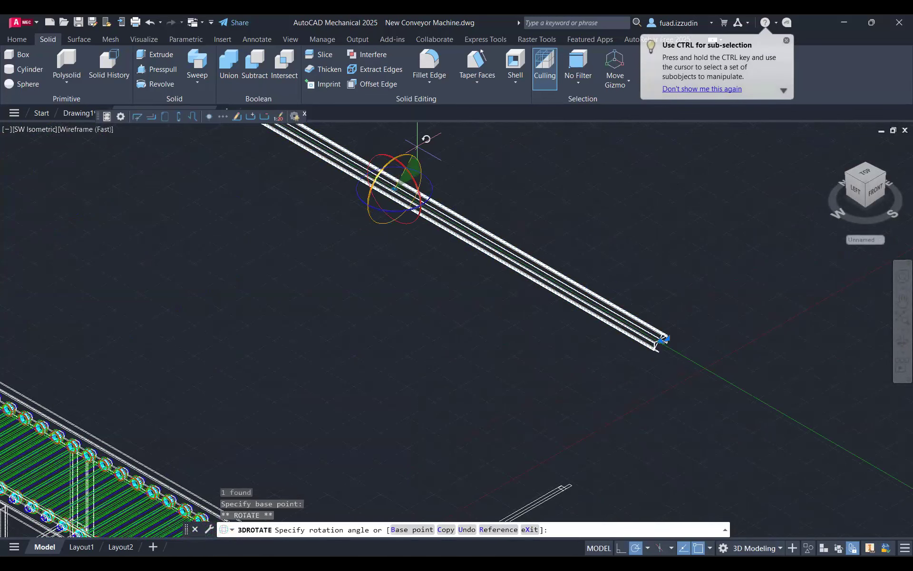
type("90")
key("Return")
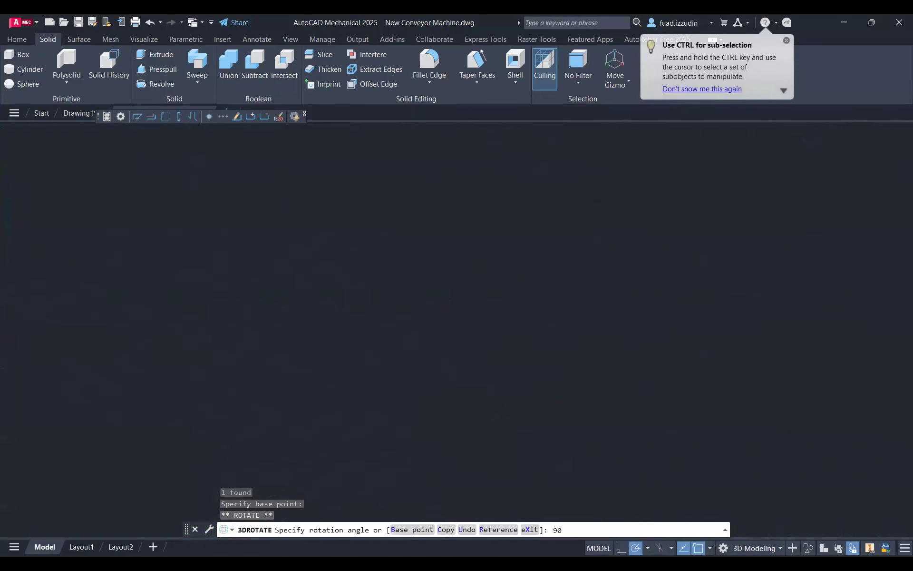
key("Escape")
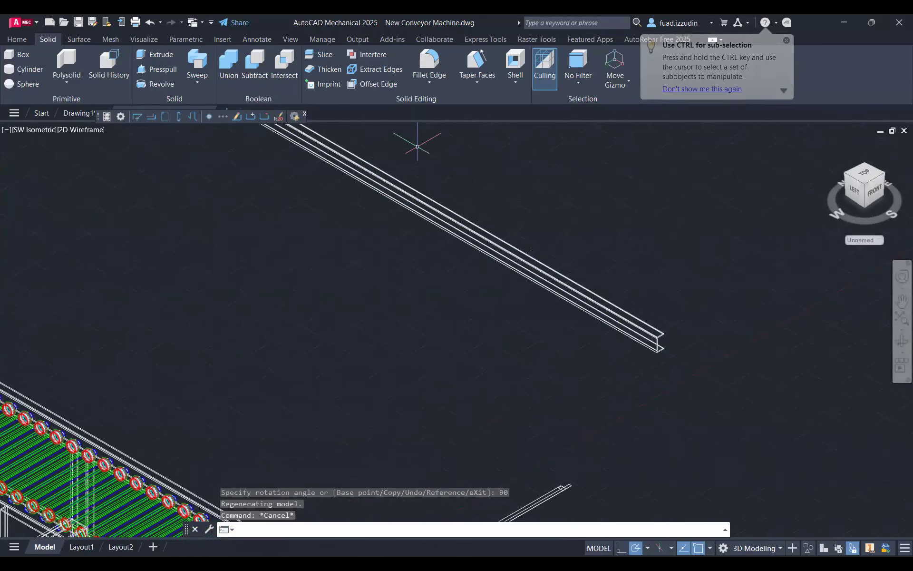
- Try to presspull the flat U profile lying beside the conveyor
scroll(412, 301, "down", 6)
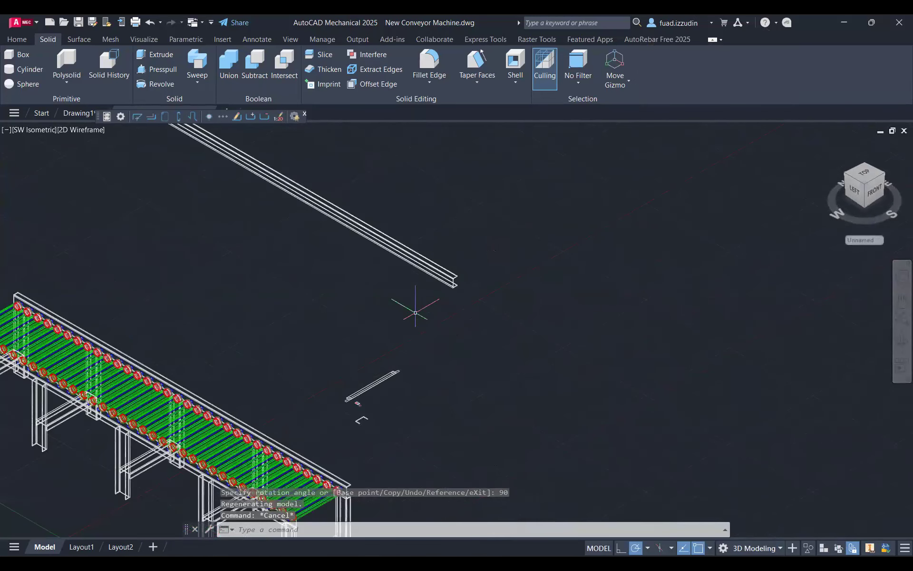
middle_click_drag(411, 364, 519, 342)
scroll(452, 376, "up", 5)
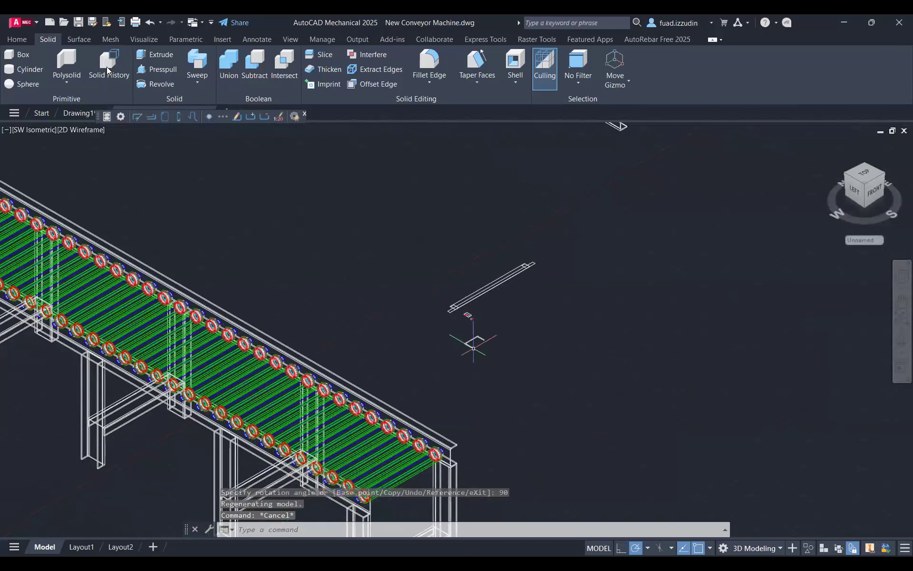
scroll(473, 342, "down", 2)
middle_click_drag(421, 465, 366, 354)
scroll(389, 361, "up", 2)
scroll(397, 288, "down", 2)
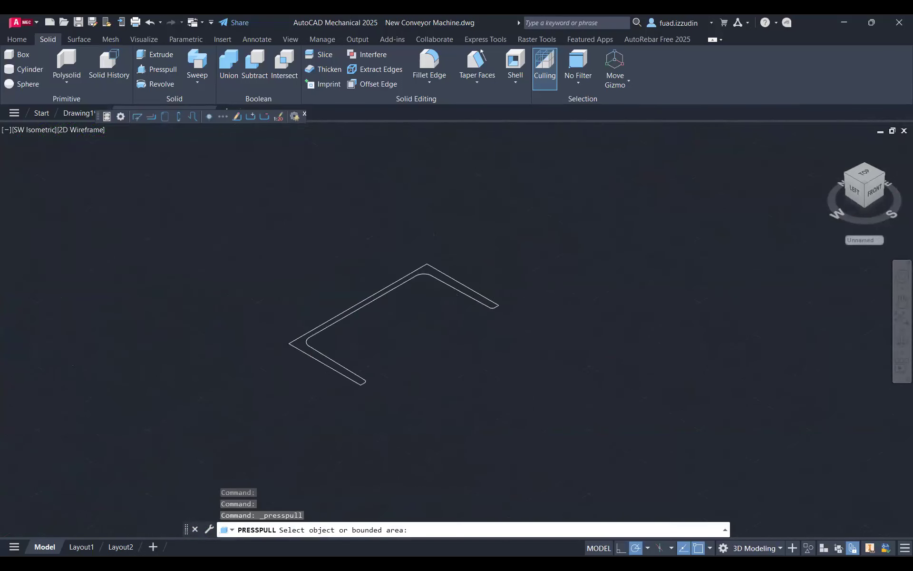
scroll(368, 190, "down", 2)
left_click(427, 256)
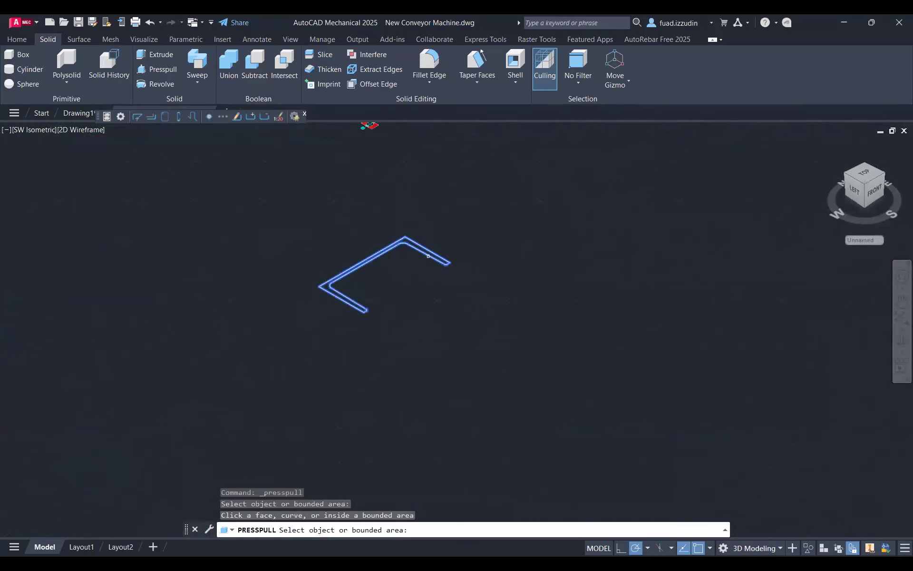
left_click(429, 255)
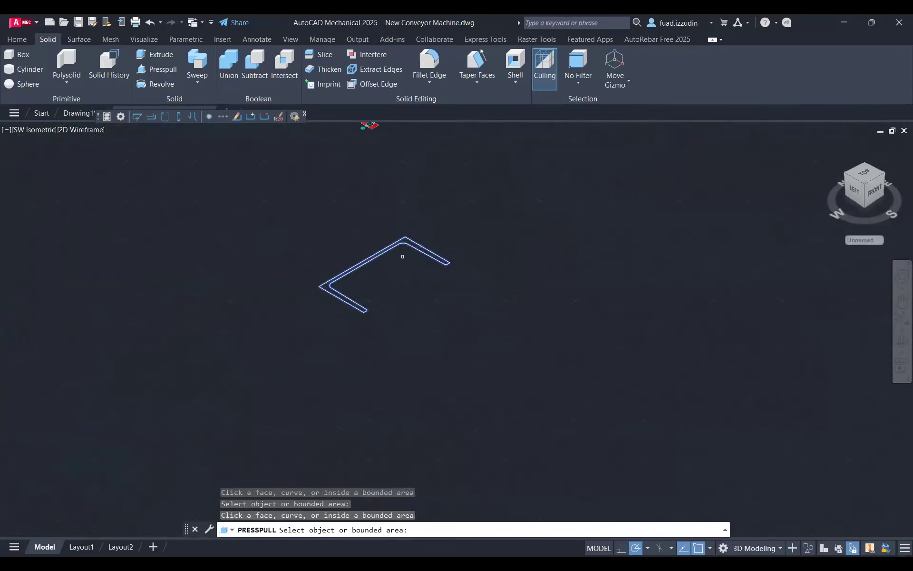
key("Return")
scroll(415, 236, "up", 5)
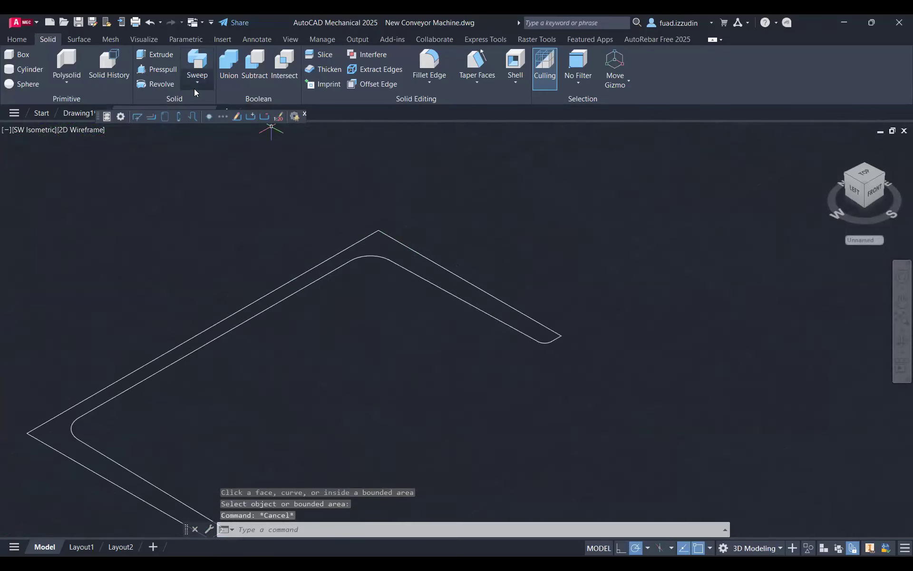
- Presspull the flat U profile to a height of 750 to form an upright leg
left_click(157, 69)
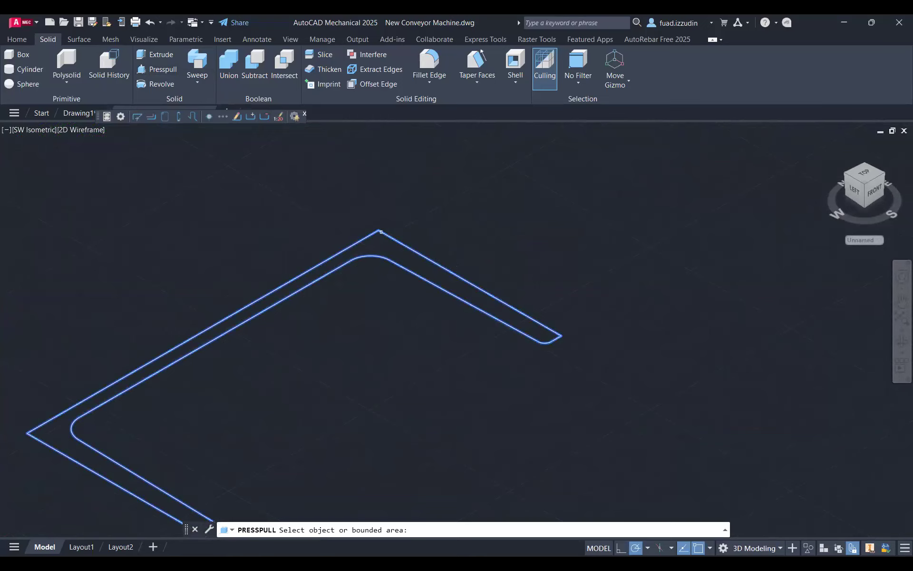
left_click(381, 232)
scroll(381, 232, "down", 5)
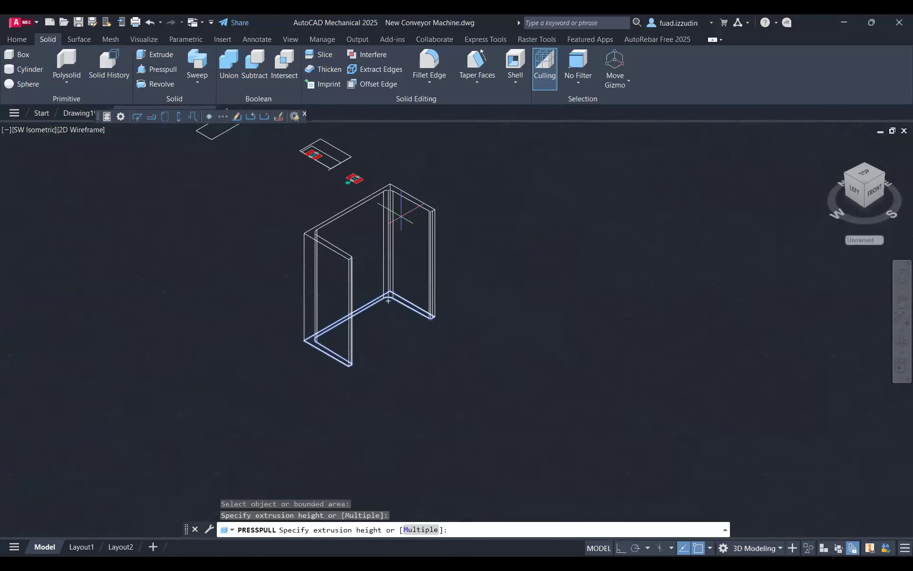
type("750")
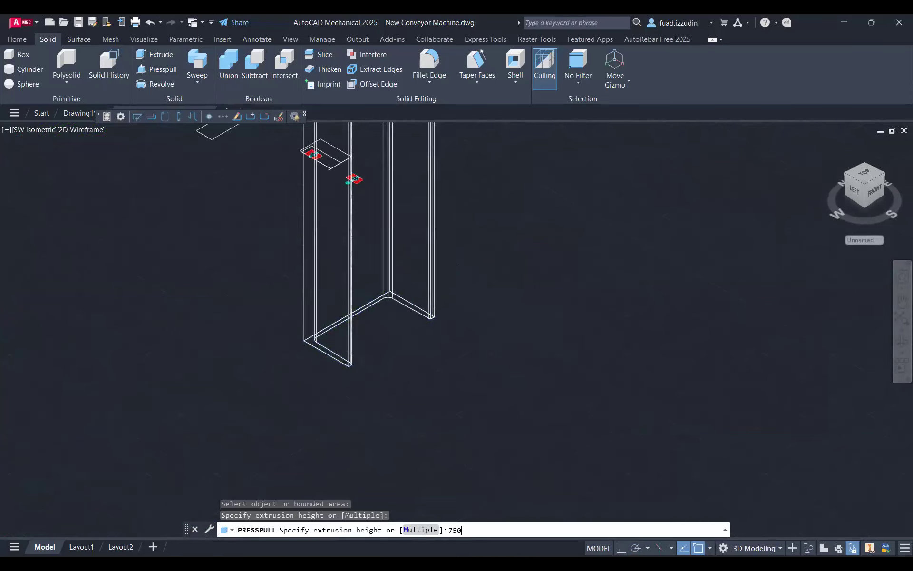
key("Return")
- Move the upright U leg by its top corner to a spot near the end of the long beam
scroll(440, 268, "down", 5)
left_click(466, 304)
type("m")
key("Return")
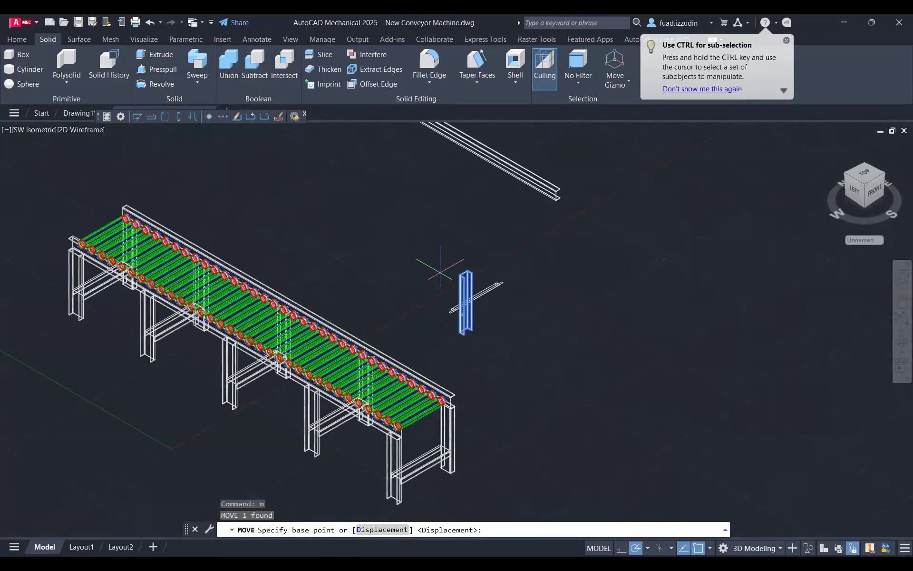
left_click(460, 276)
scroll(519, 303, "up", 3)
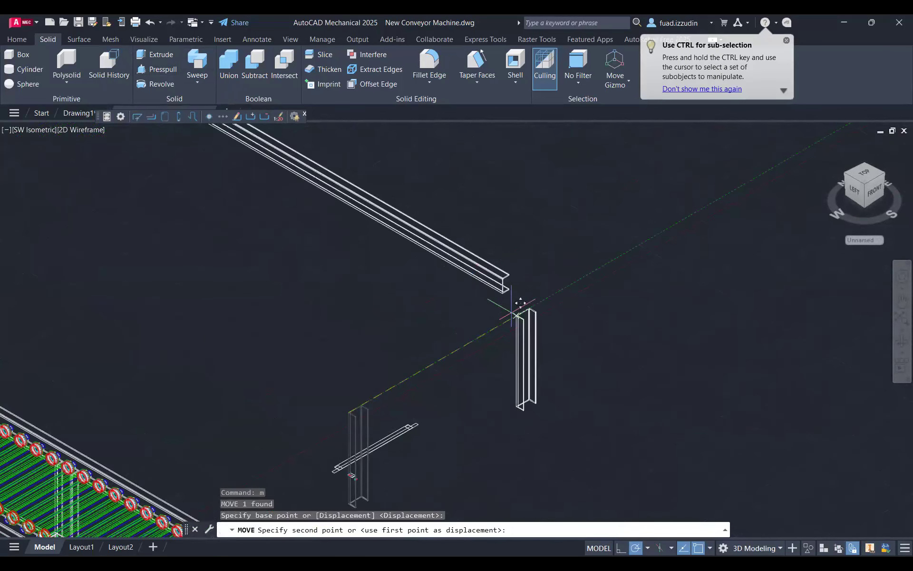
key("Escape")
scroll(542, 311, "up", 2)
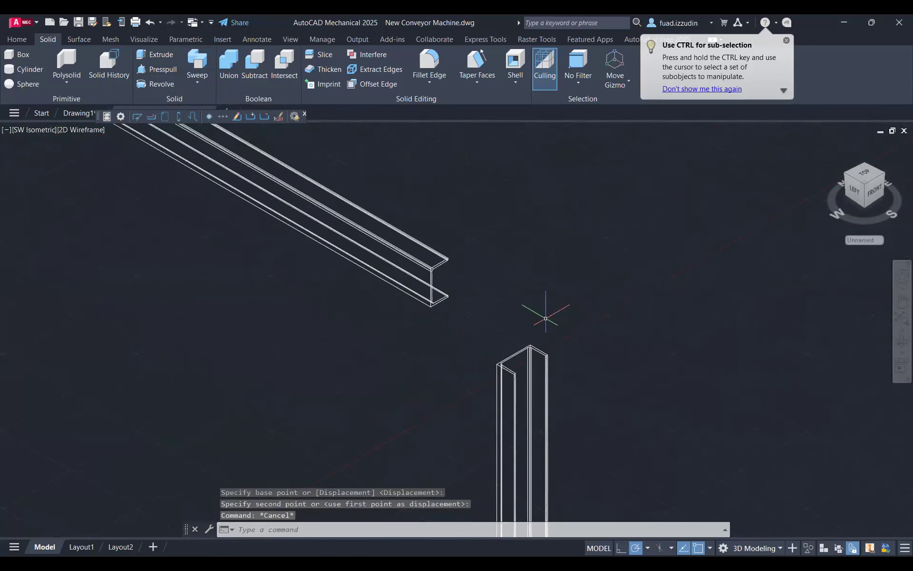
key("Escape")
key("Escape")
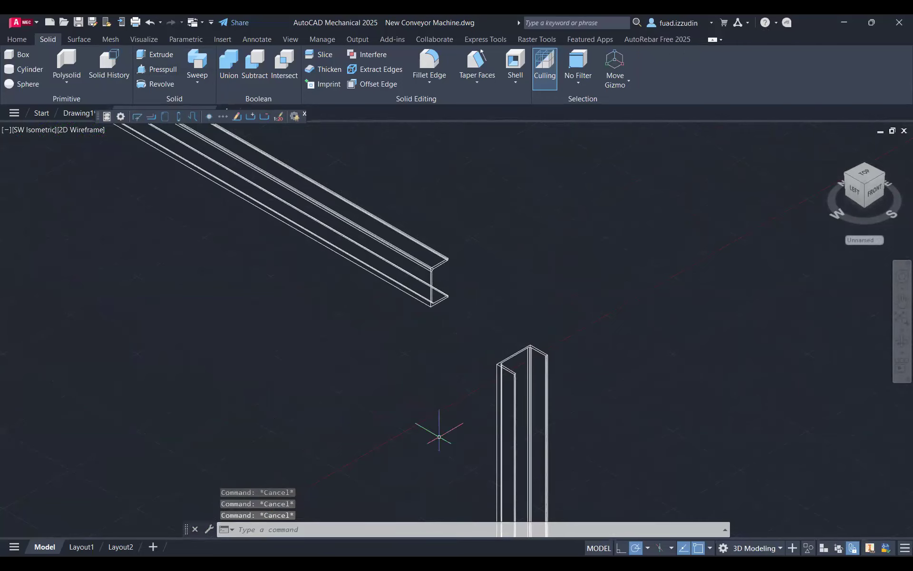
- Rotate the upright U leg 90 degrees about the vertical Z axis with 3DROTATE
type("3DROTATE")
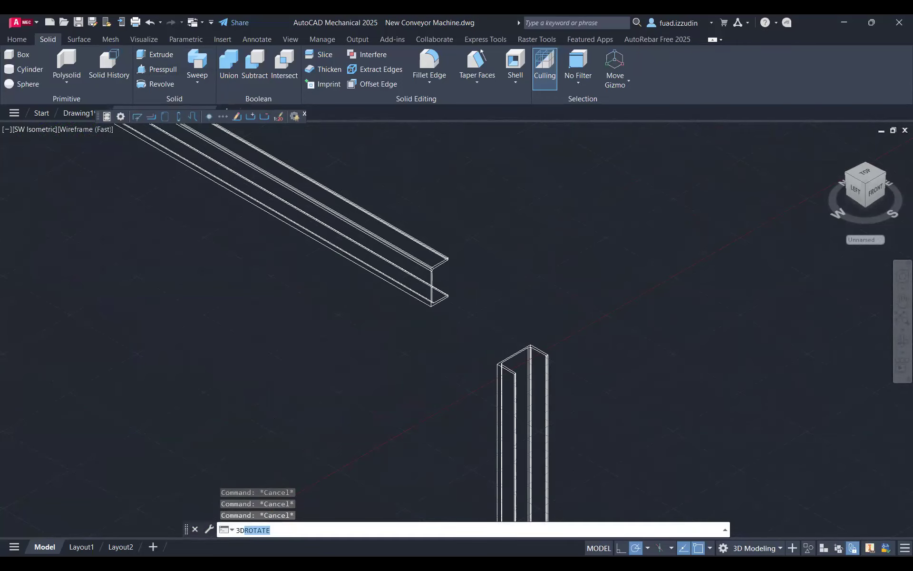
key("Return")
left_click(503, 369)
key("Return")
middle_click_drag(546, 435, 477, 365)
left_click(473, 385)
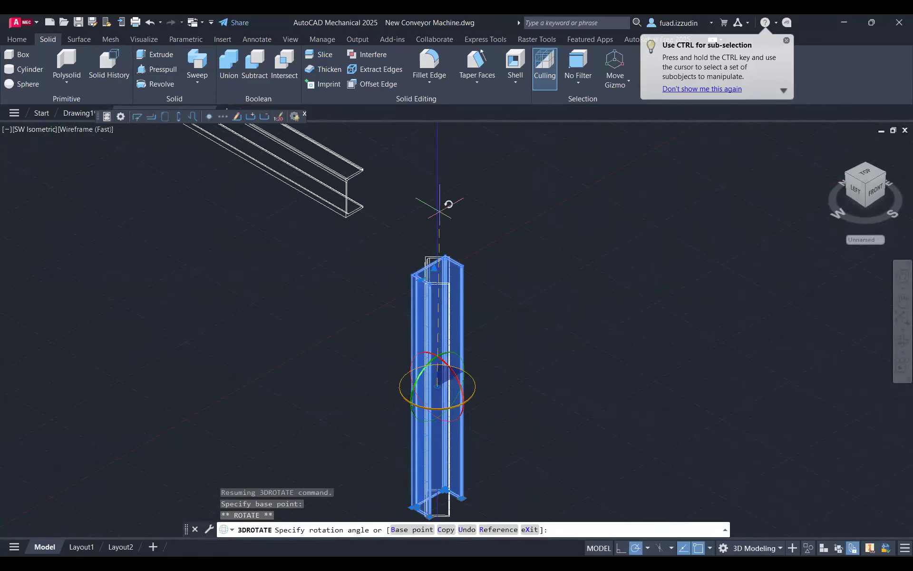
type("90")
key("Return")
- Move the rotated leg by its top outer corner to the bottom corner at the near end of the long beam
left_click(428, 326)
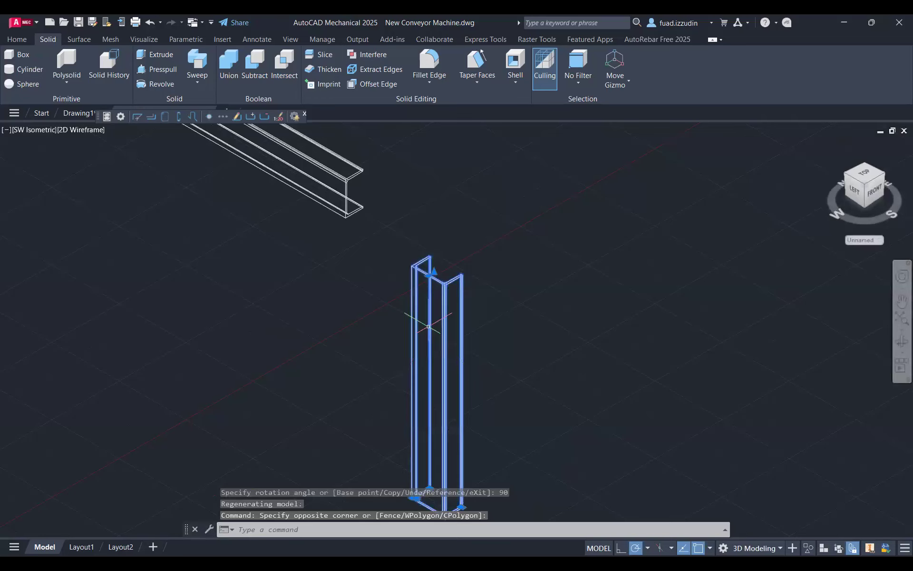
scroll(428, 326, "up", 4)
type("m")
key("Return")
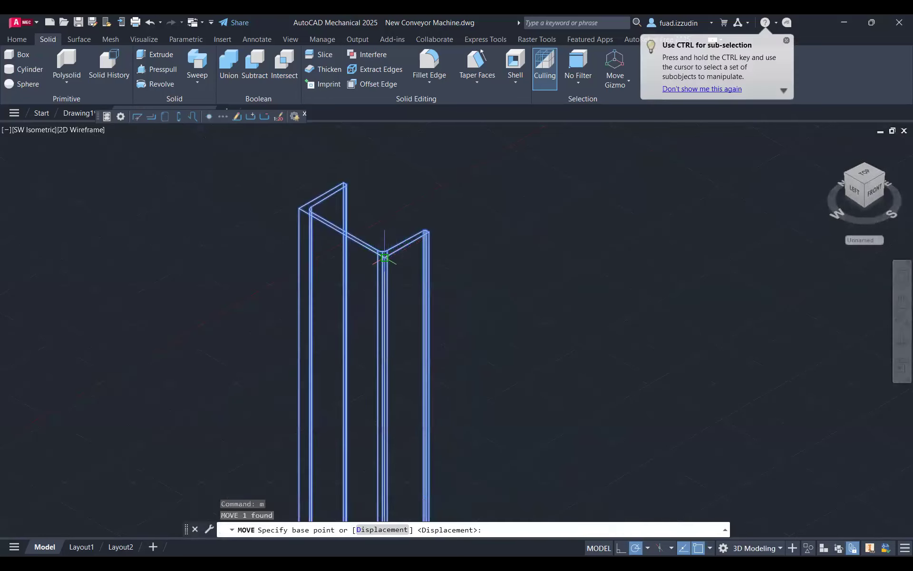
left_click(384, 258)
middle_click_drag(384, 258, 578, 385)
left_click(326, 368)
scroll(326, 368, "down", 10)
key("Escape")
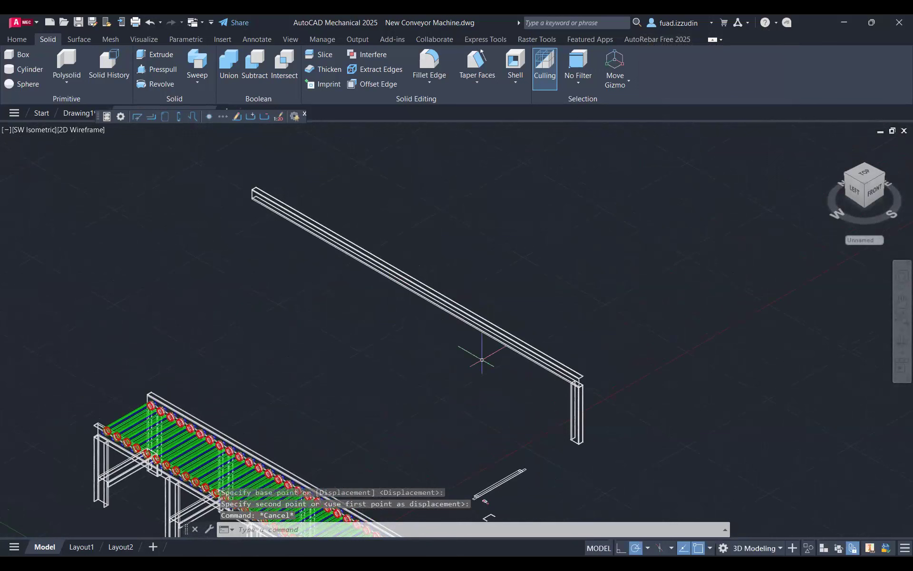
- Copy the end leg along the beam at distances of 1500 and 3000
left_click(586, 436)
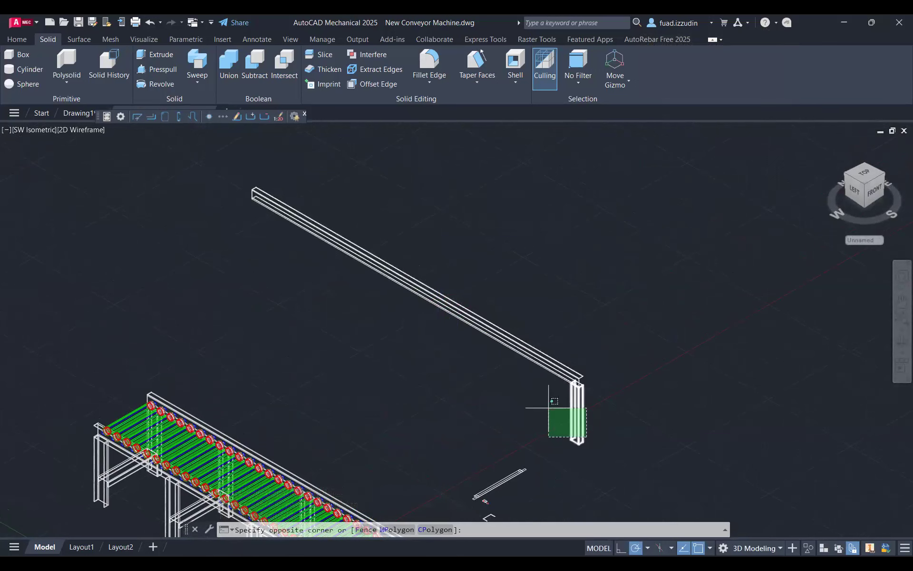
left_click(548, 408)
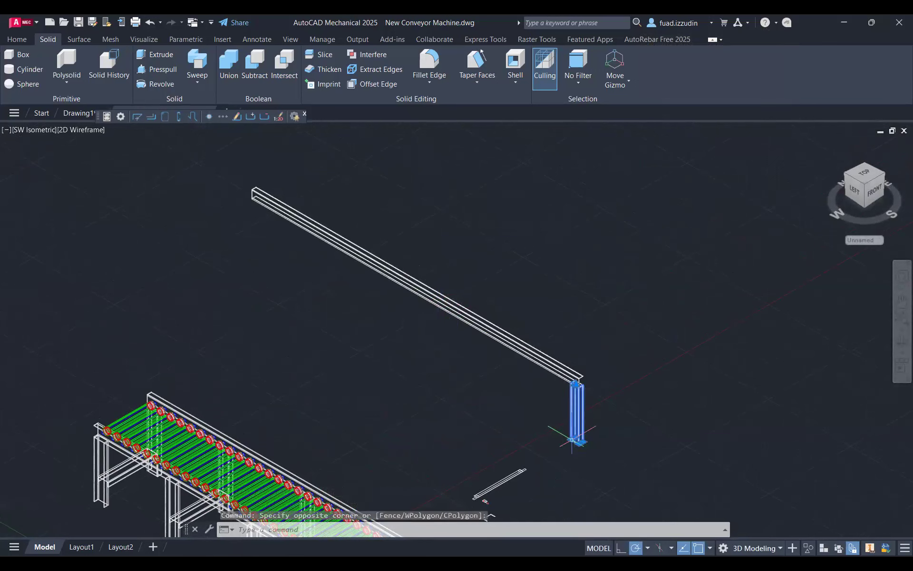
type("co")
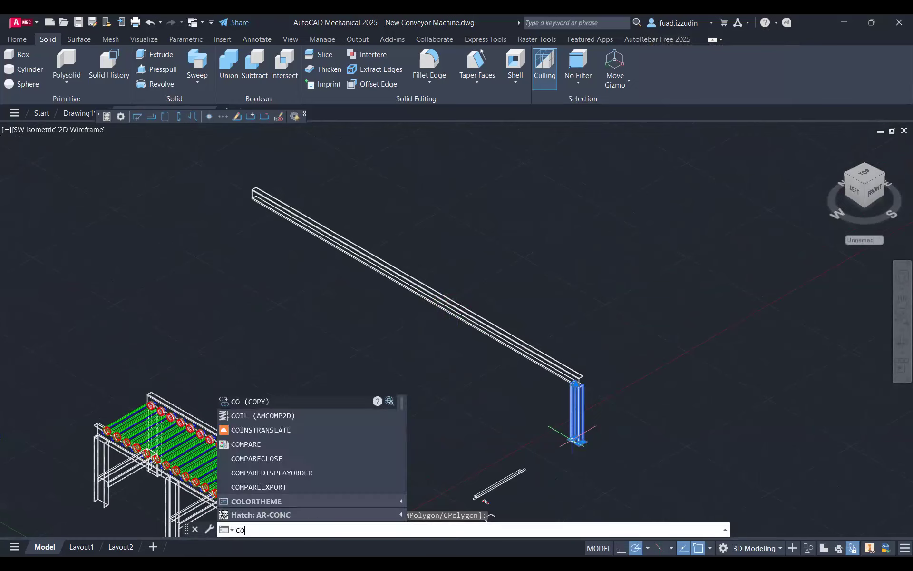
key("Return")
scroll(576, 428, "up", 8)
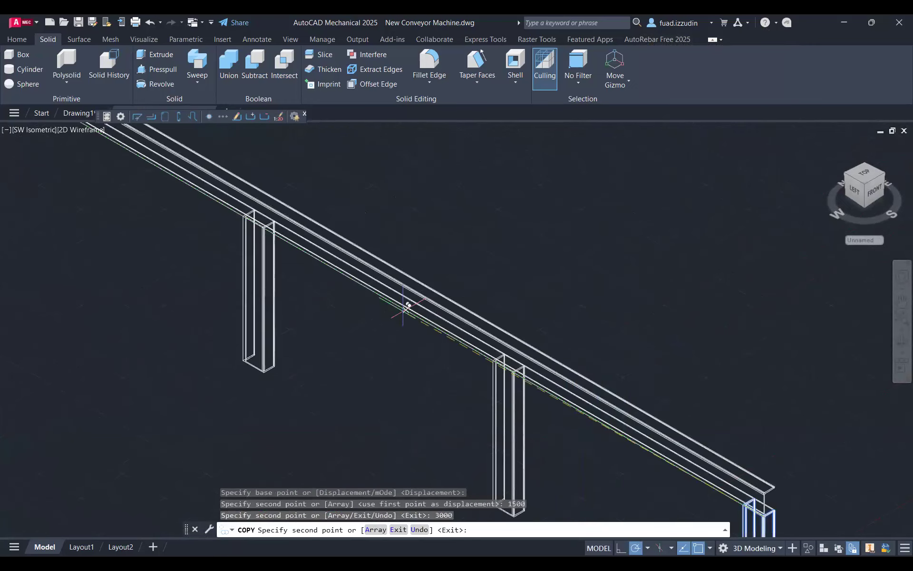
key("Escape")
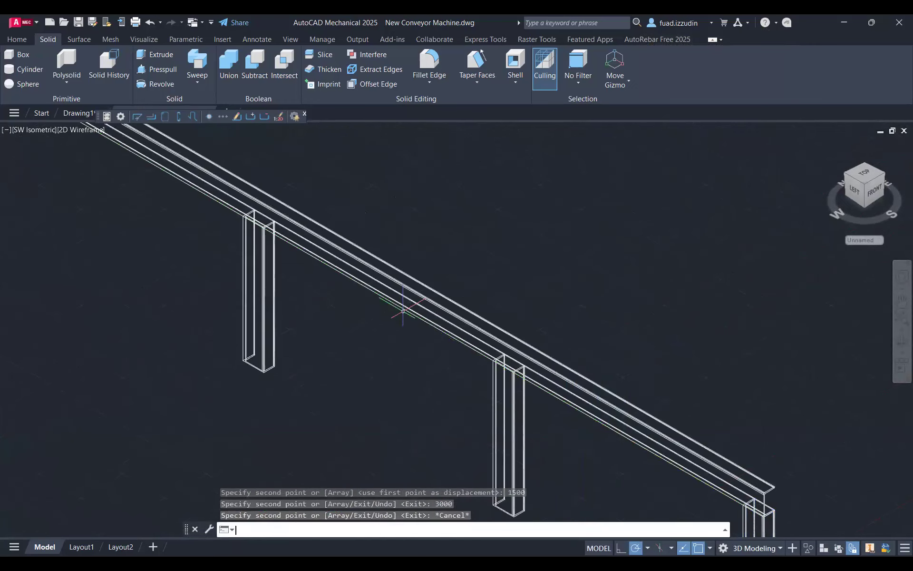
- Undo the copies of the leg along the beam
scroll(420, 422, "down", 6)
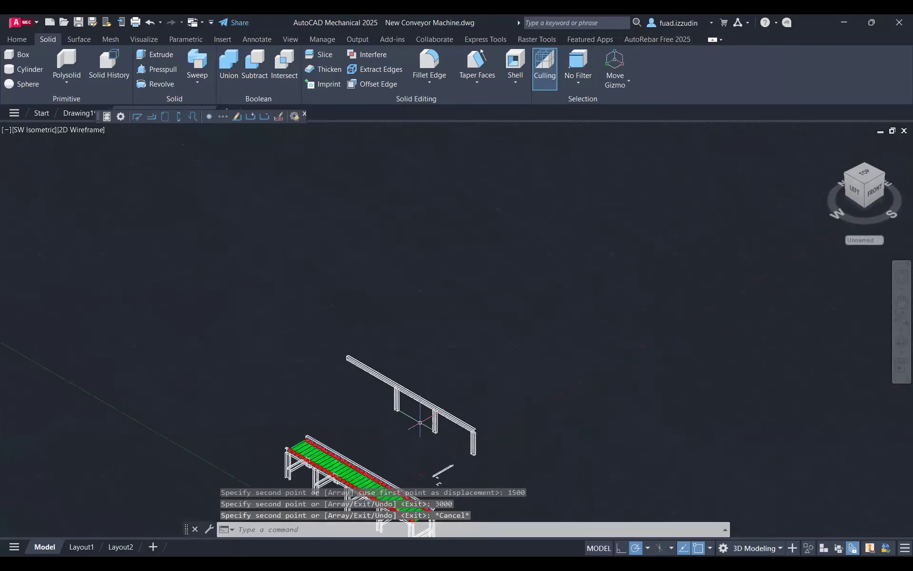
key("ctrl+z")
key("ctrl+z")
- Create a rectangular array from the leg at the end of the beam
left_click(17, 39)
left_click(397, 84)
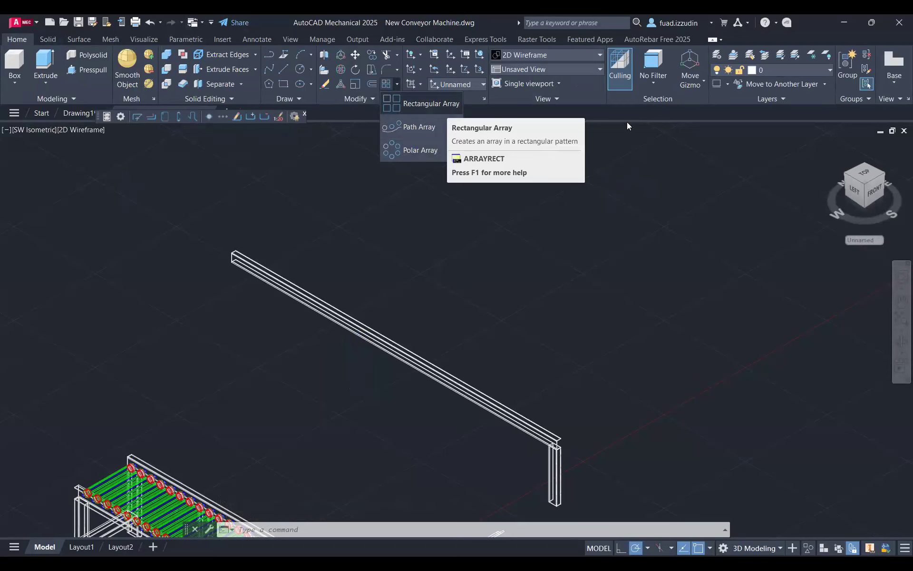
left_click(444, 106)
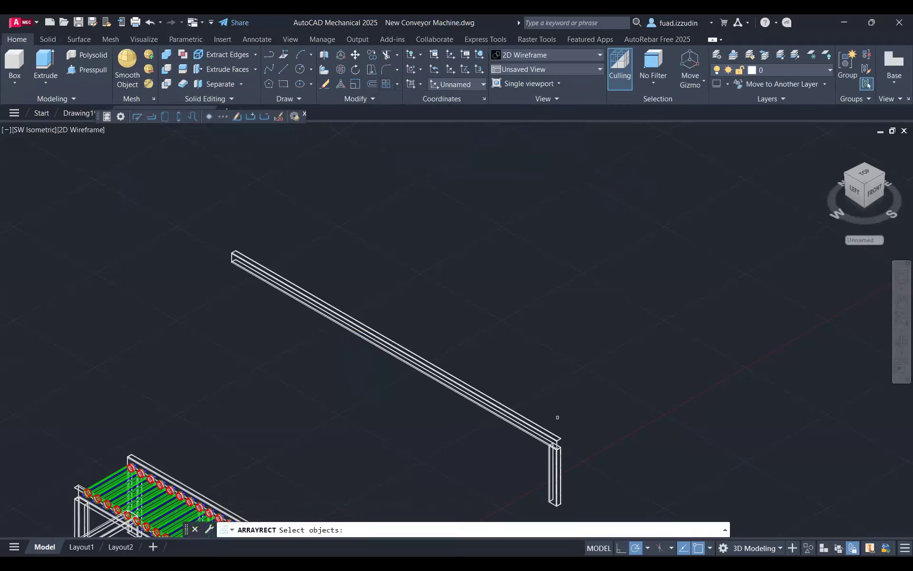
scroll(558, 417, "up", 4)
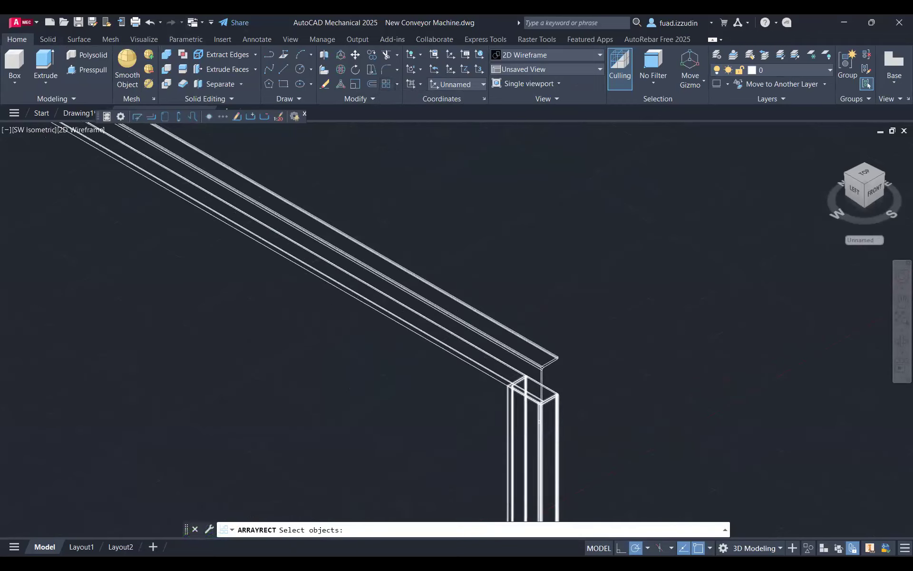
left_click(531, 410)
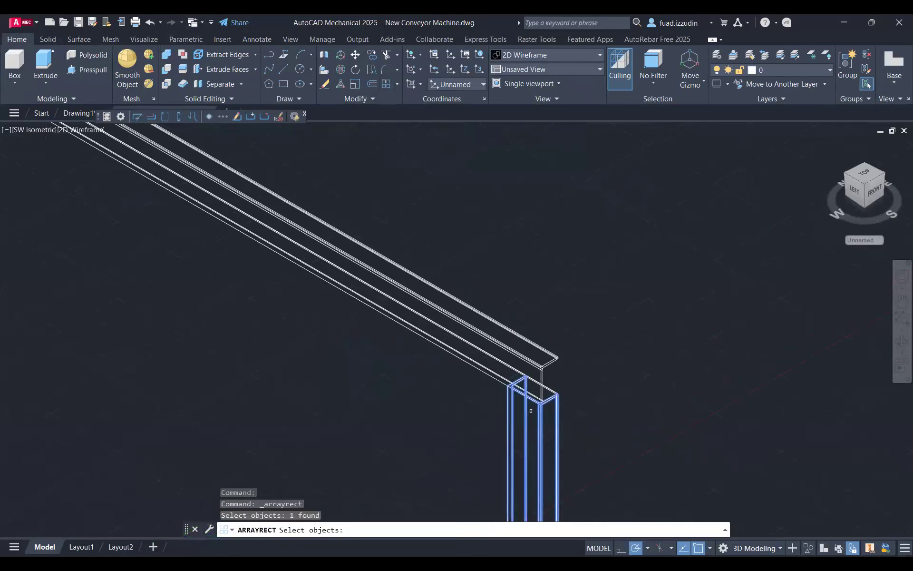
key("Return")
scroll(531, 411, "down", 2)
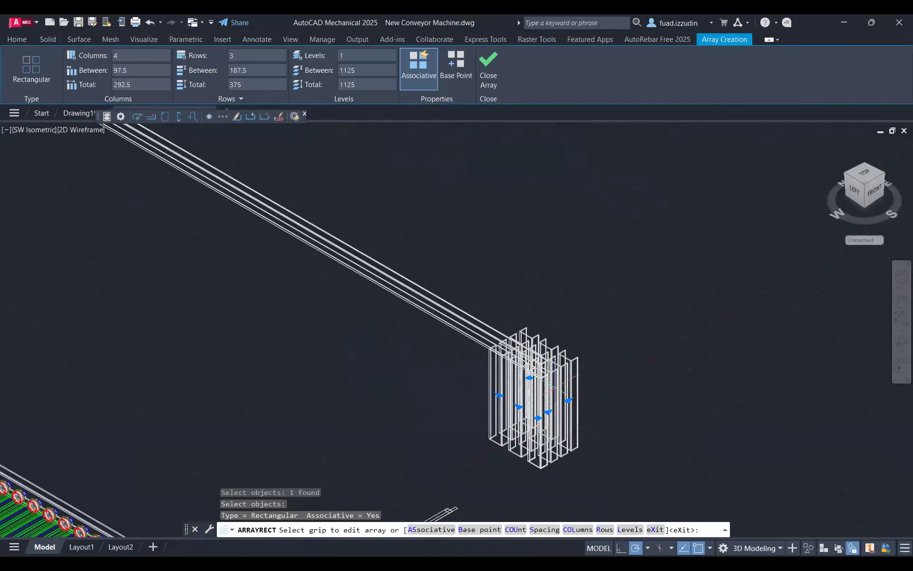
- Set the leg array to 1 column and 5 rows
left_click_drag(141, 59, 1, 58)
type("1")
key("Return")
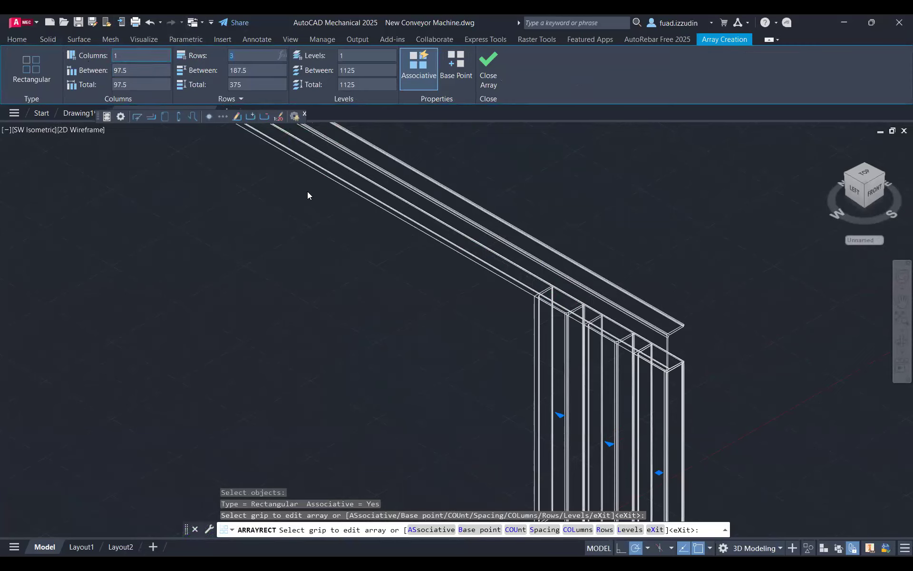
left_click(243, 59)
type("5")
key("Return")
scroll(389, 188, "down", 4)
- Set the total row distance of the leg array to 5000 to spread the legs along the beam
left_click_drag(259, 71, 166, 74)
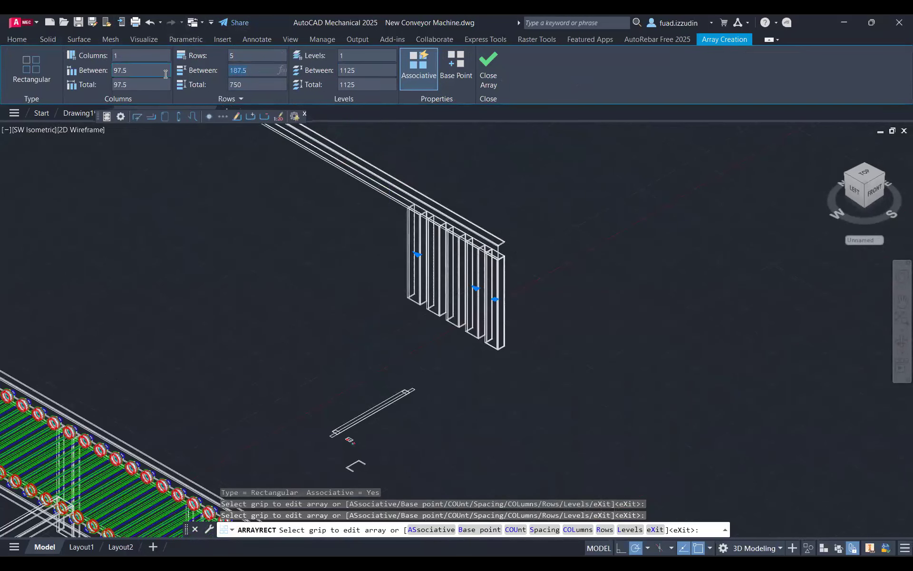
type("125")
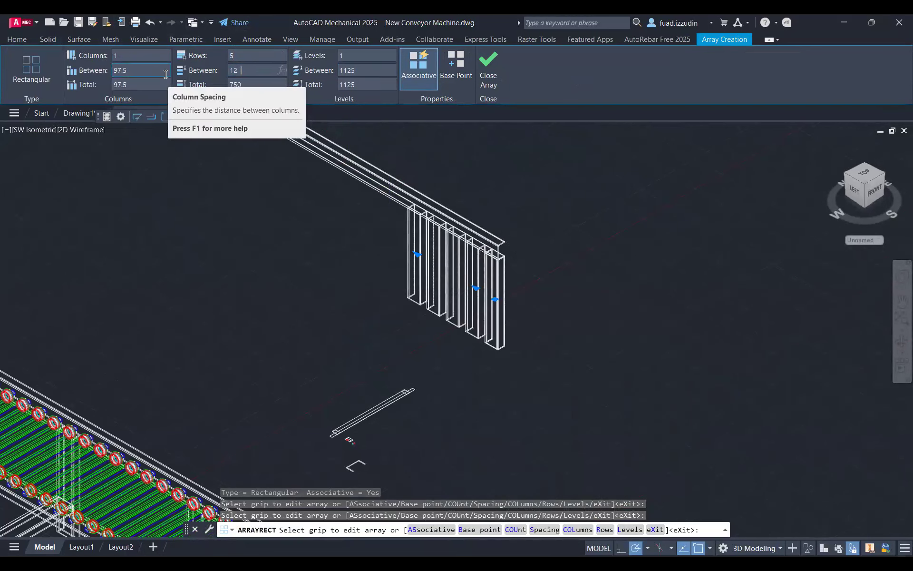
left_click(264, 68)
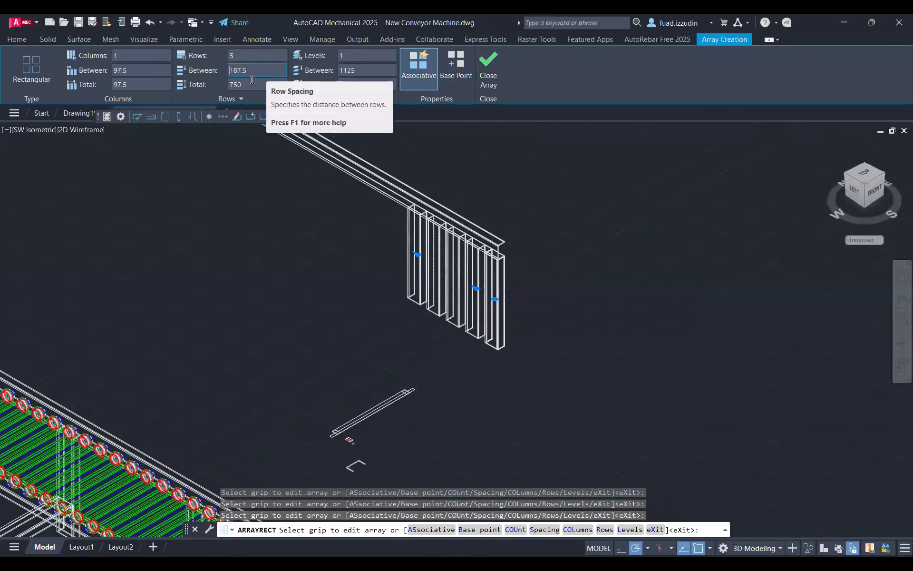
key("Tab")
type("5000")
key("Return")
scroll(349, 273, "down", 5)
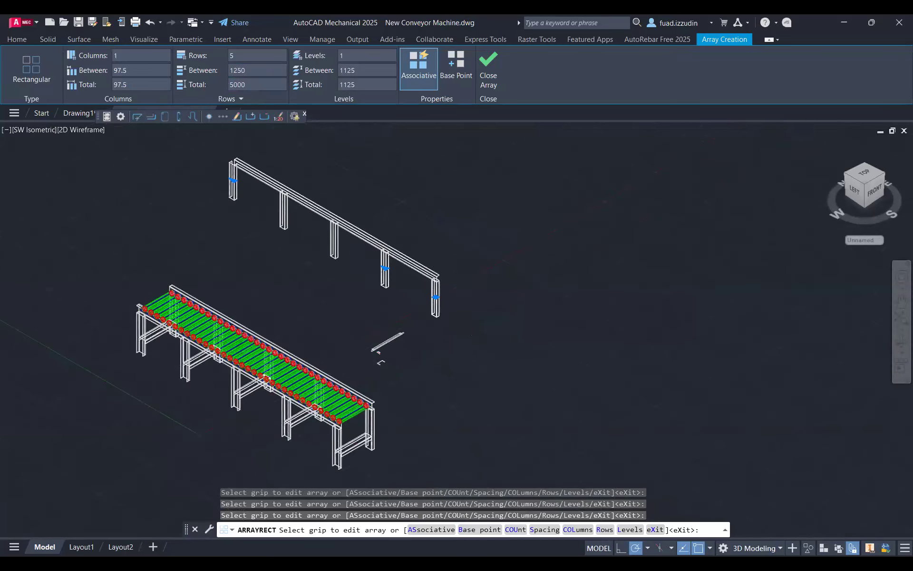
scroll(349, 274, "up", 8)
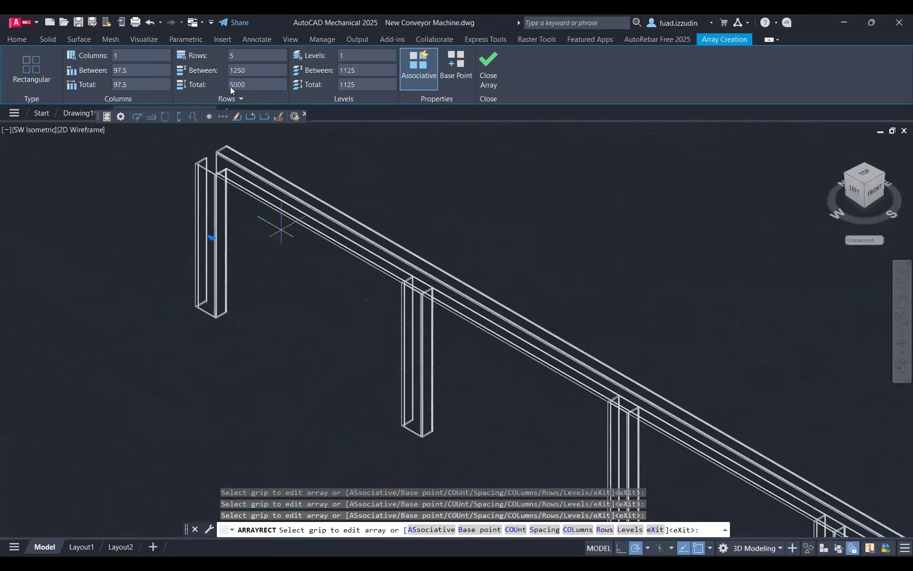
- Try total row distances of 4750, 4800, 4900 and 4850 for the leg array
middle_click_drag(321, 270, 338, 279)
left_click_drag(253, 87, 147, 90)
type("475")
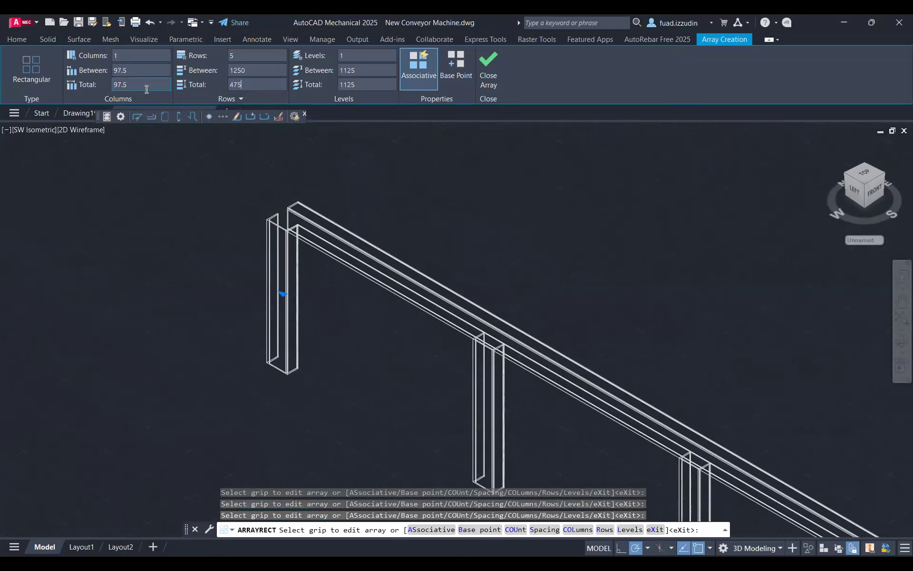
type("0")
key("Return")
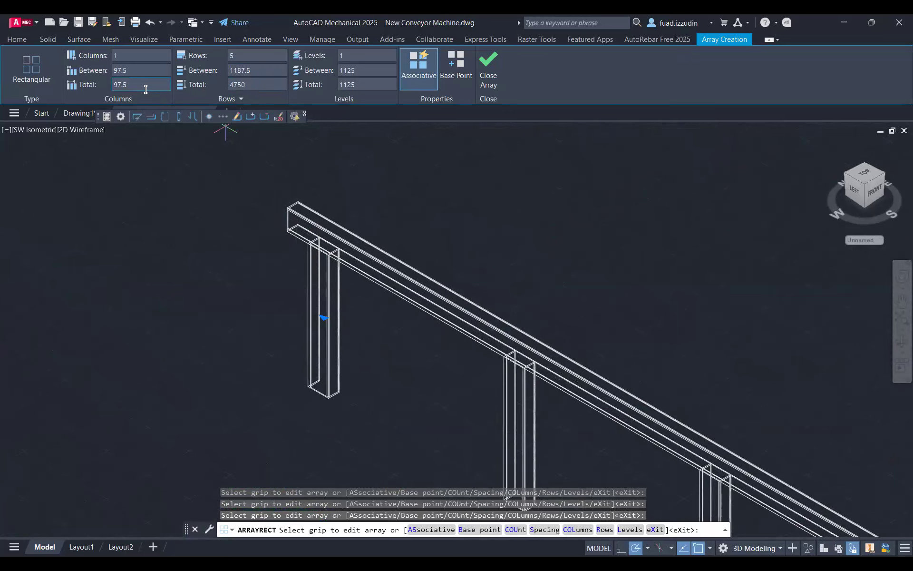
left_click_drag(250, 85, 151, 86)
key("Return")
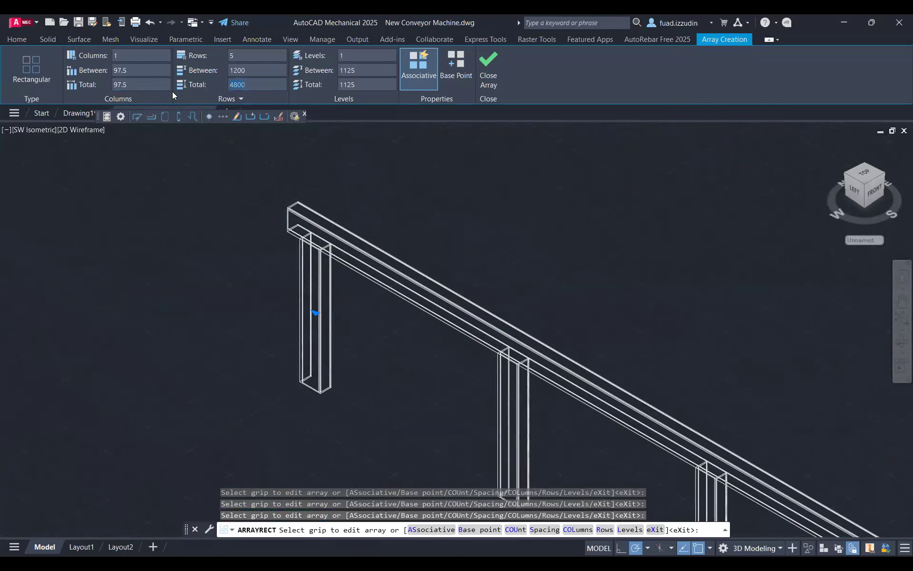
type("4900")
key("Return")
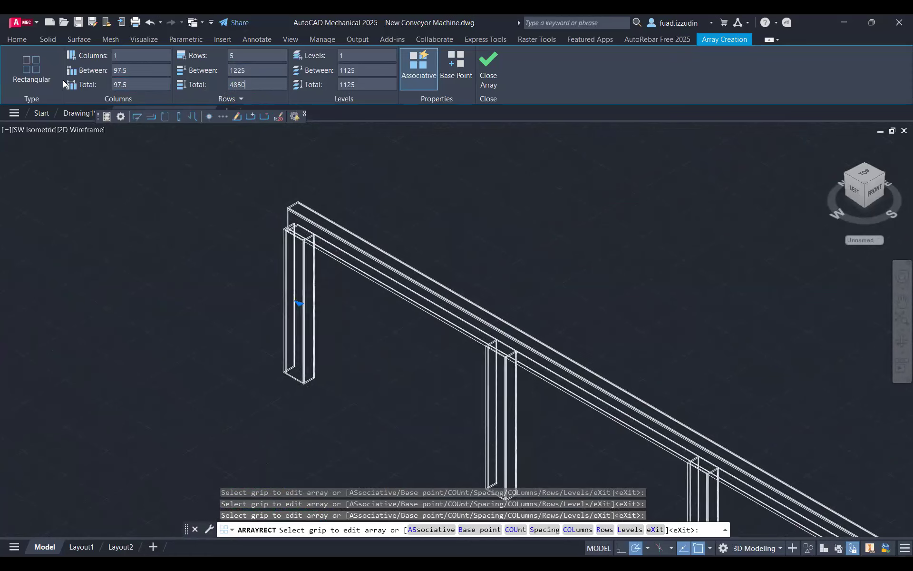
key("Return")
- Set the total row distance of the leg array to 4875 and finish the array
left_click(240, 84)
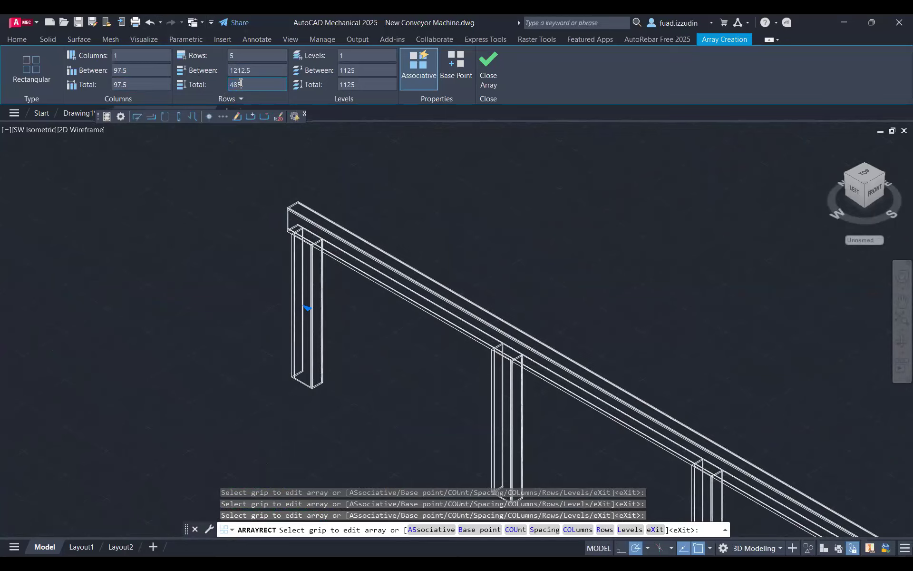
key("Return")
scroll(546, 265, "down", 6)
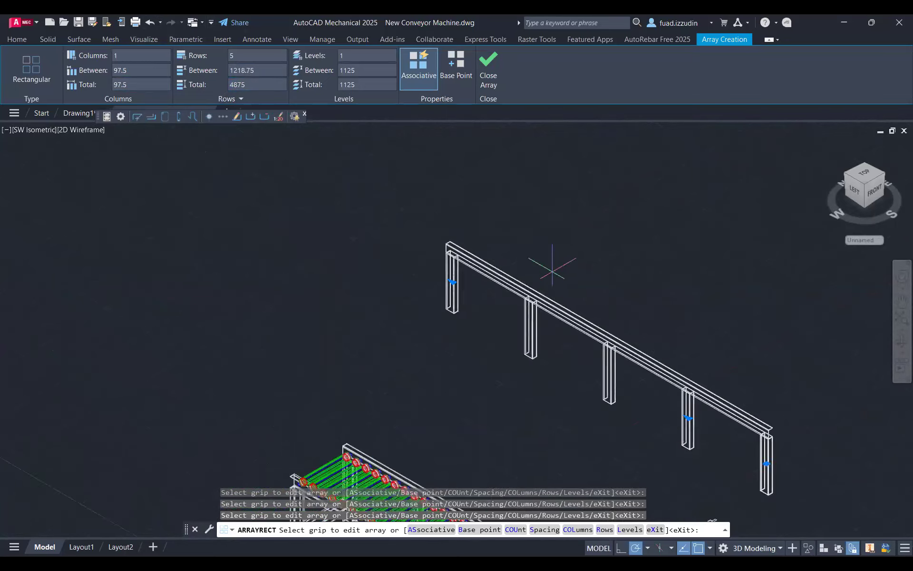
scroll(495, 388, "up", 4)
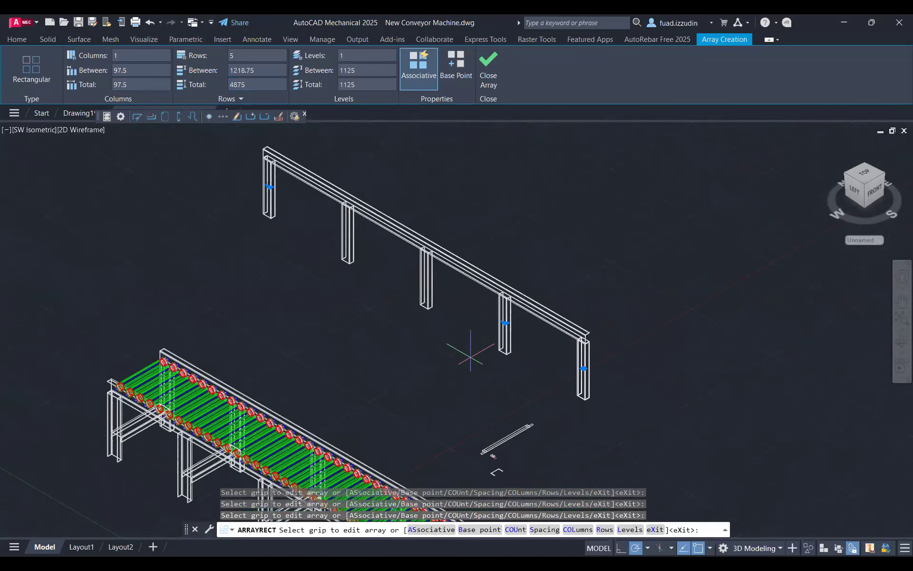
scroll(523, 316, "up", 5)
scroll(629, 314, "down", 6)
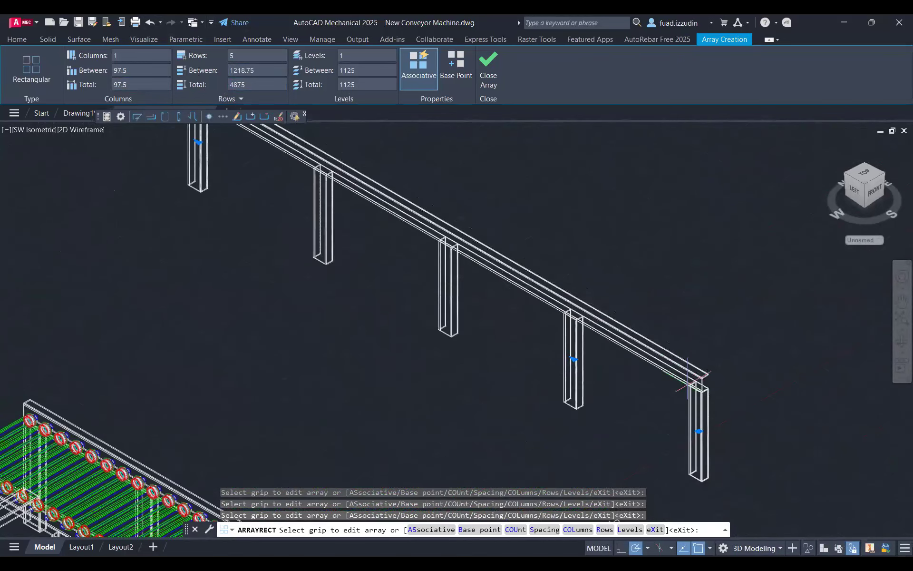
middle_click_drag(617, 275, 505, 305)
scroll(348, 219, "up", 4)
scroll(356, 266, "down", 4)
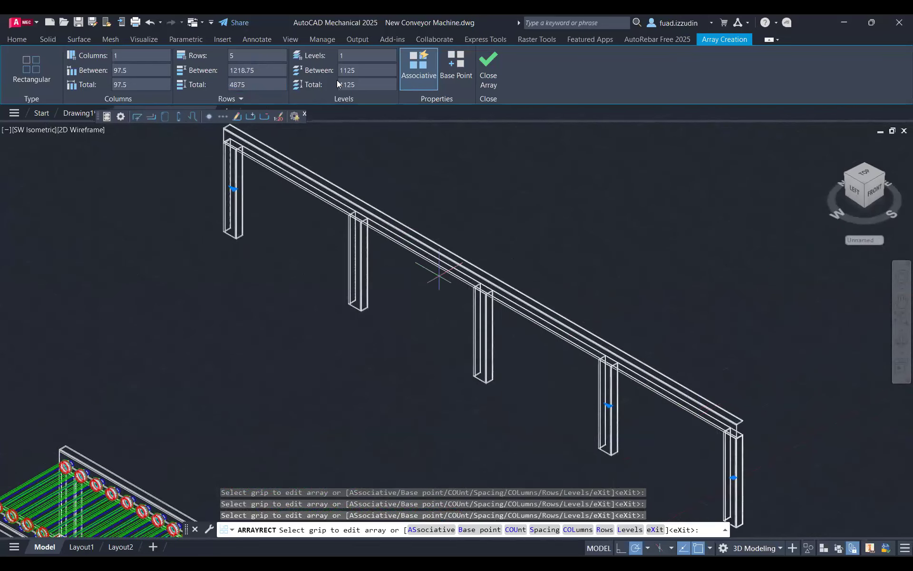
middle_click_drag(305, 159, 434, 281)
left_click(488, 67)
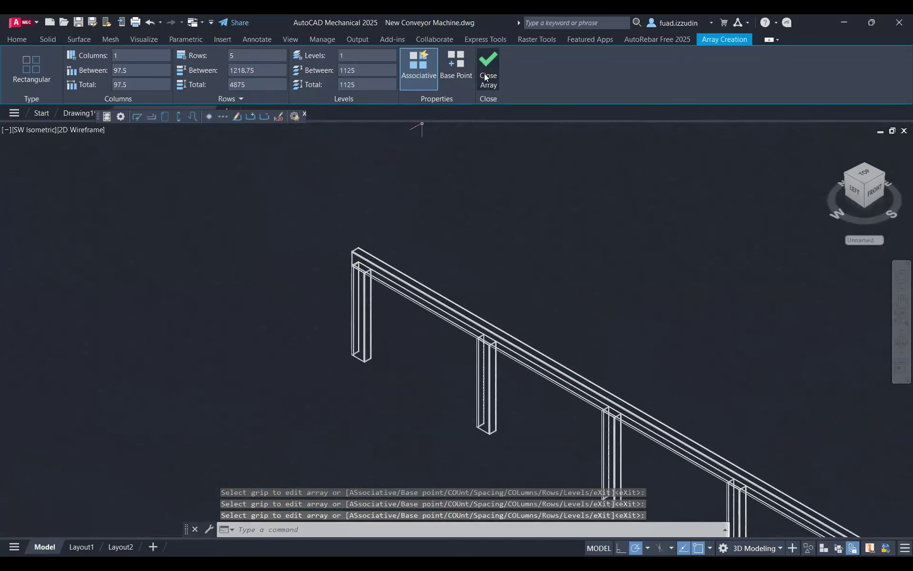
- Examine the new beam with its legs beside the existing conveyor, in isometric and front views
middle_click_drag(579, 316, 391, 190)
key("Escape")
scroll(404, 182, "down", 4)
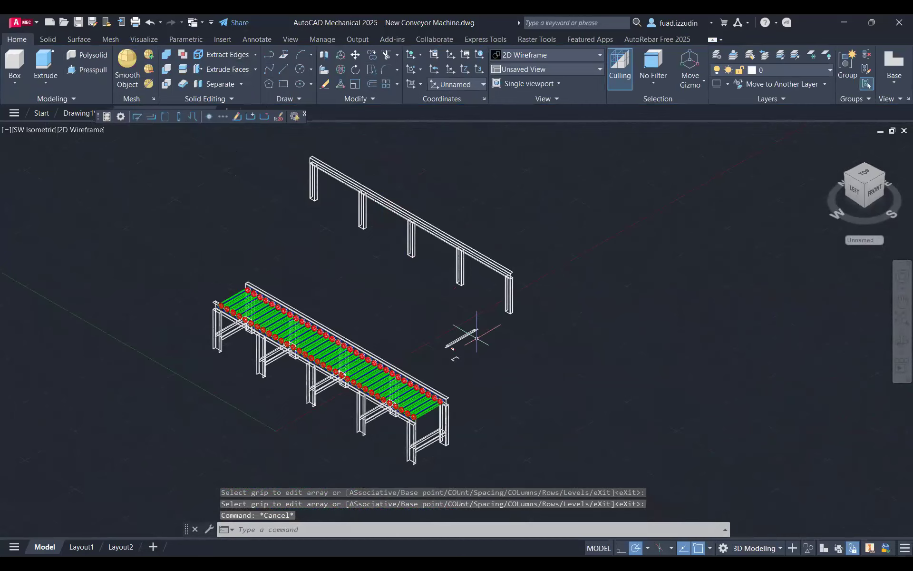
scroll(477, 338, "up", 2)
scroll(499, 299, "down", 3)
scroll(534, 306, "up", 3)
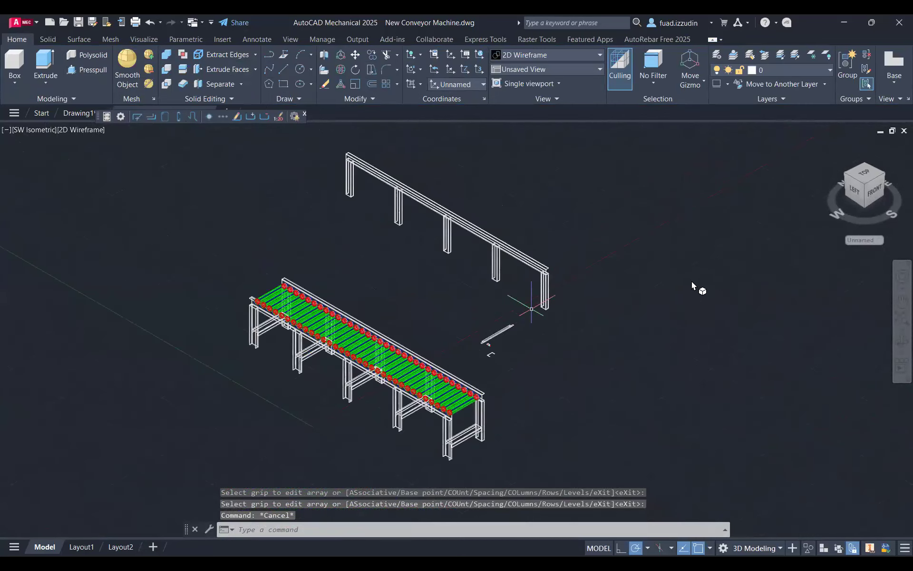
left_click(876, 191)
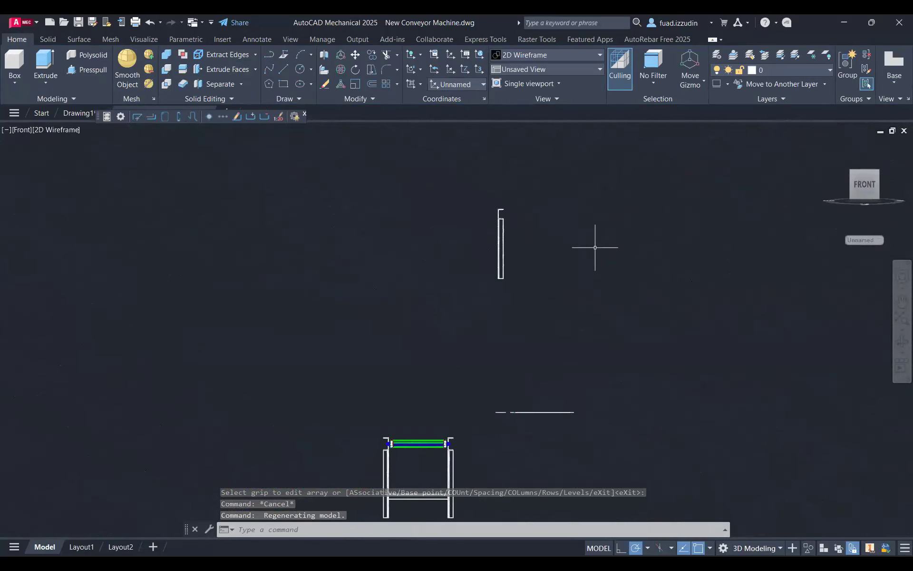
left_click_drag(853, 172, 333, 111)
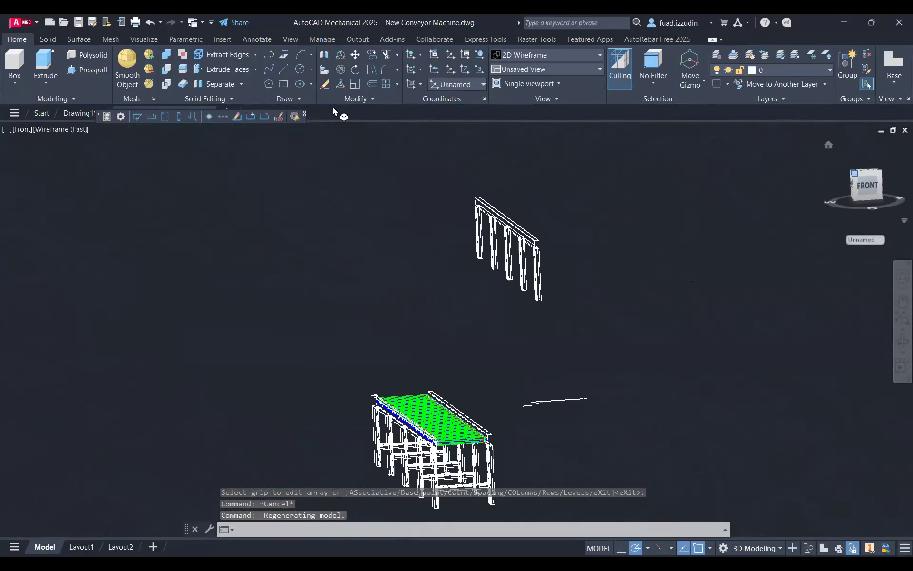
- Mirror the new beam and its leg array in 3D across the YZ plane, keeping the source objects
left_click(325, 56)
left_click(396, 151)
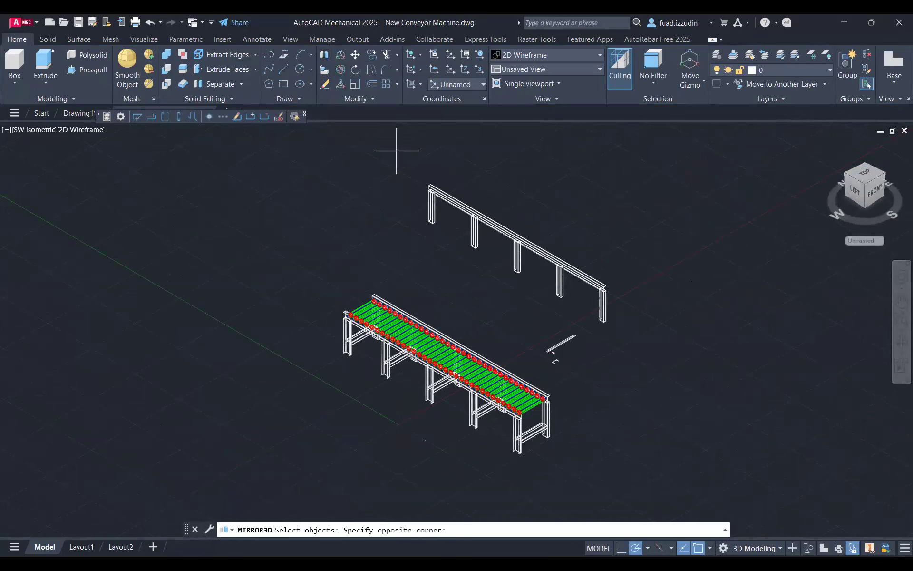
left_click(638, 323)
scroll(532, 265, "up", 4)
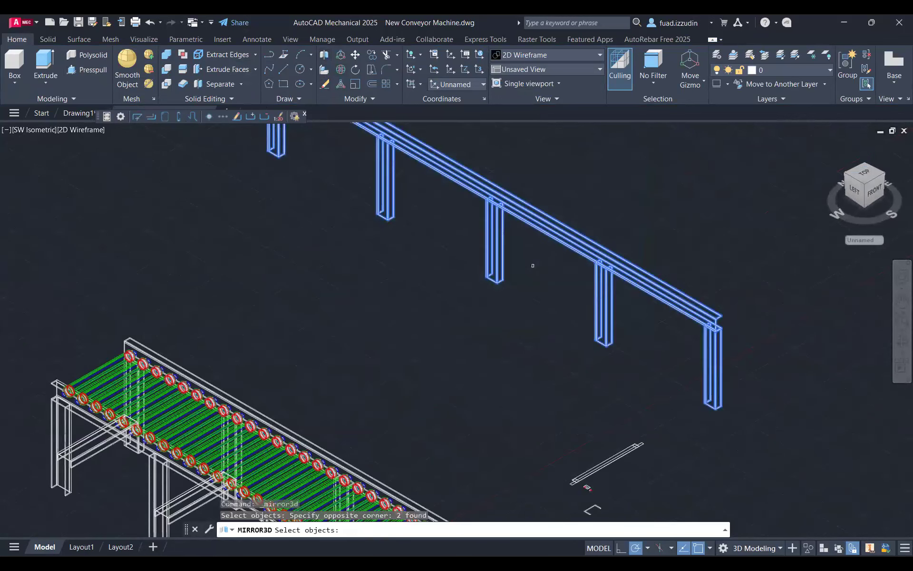
key("Return")
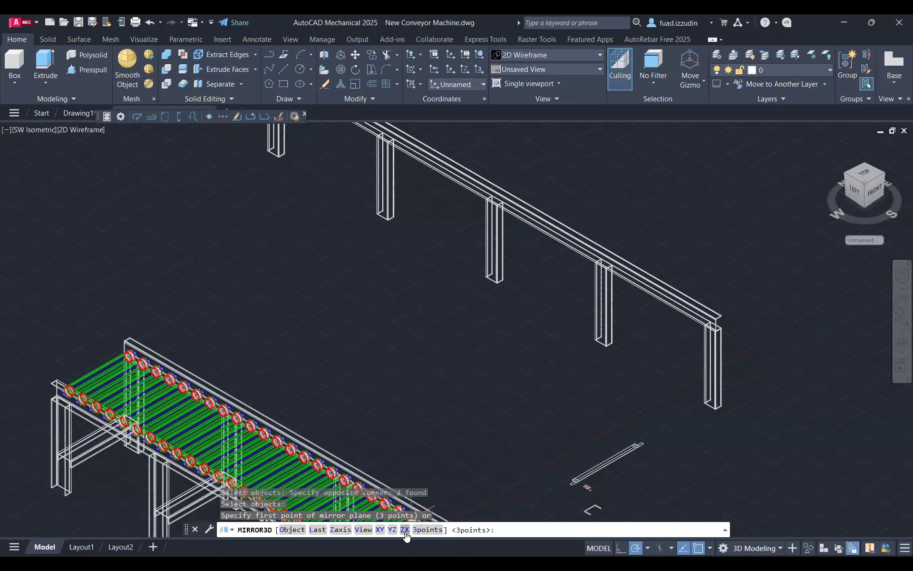
middle_click_drag(611, 338, 516, 344)
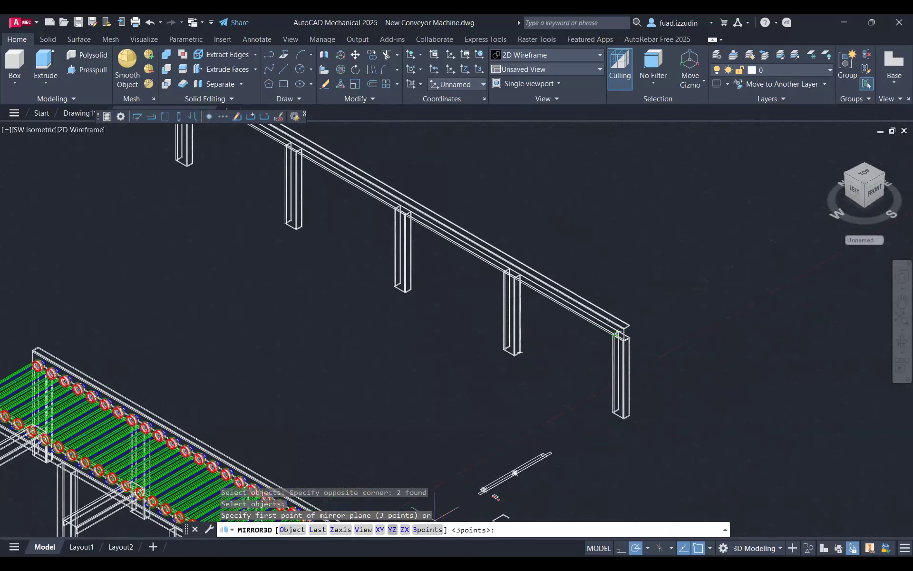
left_click(391, 529)
left_click(515, 473)
key("Return")
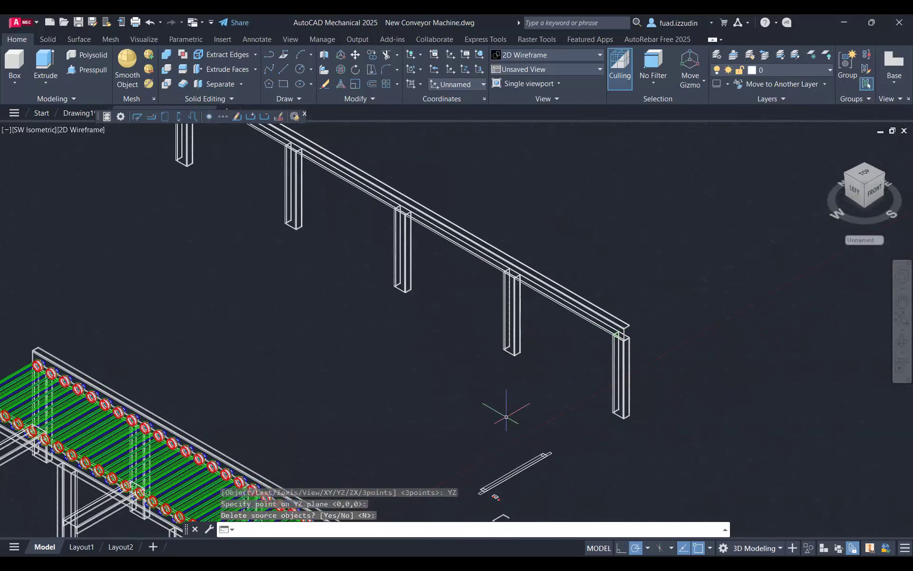
- Move the mirrored beam and legs from the foot corner of their end leg onto the original frame's end leg
scroll(506, 416, "down", 8)
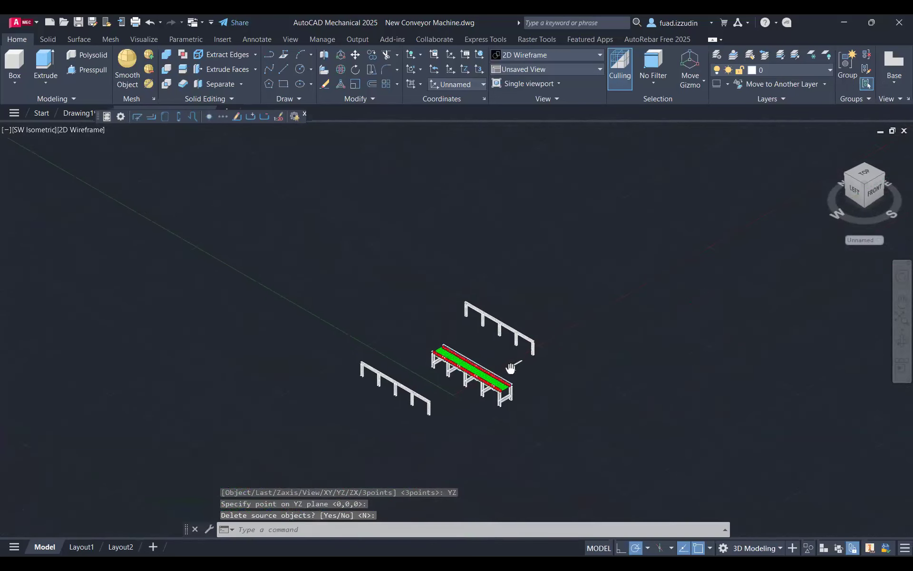
scroll(364, 433, "up", 4)
scroll(362, 442, "up", 3)
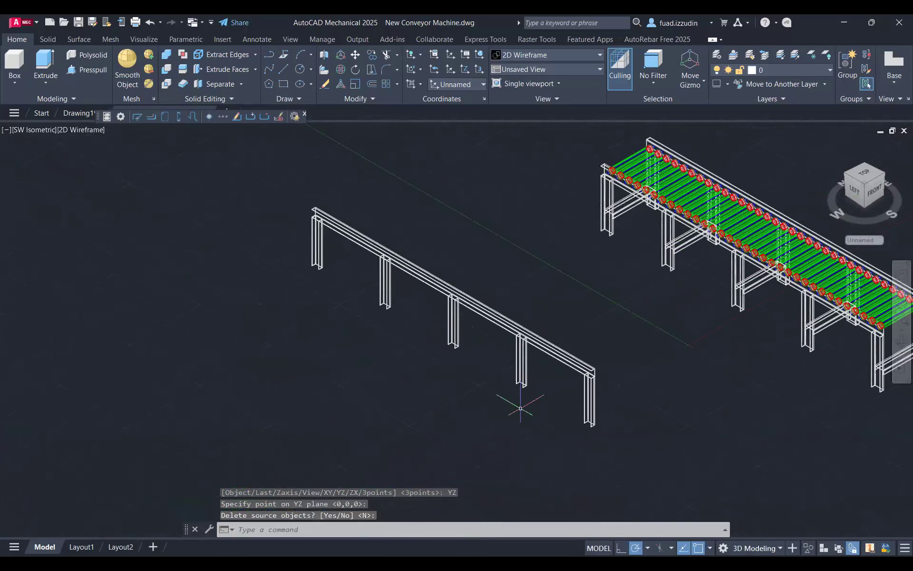
left_click(629, 431)
left_click(286, 258)
scroll(373, 346, "down", 4)
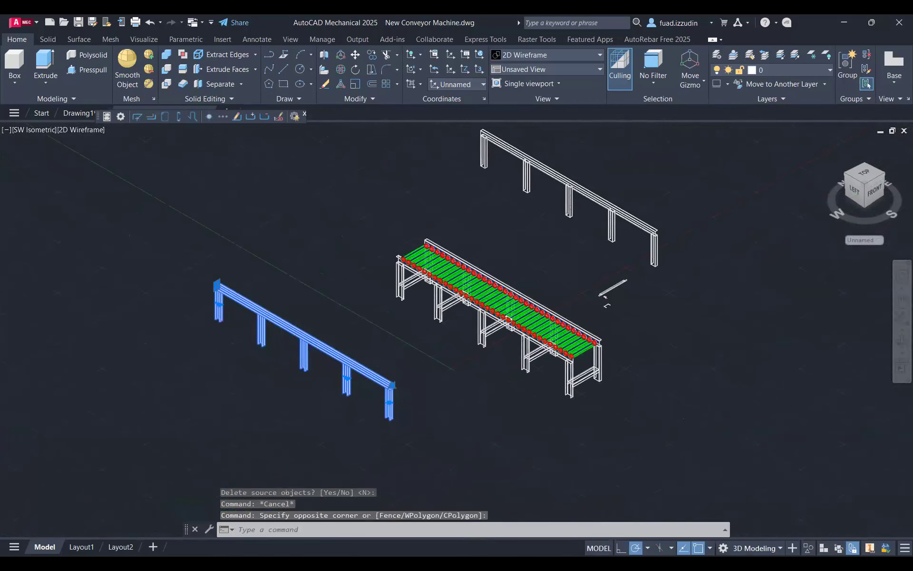
scroll(371, 383, "up", 4)
type("m")
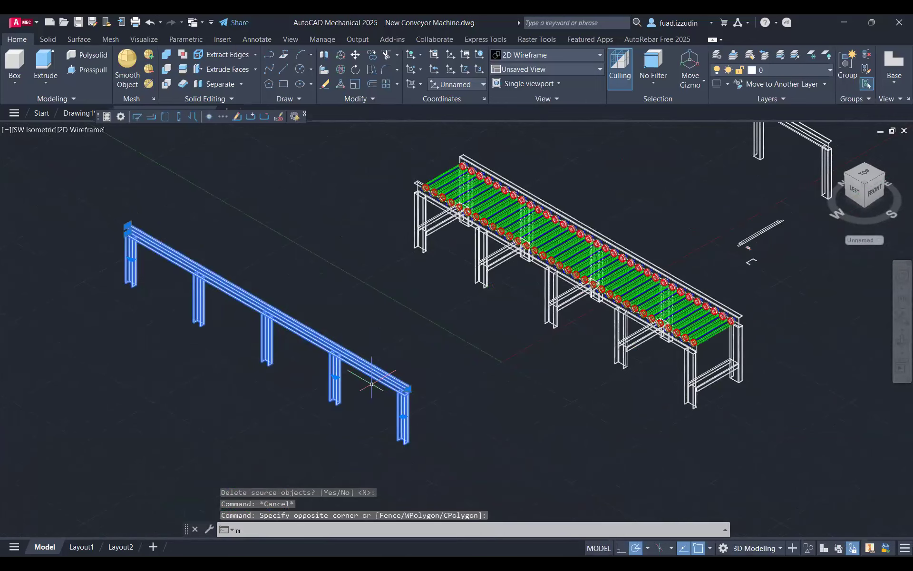
key("Return")
scroll(405, 428, "up", 8)
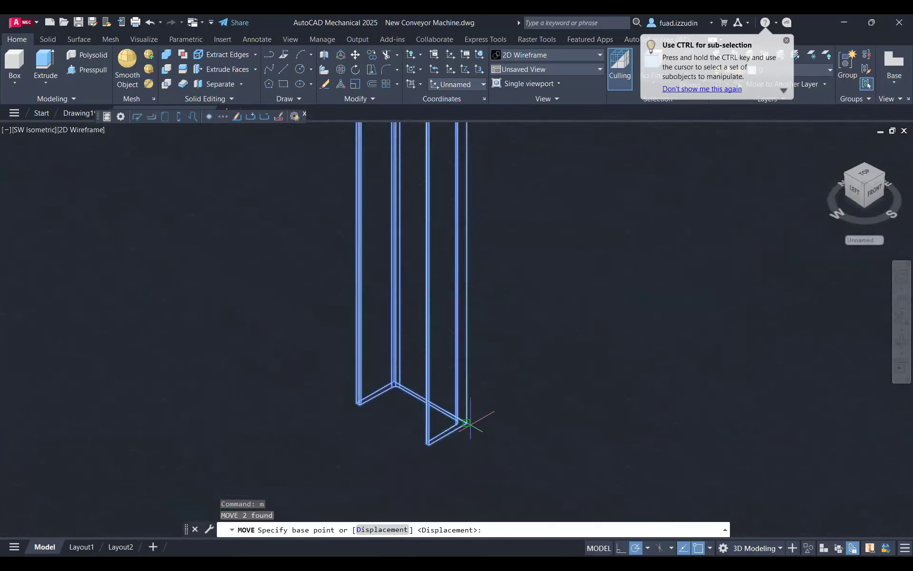
left_click(466, 422)
scroll(466, 422, "down", 5)
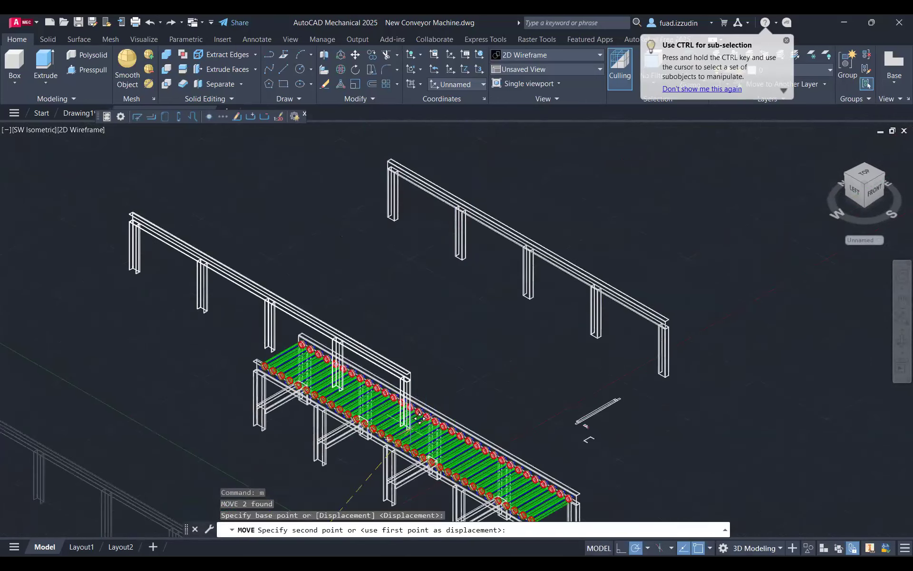
scroll(599, 326, "up", 4)
middle_click_drag(612, 321, 514, 340)
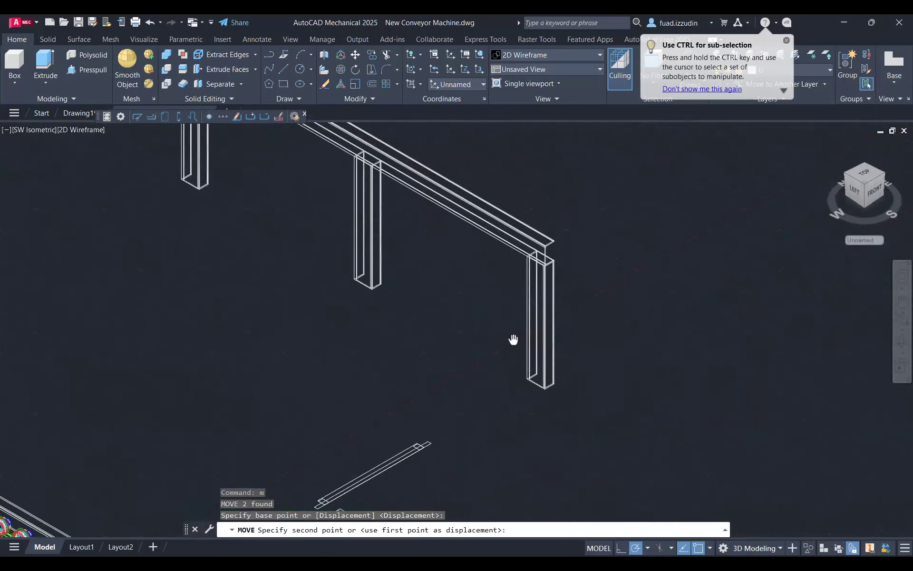
key("Escape")
scroll(498, 322, "up", 4)
left_click(523, 290)
- Move the mirrored beam and legs 750 sideways from the original beam, perpendicular to its length
left_click(521, 289)
left_click(488, 191)
scroll(489, 191, "down", 4)
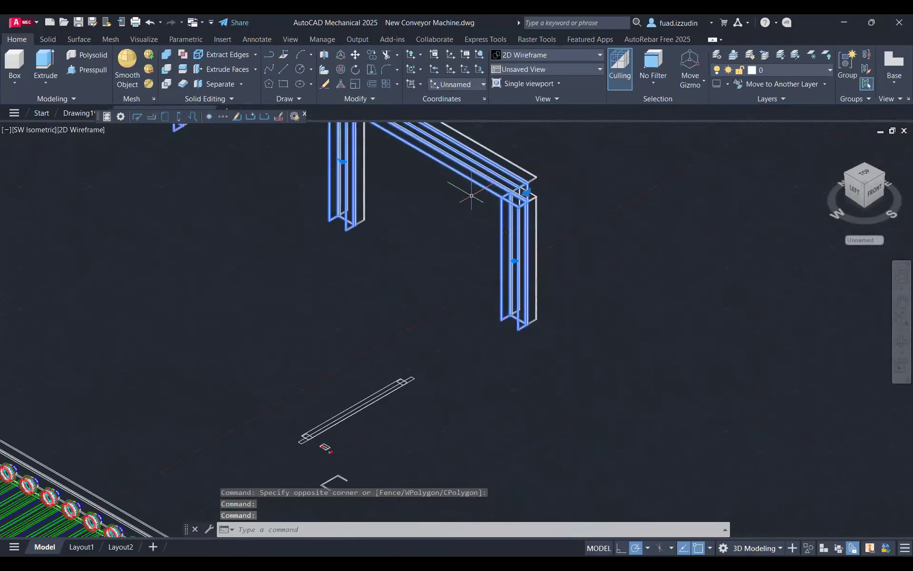
mouse_move(310, 204)
middle_mouse_down()
mouse_move(332, 234)
mouse_move(492, 360)
middle_mouse_up()
middle_click_drag(442, 259, 522, 374)
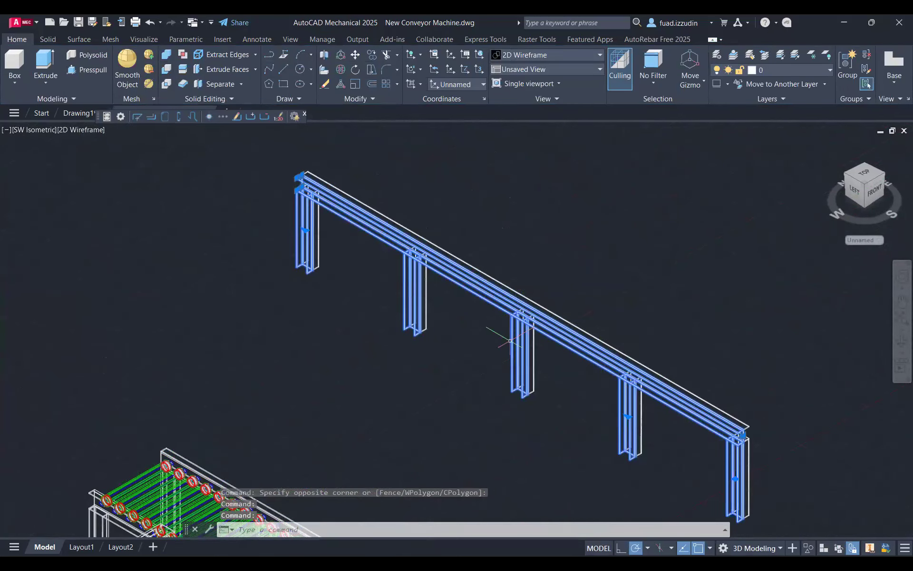
type("m")
key("Return")
scroll(510, 340, "up", 5)
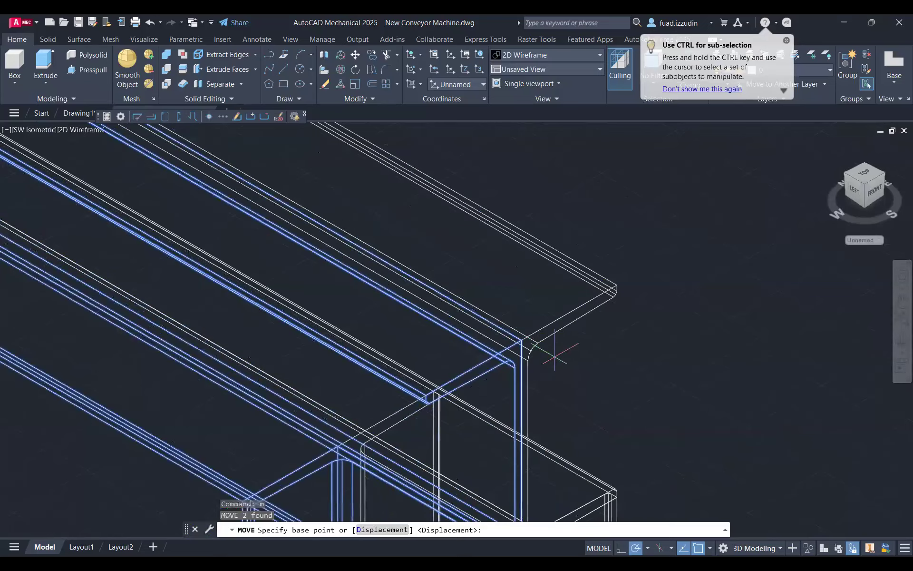
left_click(522, 339)
scroll(523, 335, "down", 4)
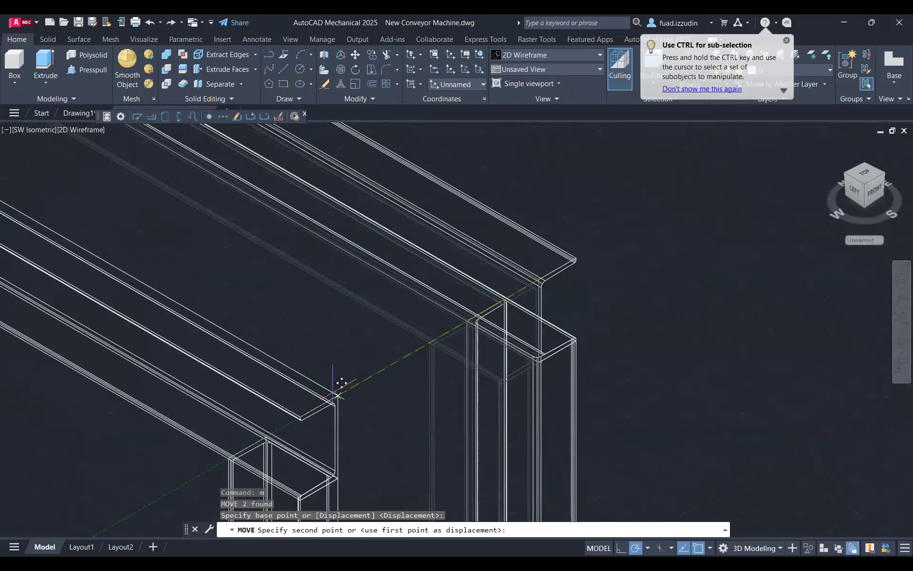
type("750")
key("Return")
scroll(440, 384, "down", 3)
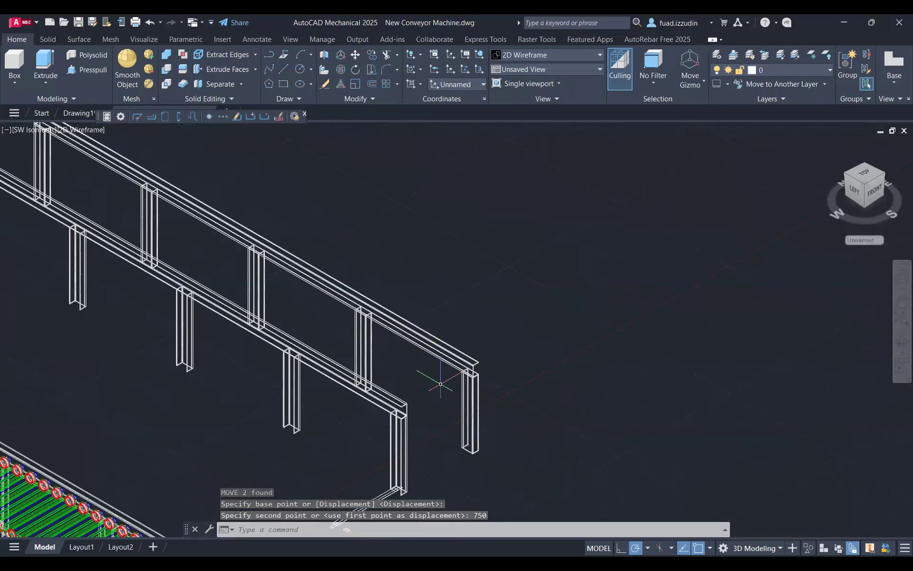
key("Escape")
- Copy the end cross brace of the existing conveyor onto the end legs of the new frame, snapping at the leg's foot corner
middle_click_drag(440, 384, 465, 242)
middle_click_drag(357, 371, 432, 259)
scroll(303, 439, "up", 4)
left_click(427, 378)
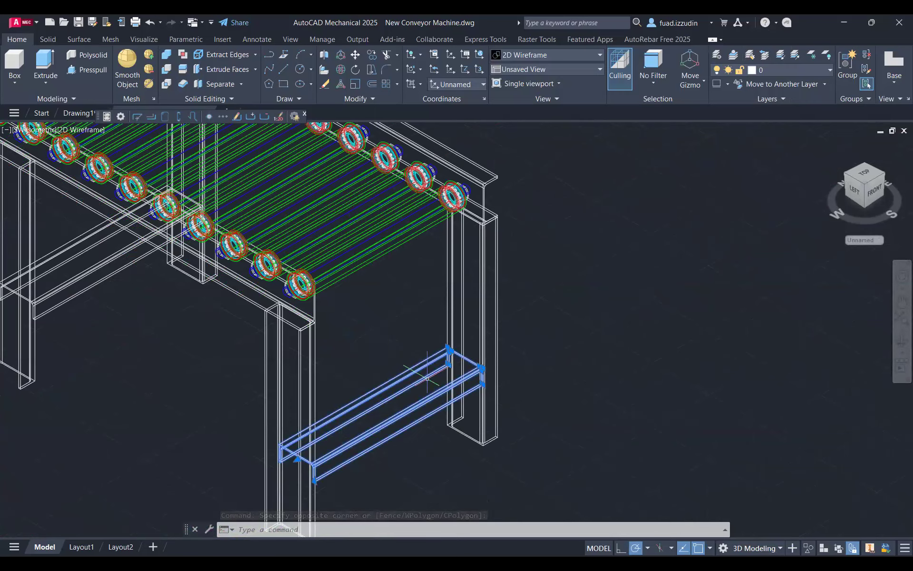
type("co")
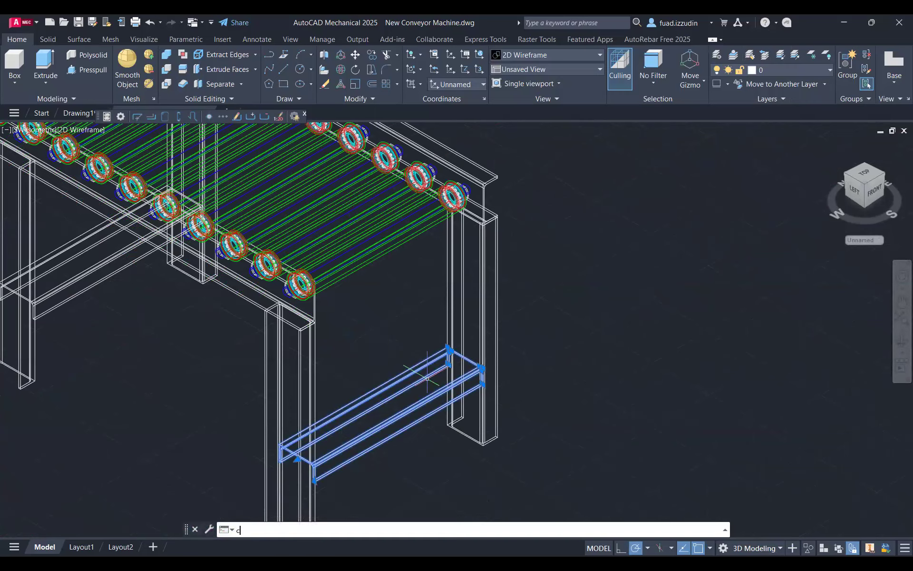
key("Return")
scroll(316, 466, "up", 6)
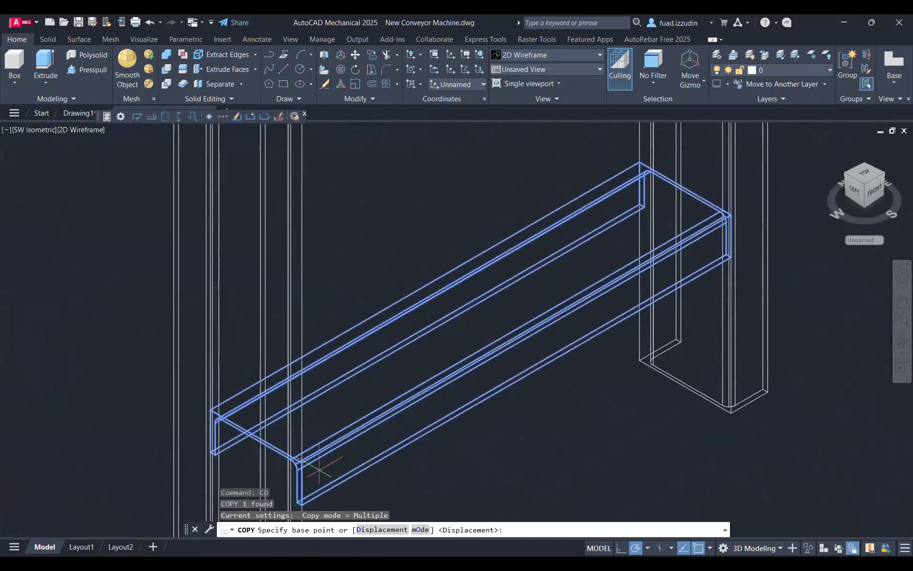
scroll(300, 425, "down", 5)
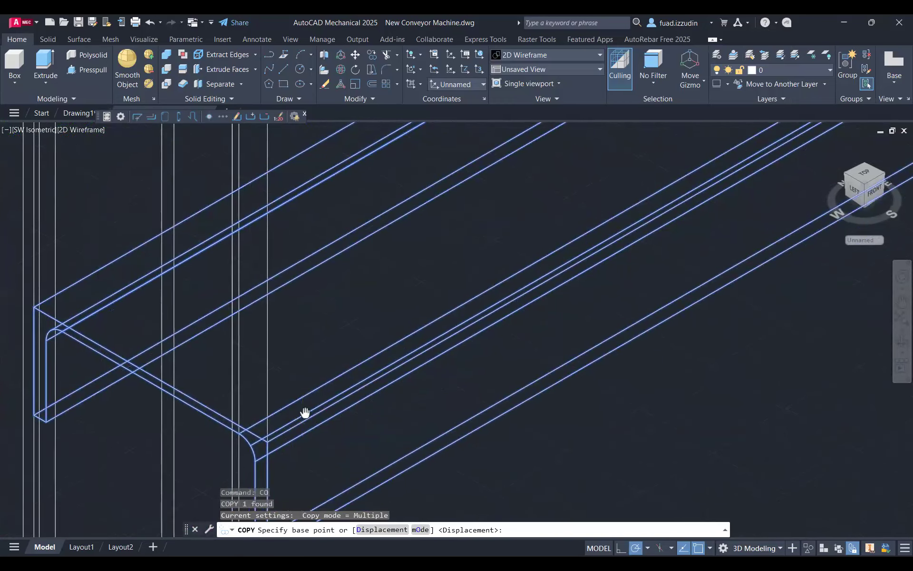
scroll(309, 294, "down", 2)
scroll(307, 300, "down", 2)
scroll(314, 422, "up", 4)
left_click(298, 387)
scroll(304, 380, "down", 7)
scroll(362, 304, "up", 3)
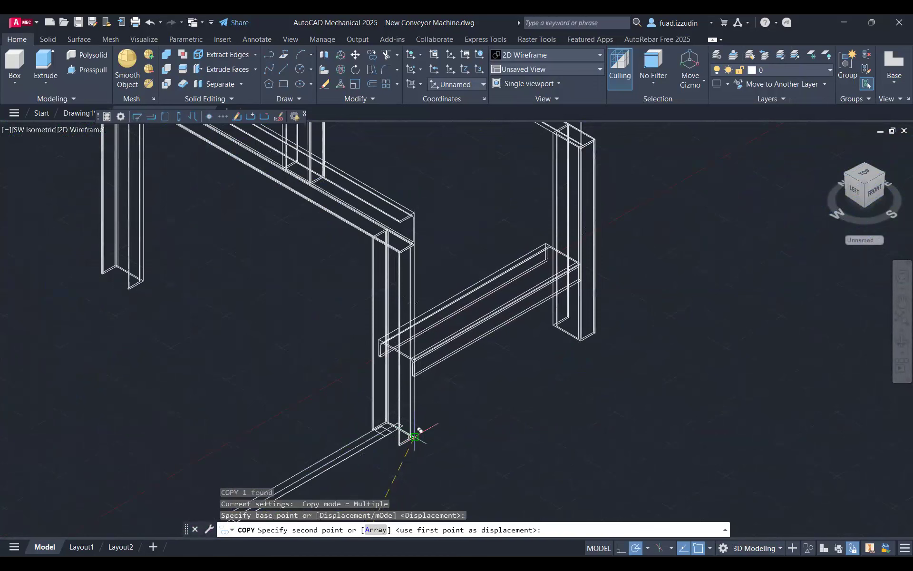
left_click(414, 437)
middle_click_drag(543, 309, 457, 463)
key("Escape")
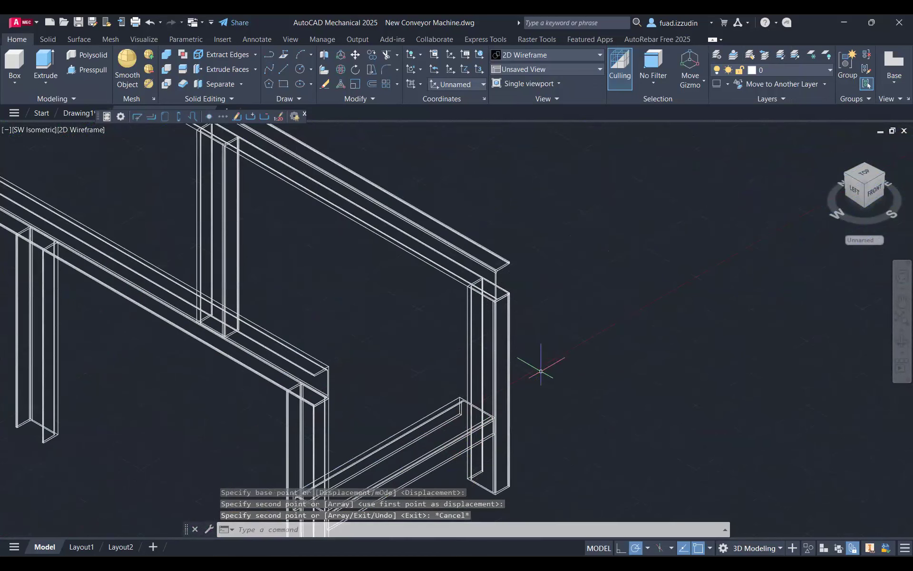
left_click(459, 438)
scroll(440, 425, "down", 2)
middle_click_drag(430, 441, 516, 271)
scroll(541, 304, "down", 4)
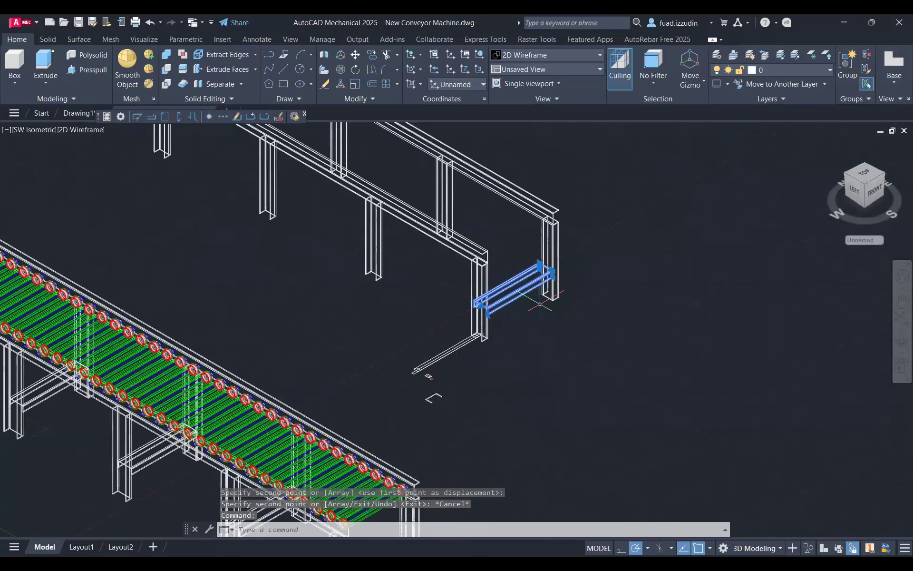
middle_click_drag(485, 457, 465, 378)
scroll(465, 377, "up", 2)
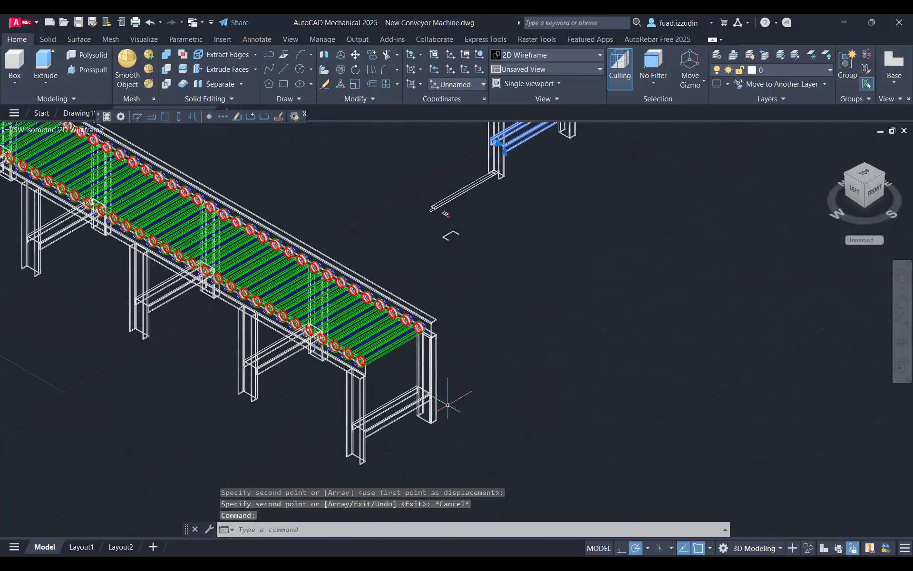
key("Escape")
- Delete the cross brace copied between the new frame's end legs
scroll(376, 400, "up", 7)
middle_click_drag(533, 142, 375, 302)
scroll(366, 389, "down", 2)
scroll(365, 389, "down", 2)
mouse_move(325, 409)
middle_mouse_down()
mouse_move(344, 388)
mouse_move(354, 346)
middle_mouse_up()
scroll(344, 388, "down", 4)
left_click(375, 375)
left_click(356, 346)
key("Delete")
- Move the roller profile outlines and their small detail profiles off the new frame's end leg into open space east of the frame
scroll(276, 444, "up", 4)
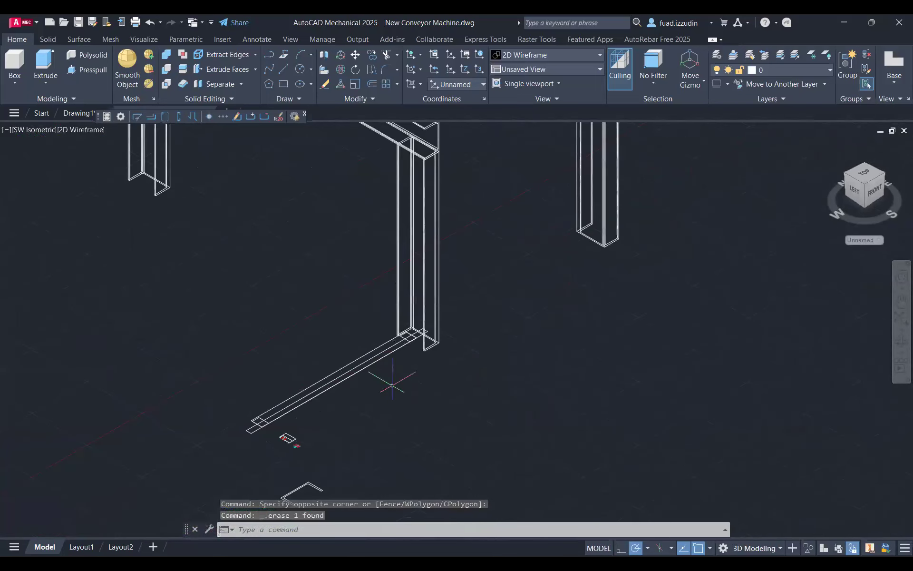
left_click(154, 280)
left_click(516, 457)
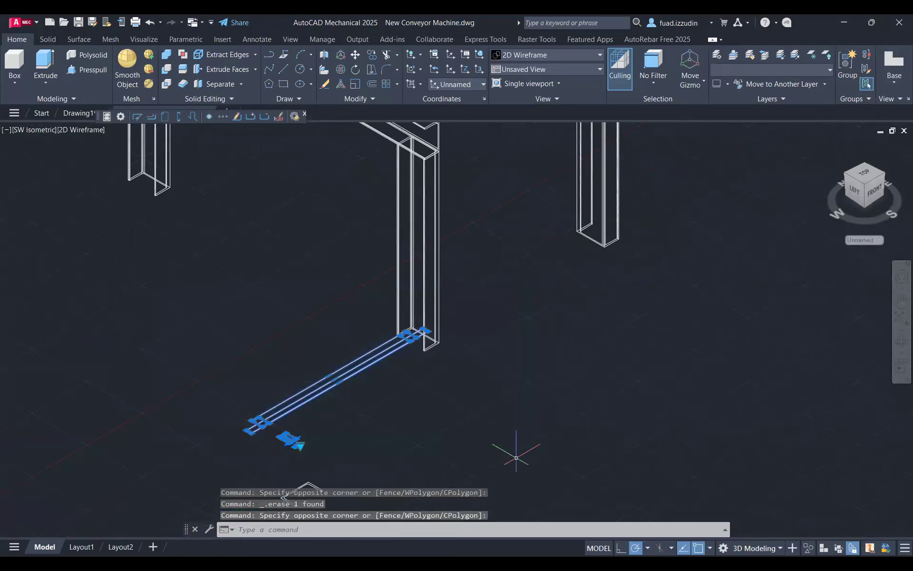
type("m")
key("Return")
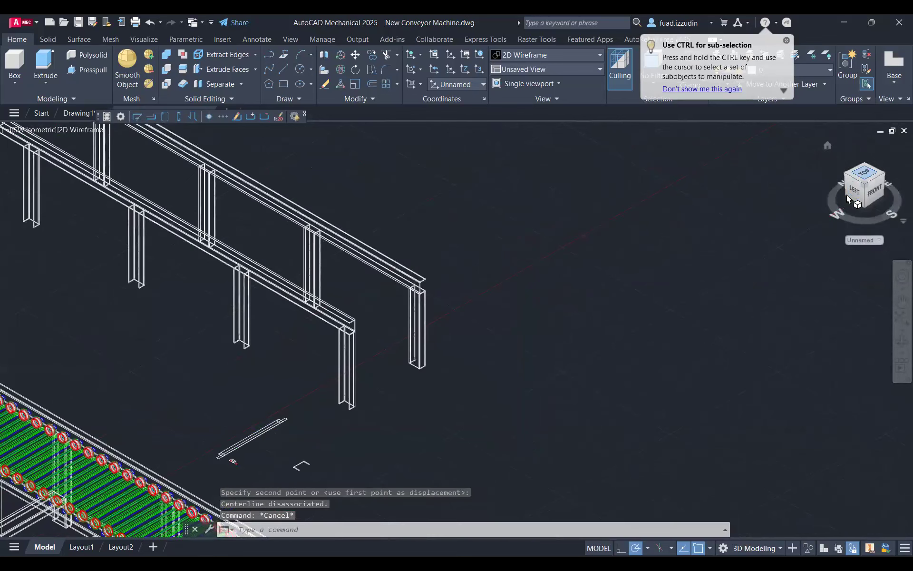
left_click(865, 172)
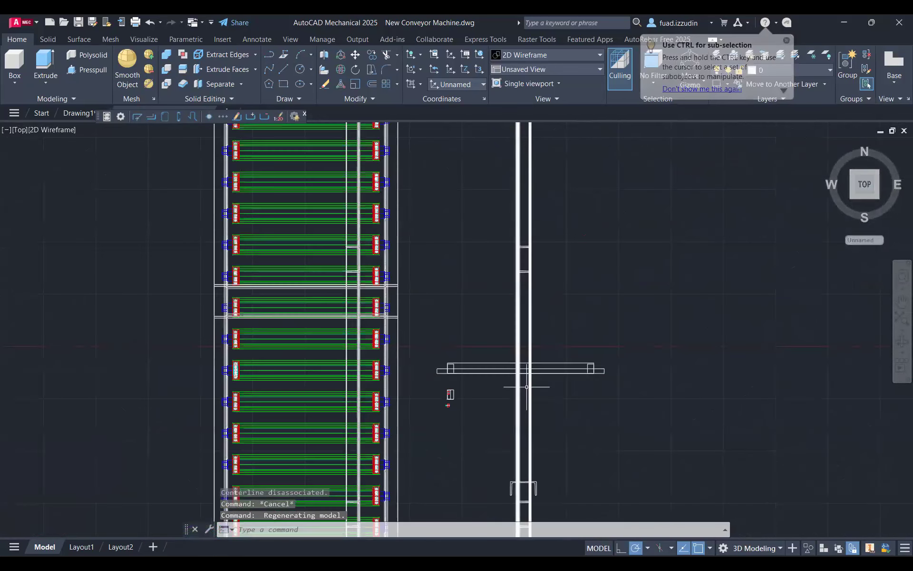
left_click(411, 351)
left_click(621, 414)
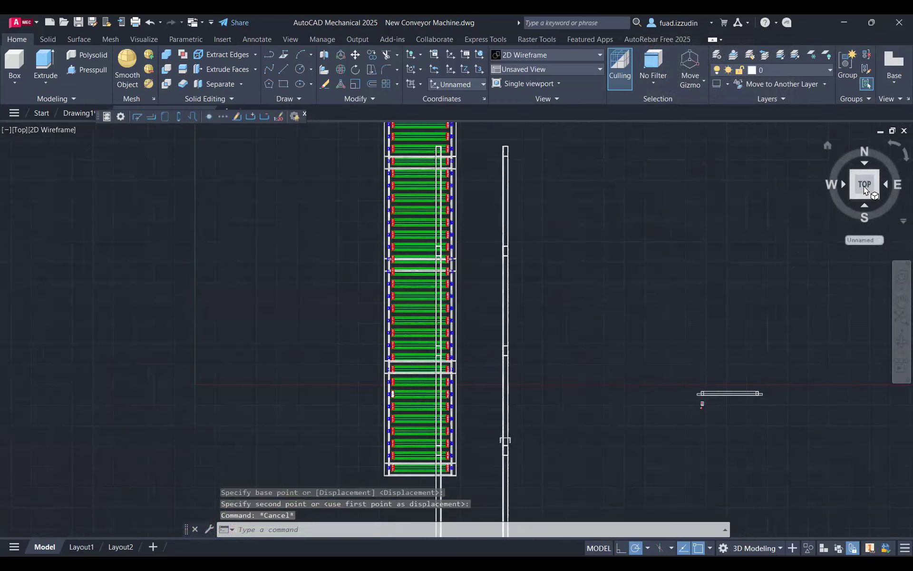
- In the top view, copy the long shaft rectangle projecting beyond the roller profile a short distance inward along its length
left_click(863, 186)
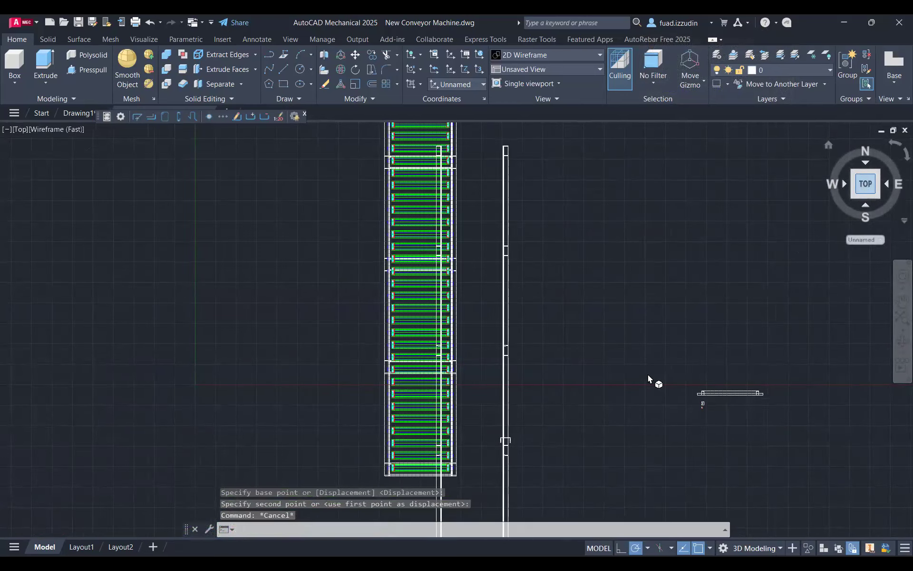
scroll(591, 363, "up", 10)
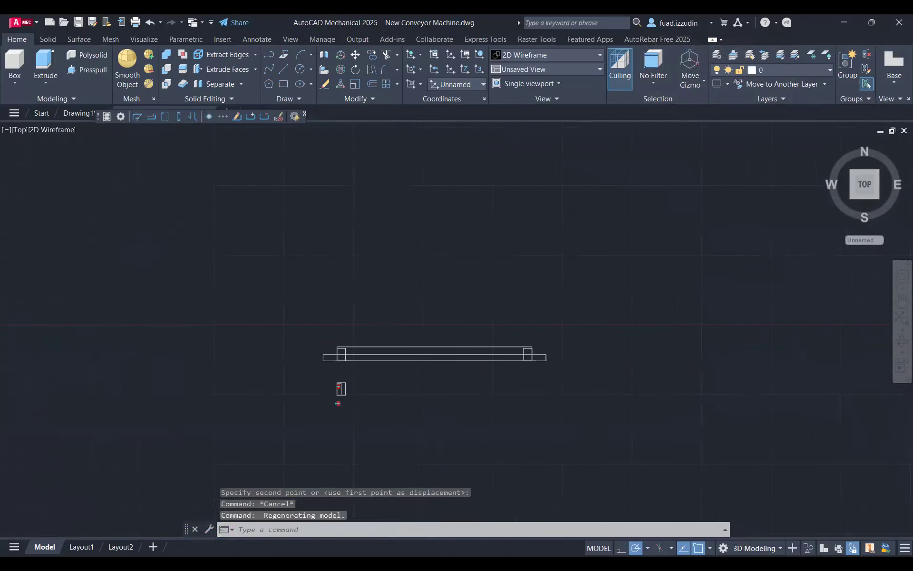
scroll(591, 363, "down", 1)
middle_click_drag(471, 372, 422, 385)
scroll(334, 330, "up", 2)
middle_click_drag(403, 341, 289, 343)
left_click(357, 378)
left_click(330, 362)
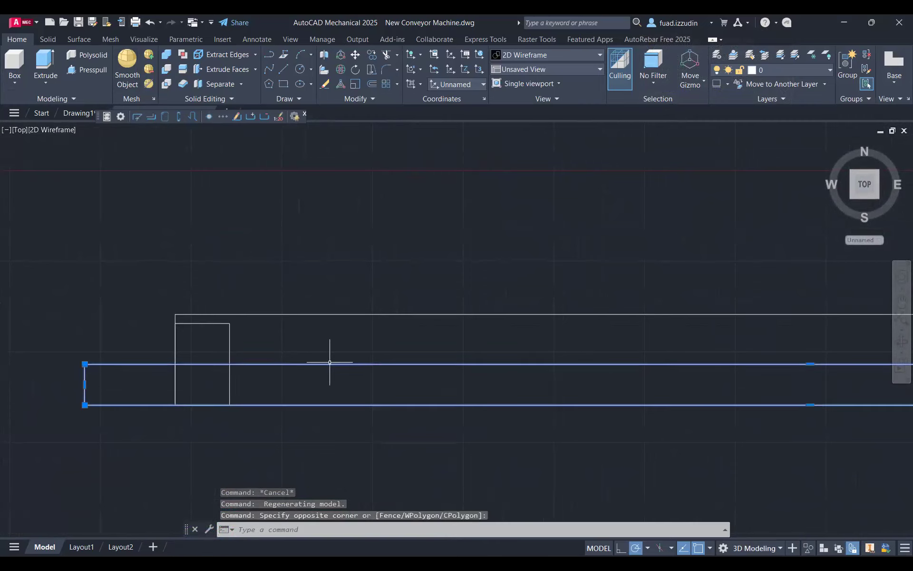
key("Return")
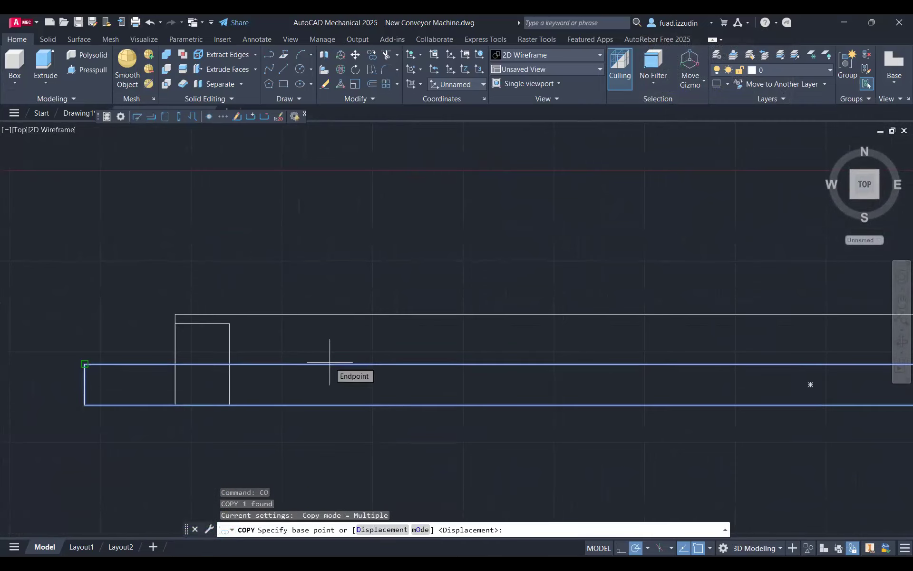
left_click(85, 404)
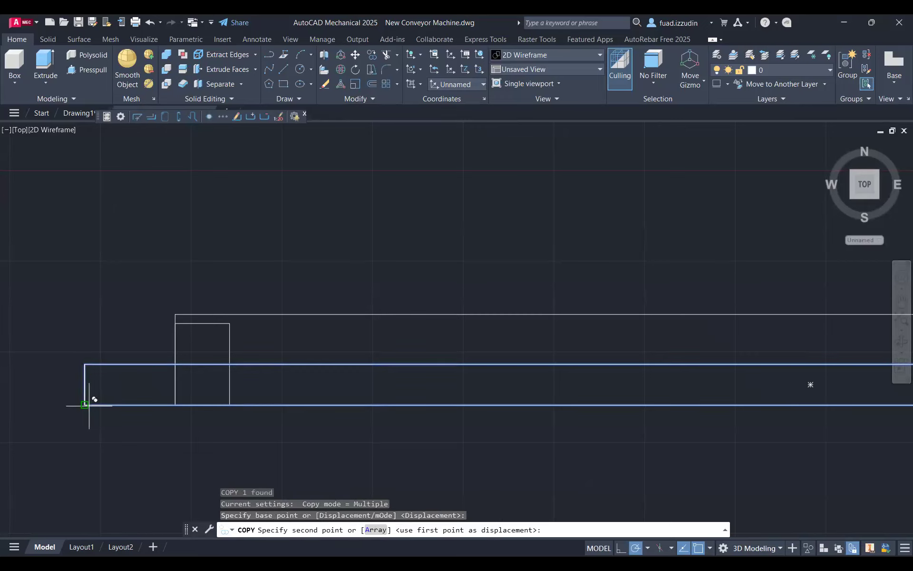
left_click(106, 406)
key("Escape")
- Stretch the upper long edge of the copied shaft rectangle upward to make it taller than the original
left_click(114, 381)
left_click(96, 379)
scroll(656, 358, "down", 2)
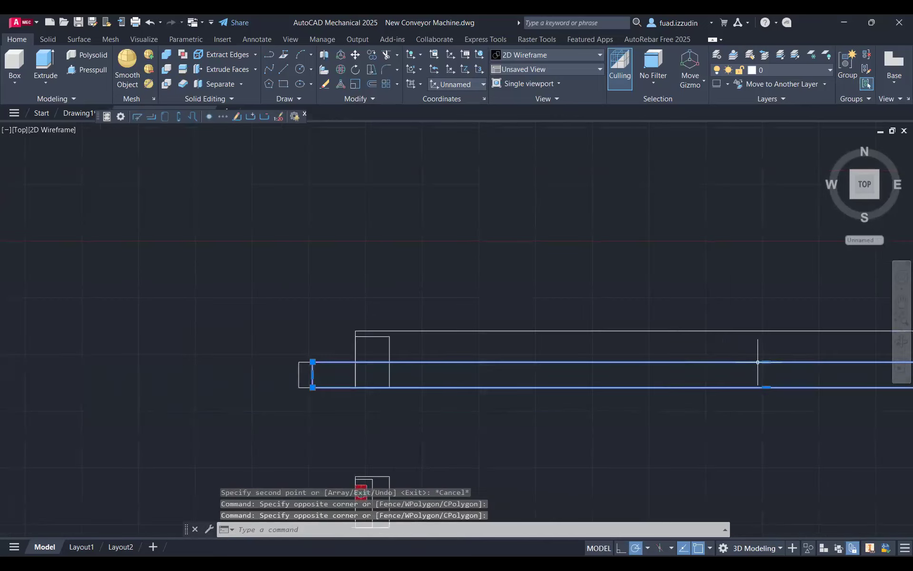
left_click(766, 362)
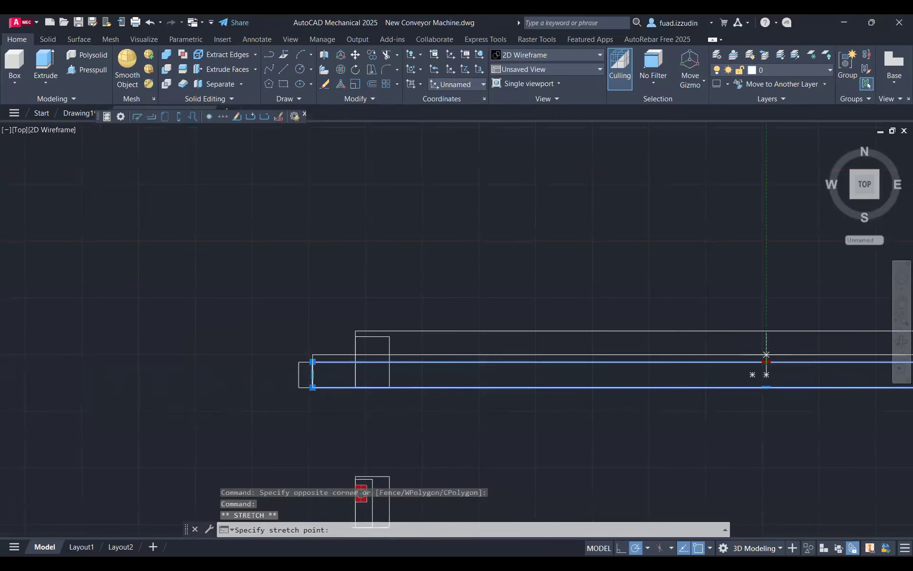
key("Escape")
key("Escape")
scroll(530, 344, "up", 2)
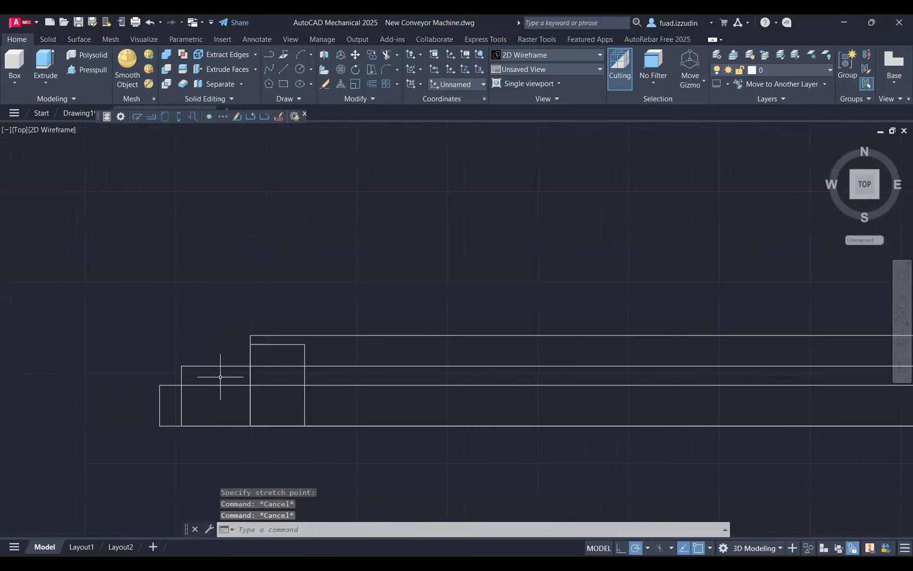
mouse_move(517, 341)
middle_mouse_down()
mouse_move(422, 358)
mouse_move(321, 326)
middle_mouse_up()
scroll(320, 326, "down", 2)
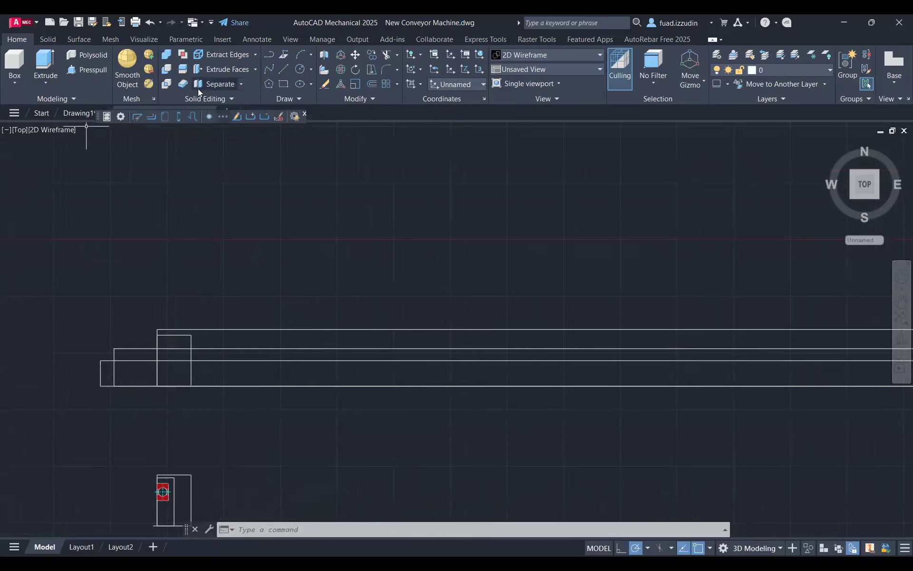
- Revolve the outer roller rectangle 360 degrees about its lower long edge into a solid
left_click(47, 39)
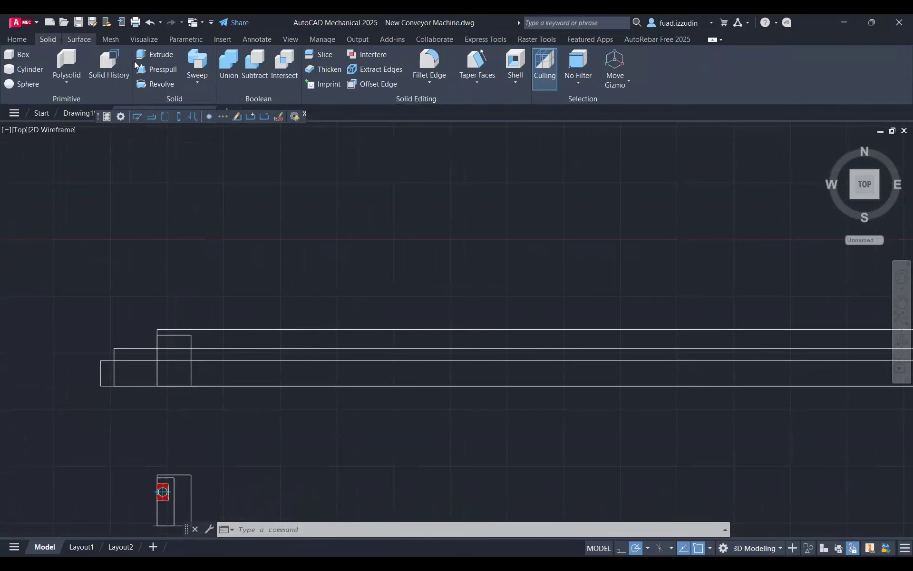
left_click(163, 84)
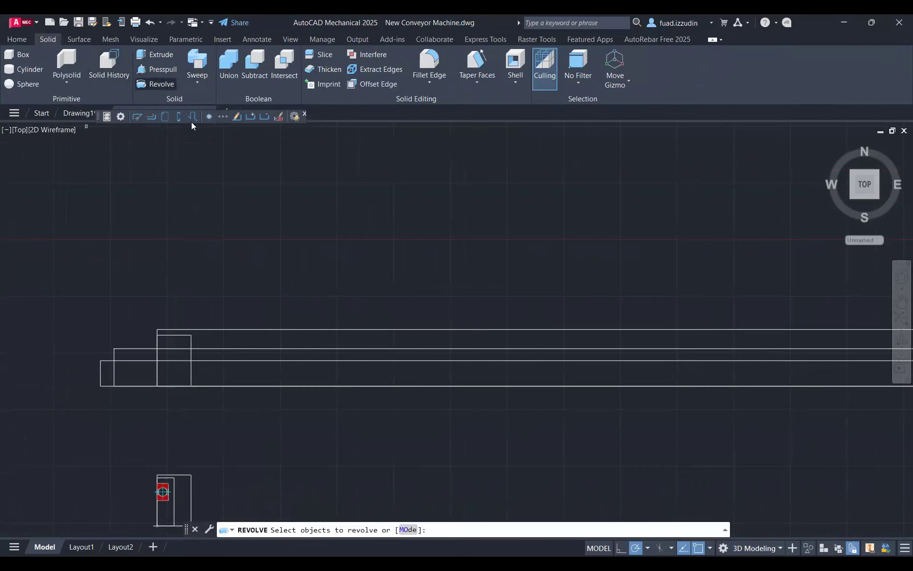
left_click(292, 328)
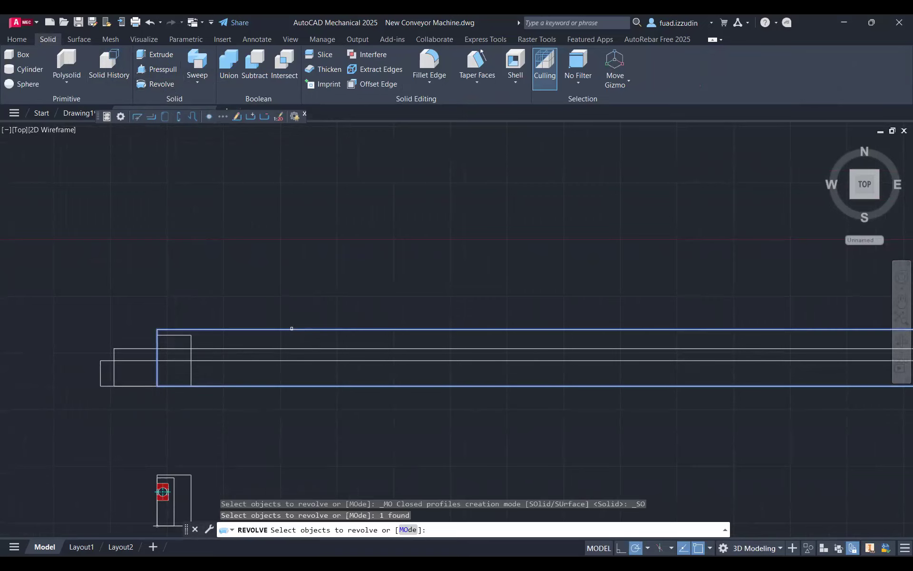
key("Return")
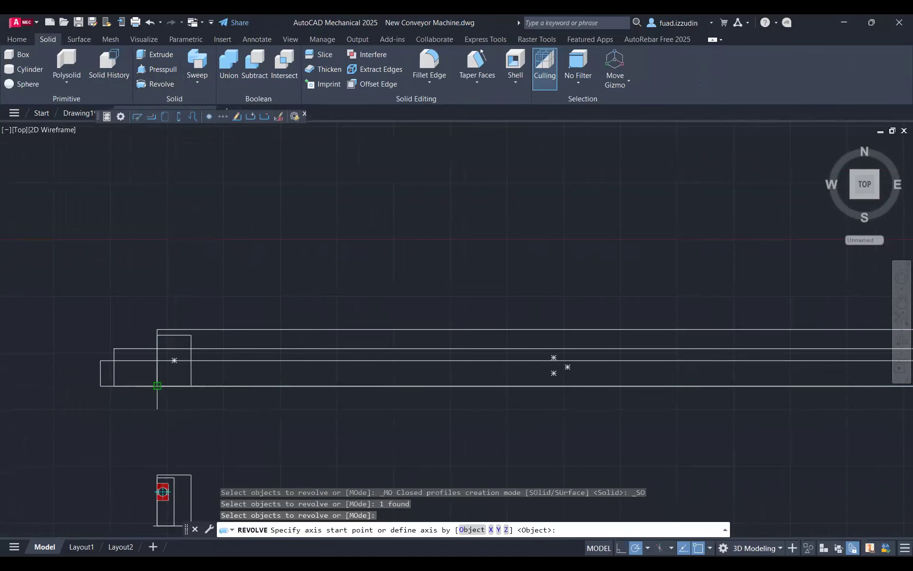
left_click(158, 385)
left_click(554, 386)
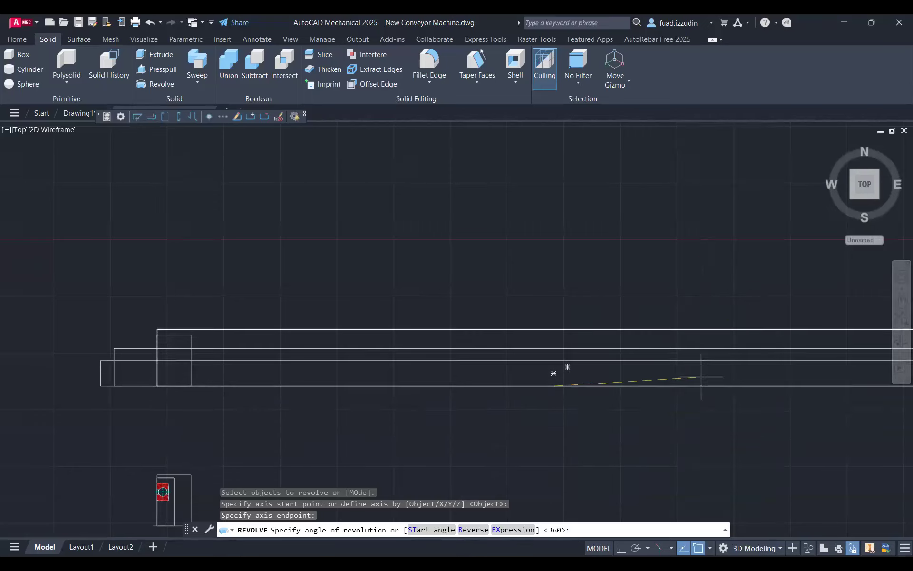
type("360")
key("Return")
- Apply the Realistic visual style and examine the revolved roller from the NW isometric view and an orbited view
left_click(69, 130)
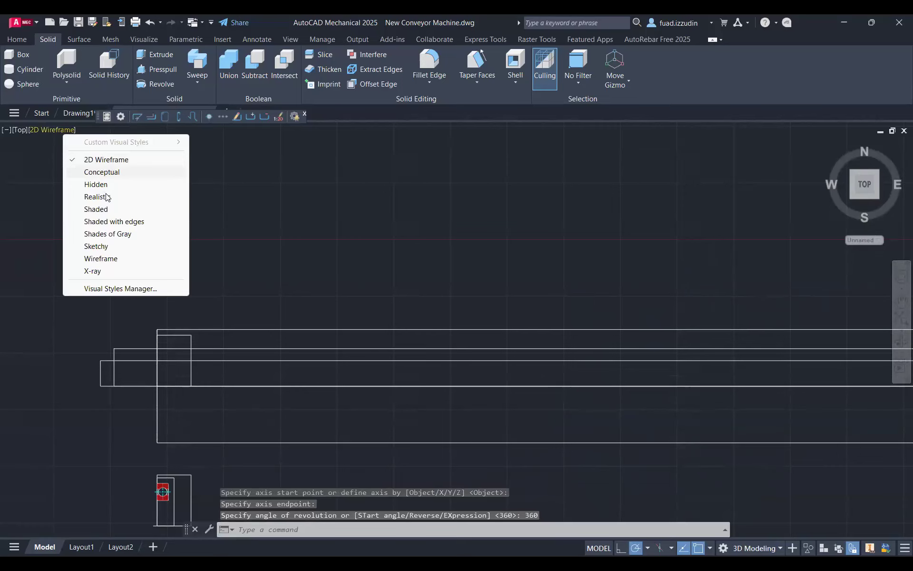
left_click(104, 196)
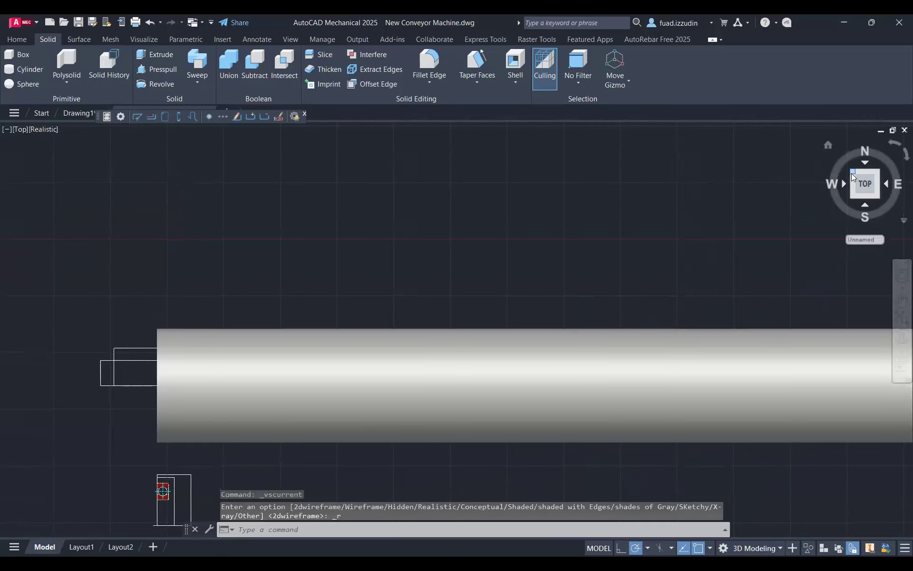
left_click(849, 174)
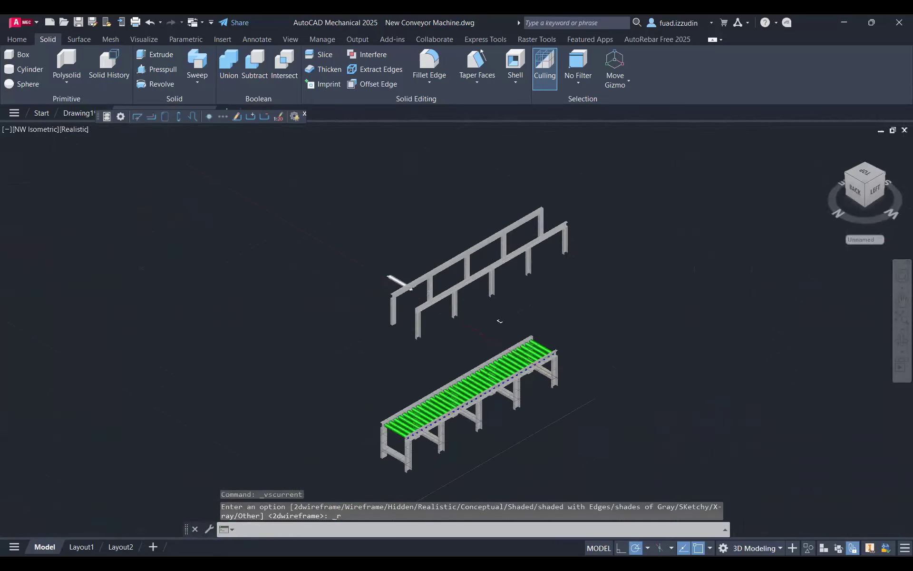
scroll(441, 295, "up", 8)
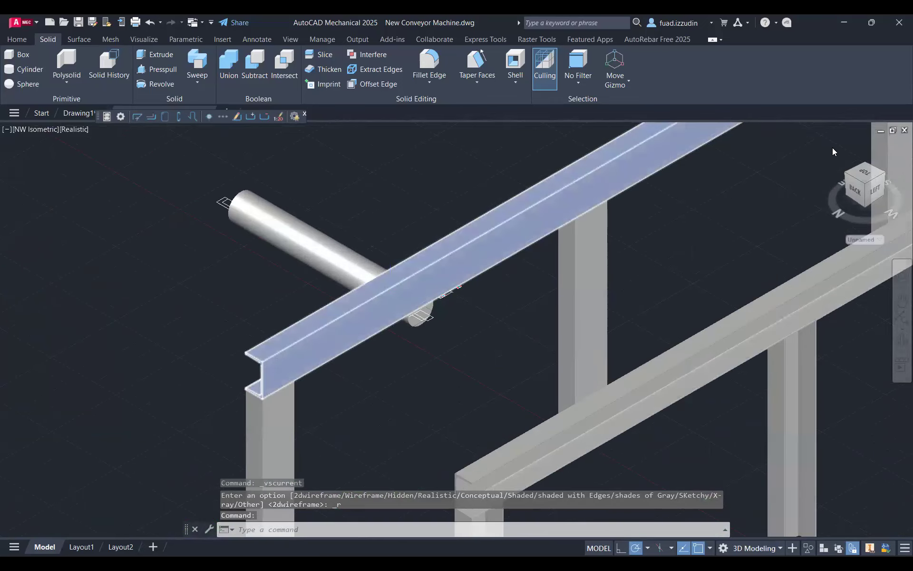
scroll(387, 285, "up", 5)
left_click(336, 260)
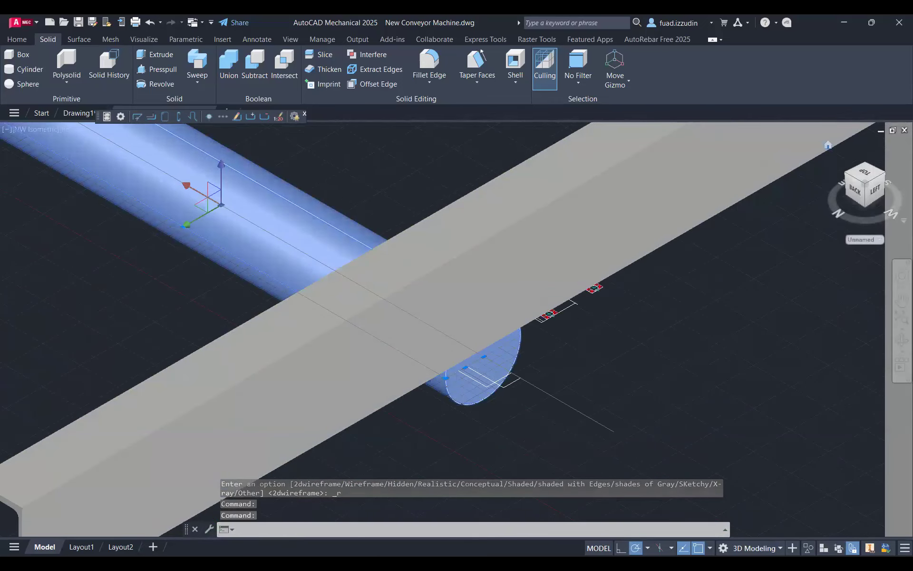
scroll(523, 296, "down", 10)
middle_click_drag(157, 288, 95, 266, "shift")
- Keep the Realistic visual style and switch the custom view to parallel projection
left_click(73, 130)
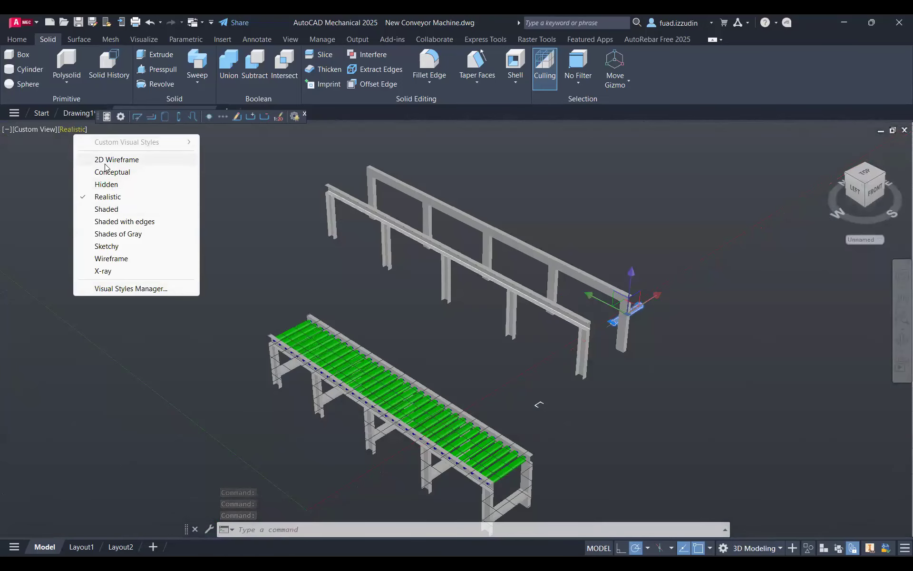
left_click(115, 198)
left_click(51, 137)
left_click(38, 132)
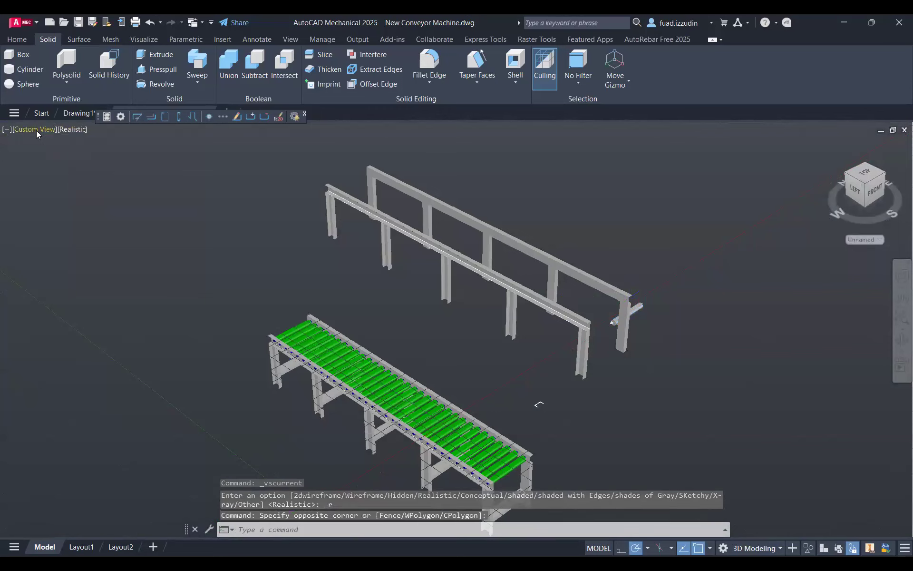
left_click(73, 307)
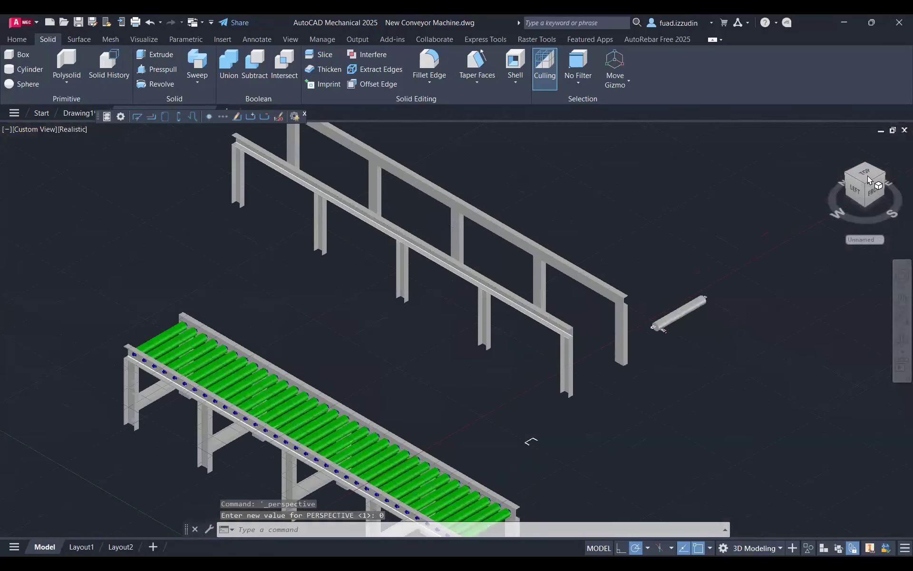
- Switch to the Top view with the 2D Wireframe visual style, framing the left end of the roller profiles
scroll(590, 310, "up", 2)
middle_click_drag(686, 310, 421, 352)
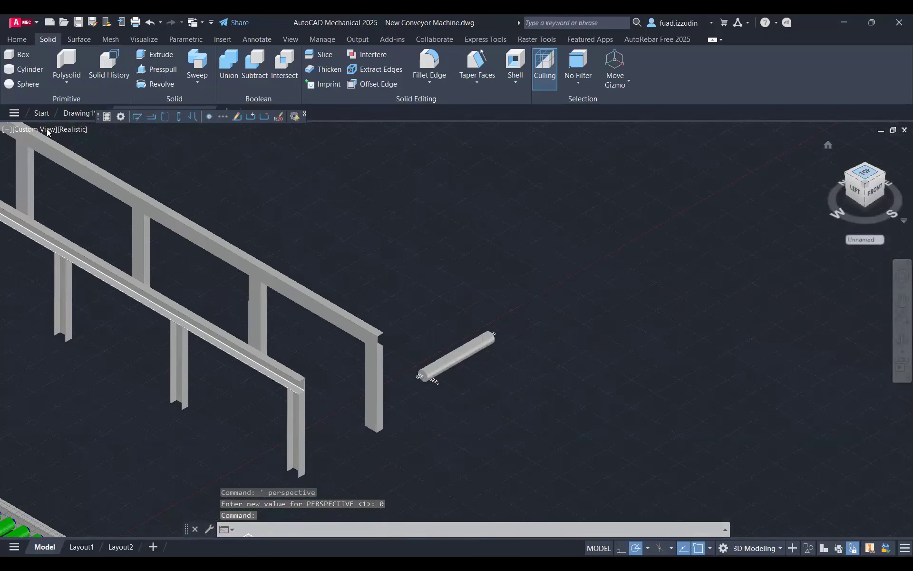
left_click(47, 131)
left_click(66, 159)
left_click(47, 132)
left_click(90, 159)
scroll(472, 396, "up", 5)
middle_click_drag(473, 395, 822, 407)
scroll(341, 288, "up", 1)
scroll(141, 324, "up", 2)
key("Escape")
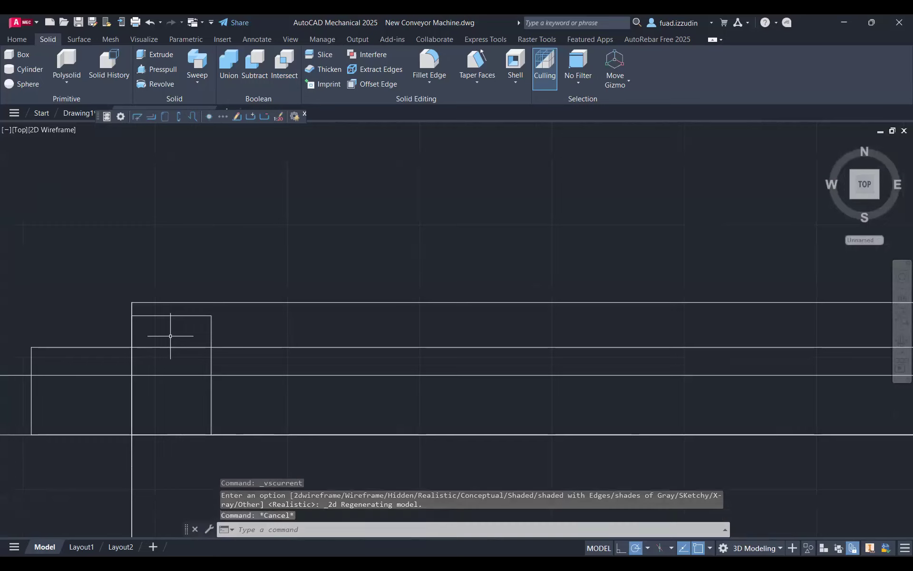
- Revolve the small rectangle at the roller's left end 360 degrees about its lower edge into a solid
type("rev")
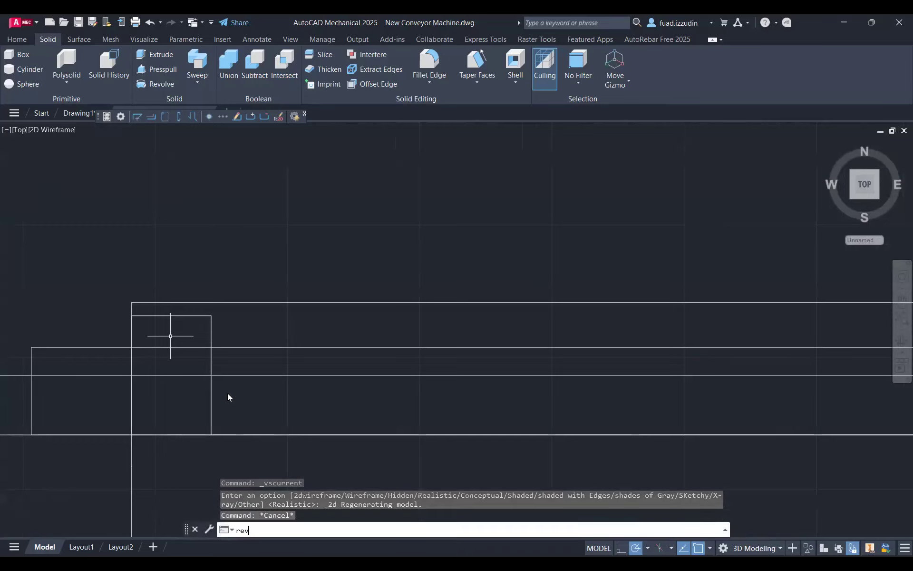
left_click(267, 416)
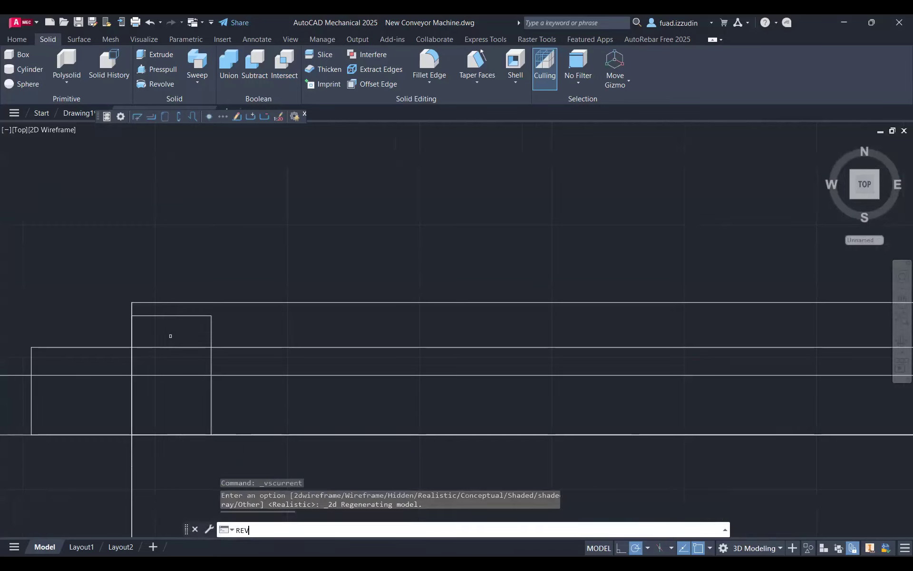
key("Return")
left_click(212, 330)
key("Return")
left_click(132, 434)
left_click(211, 434)
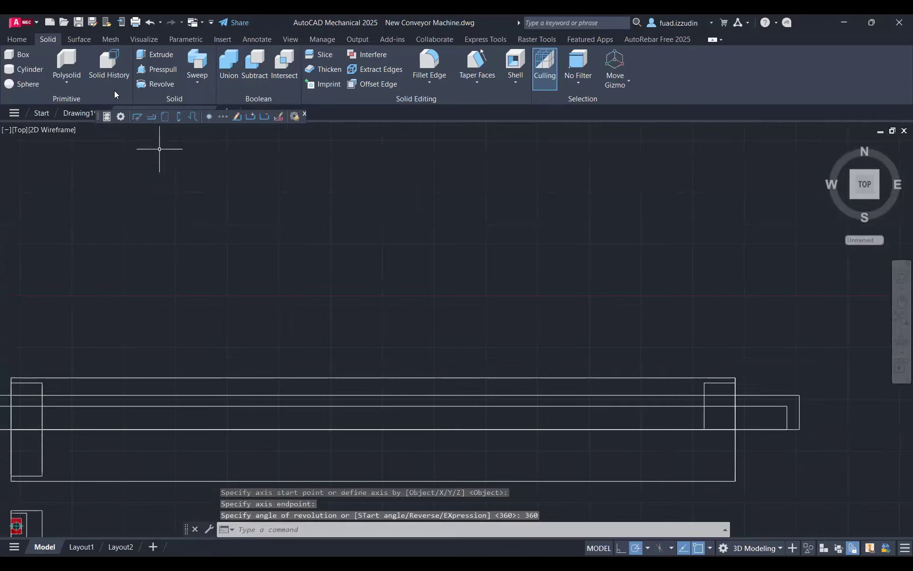
- Revolve the small rectangle at the roller's right end 360 degrees about its lower edge as a solid
left_click(160, 84)
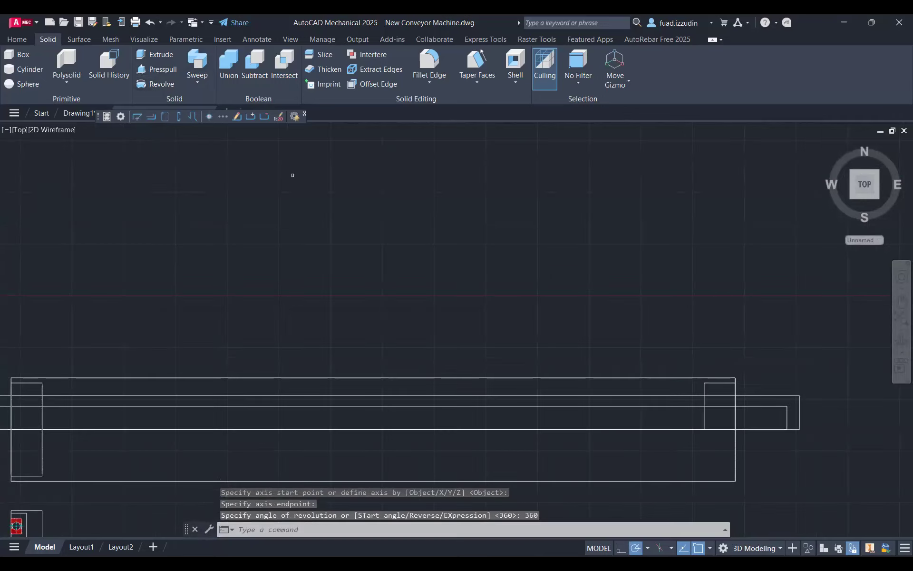
left_click(706, 388)
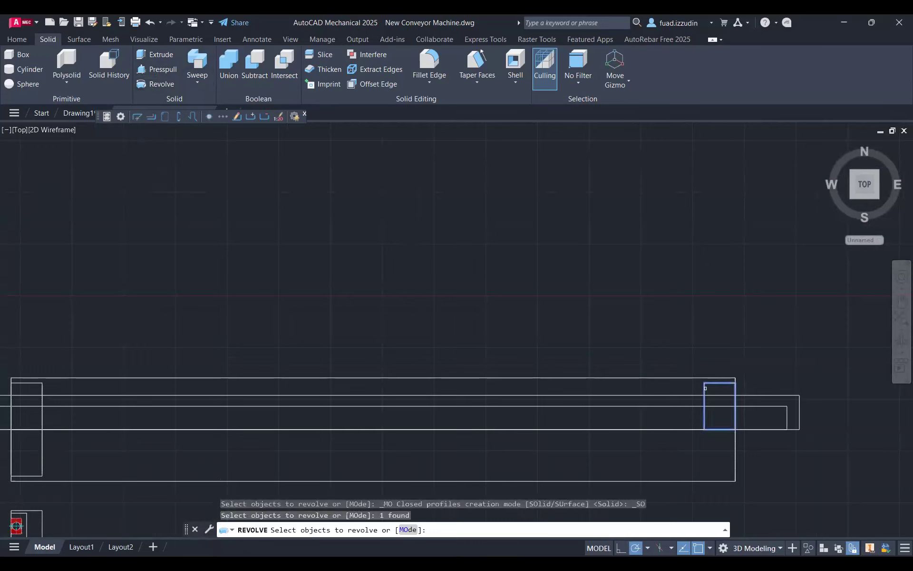
key("Return")
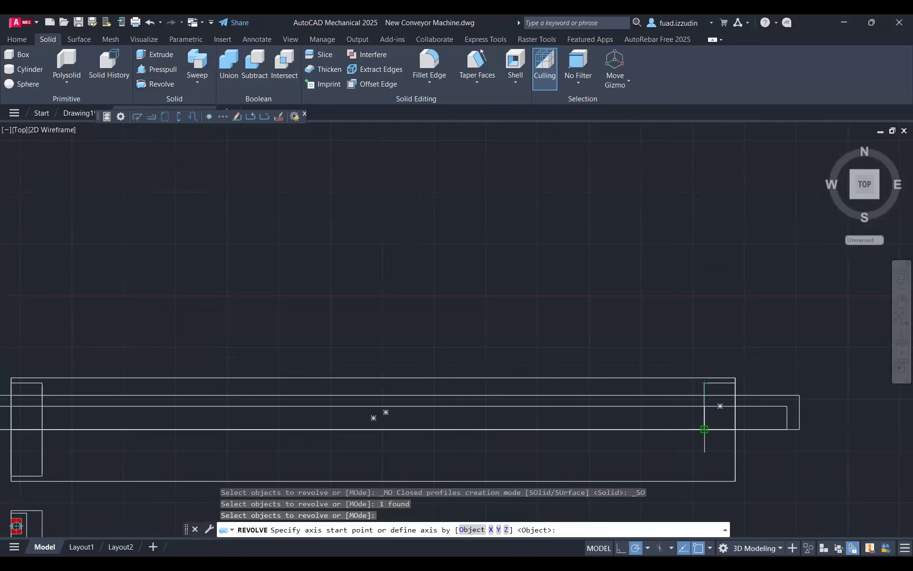
- Revolve the taller of the two long shaft rectangles 360 degrees about its lower long edge into a solid
left_click(781, 396)
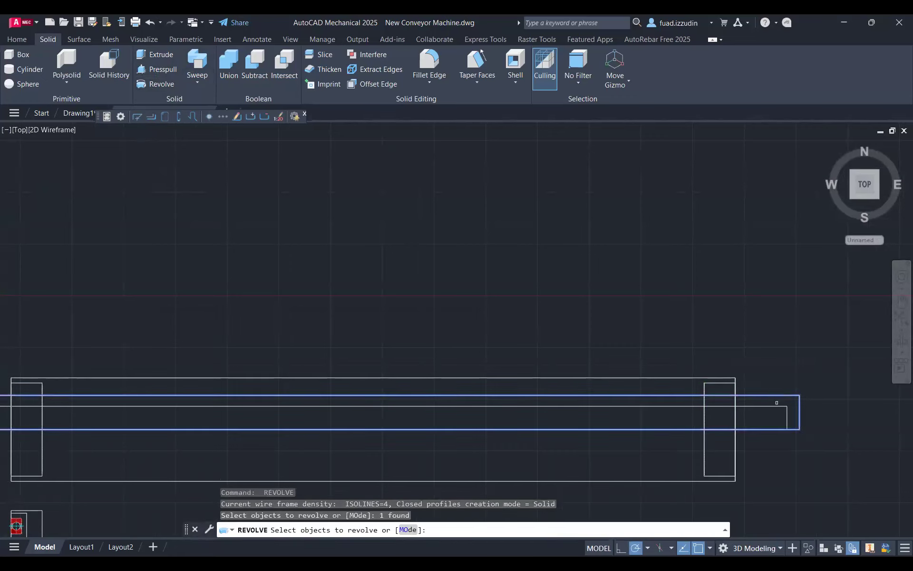
key("Return")
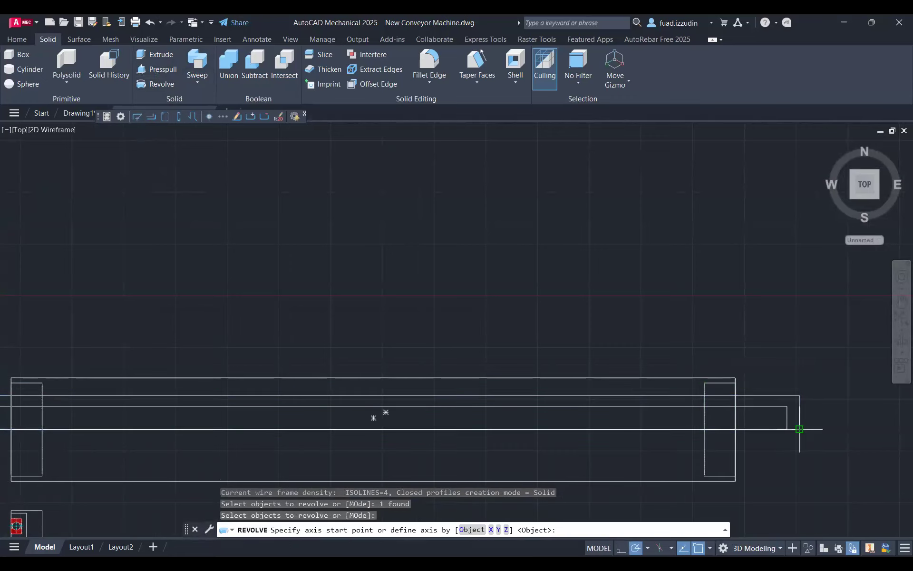
left_click(800, 429)
left_click(704, 429)
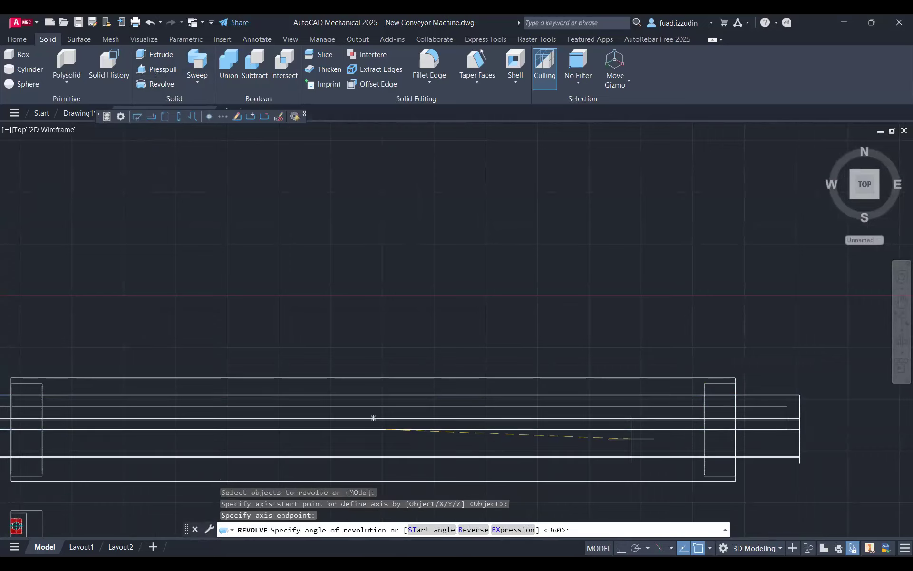
key("Return")
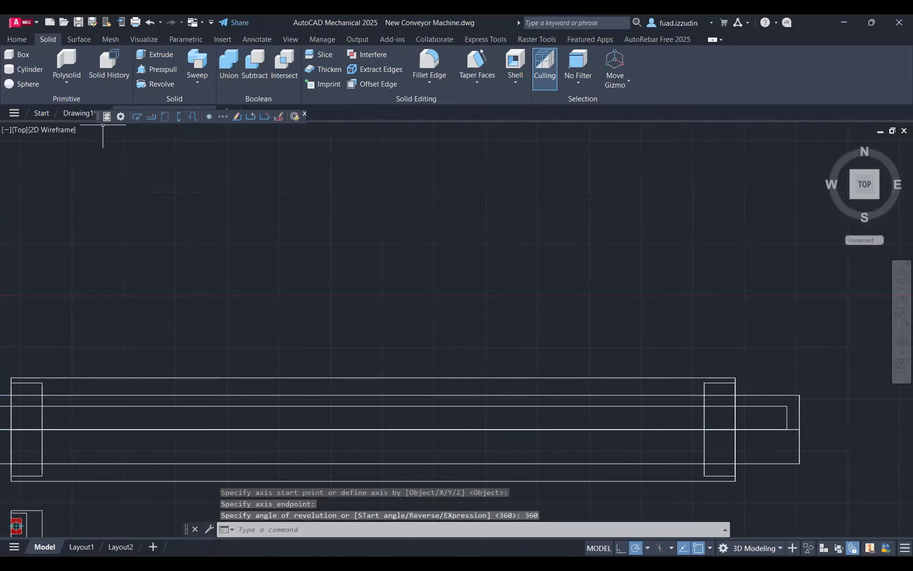
- Show the roller in the SW Isometric view with the Conceptual visual style, framing its shaft end
left_click(758, 204)
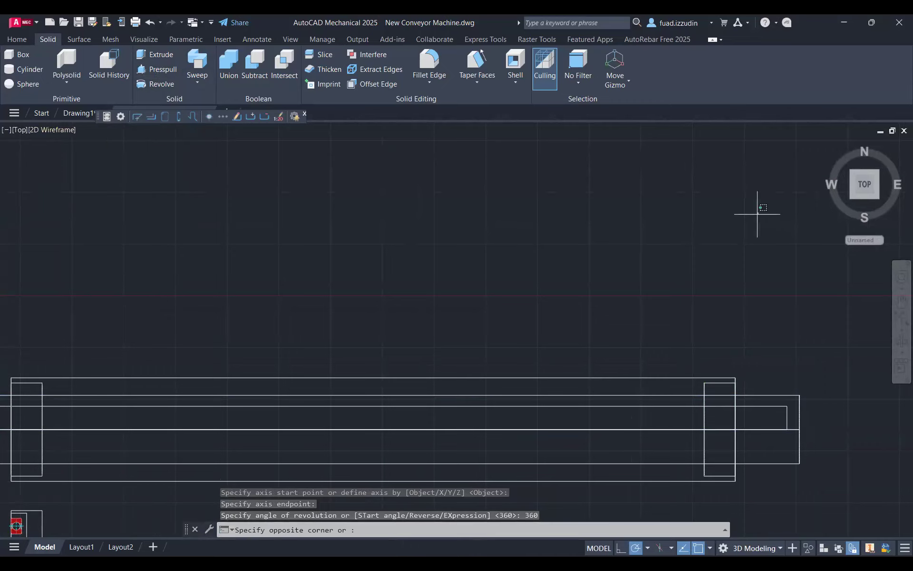
left_click(851, 198)
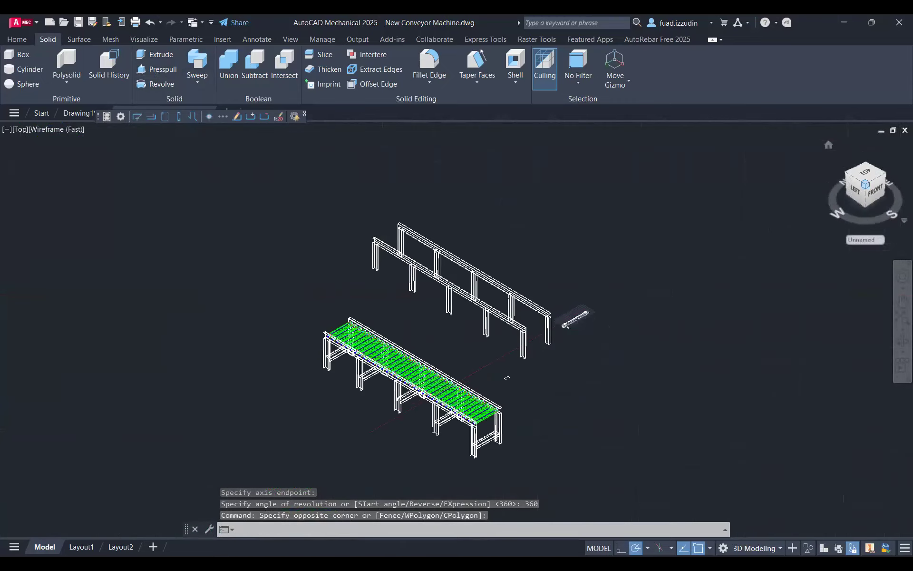
scroll(607, 323, "up", 10)
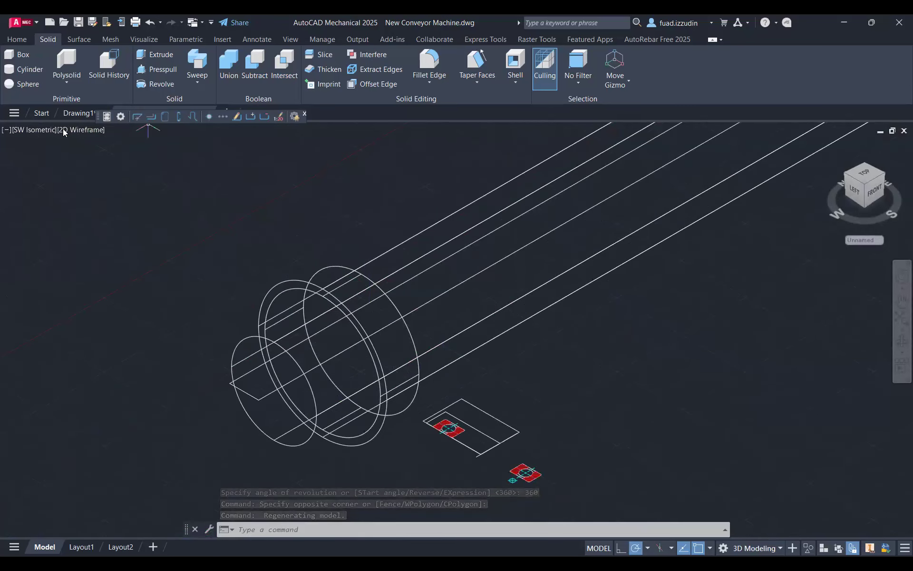
left_click(112, 172)
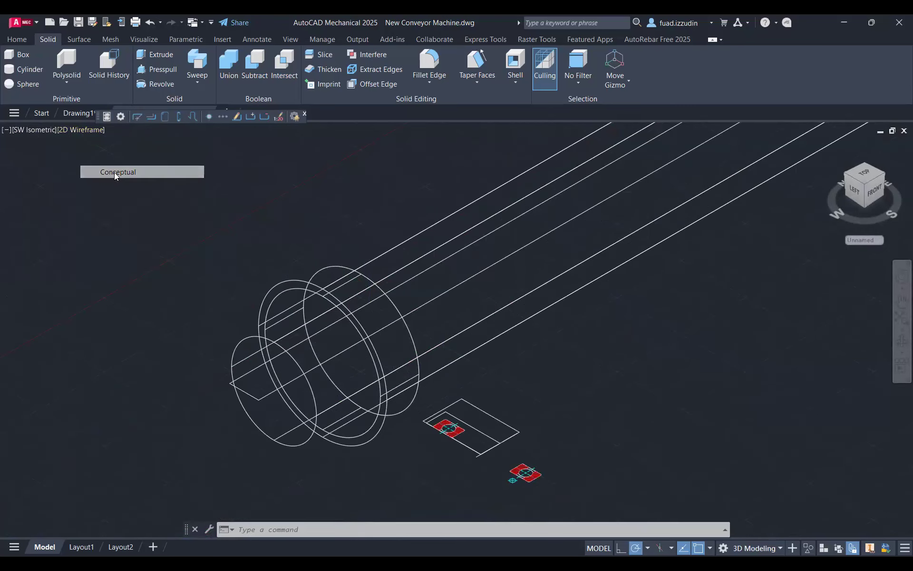
left_click(339, 271)
middle_click_drag(349, 262, 201, 334)
scroll(194, 339, "down", 2)
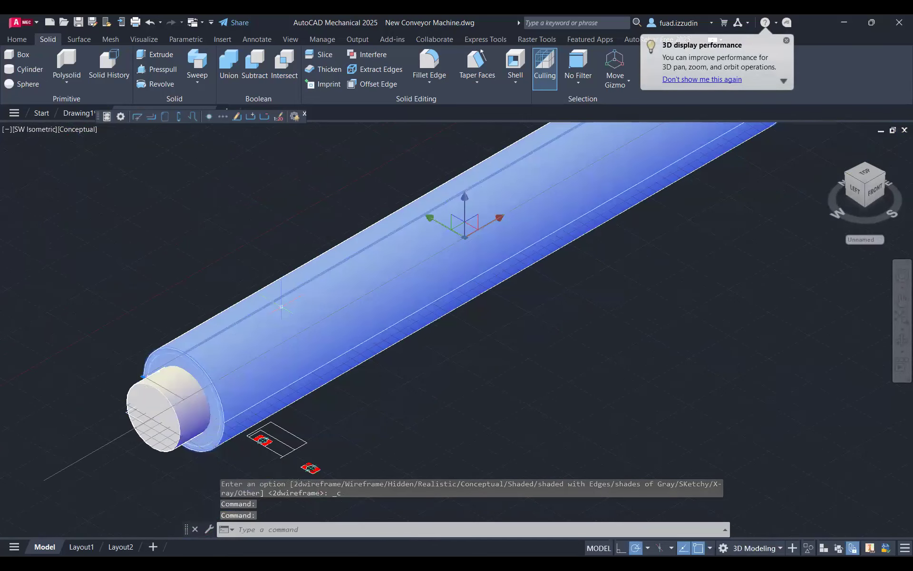
scroll(259, 327, "up", 3)
key("Escape")
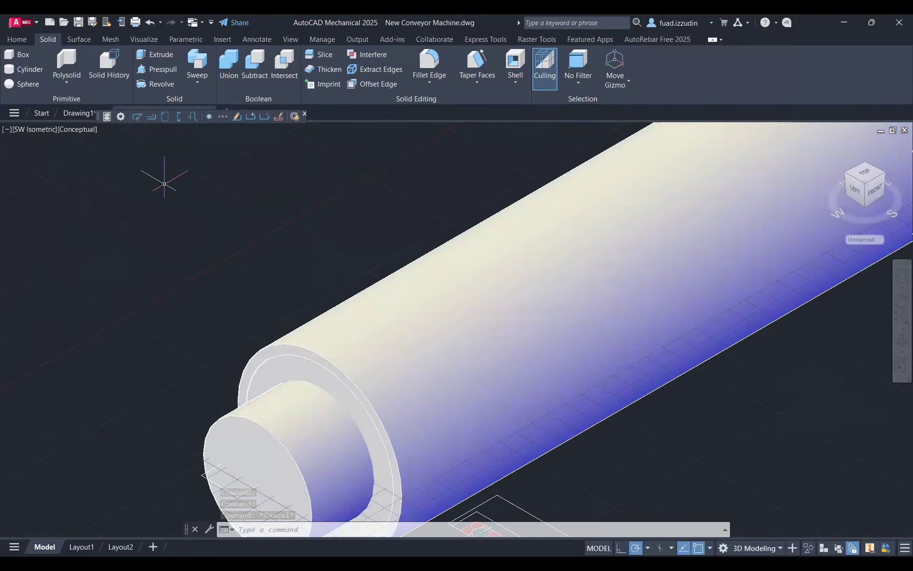
- Subtract the short end cylinder around the shaft from the outer roller solid to recess the roller's near end
left_click(255, 61)
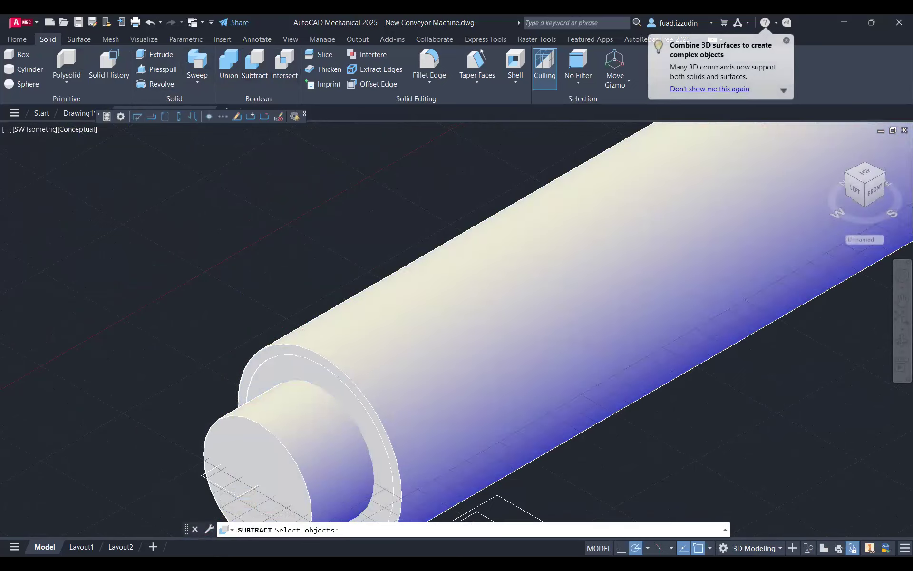
left_click(352, 313)
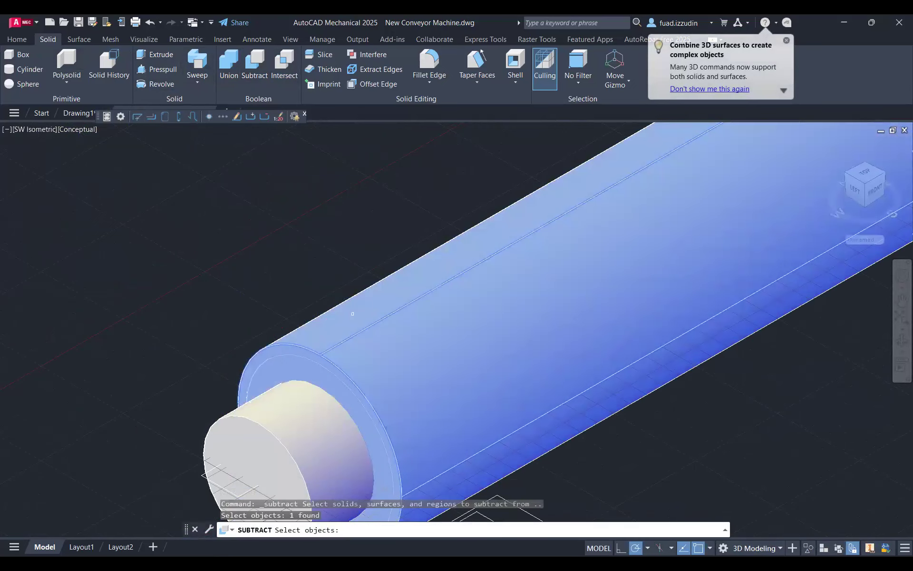
key("Return")
left_click(284, 357)
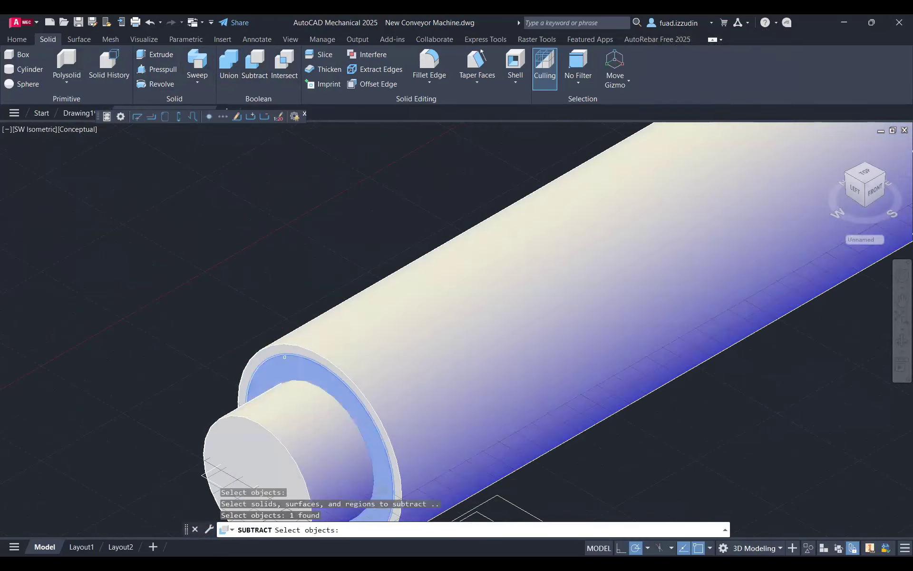
key("Return")
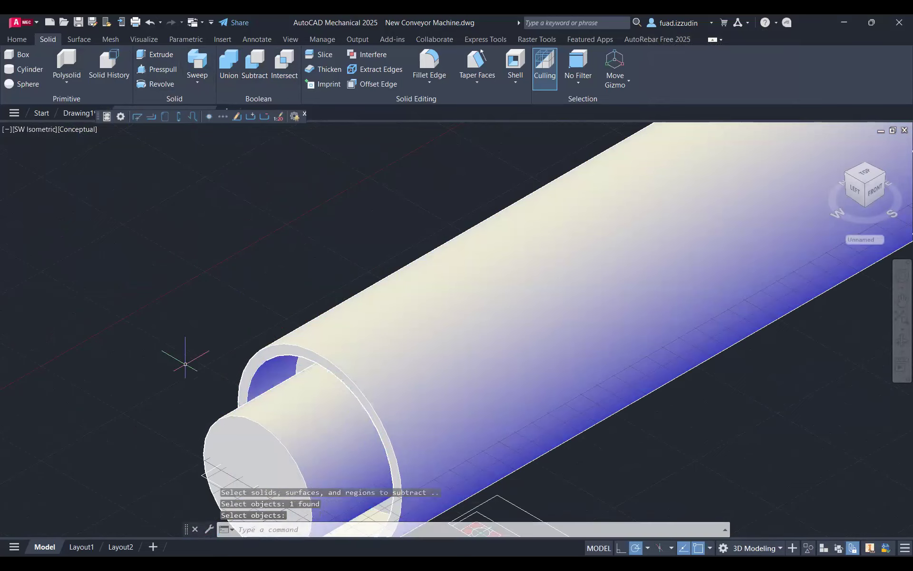
scroll(281, 376, "up", 4)
scroll(280, 376, "down", 5)
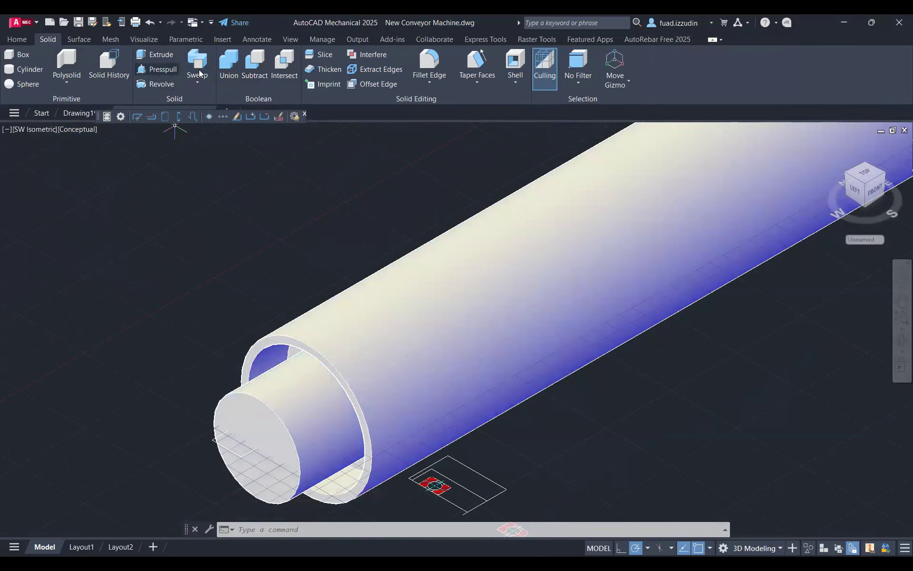
- Subtract the inner cylinder around the shaft from the roller's outer cylinder to hollow it into a tube
left_click(255, 66)
scroll(550, 272, "down", 3)
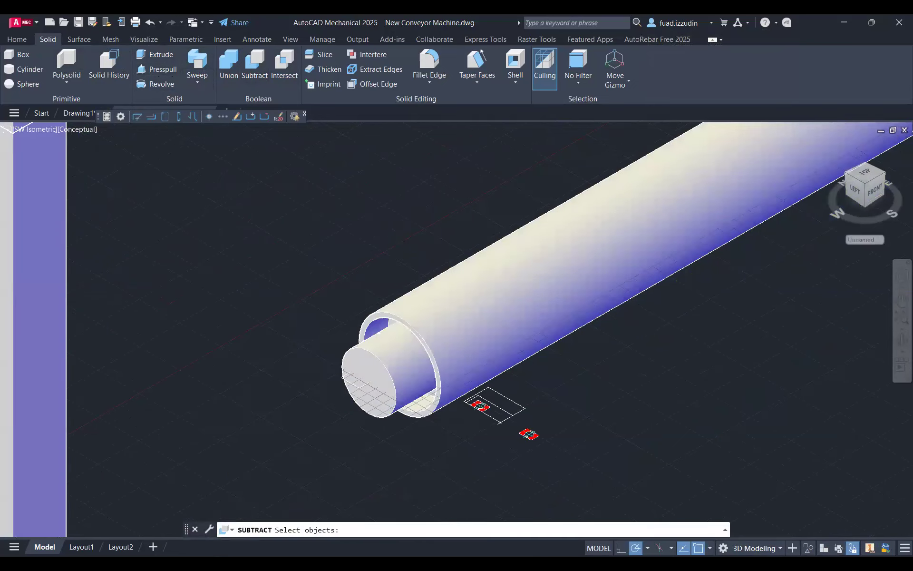
scroll(557, 276, "down", 3)
middle_click_drag(656, 281, 277, 497)
left_click(883, 175)
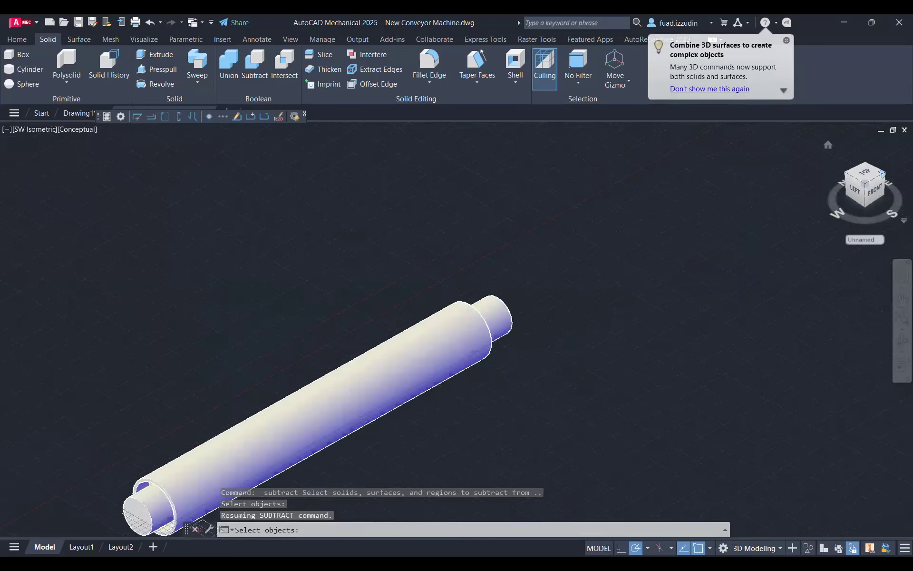
scroll(521, 420, "up", 5)
left_click(576, 412)
scroll(590, 421, "up", 8)
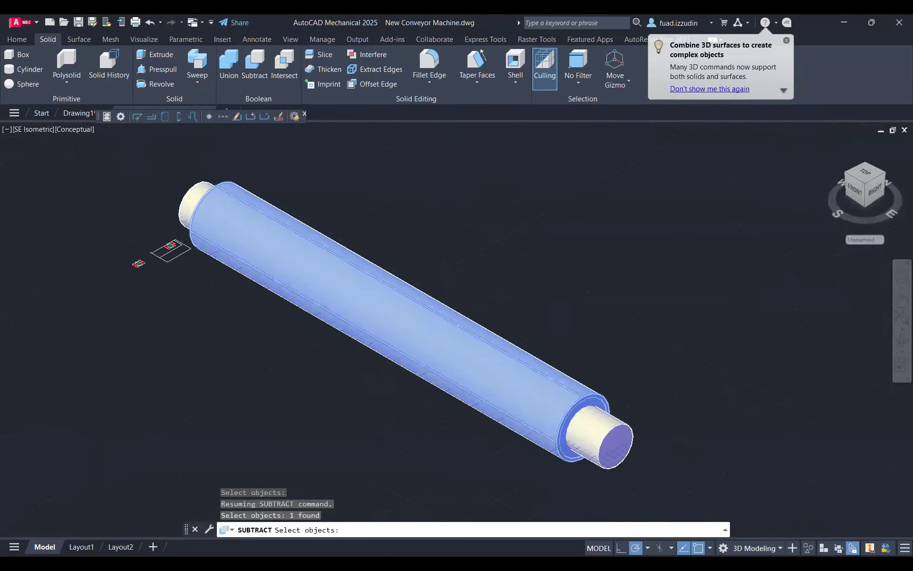
key("Return")
left_click(624, 328)
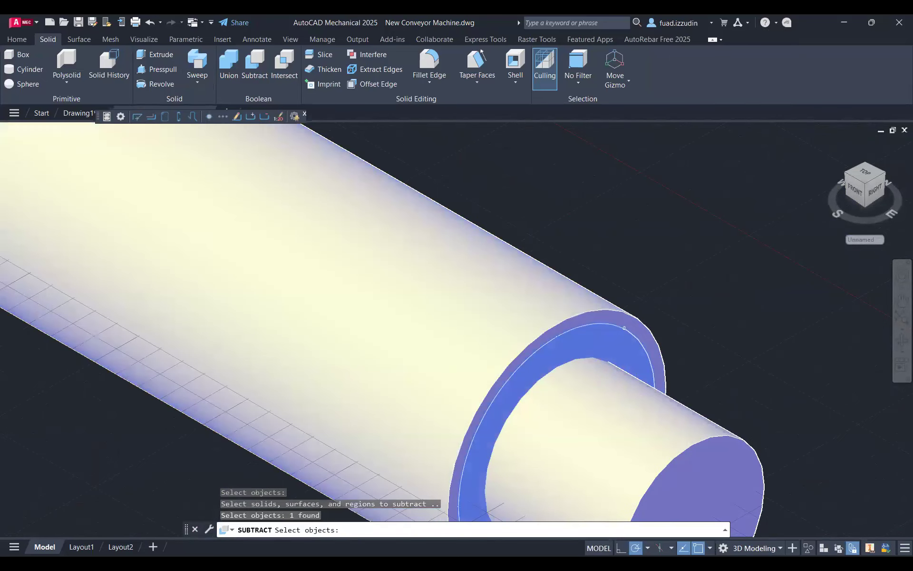
key("Return")
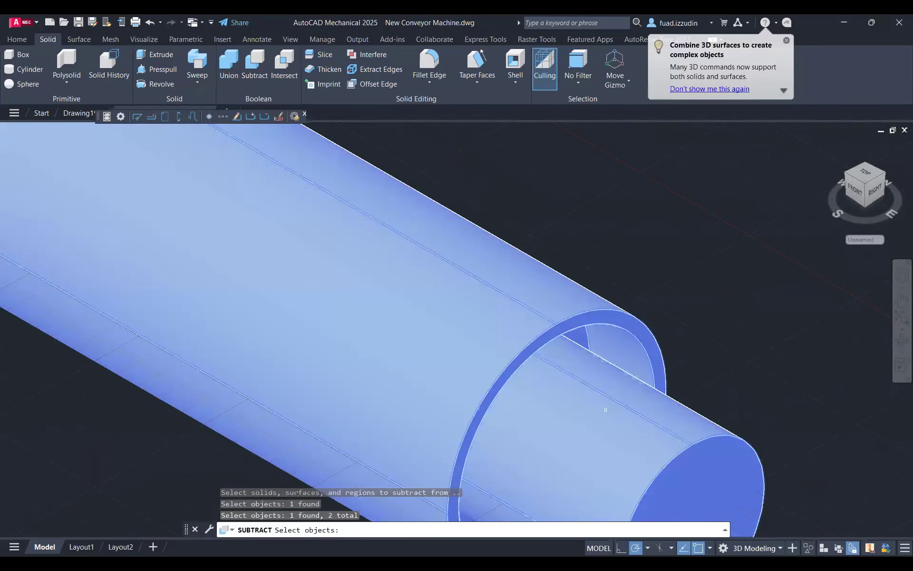
key("Escape")
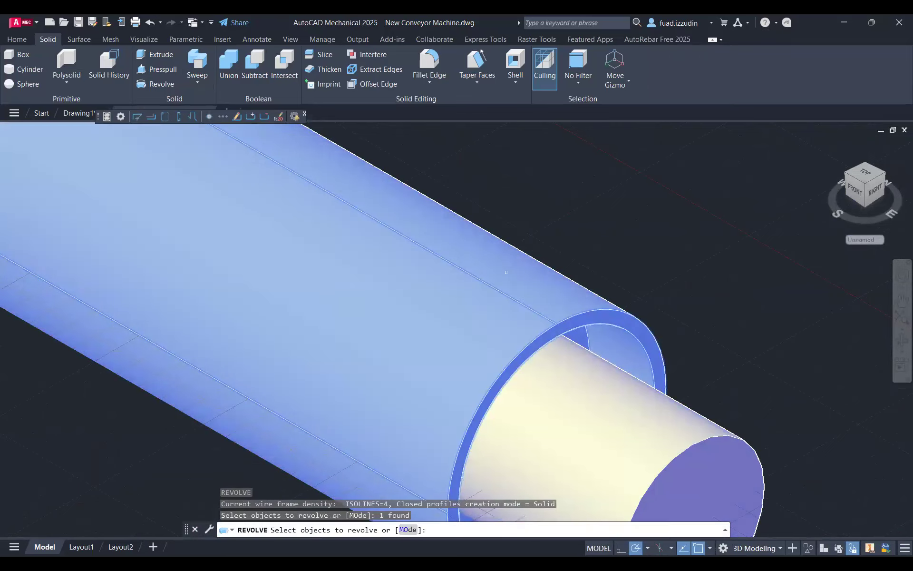
key("Escape")
key("Escape")
key("Escape")
- Subtract the central shaft from the hollow roller tube
type("sub")
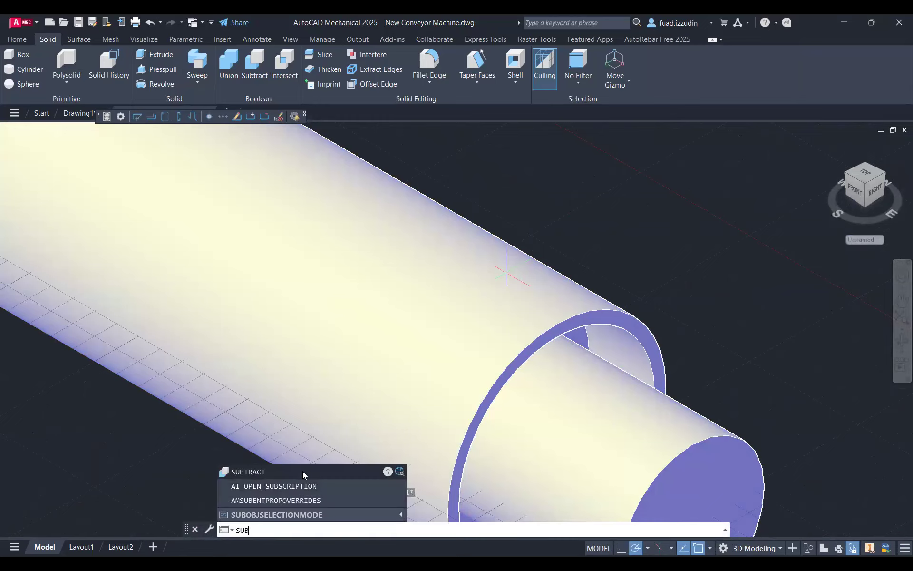
left_click(302, 471)
left_click(521, 347)
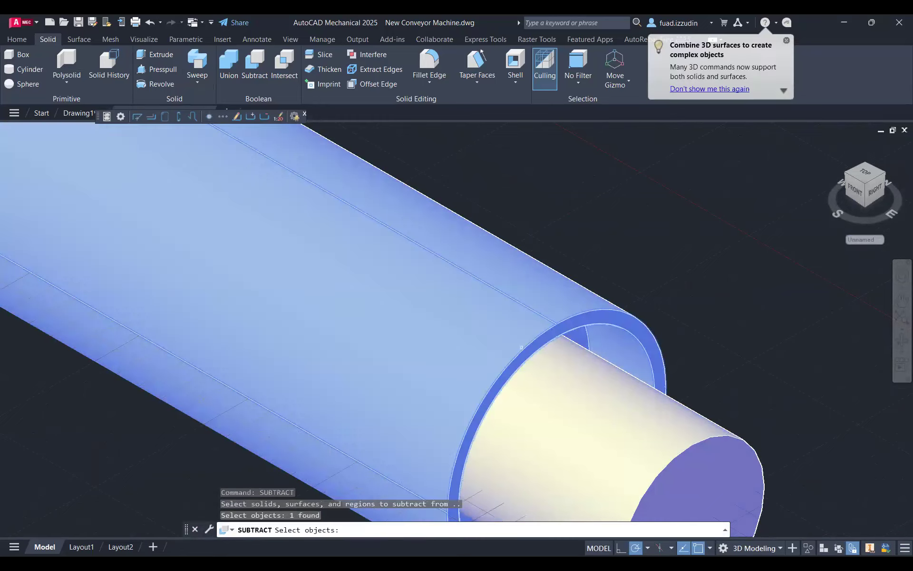
key("Return")
left_click(662, 444)
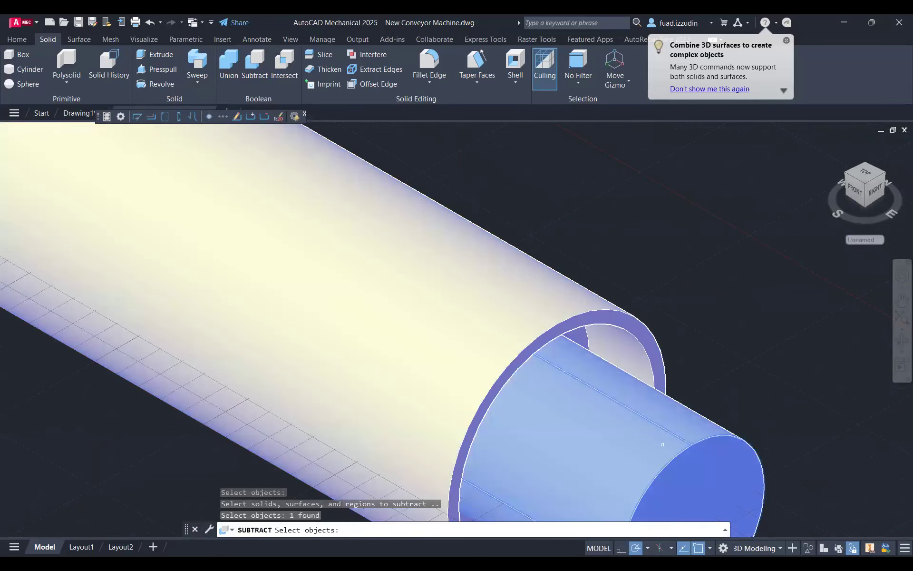
key("Return")
- Examine the bored end of the roller, the conveyor frame and the rectangular shaft profile at the roller's end
left_click(876, 189)
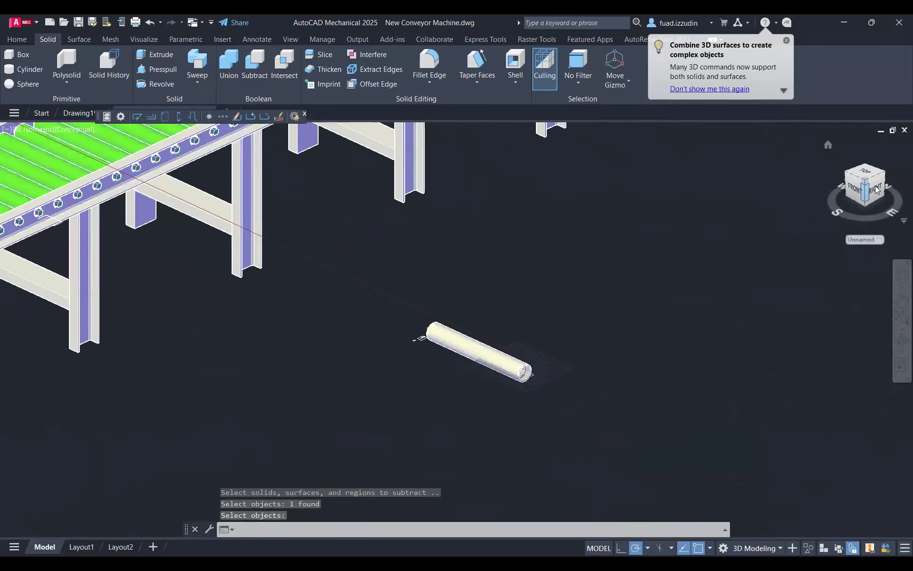
scroll(400, 323, "up", 5)
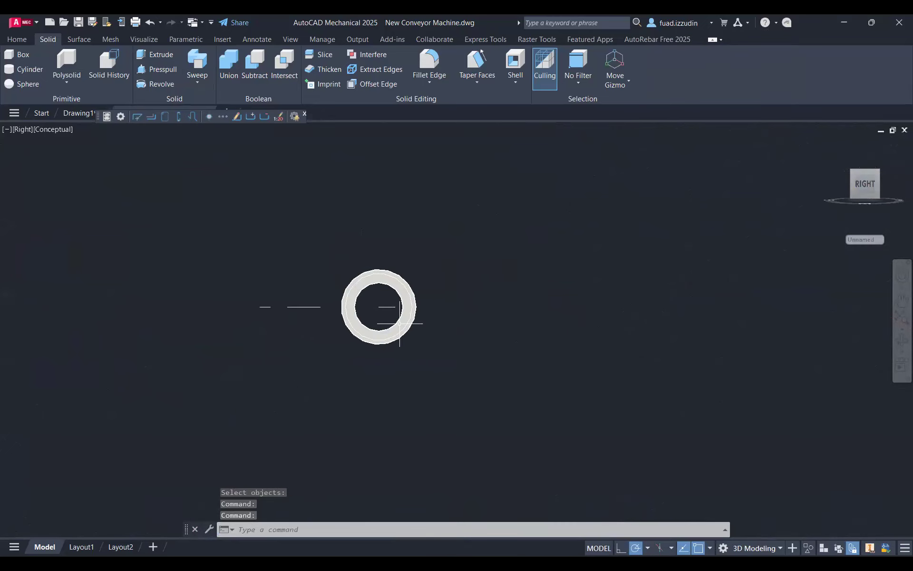
left_click(853, 175)
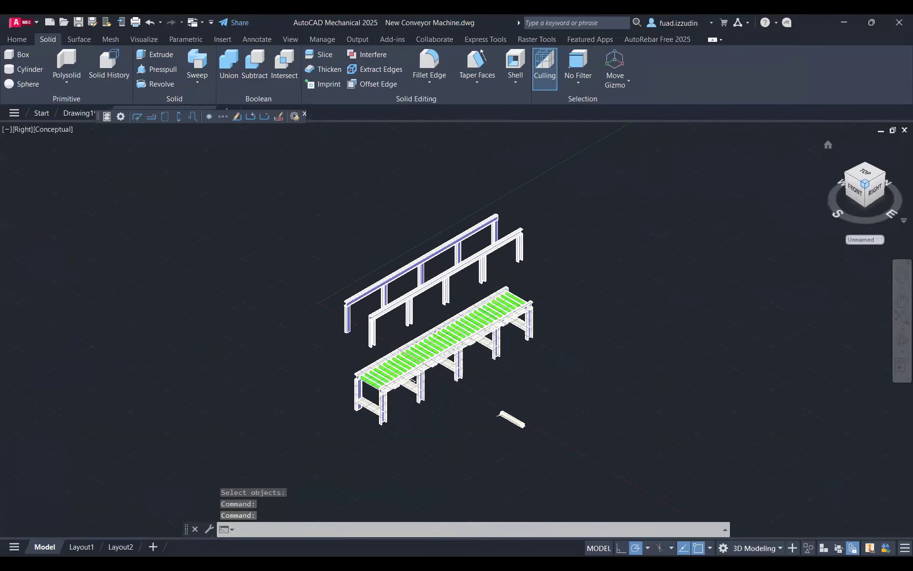
scroll(473, 378, "up", 5)
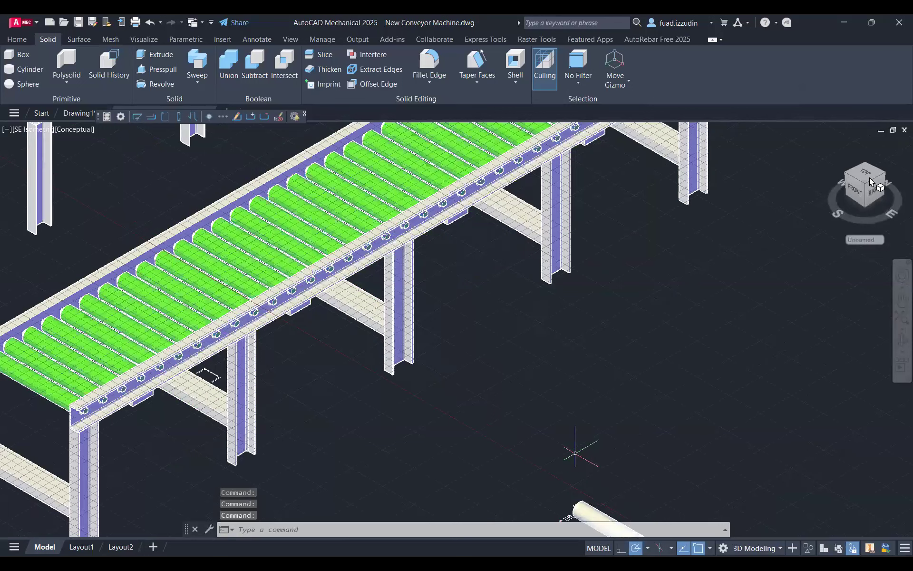
scroll(577, 359, "down", 3)
scroll(585, 419, "up", 6)
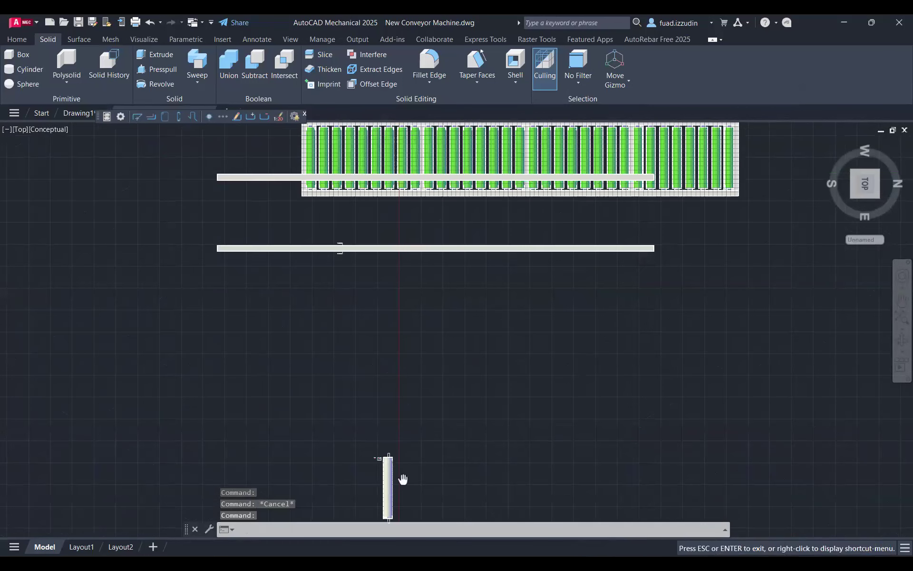
left_click_drag(402, 479, 436, 363)
key("Escape")
scroll(434, 359, "up", 6)
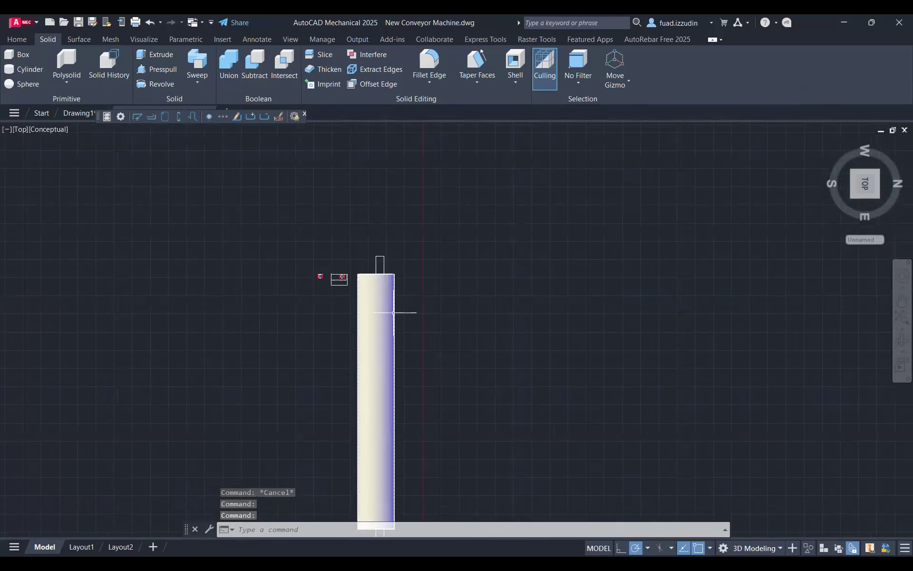
scroll(390, 285, "up", 3)
- Revolve the rectangular shaft profile at the roller's end 360 degrees about its long centerline edge
type("REV")
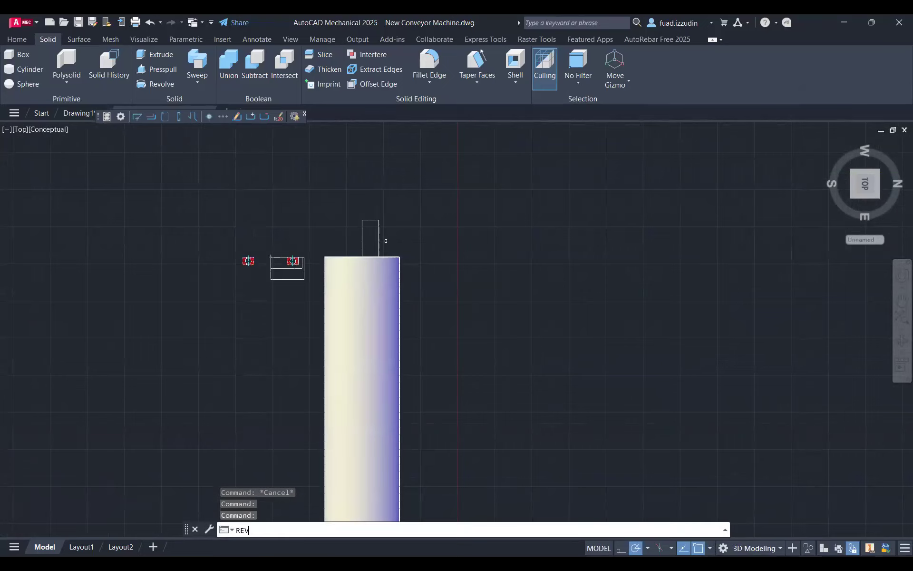
key("Return")
scroll(385, 240, "up", 3)
left_click(438, 259)
left_click(389, 207)
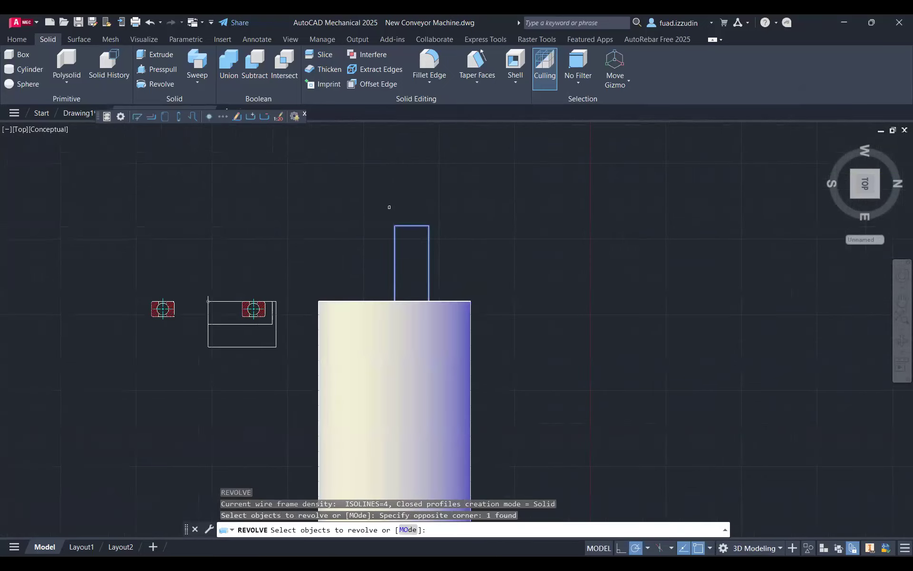
key("Return")
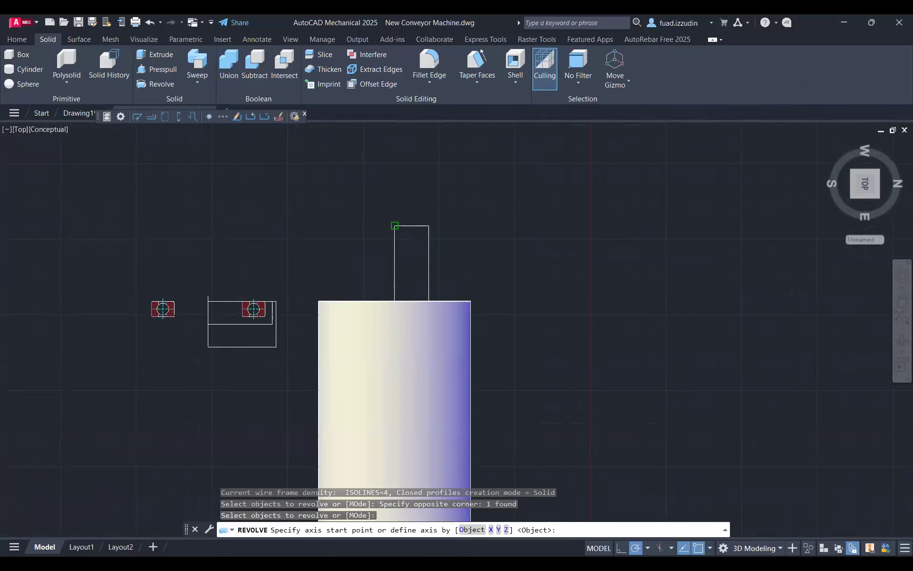
left_click(395, 225)
left_click(394, 266)
type("360")
key("Return")
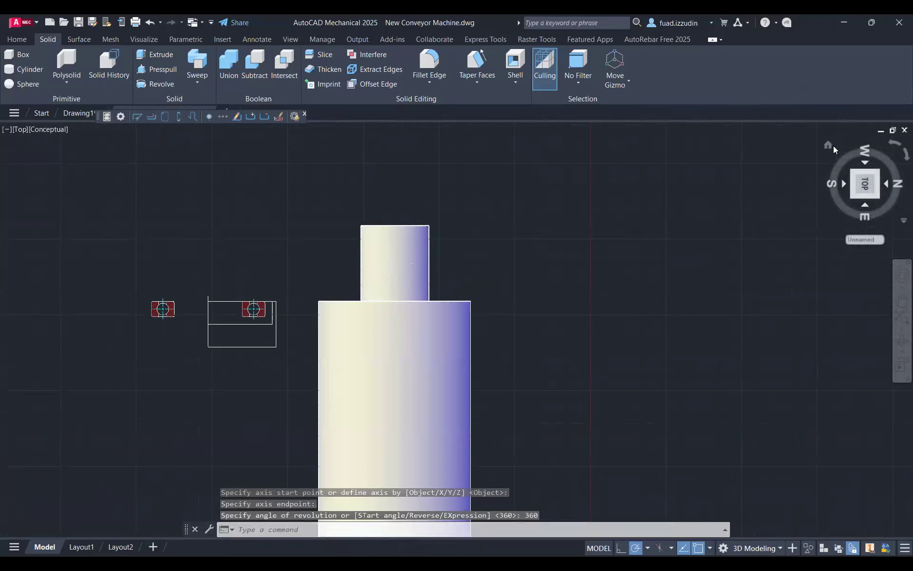
- Set the model display to the Top view with Parallel projection
left_click(827, 146)
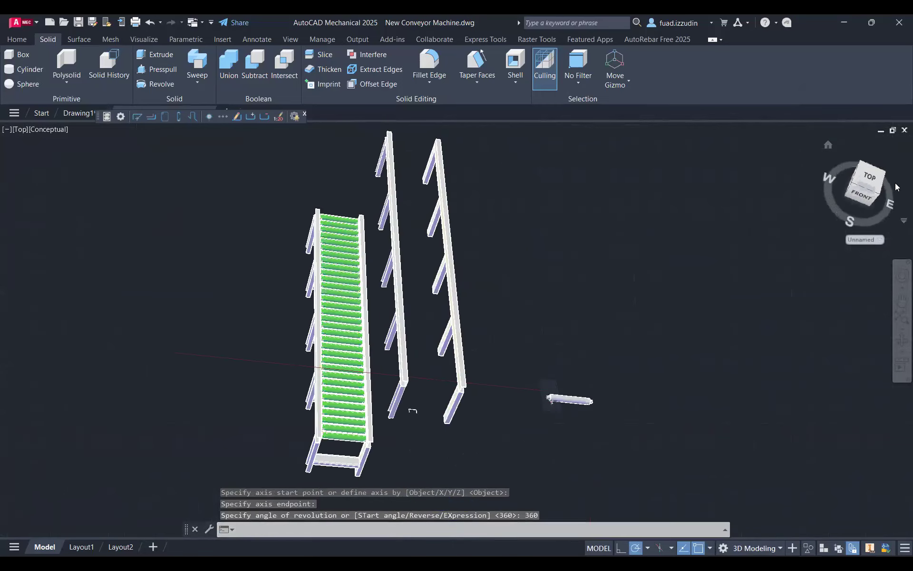
scroll(569, 395, "up", 3)
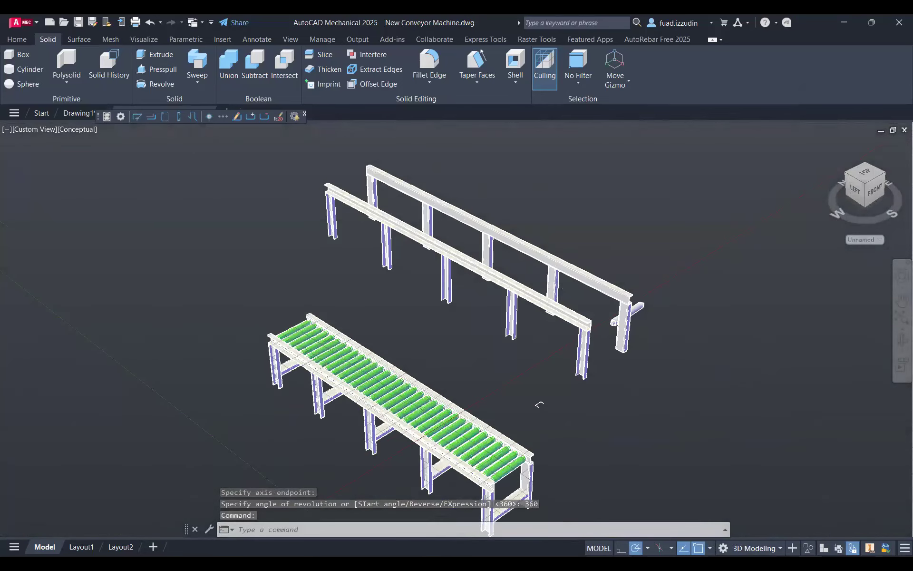
left_click(865, 172)
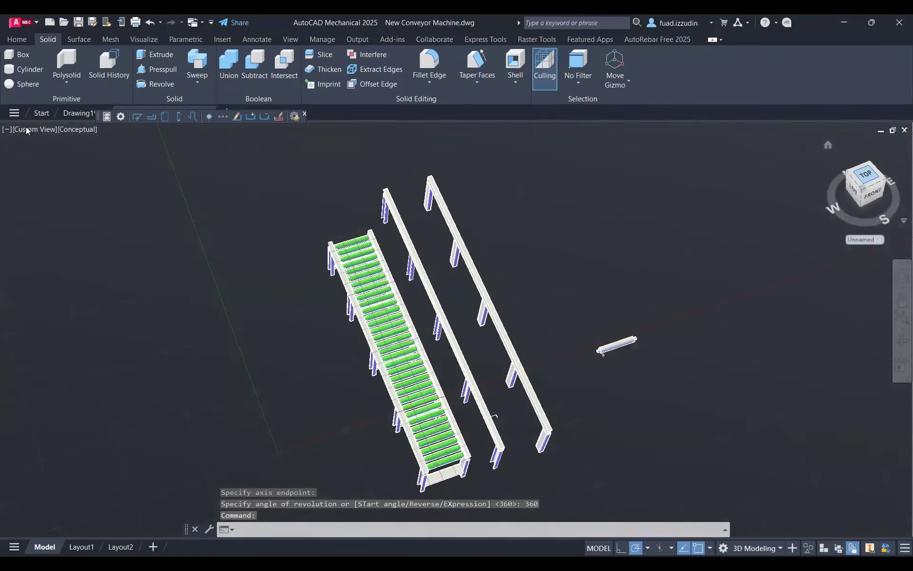
scroll(611, 387, "up", 2)
middle_click_drag(611, 386, 458, 336)
left_click(21, 130)
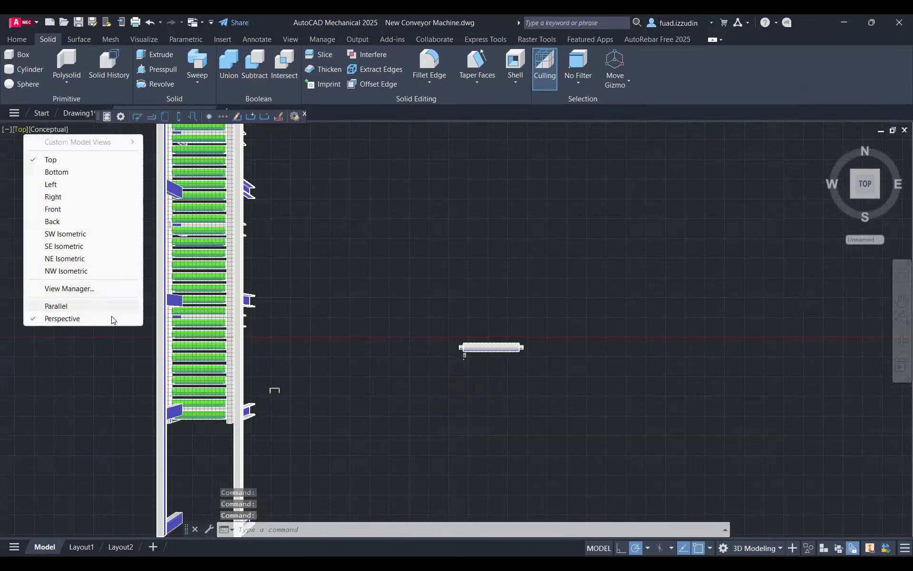
left_click(66, 306)
- Revolve the inner rectangle around the bearing section 90 degrees about the profile's lower horizontal edge
scroll(457, 357, "up", 6)
scroll(509, 346, "up", 5)
scroll(454, 341, "up", 3)
scroll(453, 341, "up", 3)
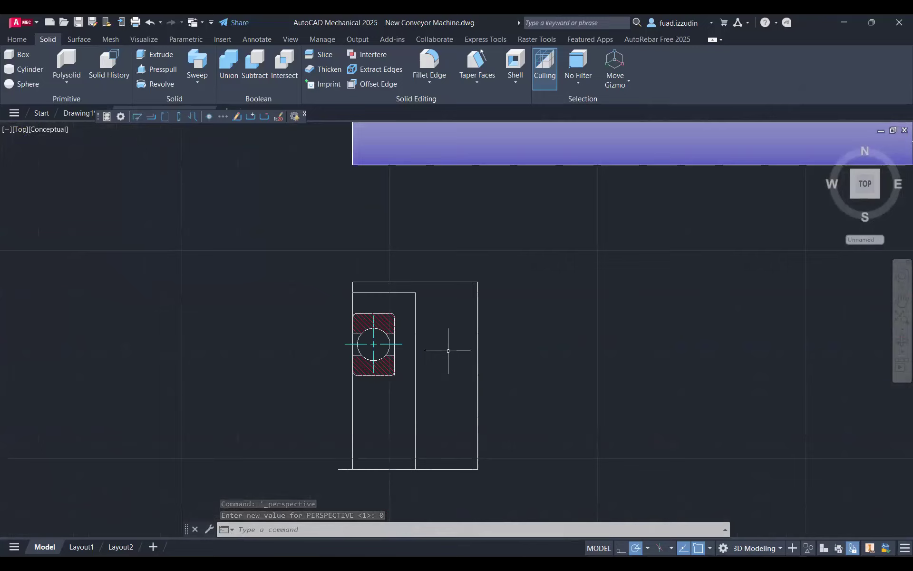
key("Escape")
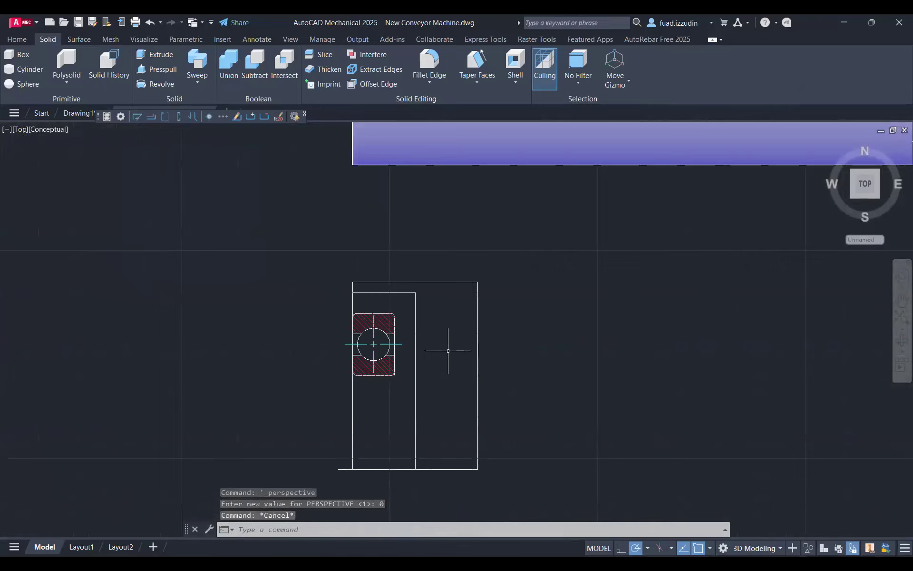
type("REV")
key("Return")
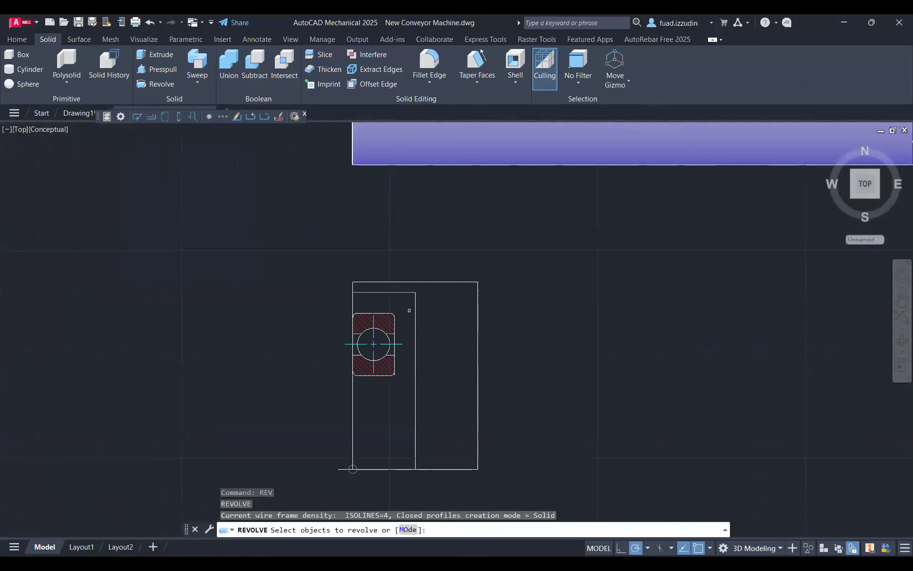
left_click(417, 306)
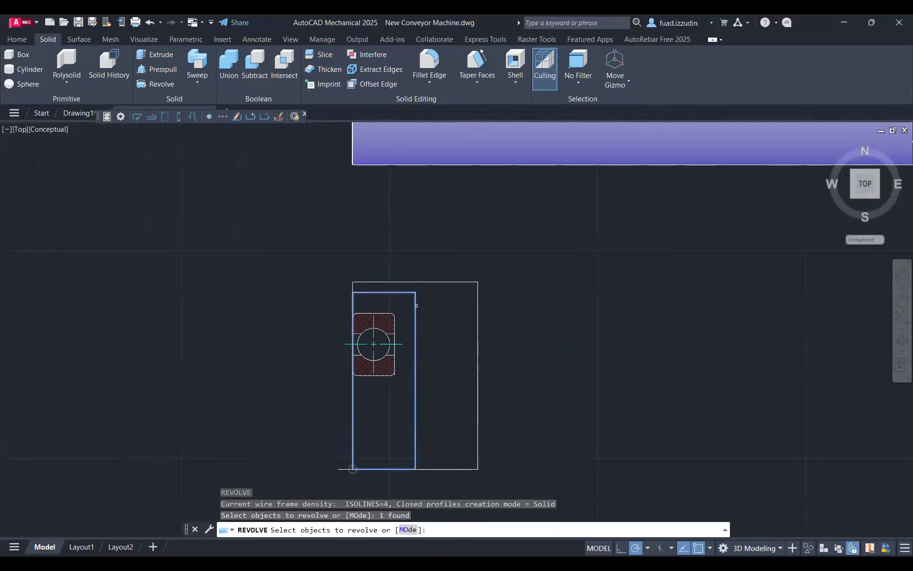
key("Return")
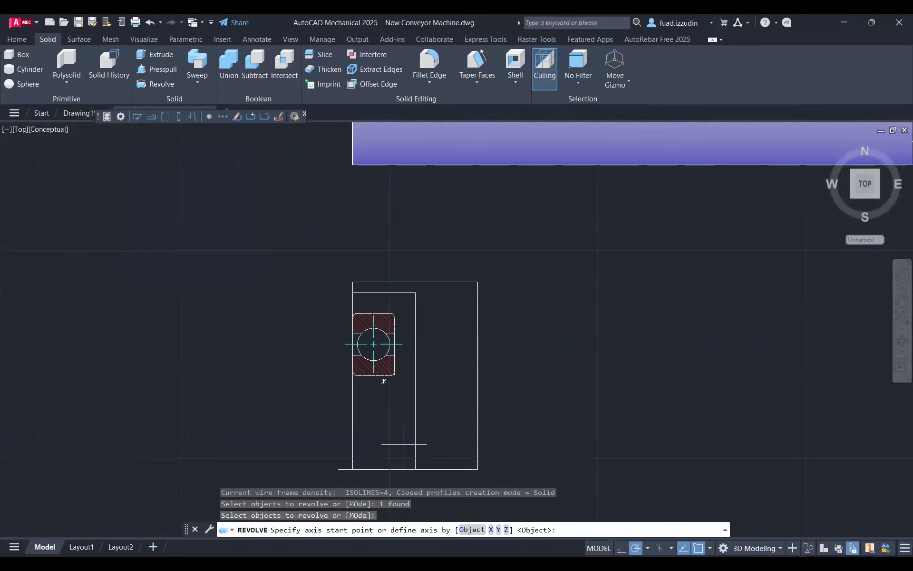
left_click(415, 470)
left_click(478, 470)
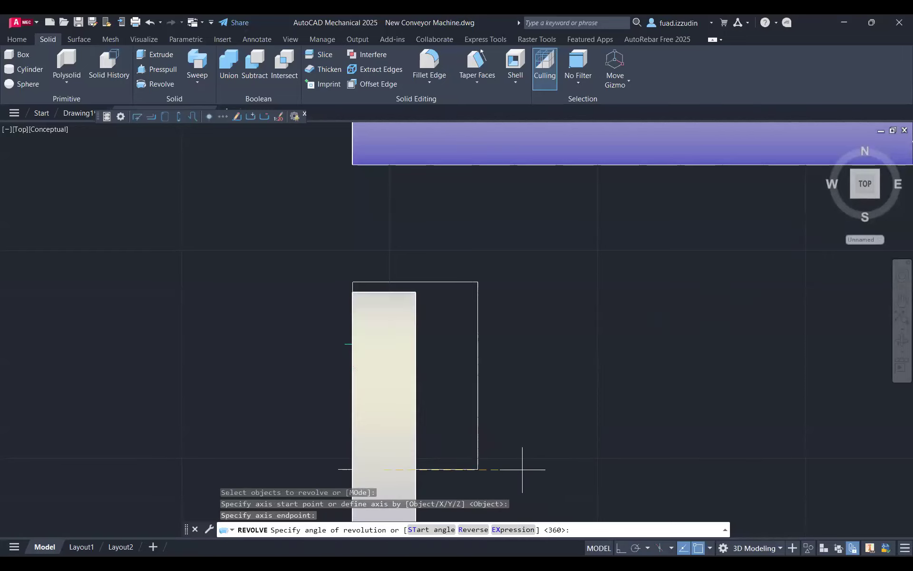
type("90")
key("Return")
- Stretch the quarter-revolved solid beside the roller by the grip on its end face, entering 360
left_click(851, 197)
scroll(563, 335, "up", 8)
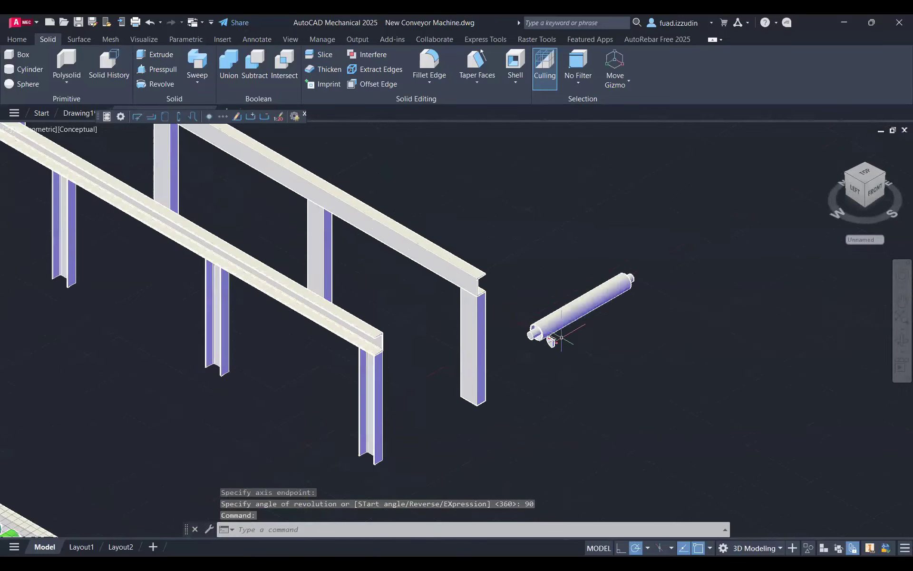
scroll(536, 350, "up", 8)
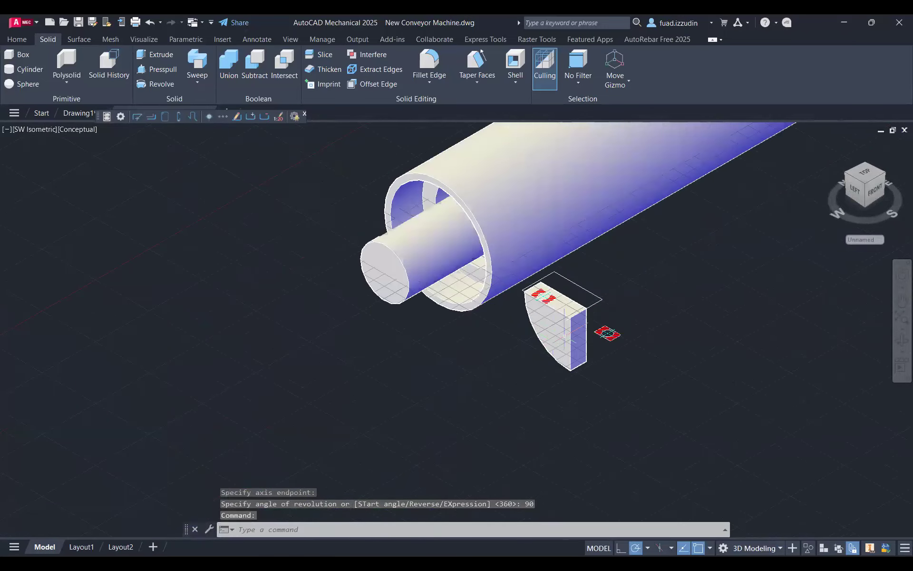
left_click(603, 346)
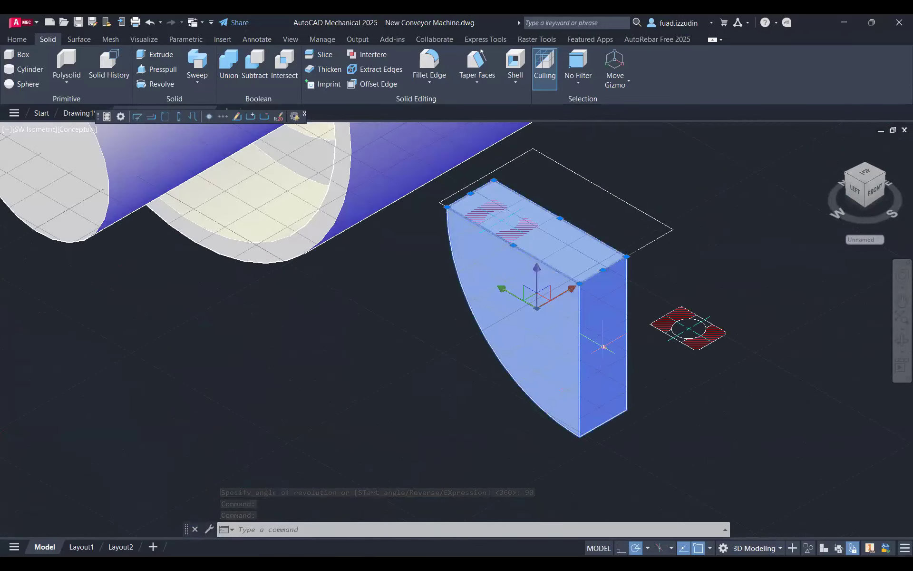
left_click(603, 347)
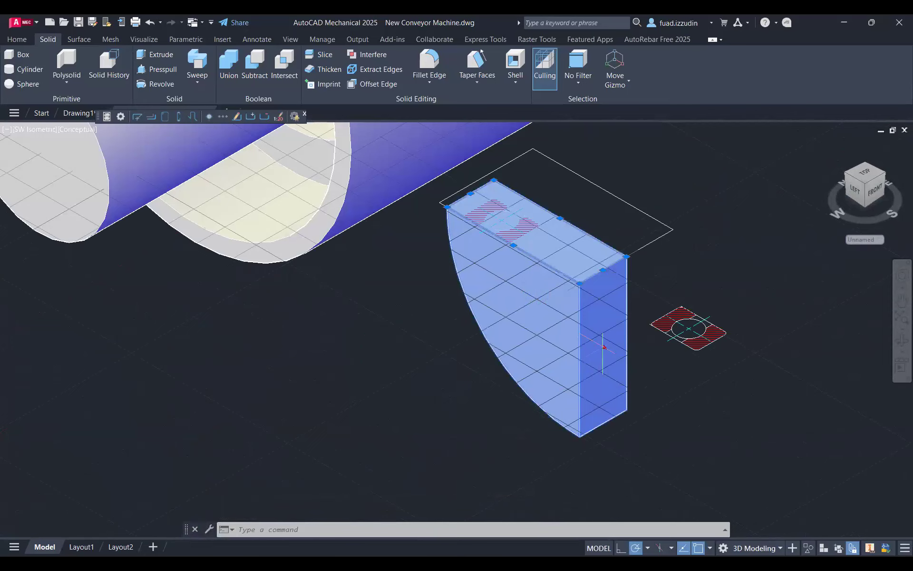
middle_click_drag(667, 230, 534, 256, "shift")
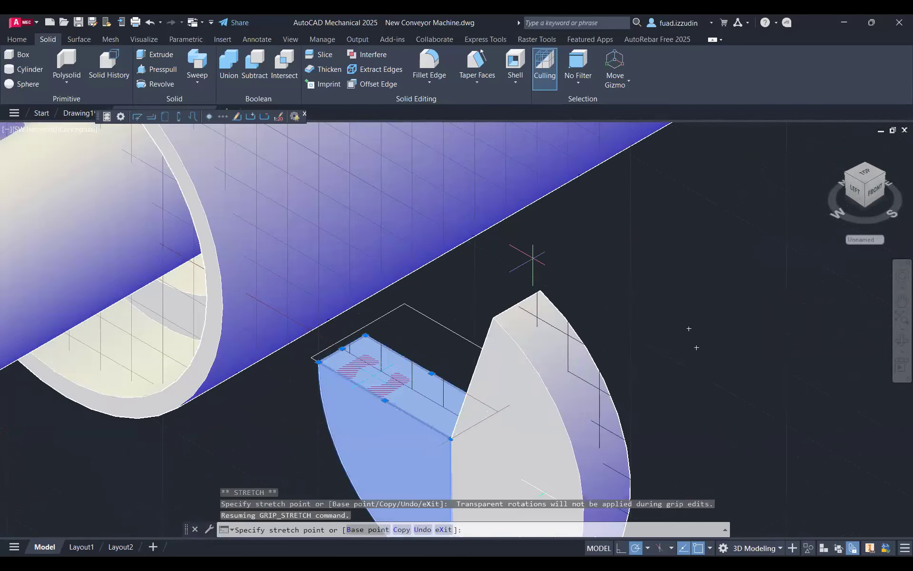
type("360")
key("Return")
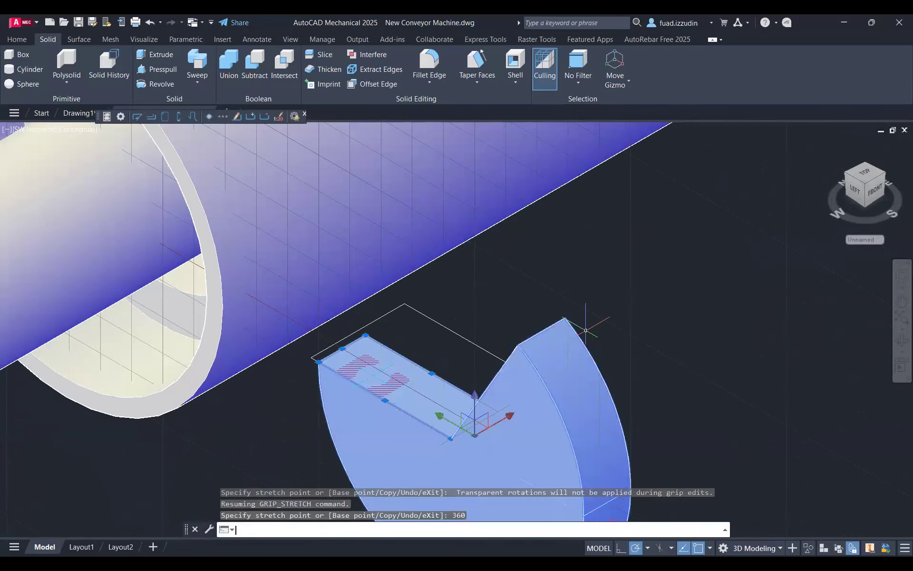
- Undo the grip stretch and the 90-degree revolve beside the roller, back to the flat profiles in the Top view
left_click(663, 343)
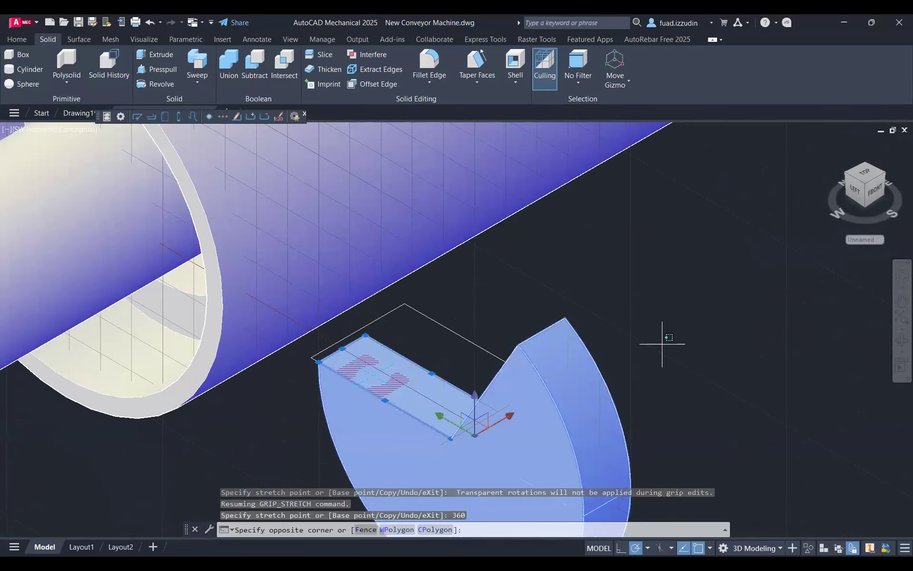
key("Escape")
key("ctrl+z")
key("ctrl+z")
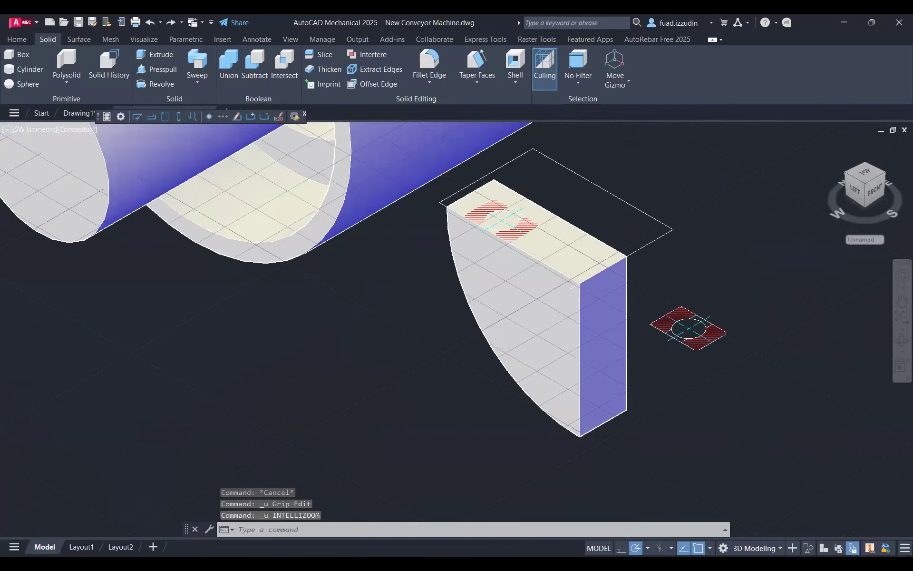
key("ctrl+z")
key("ctrl+z")
key("ctrl+z")
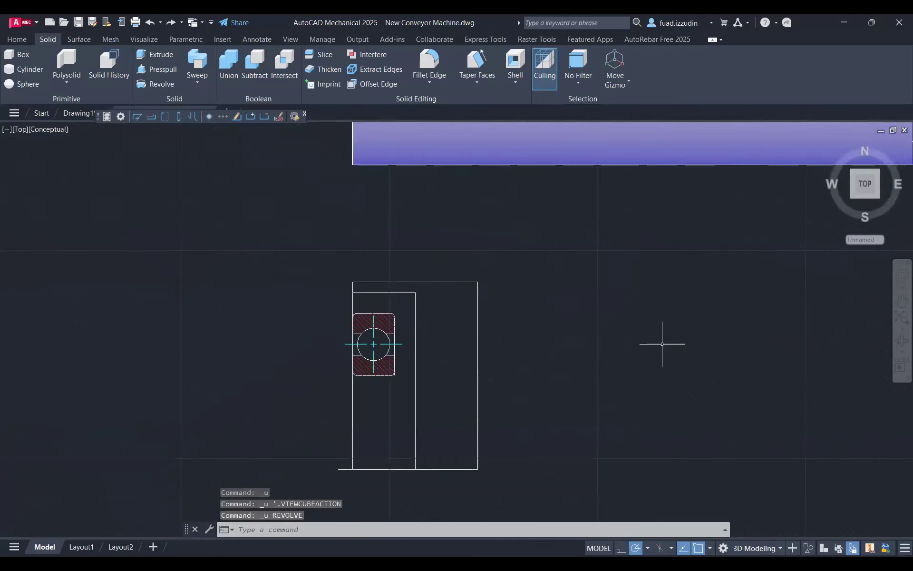
- Revolve the inner rectangle around the bearing section 360 degrees about its lower horizontal edge
type("rev")
key("Return")
left_click(415, 408)
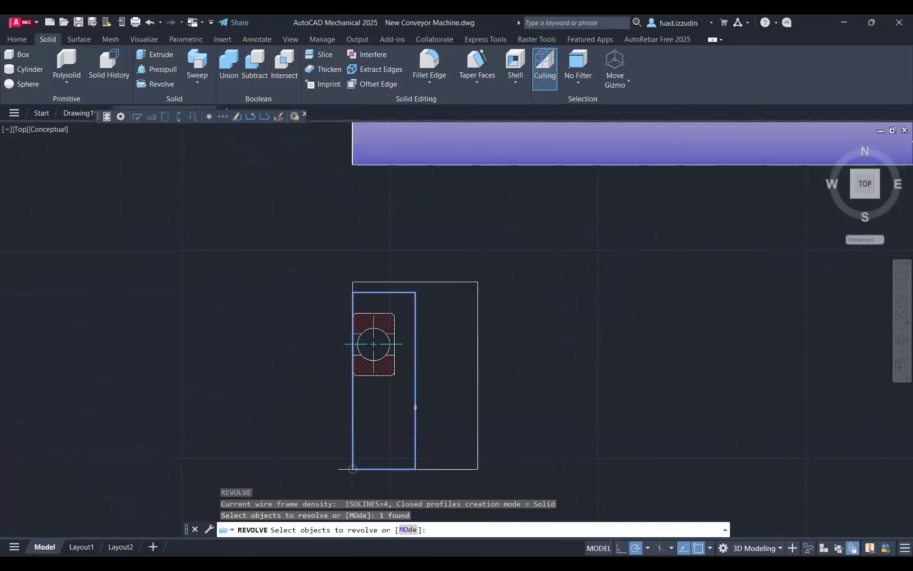
key("Return")
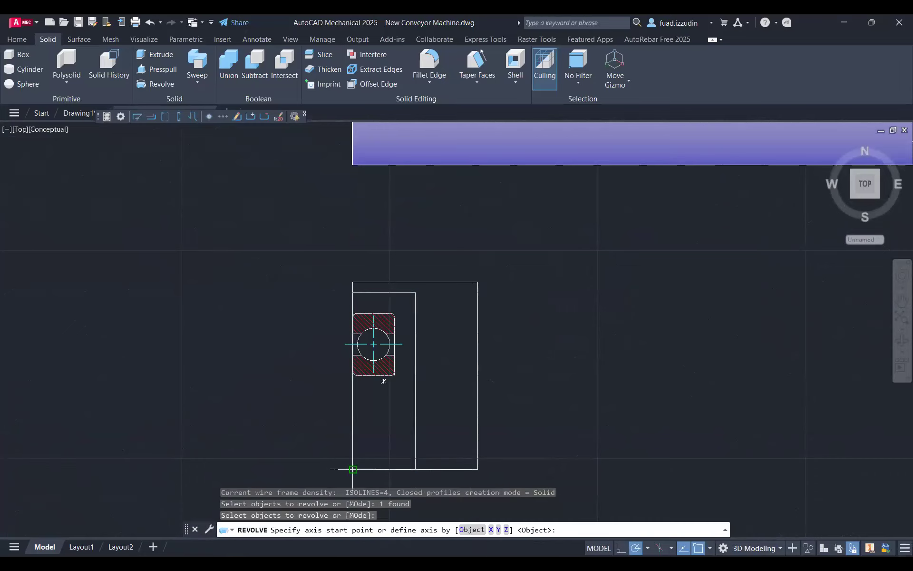
left_click(352, 469)
left_click(415, 469)
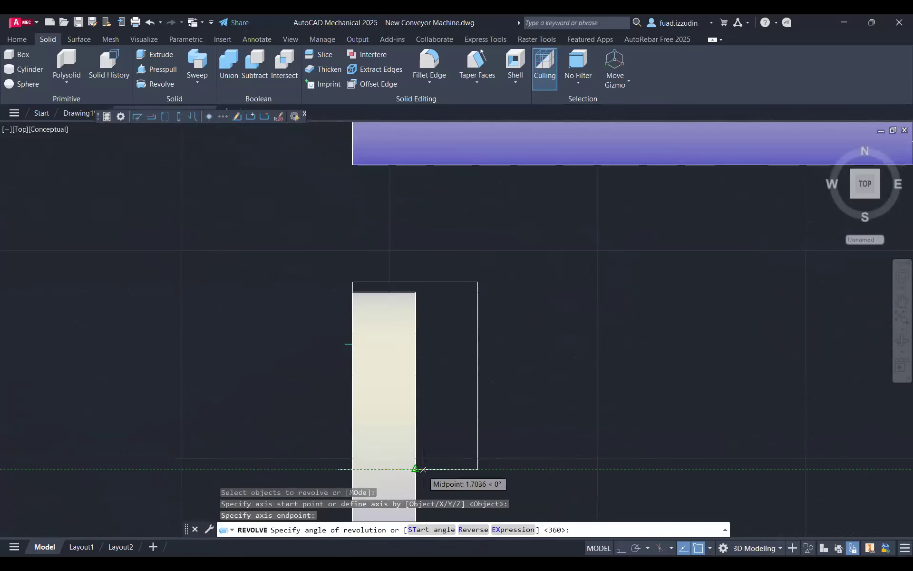
key("Return")
middle_click_drag(396, 355, 409, 284)
key("Escape")
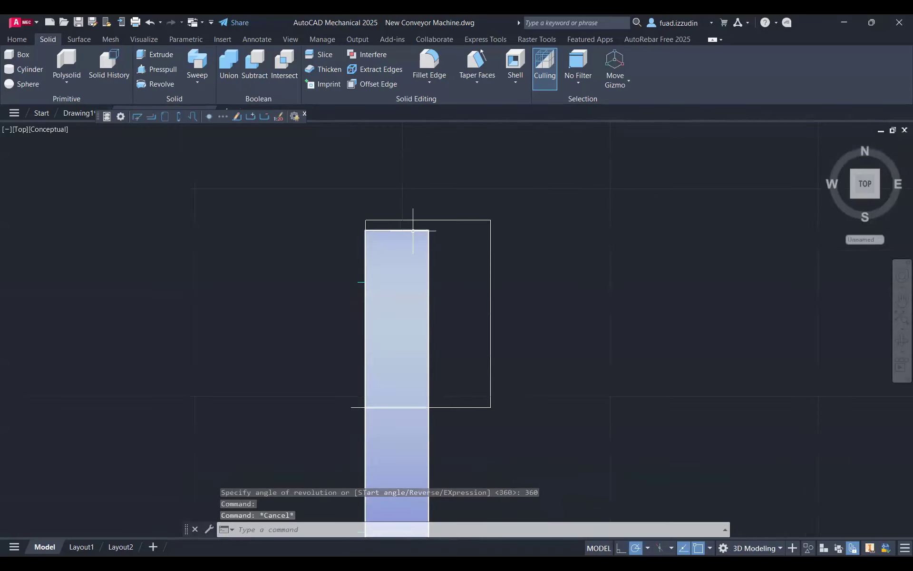
- Revolve the outer housing profile 360 degrees about its lower horizontal edge
scroll(413, 231, "down", 4)
scroll(448, 285, "up", 3)
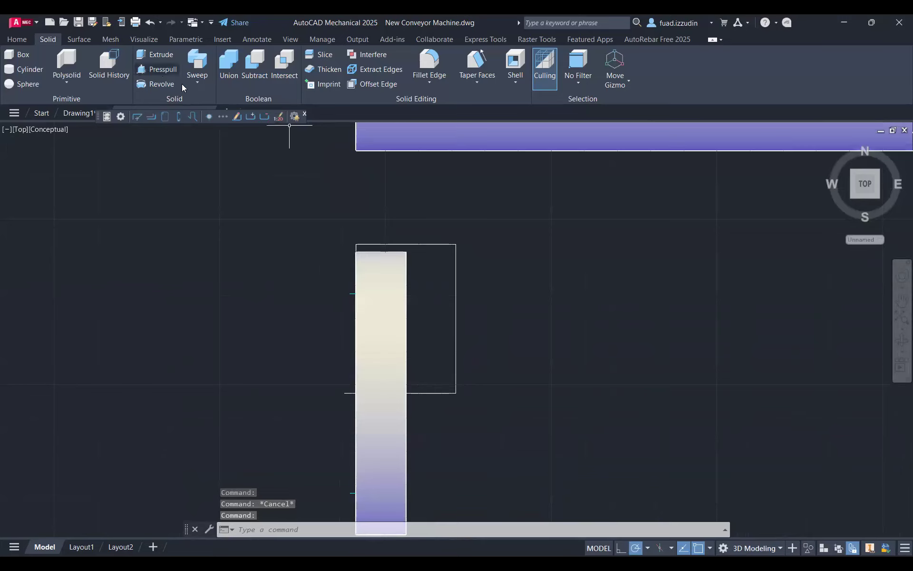
left_click(164, 83)
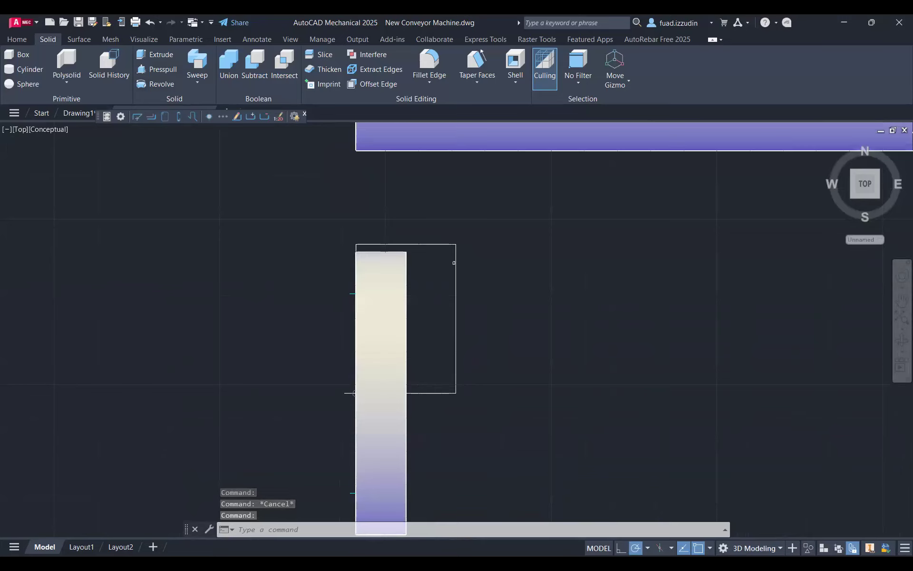
left_click(354, 393)
key("Return")
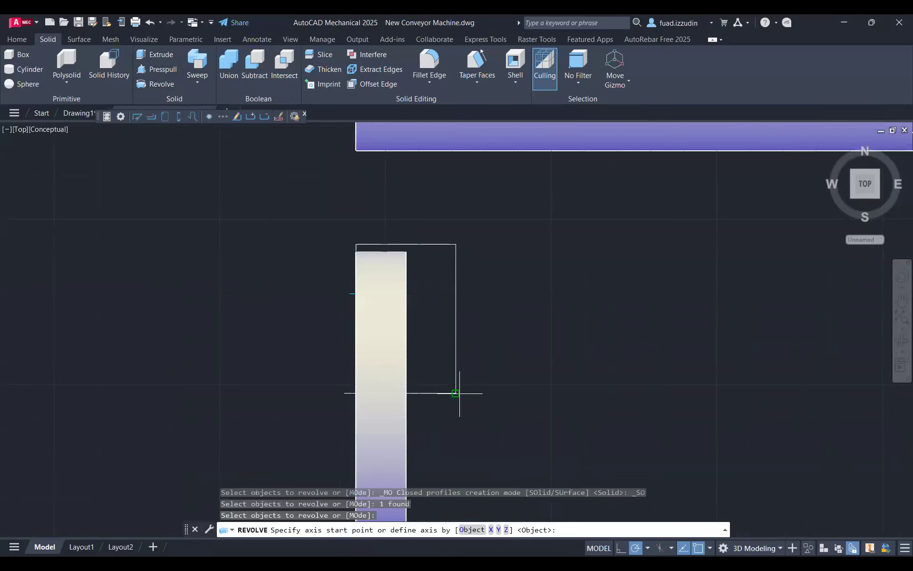
left_click(455, 393)
left_click(398, 392)
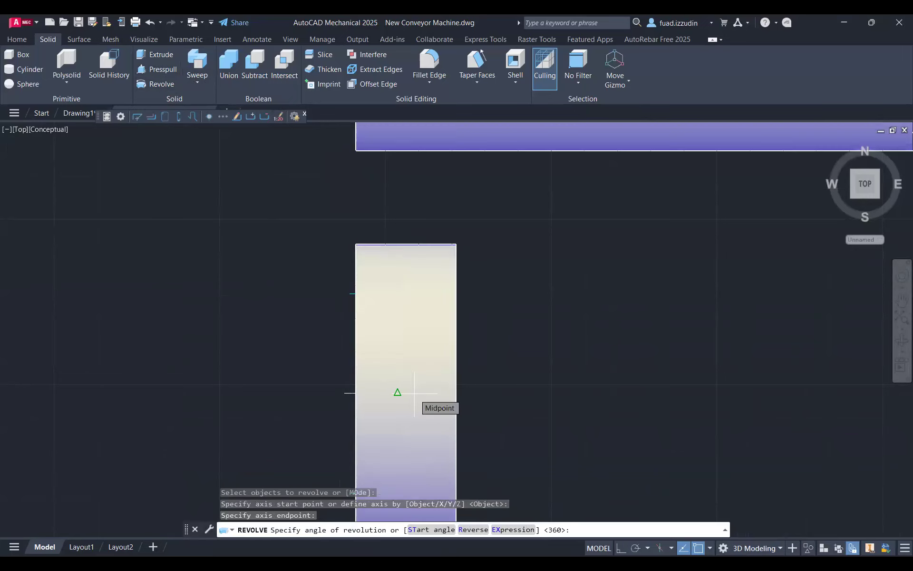
type("360")
key("Return")
key("Escape")
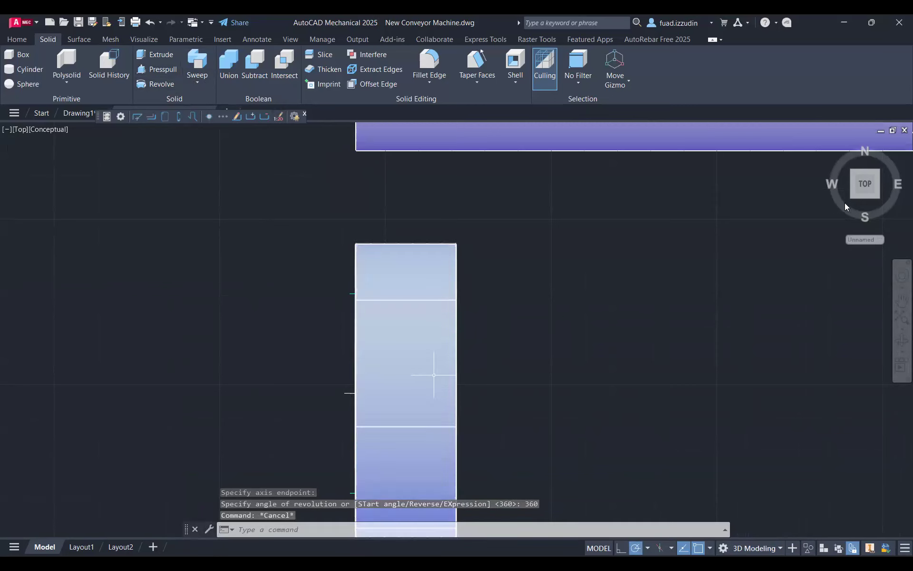
- Try to subtract from the revolved outer housing body in the SW Isometric view
left_click(257, 78)
left_click(851, 198)
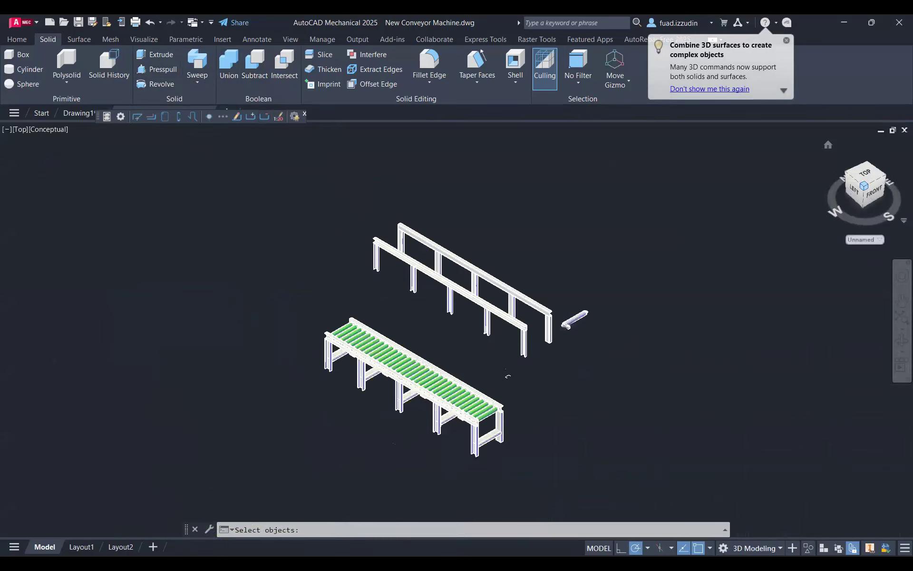
scroll(563, 332, "up", 10)
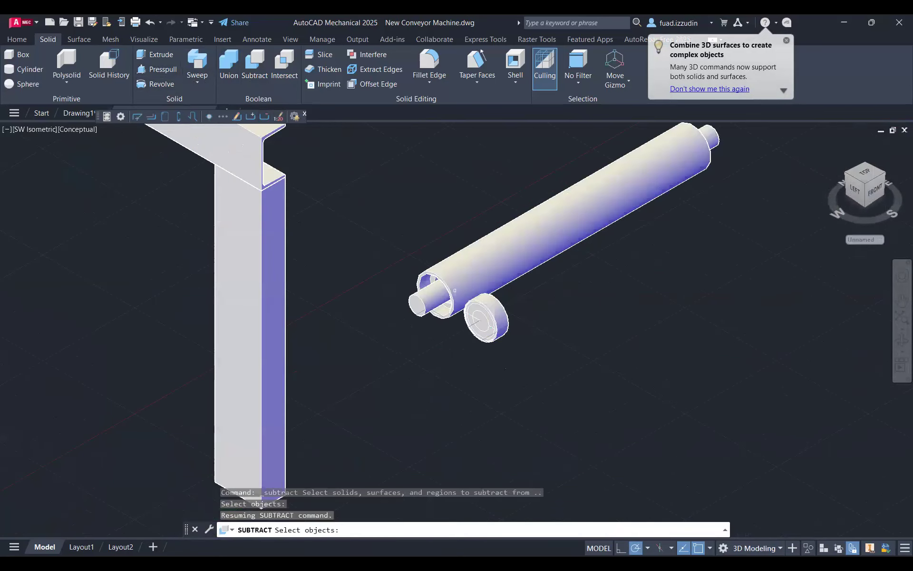
scroll(455, 290, "up", 3)
left_click(547, 335)
key("Return")
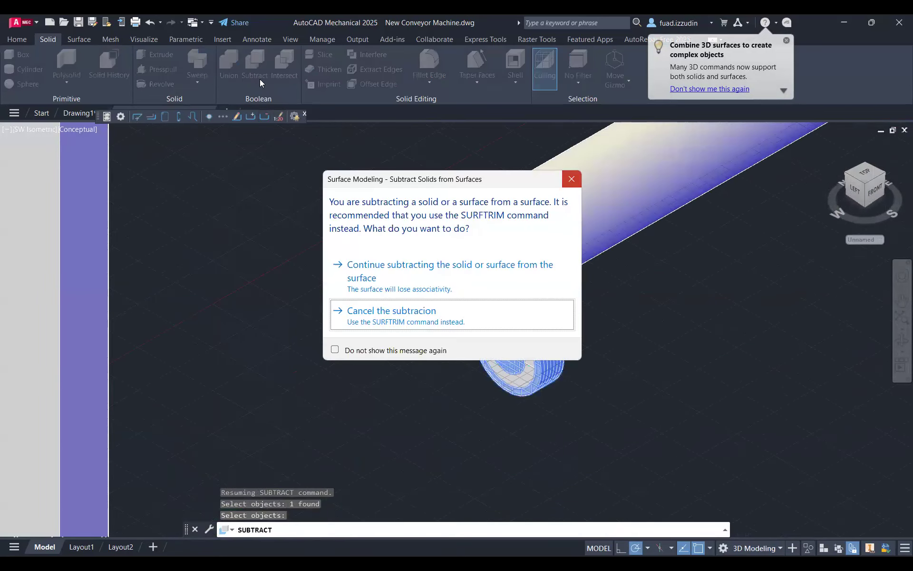
key("Escape")
left_click(259, 78)
scroll(486, 287, "up", 3)
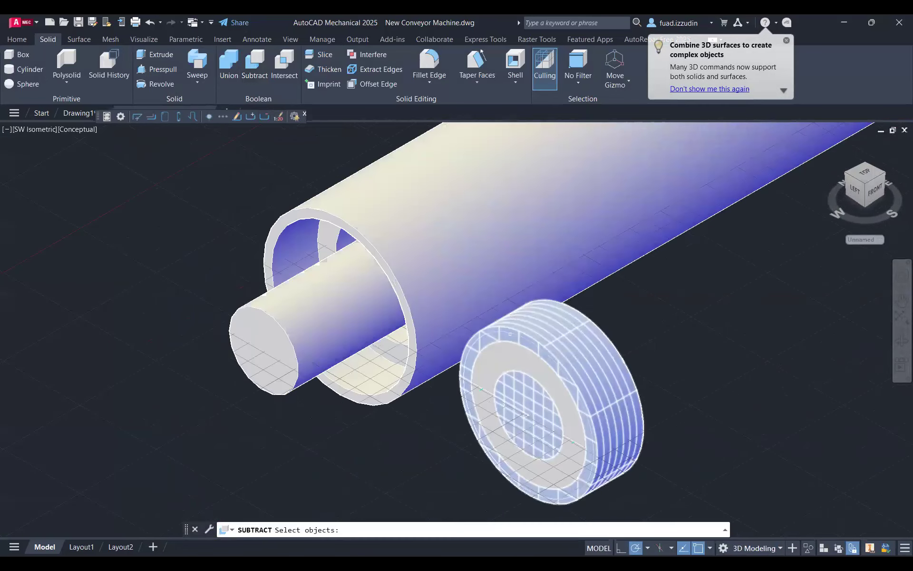
left_click(577, 356)
key("Return")
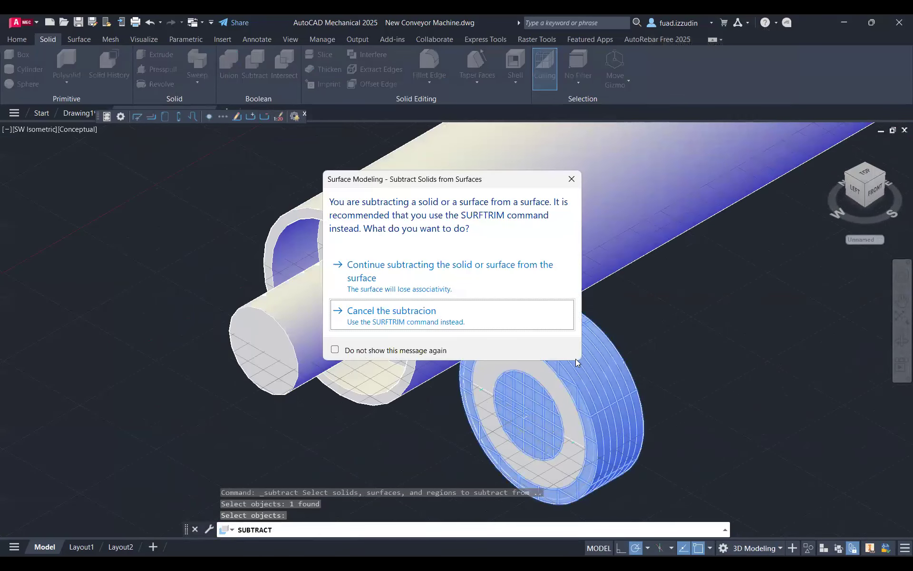
key("Escape")
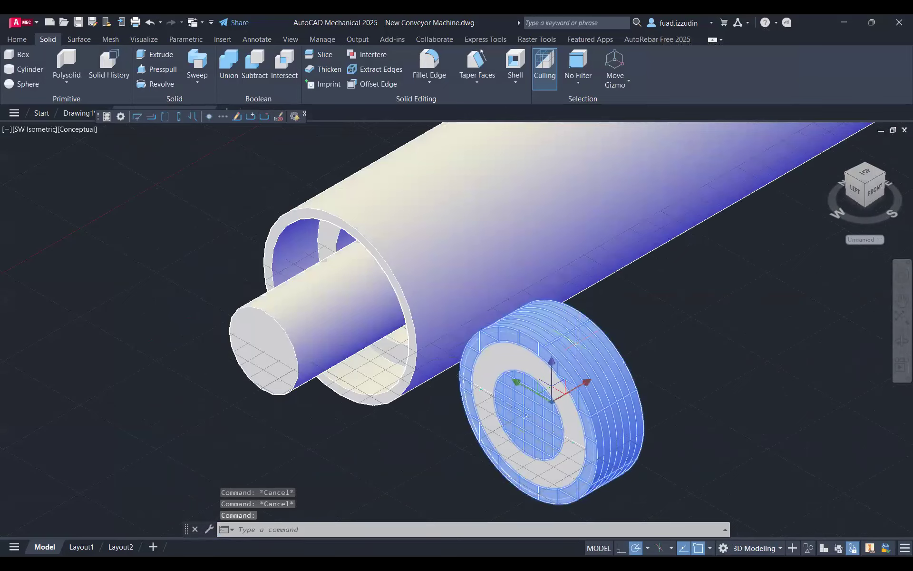
- Undo the subtraction attempts and the revolve of the outer housing profile
key("ctrl+z")
key("ctrl+z")
key("ctrl+z")
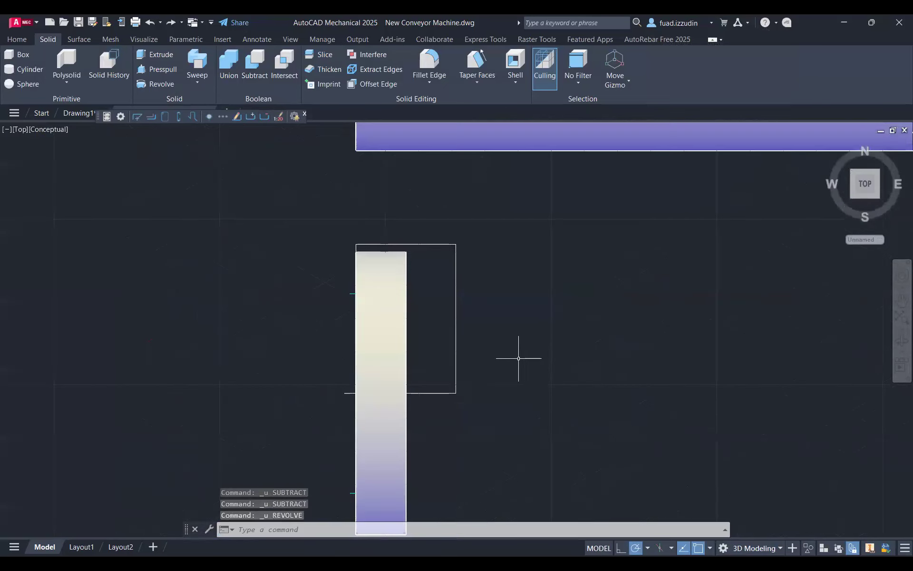
- Explode the outer housing profile into separate segments
left_click(457, 311)
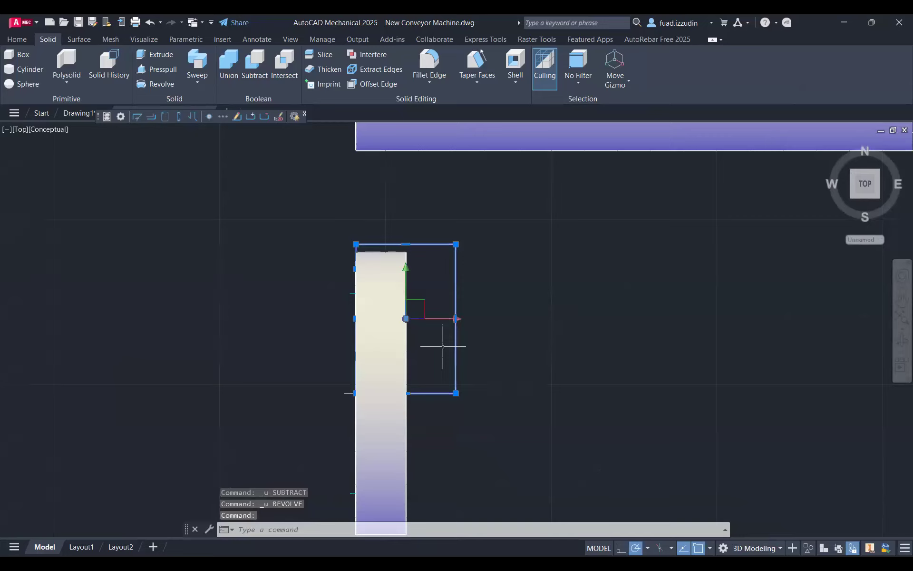
type("EXPLODE")
left_click(249, 427)
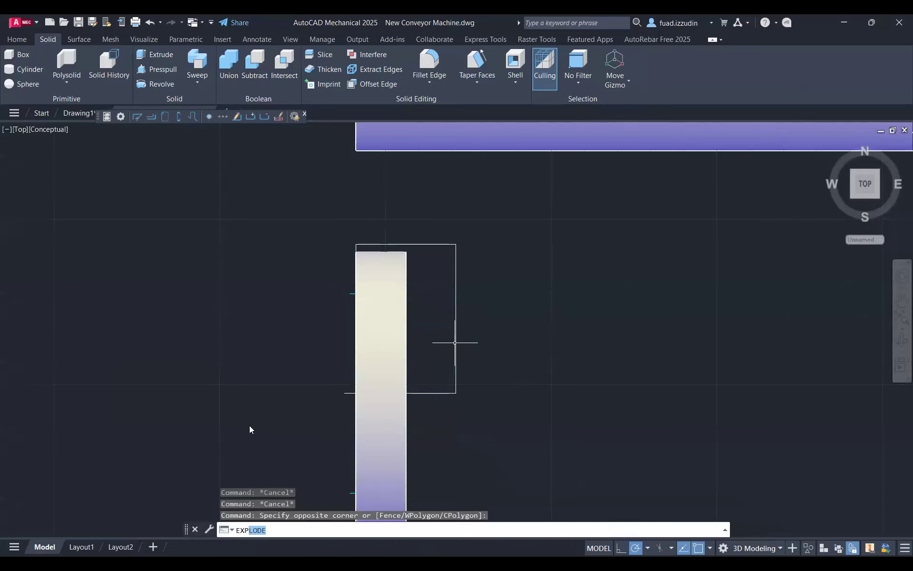
- Set the visual style of the Top view to 2D Wireframe
left_click(57, 133)
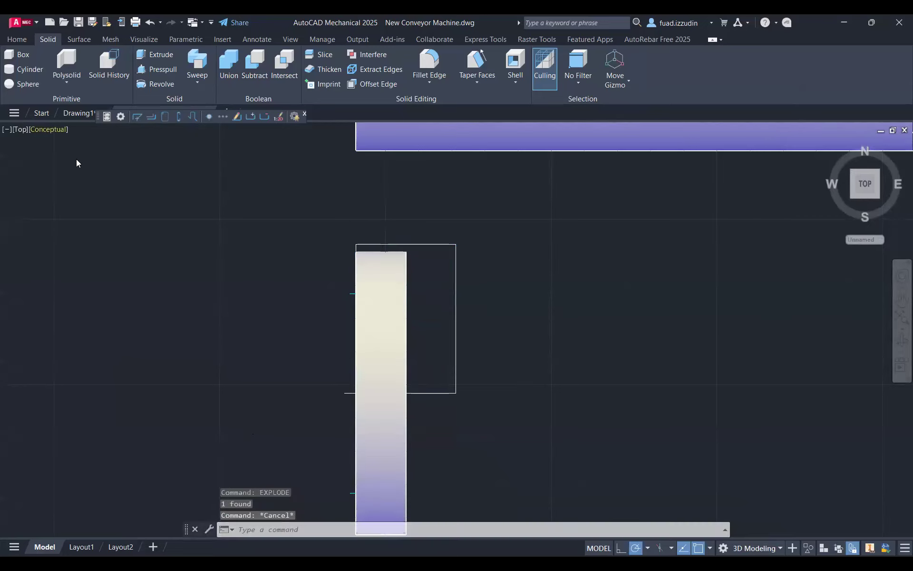
left_click(76, 159)
left_click(338, 230)
key("Escape")
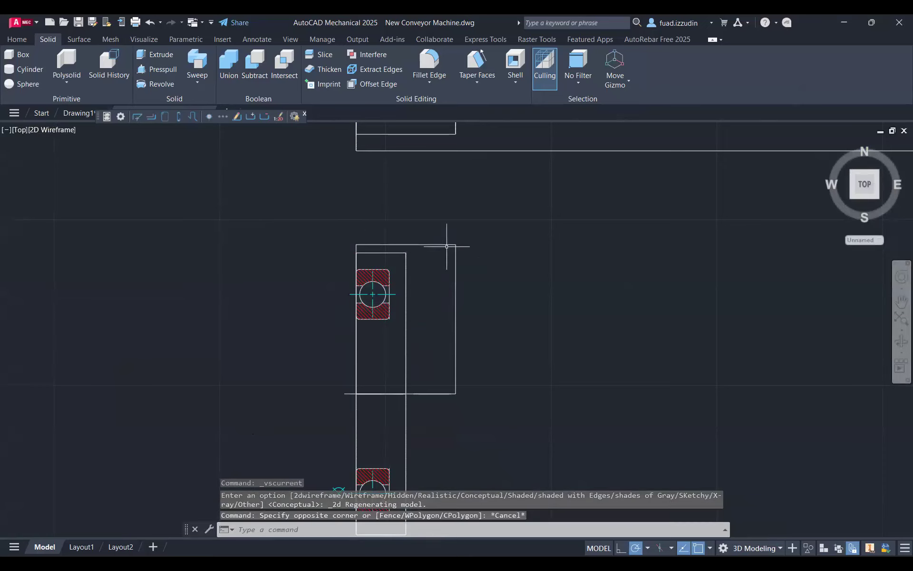
- Join the upper, lower and both vertical edges of the outer housing profile into one polyline
left_click(464, 257)
left_click(438, 234)
left_click(434, 411)
left_click(430, 383)
scroll(360, 242, "up", 10)
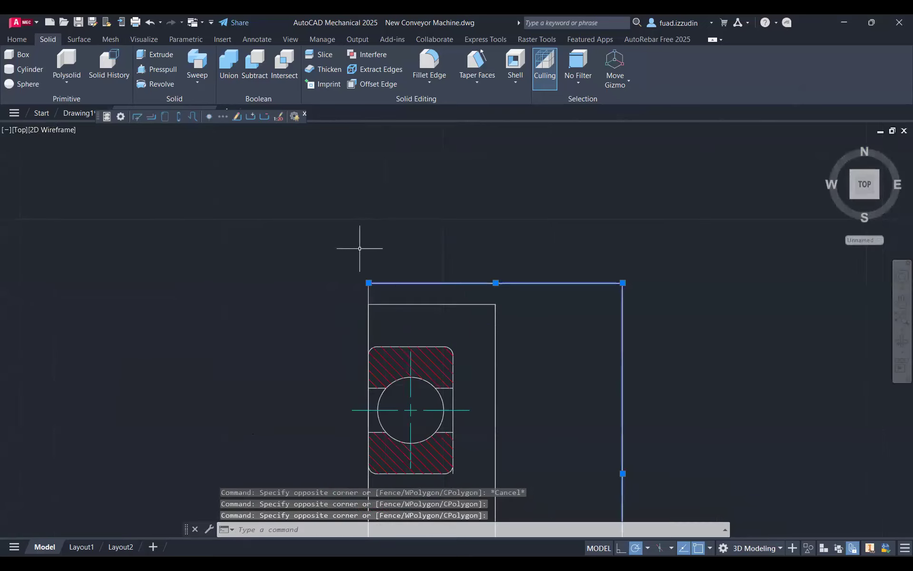
left_click(330, 316)
left_click(292, 304)
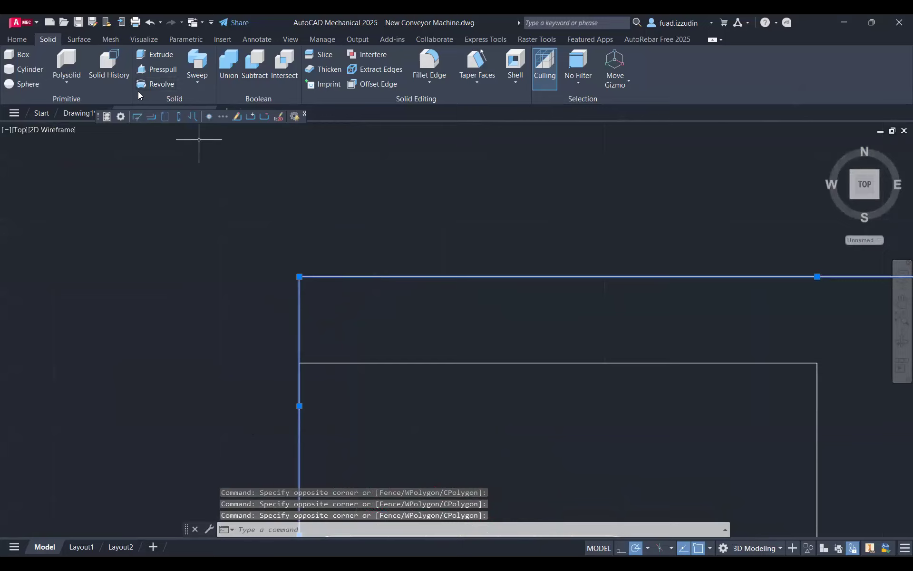
type("join")
key("Return")
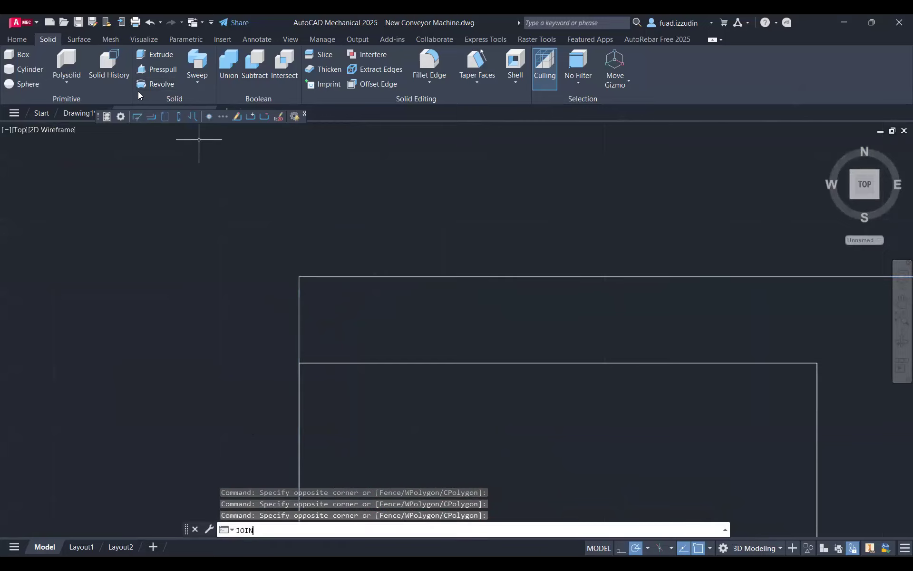
- Revolve the joined outer housing profile 360 degrees about its lower horizontal edge, switching to the SW Isometric view
scroll(383, 286, "down", 5)
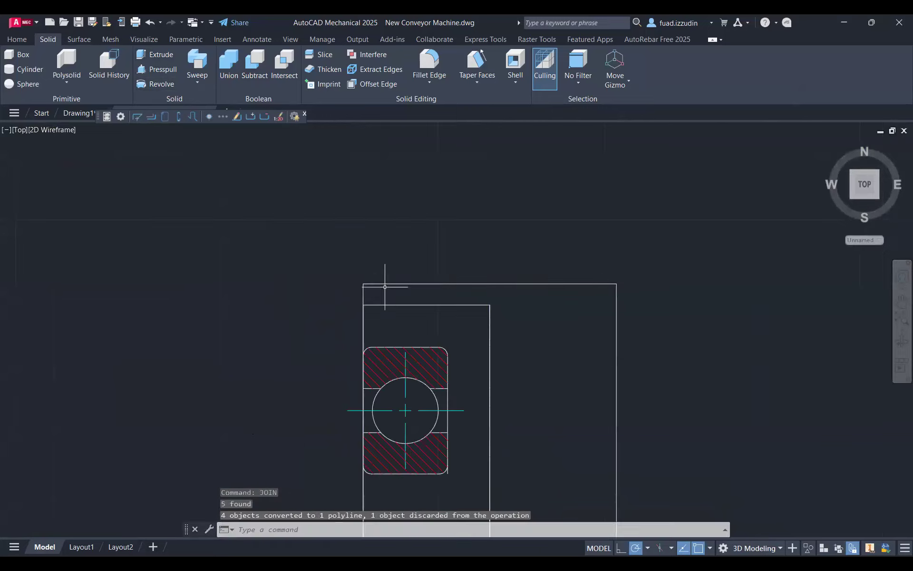
left_click(154, 87)
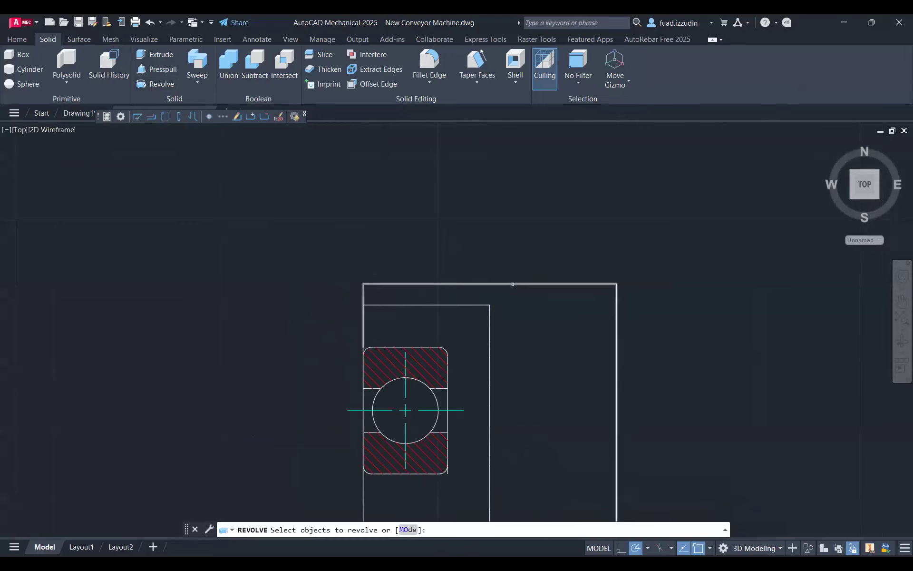
left_click(513, 284)
scroll(481, 269, "down", 3)
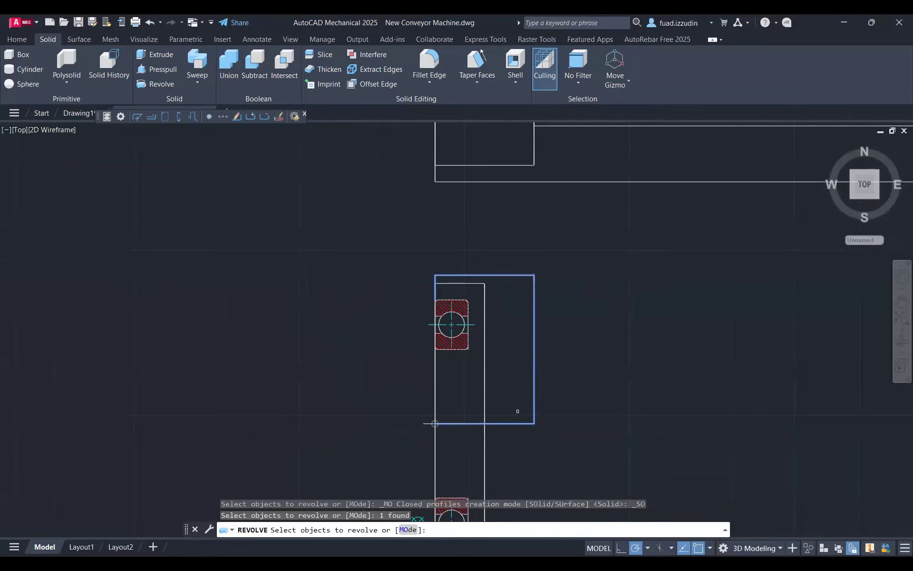
key("Return")
left_click(535, 423)
left_click(540, 400)
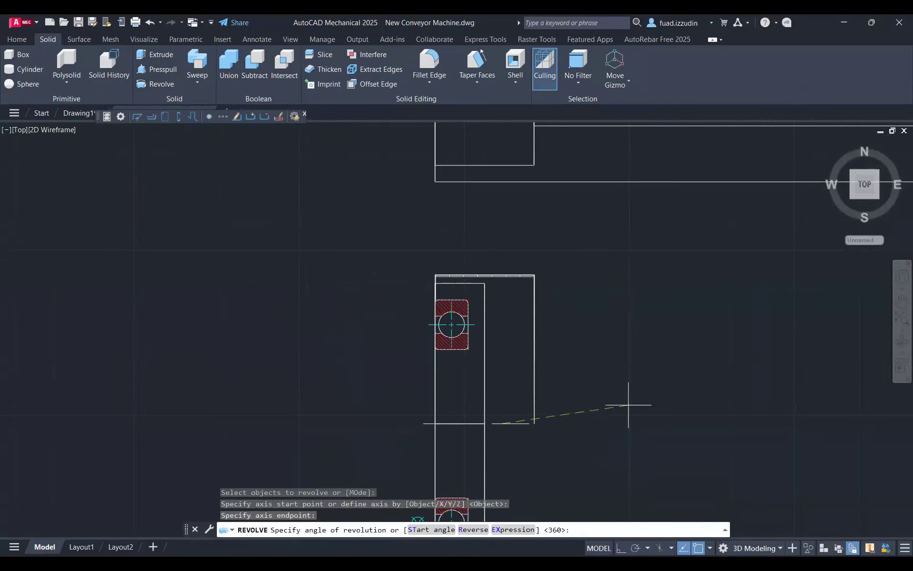
left_click(852, 196)
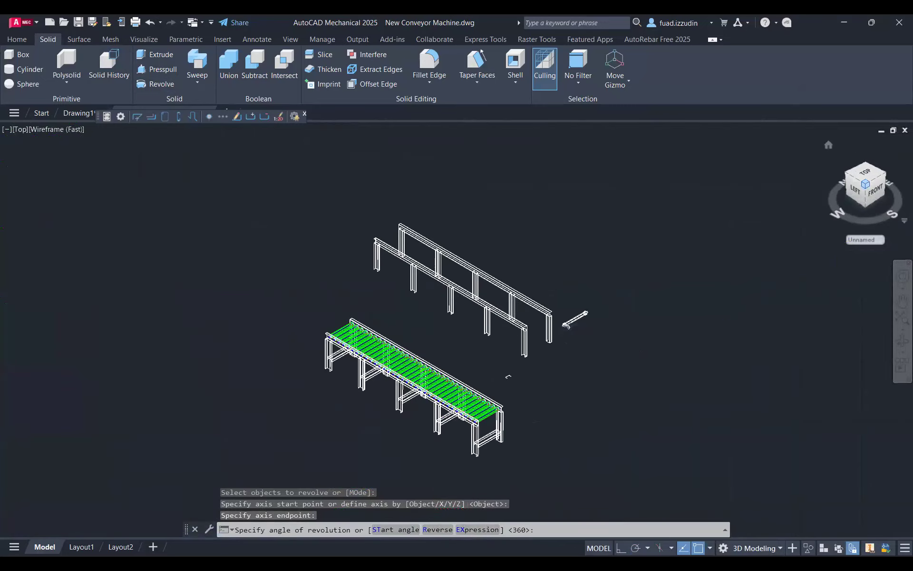
scroll(519, 320, "up", 6)
scroll(391, 331, "up", 8)
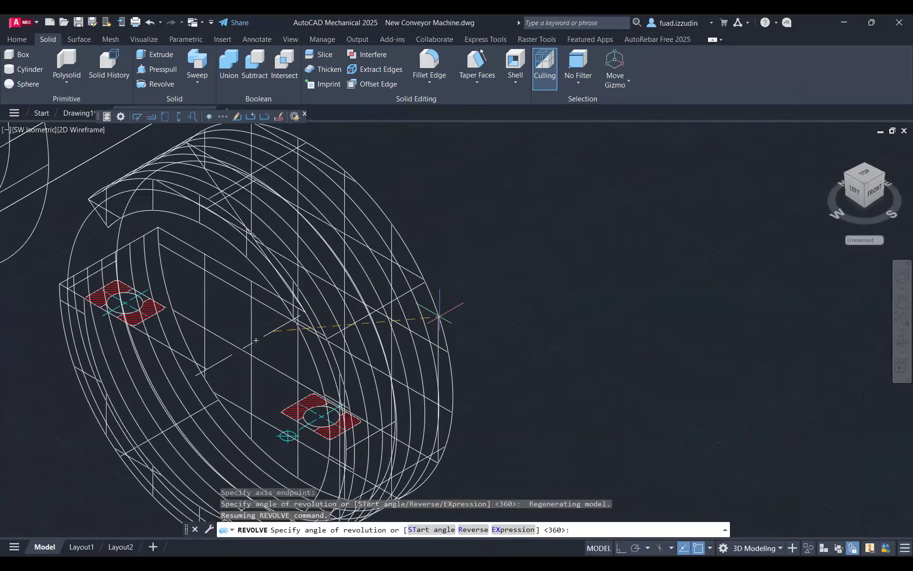
type("360")
key("Return")
left_click(427, 286)
type("m")
key("Return")
left_click(206, 369)
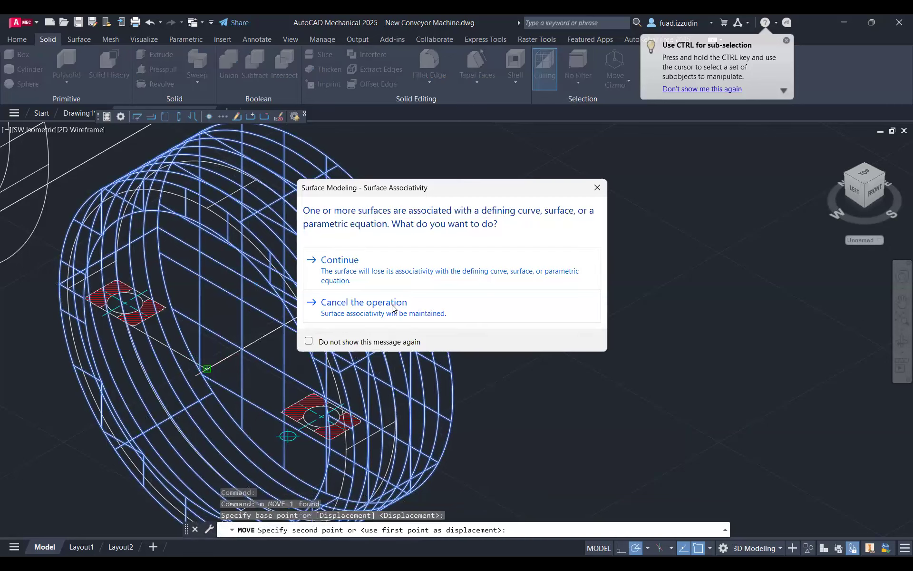
key("Escape")
key("Escape")
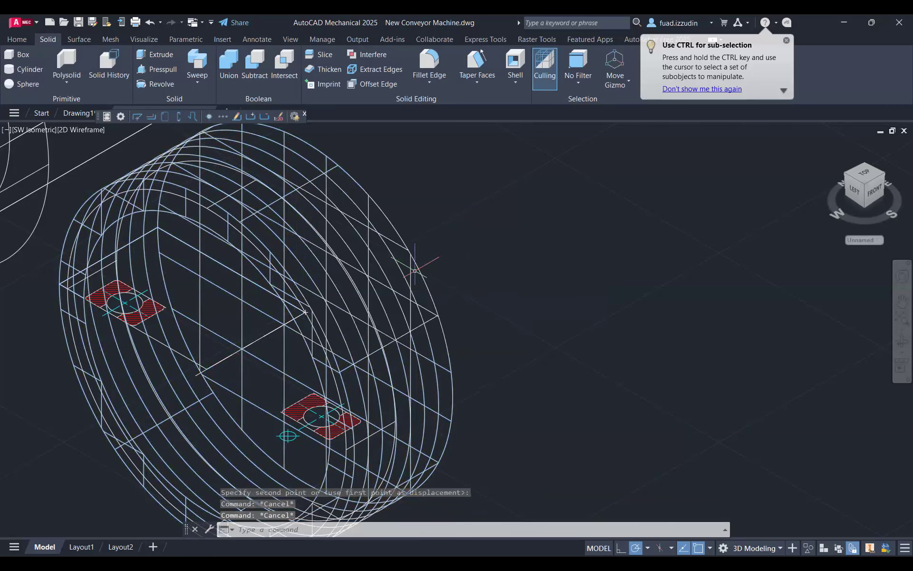
- Try to move the revolved outer housing body away from the bearing drawing with the Move command
type("m")
key("Return")
left_click(207, 369)
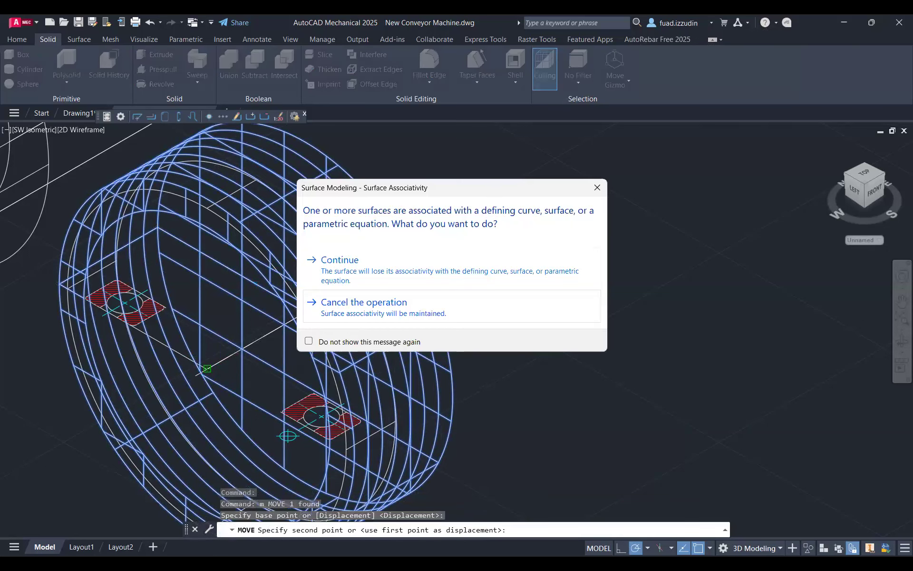
key("Escape")
key("Escape")
type("m")
key("Escape")
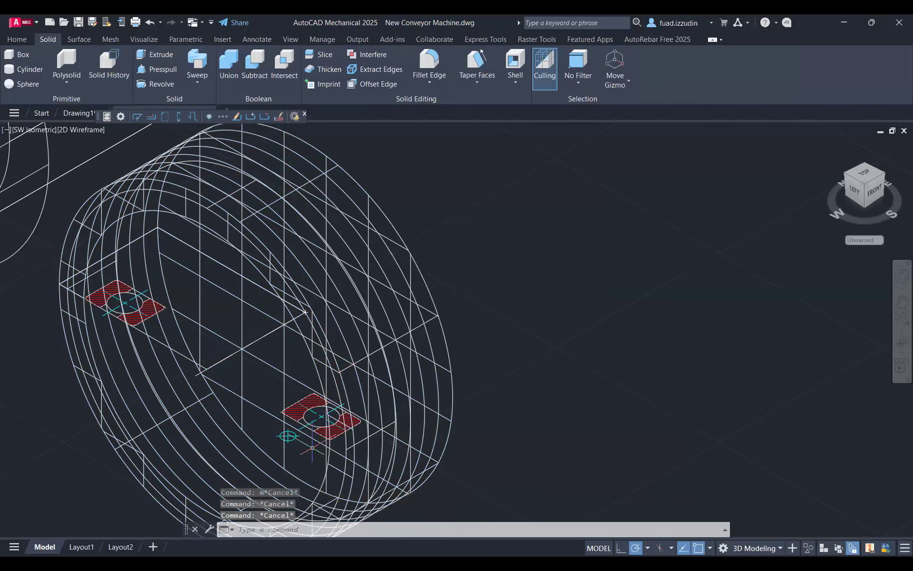
- Try to shift the revolved outer housing body along the X axis with 3DMOVE
type("3d")
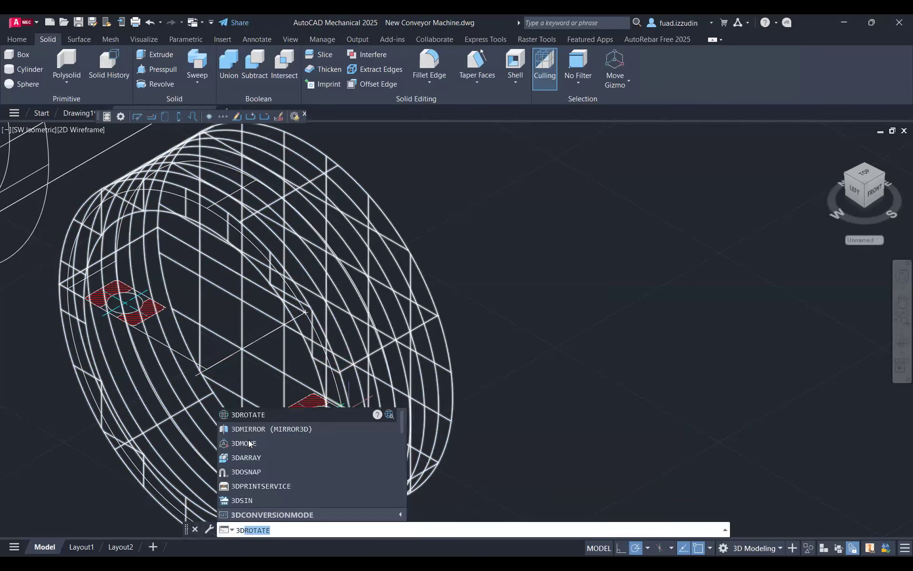
key("Return")
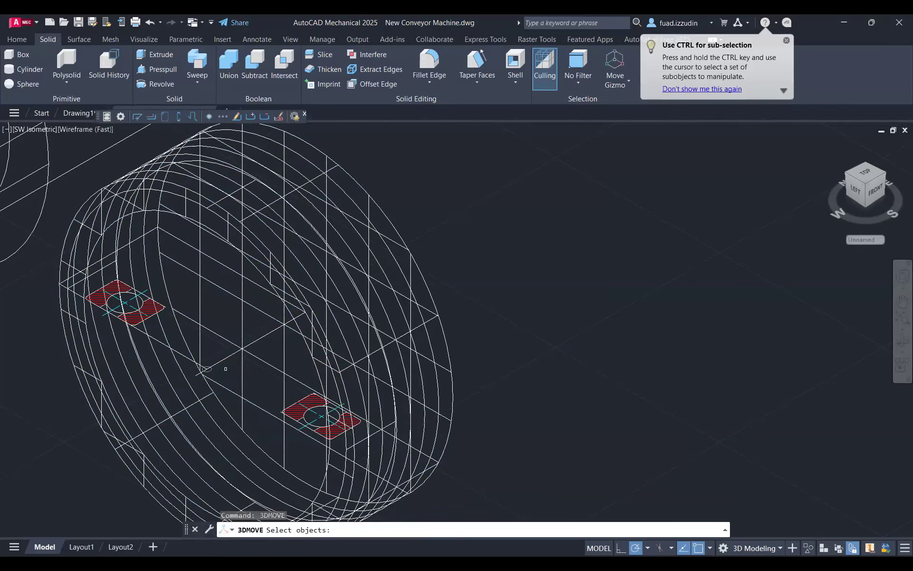
left_click(411, 281)
key("Return")
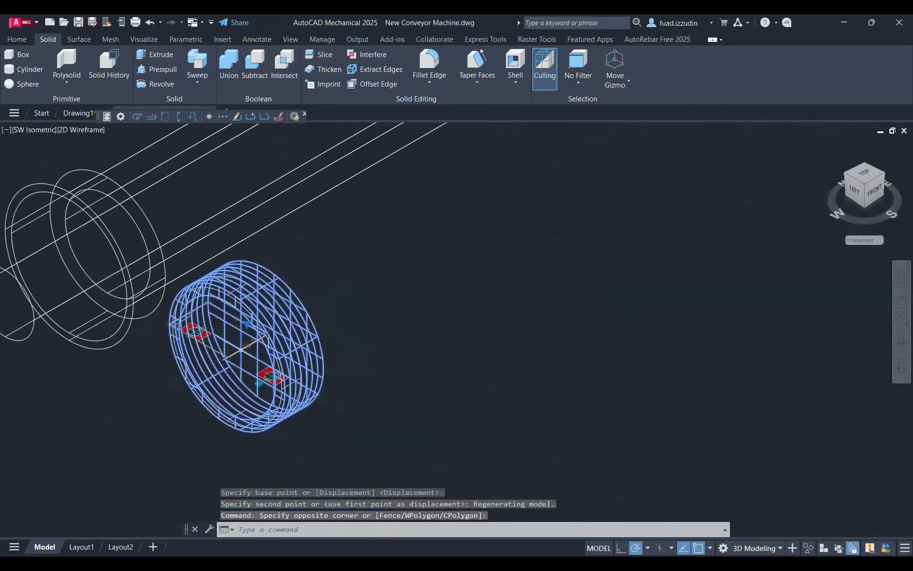
scroll(228, 353, "up", 5)
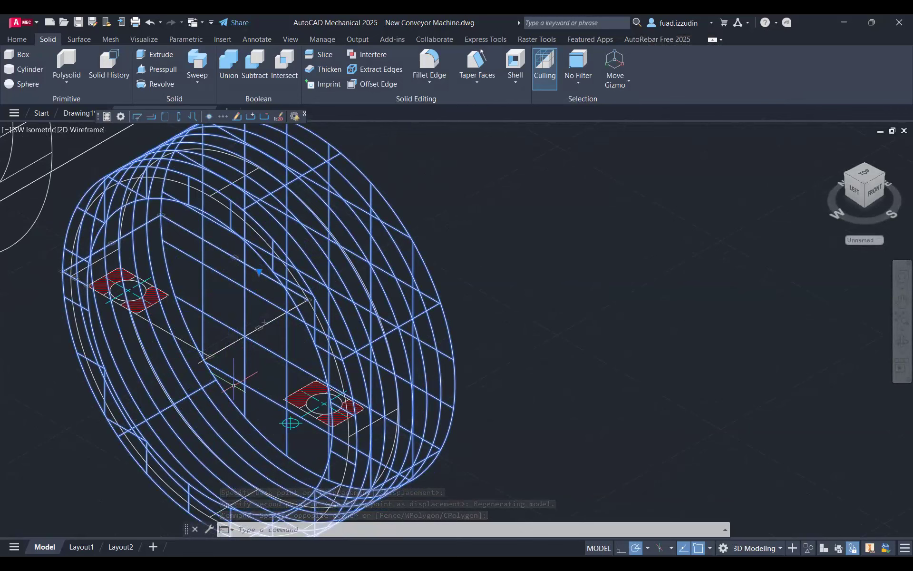
type("3d")
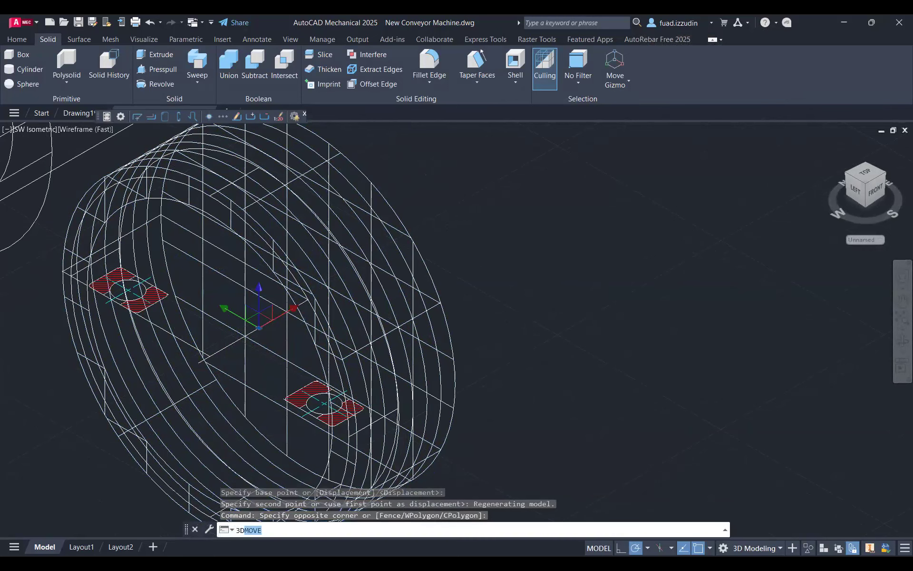
key("Return")
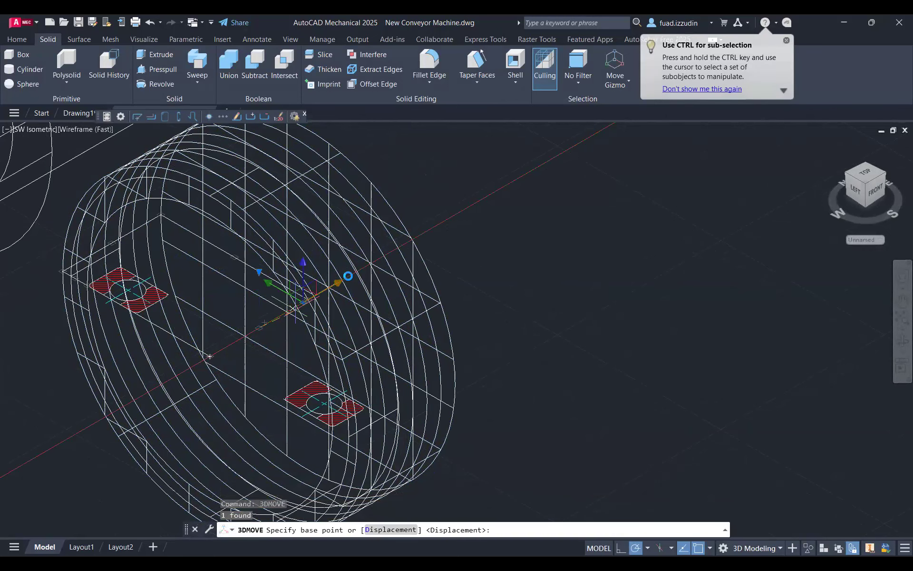
left_click(348, 276)
left_click(351, 264)
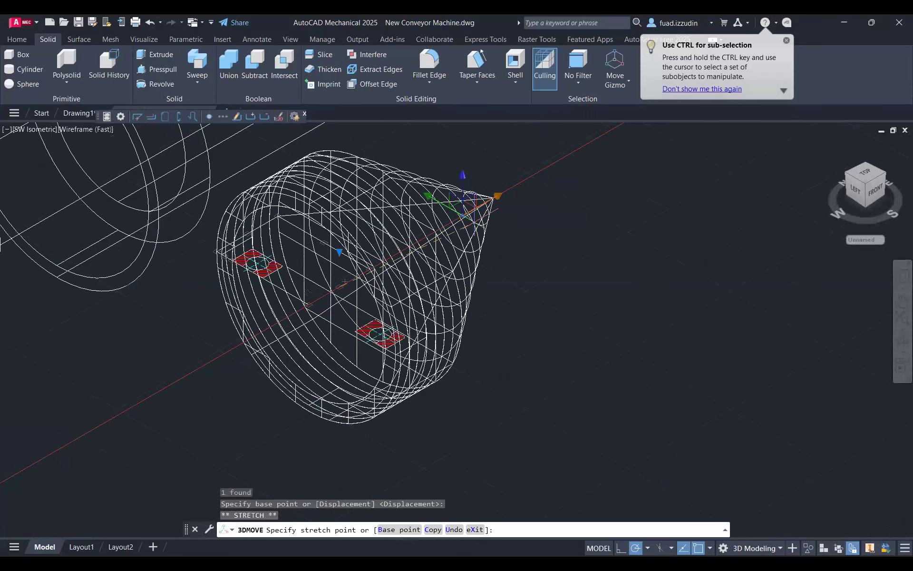
scroll(497, 195, "down", 3)
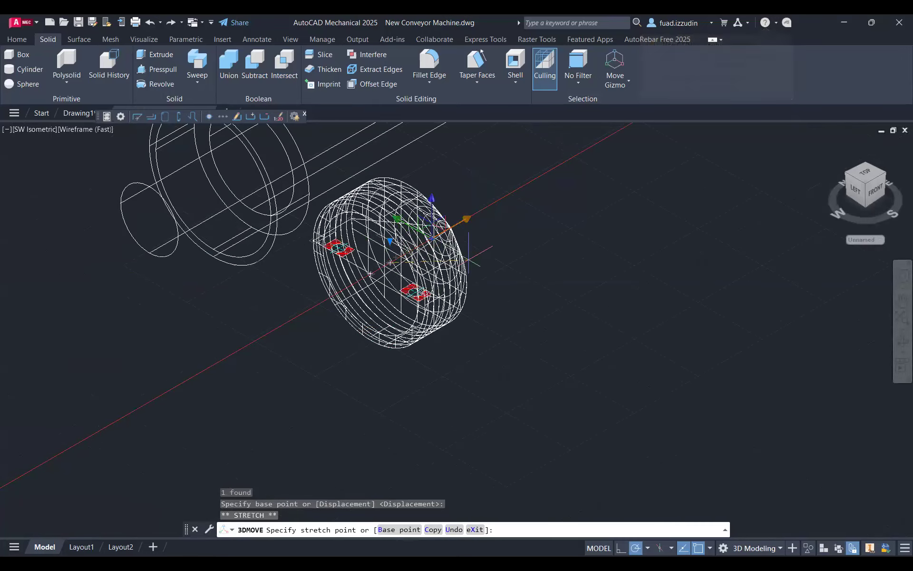
left_click(116, 141)
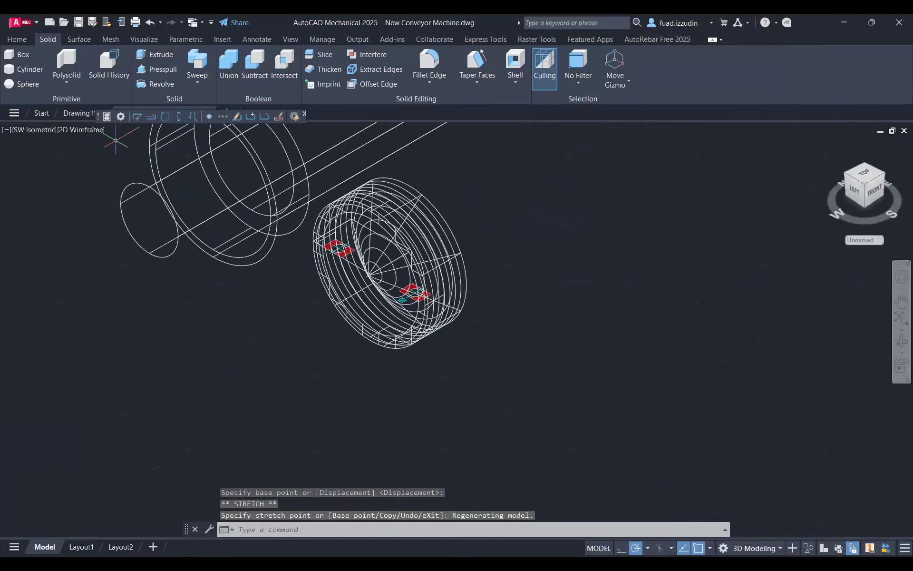
- Set the visual style to Realistic and move the deformed housing body along the X axis, clear of the inner disc
scroll(473, 248, "up", 2)
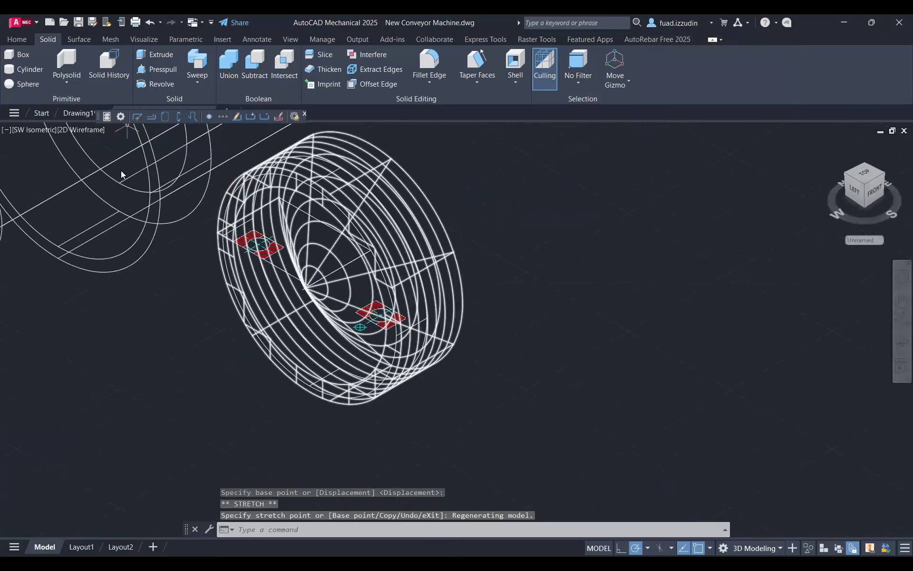
left_click(82, 129)
left_click(128, 196)
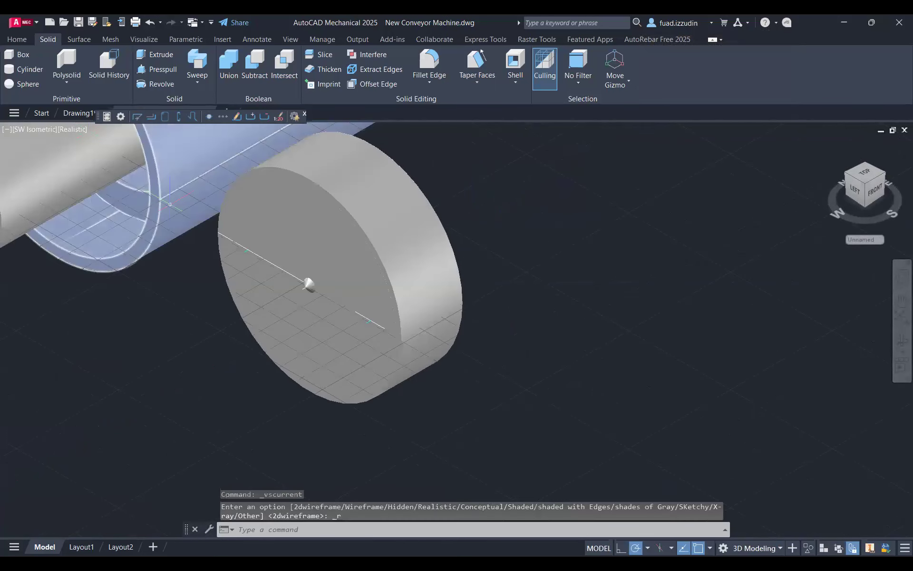
left_click(308, 284)
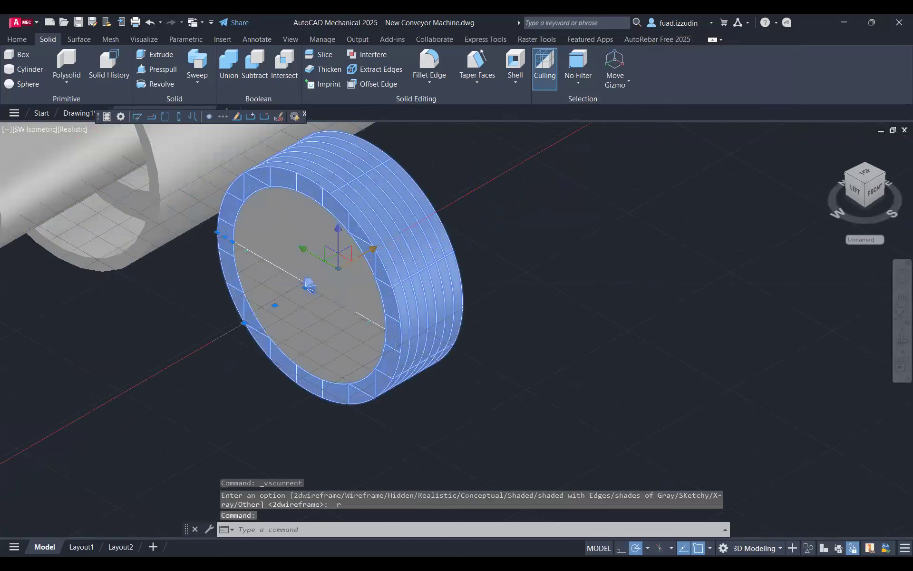
left_click(367, 252)
middle_click_drag(498, 185, 398, 330)
left_click(435, 301)
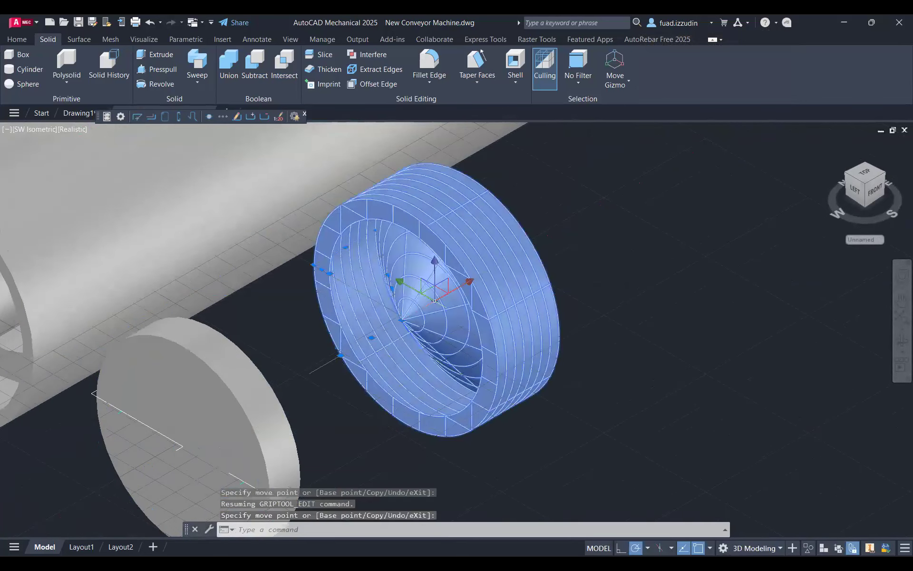
key("Escape")
key("Escape")
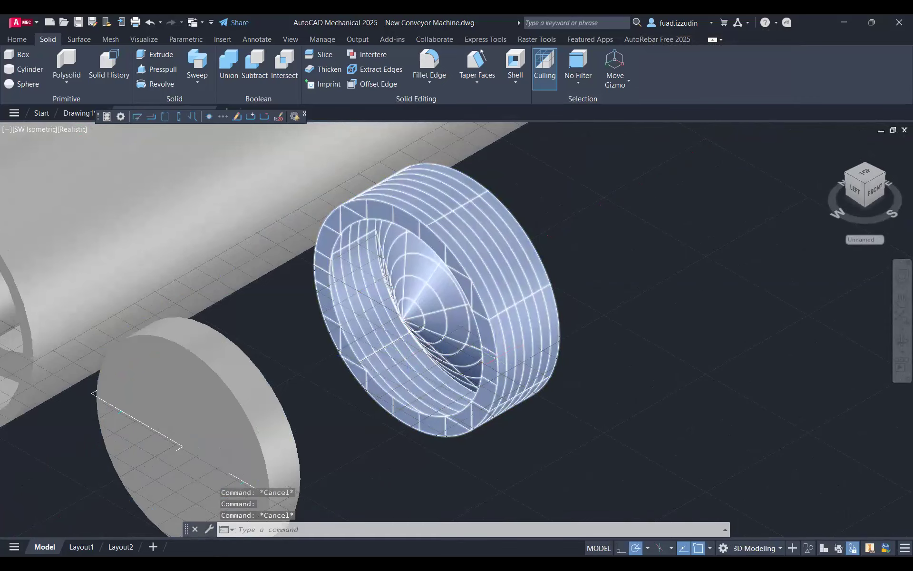
- Undo the body moves, the visual style change and the revolve to get back to the flat outer housing profile
key("ctrl+z")
key("ctrl+z")
key("ctrl+z")
key("ctrl+z")
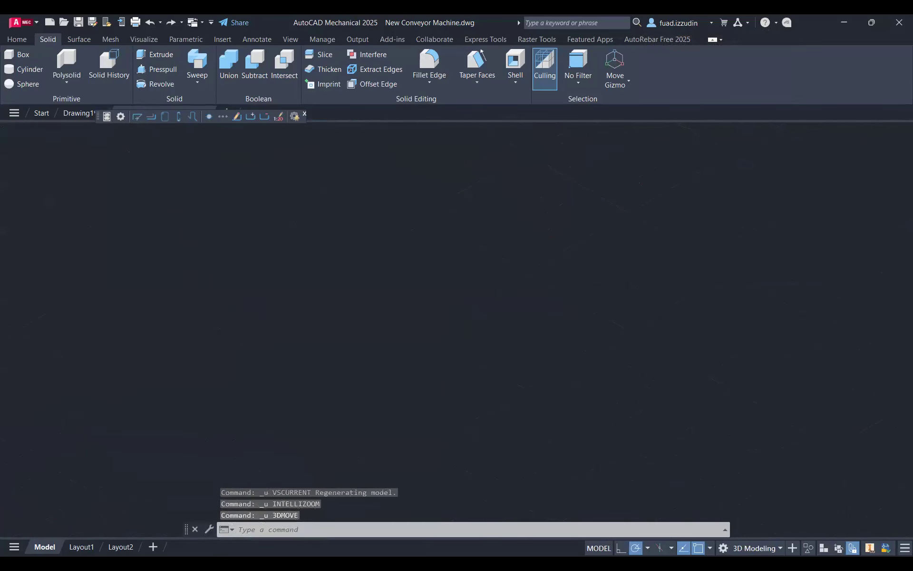
key("ctrl+z")
key("ctrl+z")
- Move the outer housing profile to the right by its own width, clear of the bearing drawing
left_click(669, 337)
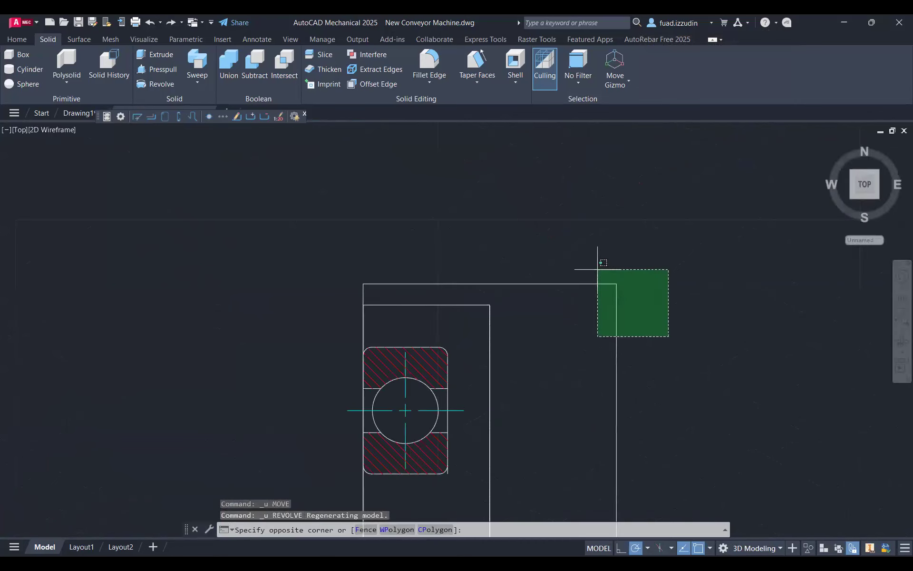
left_click(597, 268)
scroll(583, 259, "down", 4)
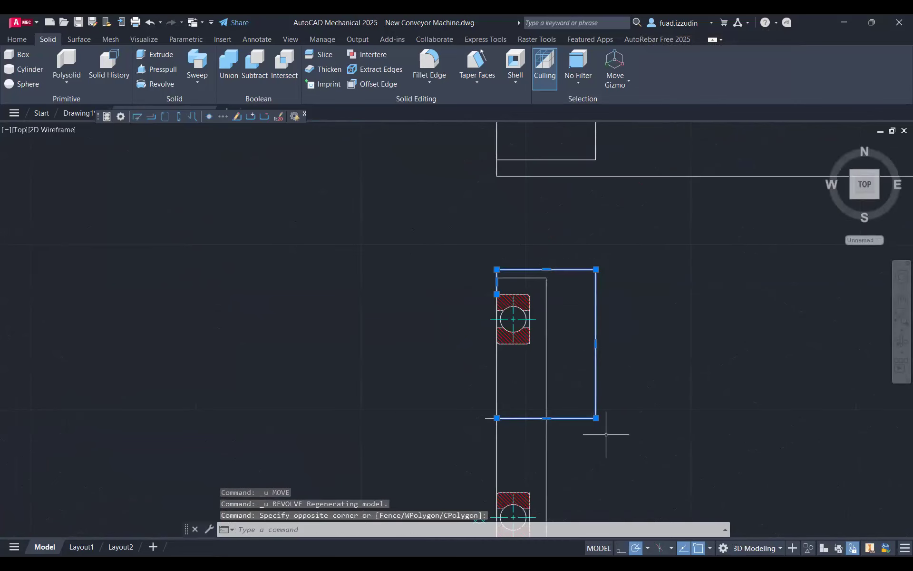
left_click(682, 440)
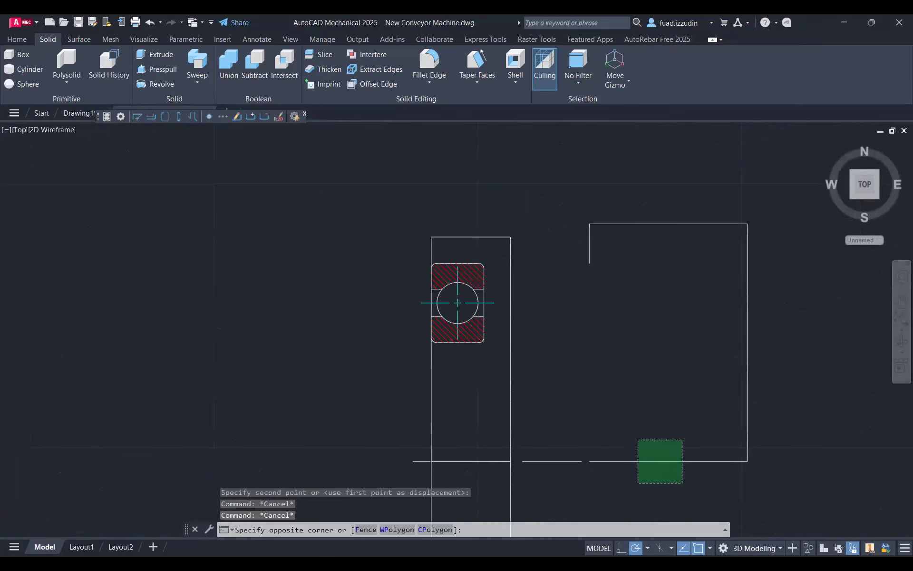
left_click(638, 483)
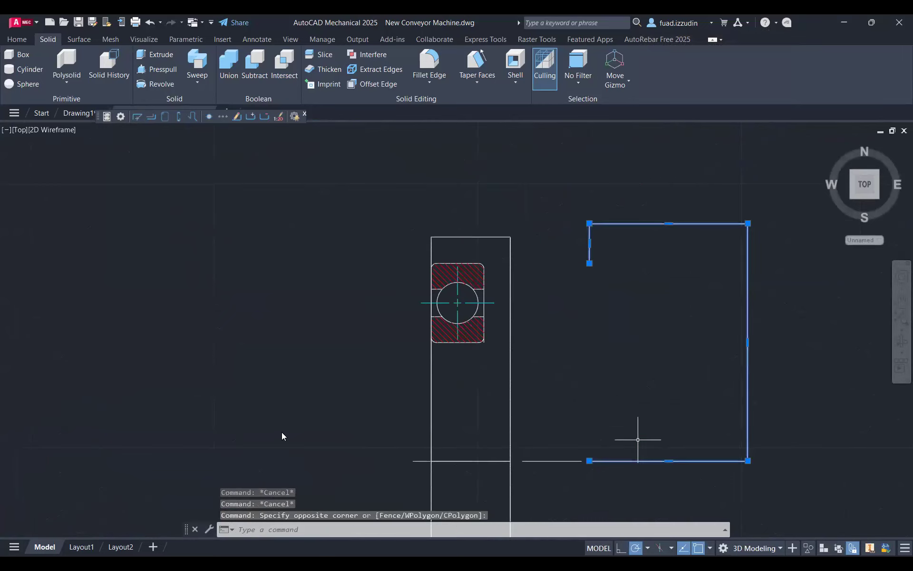
type("ex")
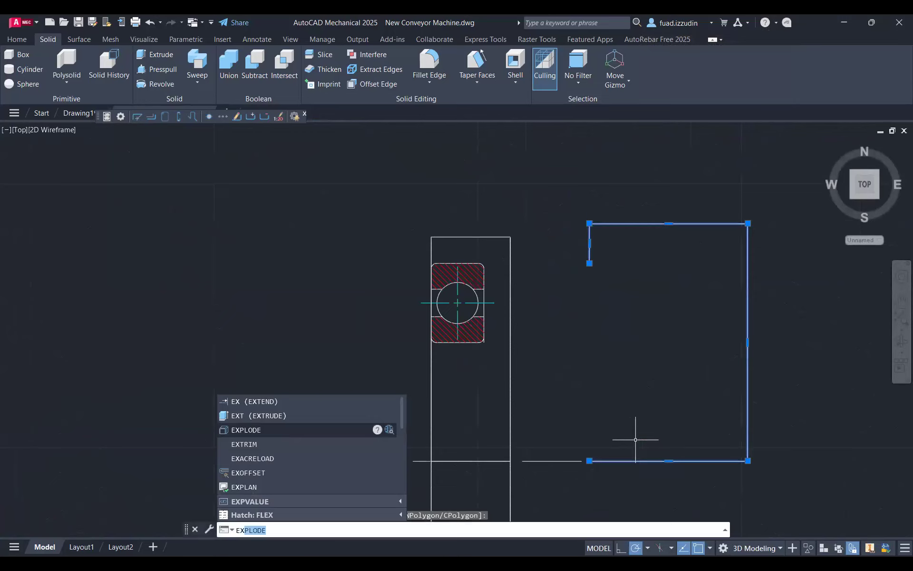
key("Escape")
key("Escape")
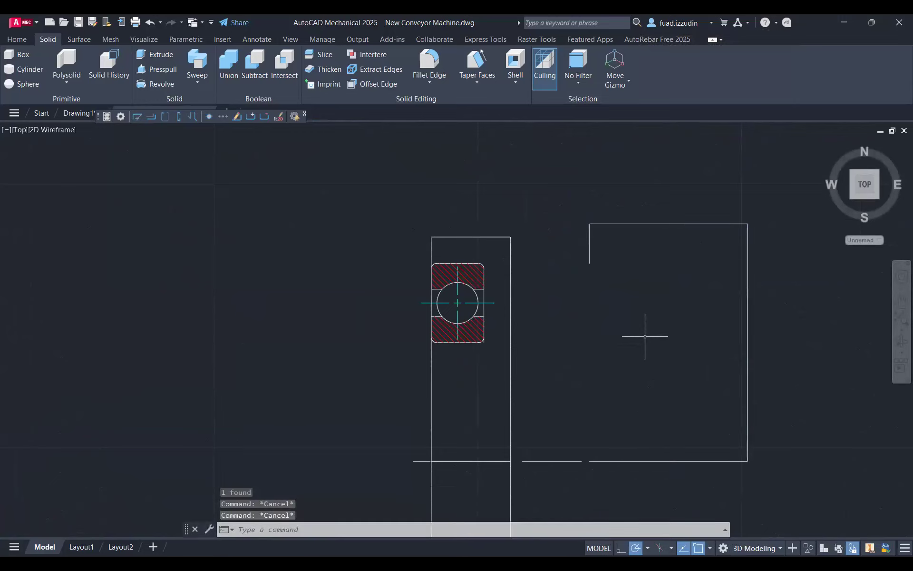
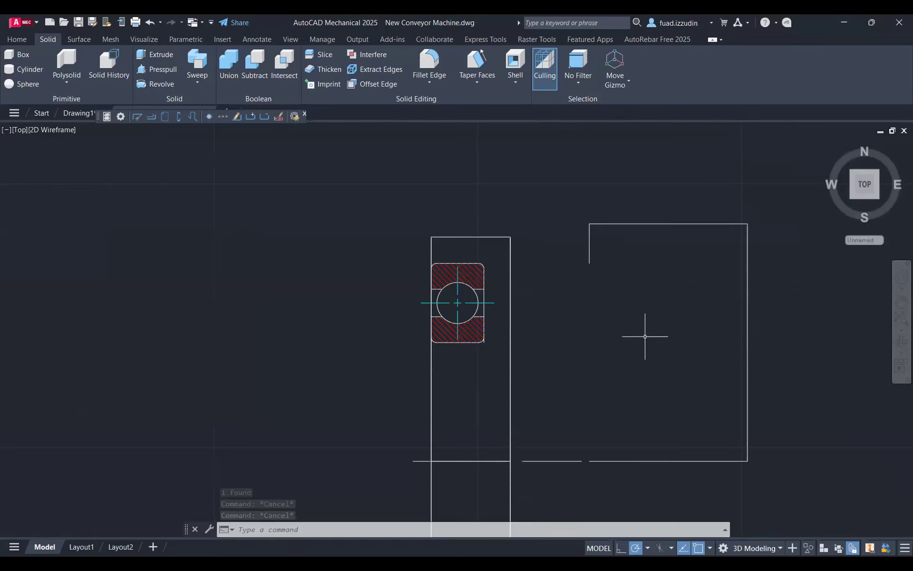
- Extend the short left edge of the moved outer housing profile down to its lower edge
type("ex")
key("Return")
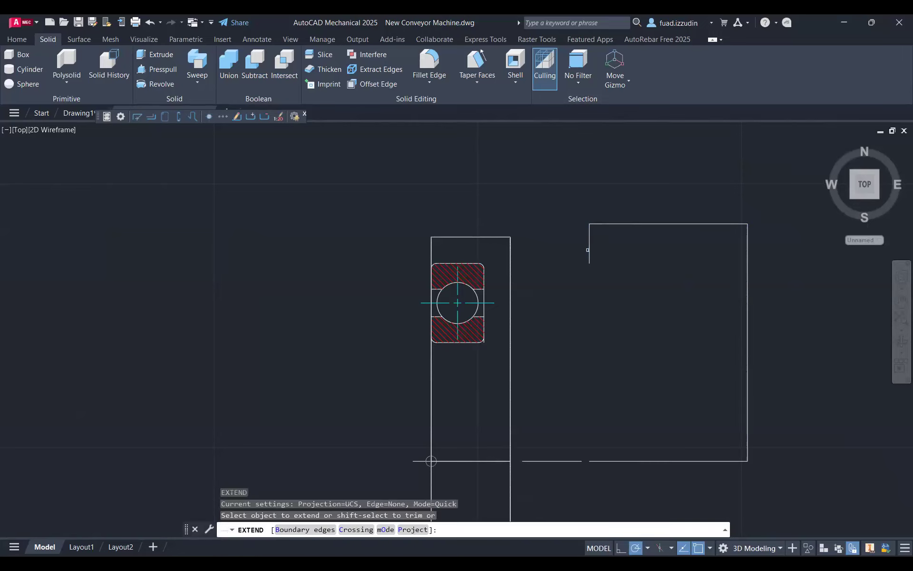
left_click(589, 250)
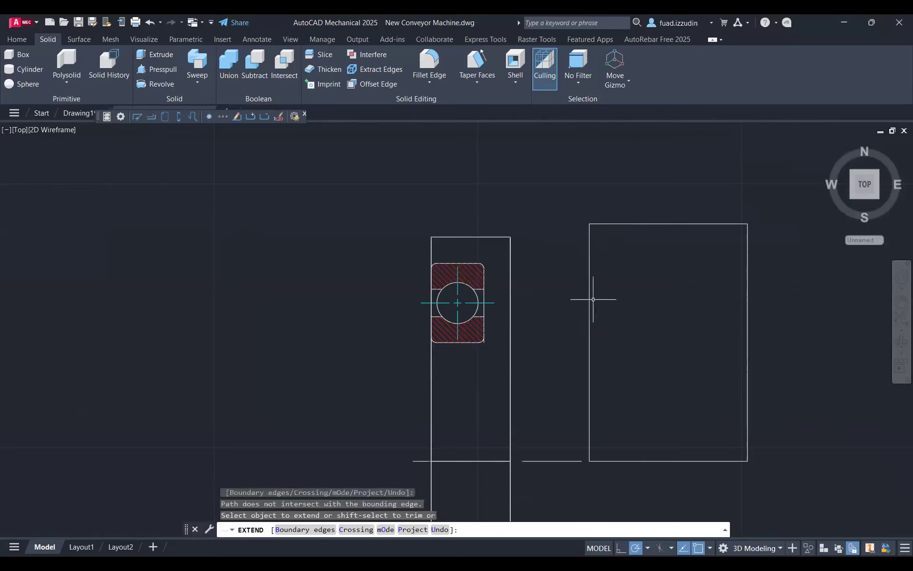
key("Escape")
key("Escape")
- Join the four edges of the outer housing rectangle into one closed polyline
type("jo")
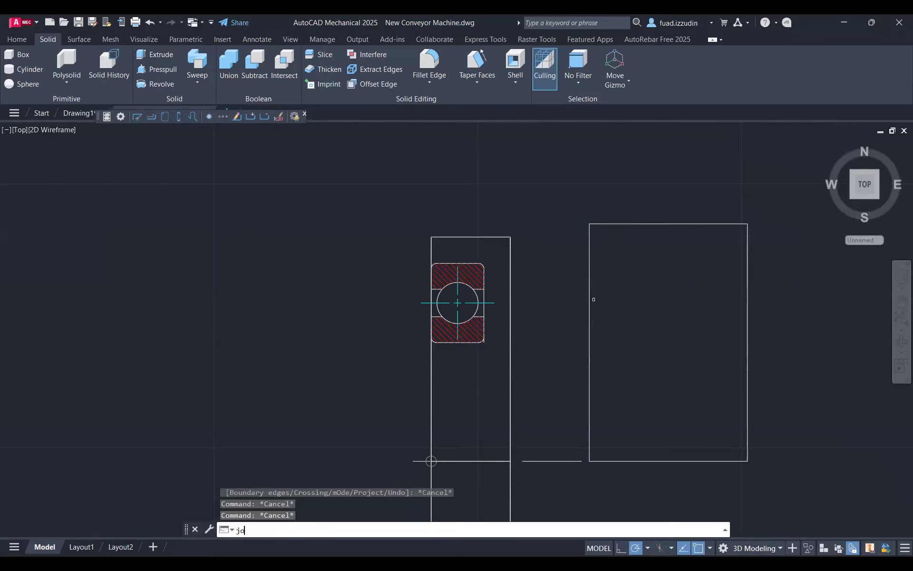
key("Return")
left_click(567, 199)
left_click(769, 480)
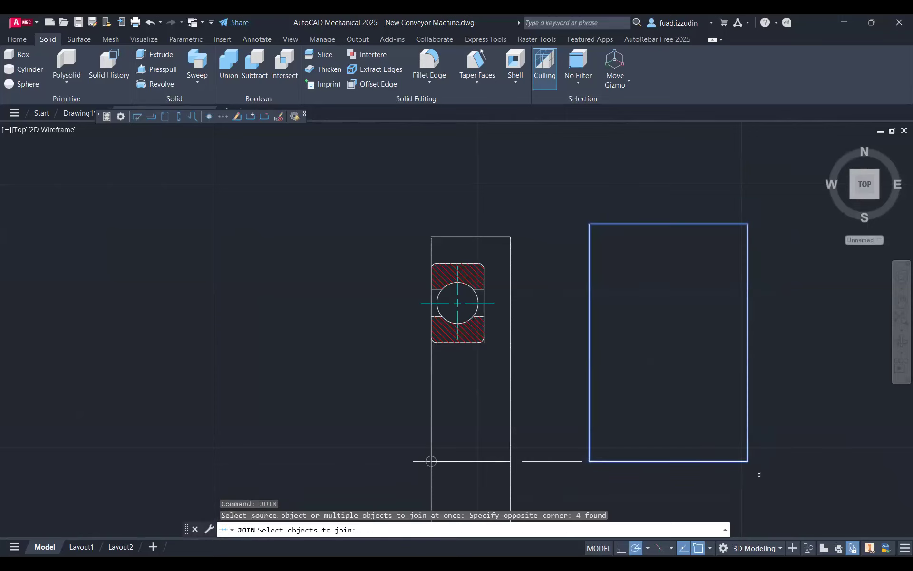
key("Return")
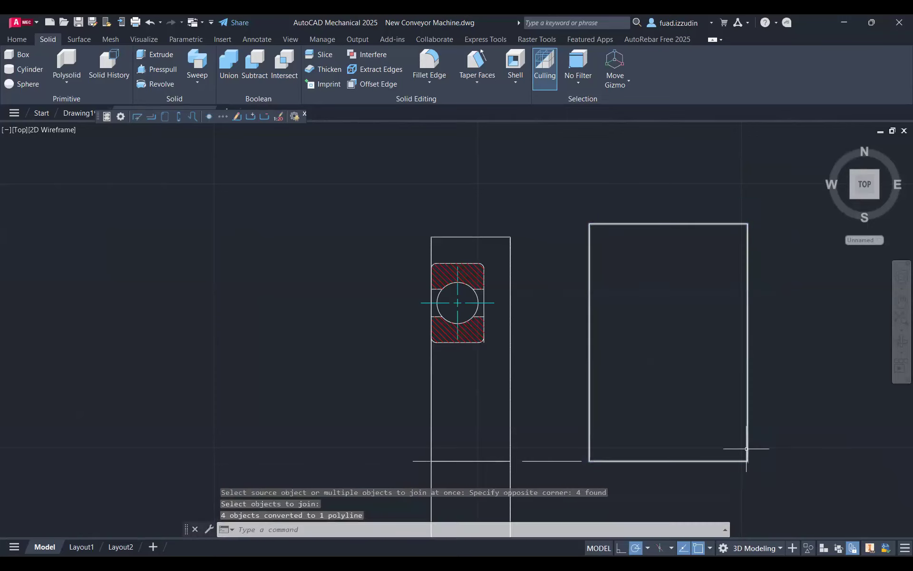
- Revolve the closed outer housing rectangle 360 degrees about its lower horizontal edge, switching to the SW Isometric view
type("REV")
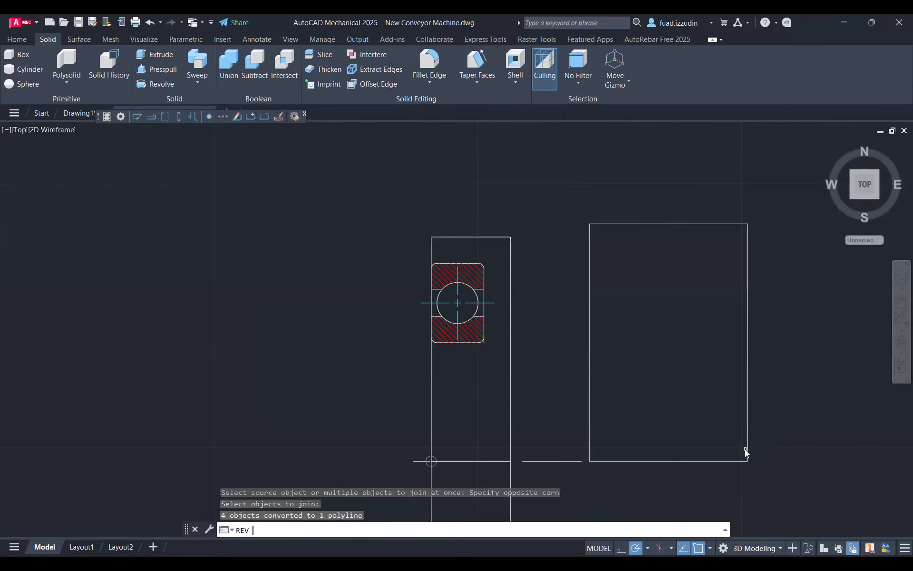
key("Return")
left_click(748, 442)
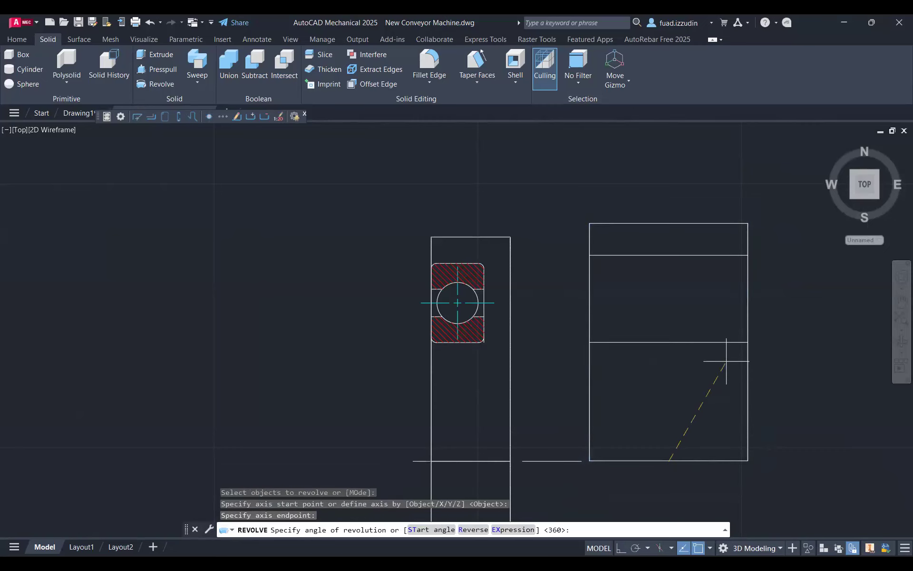
left_click(853, 196)
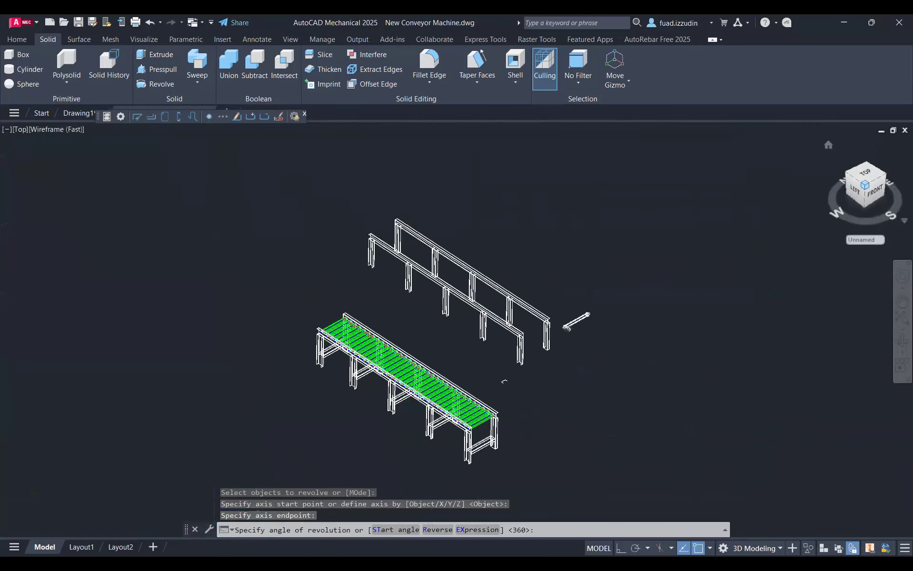
scroll(566, 314, "up", 5)
scroll(576, 316, "up", 3)
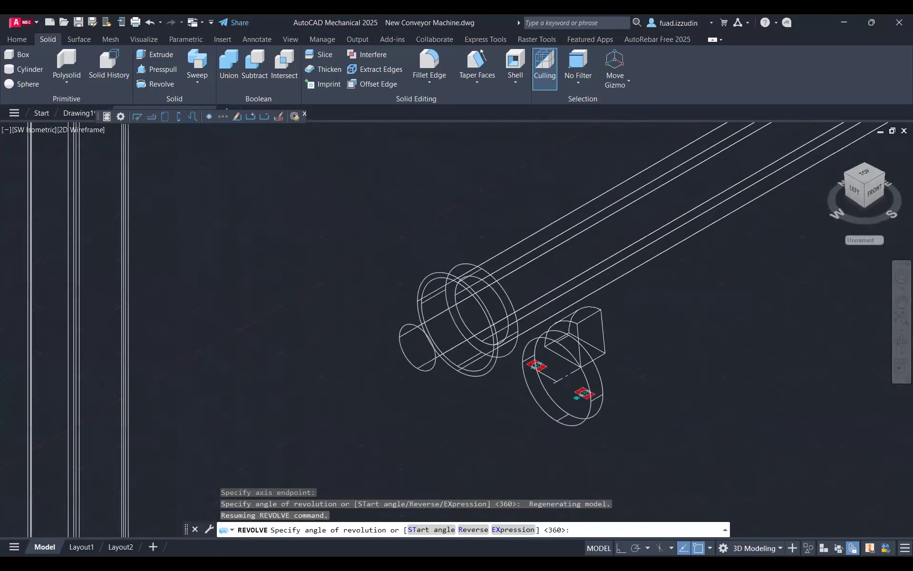
scroll(576, 333, "up", 6)
type("360")
key("Return")
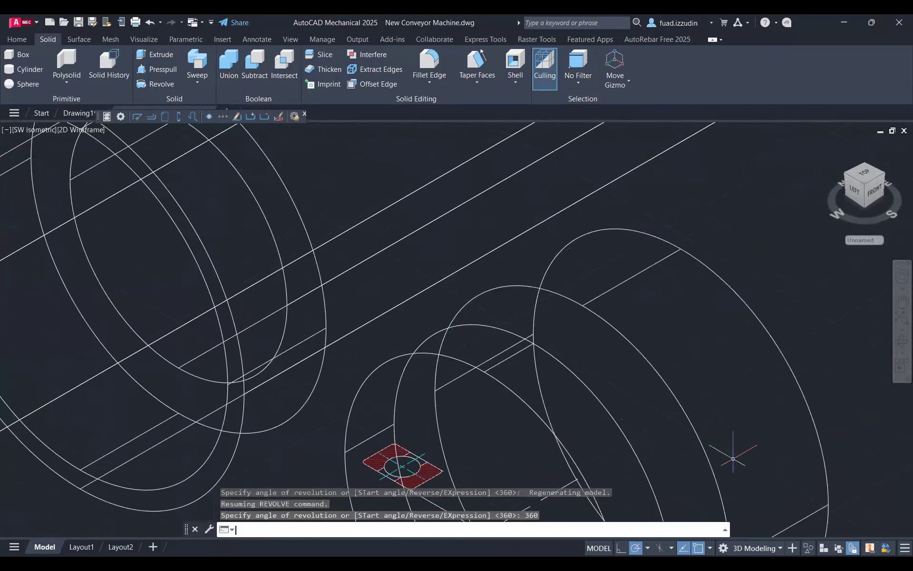
middle_click_drag(733, 458, 769, 306)
left_click(766, 305)
left_click(713, 295)
type("m")
key("Return")
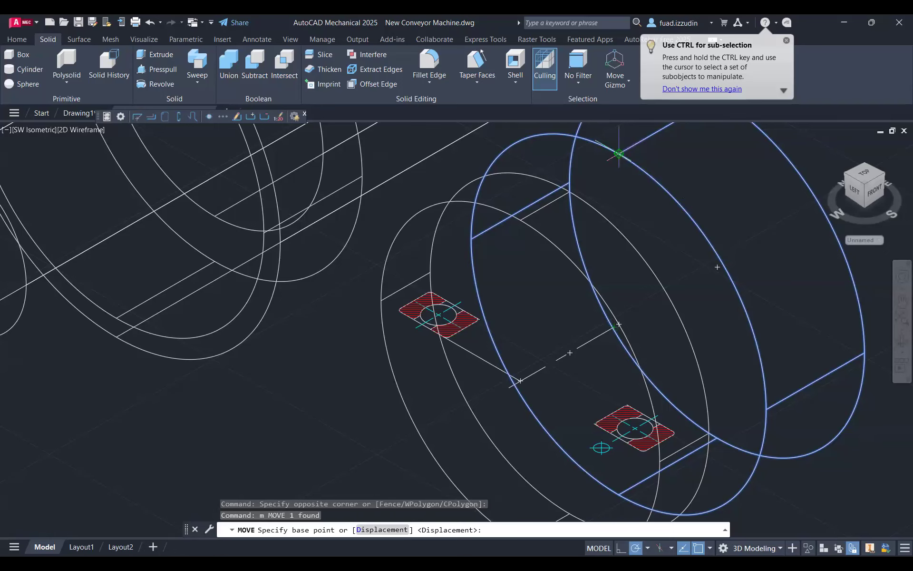
key("Escape")
key("Escape")
- In the Top view, move the larger housing solid over the smaller revolved solid so their lower end faces are centred and flush
left_click(857, 175)
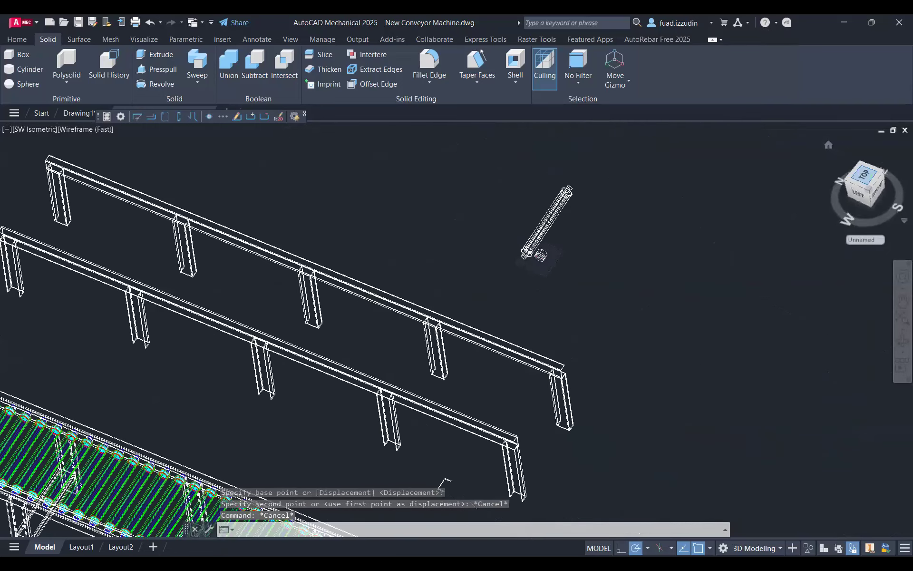
left_click(476, 162)
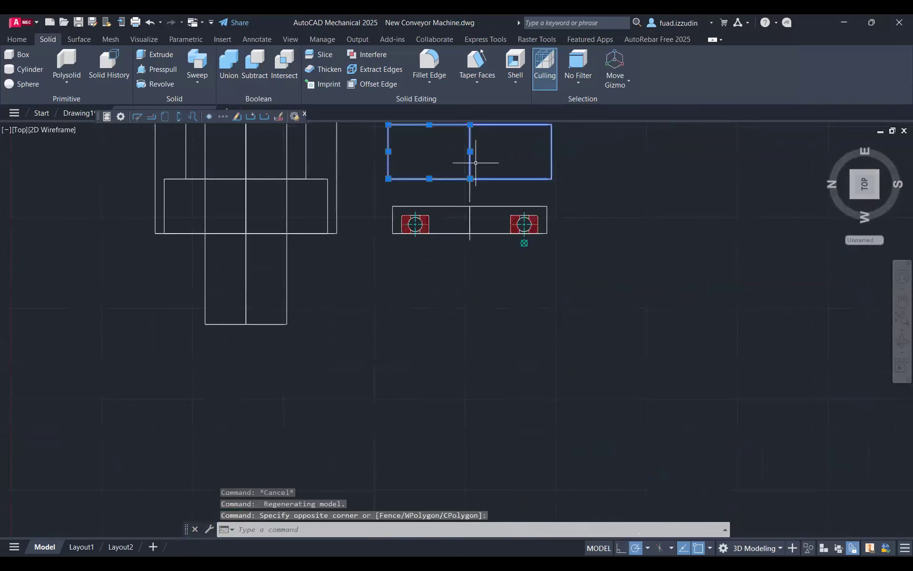
type("m")
key("space")
scroll(471, 166, "up", 5)
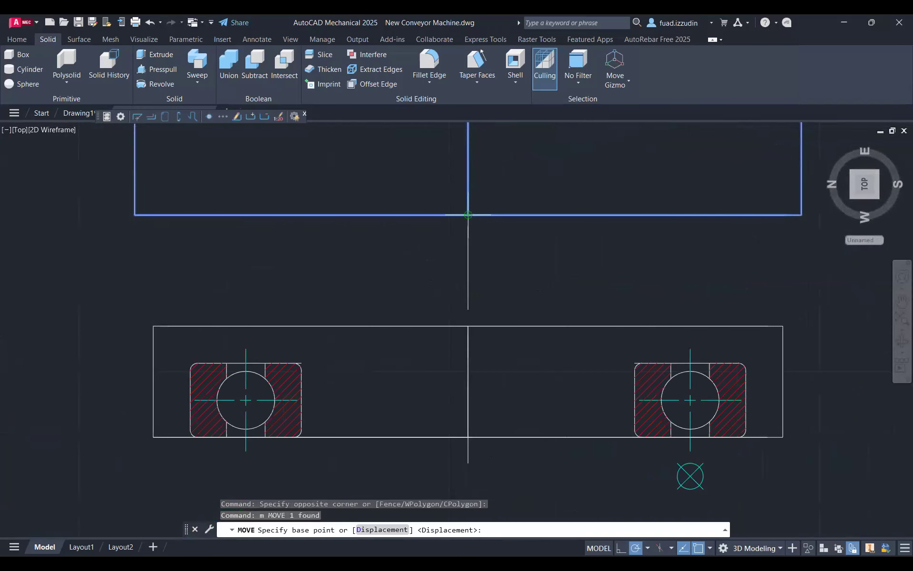
- Subtract the smaller revolved solid from the larger housing solid in the SW Isometric view to hollow it out
left_click(875, 196)
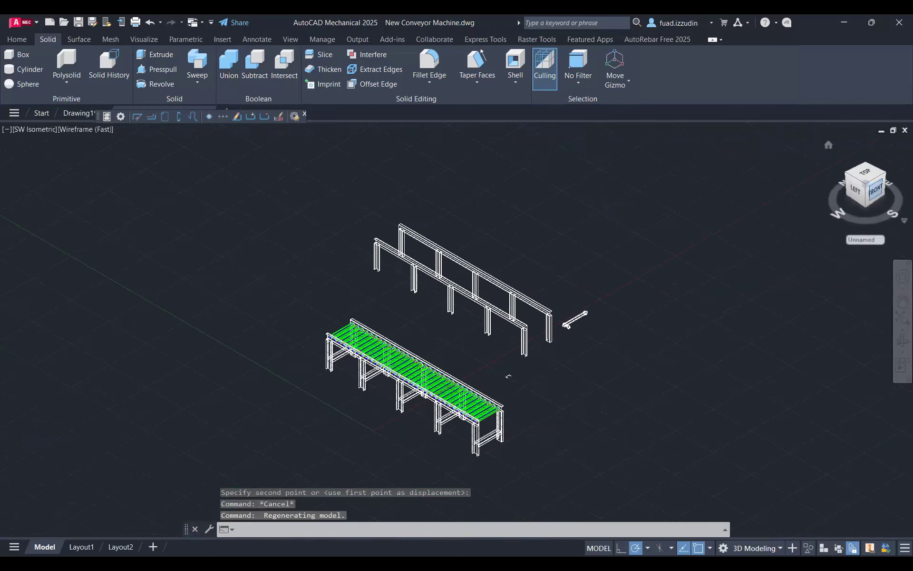
scroll(568, 323, "up", 10)
left_click(254, 66)
scroll(589, 218, "down", 5)
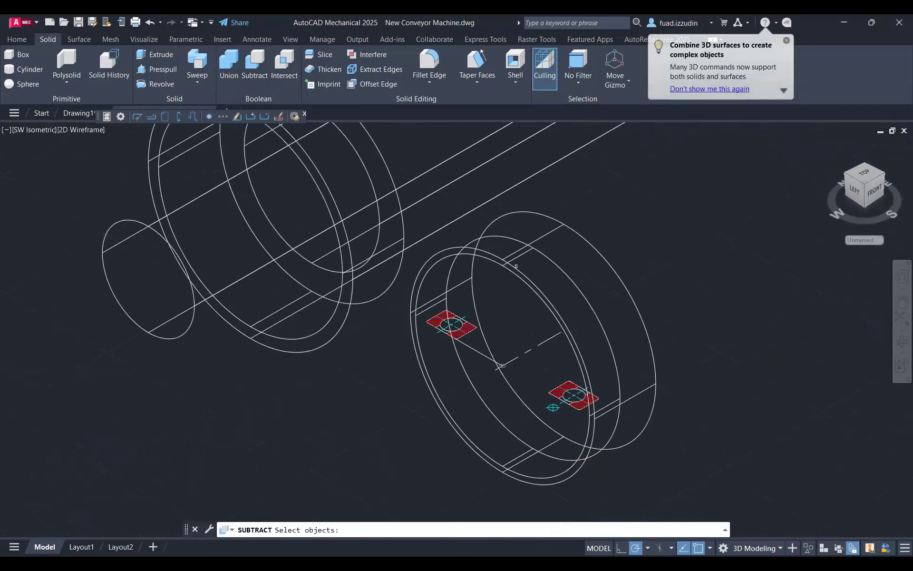
left_click(509, 274)
key("Return")
left_click(502, 261)
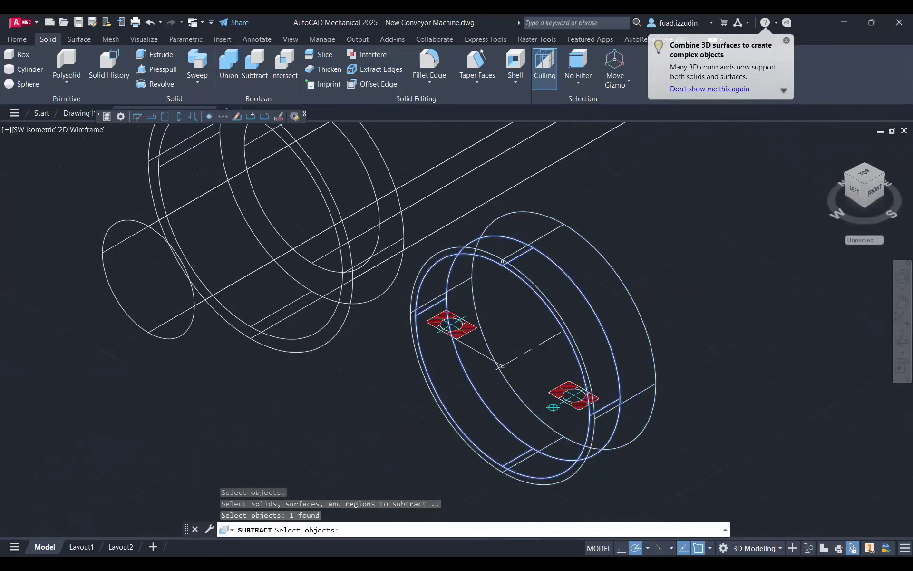
key("Return")
- Set the visual style to Conceptual to shade the hollowed housing
left_click(85, 129)
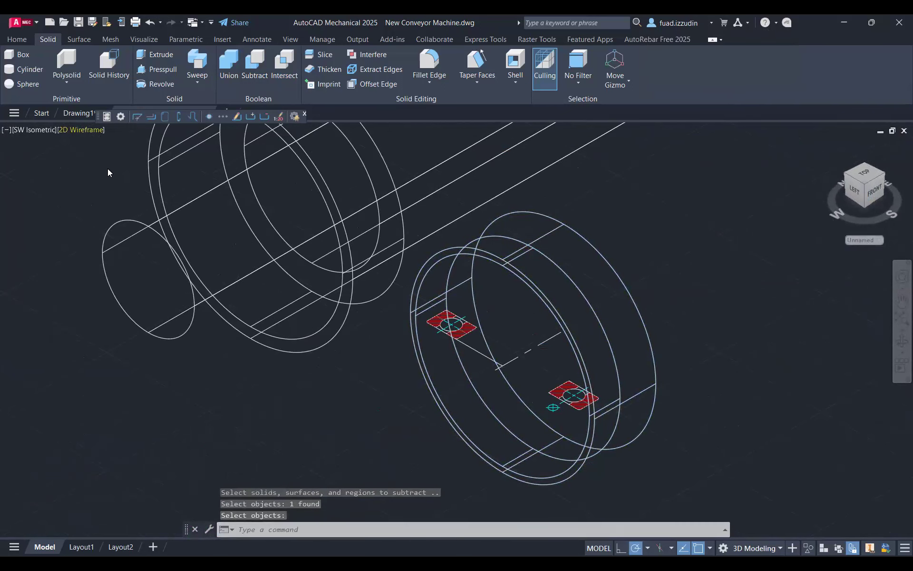
left_click(108, 172)
scroll(478, 293, "up", 3)
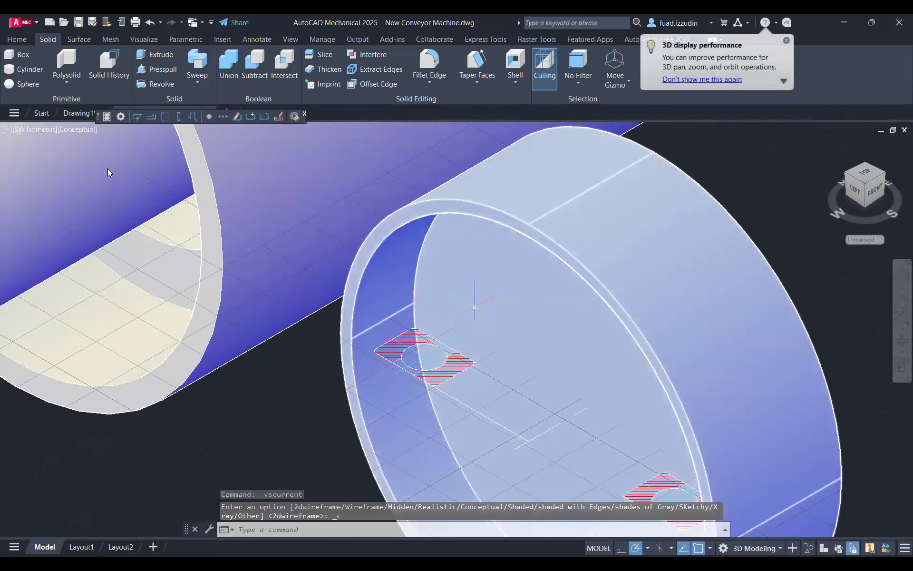
- In the Top view, move the hollow housing solid to the right, clear of the bearing drawing
left_click(865, 174)
scroll(627, 360, "down", 10)
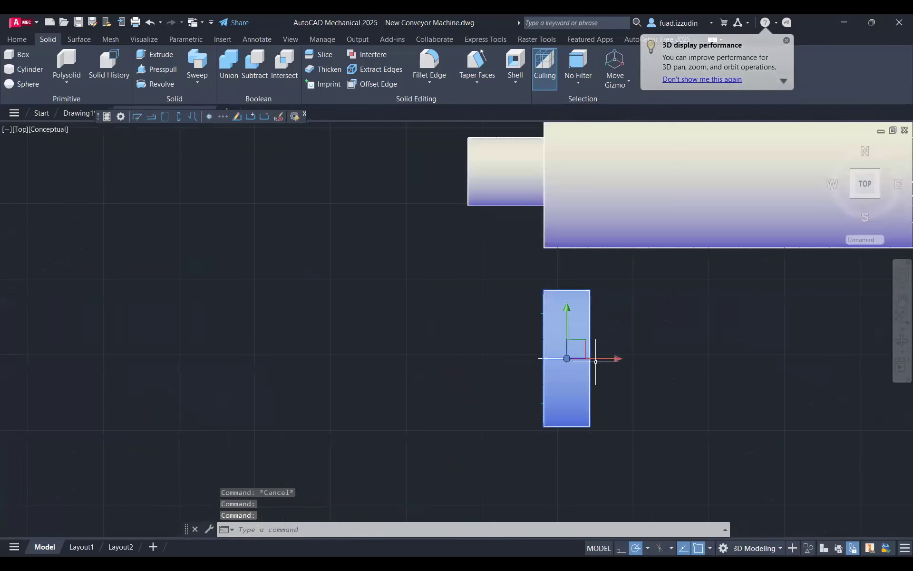
left_click(595, 358)
left_click(668, 358)
key("Escape")
- Explode the bearing section drawing into separate lines, arcs and hatch lines
scroll(552, 343, "up", 4)
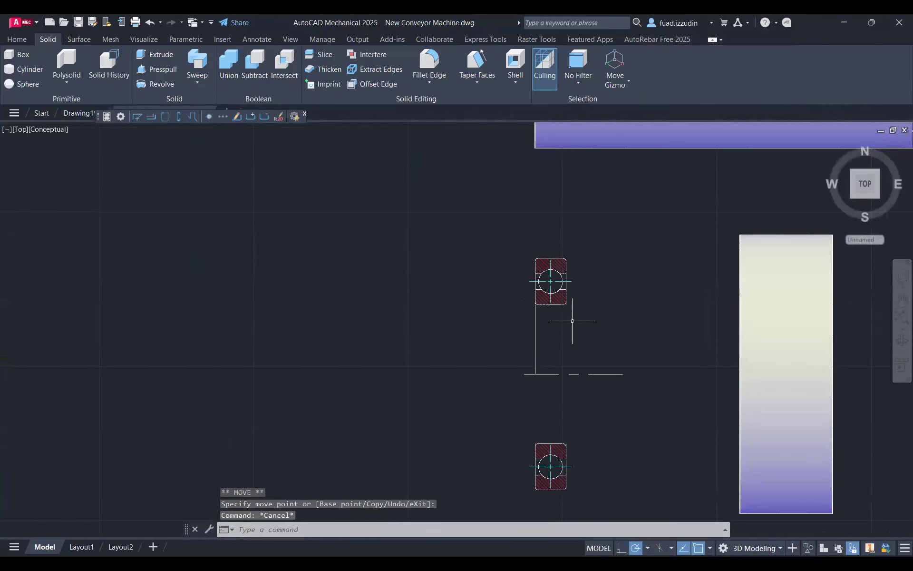
left_click(569, 308)
left_click(557, 286)
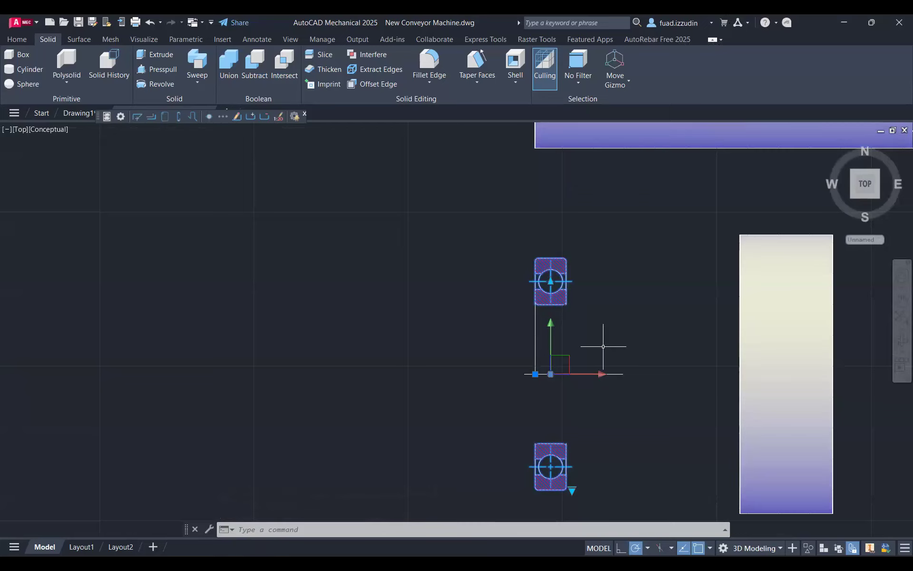
type("explo")
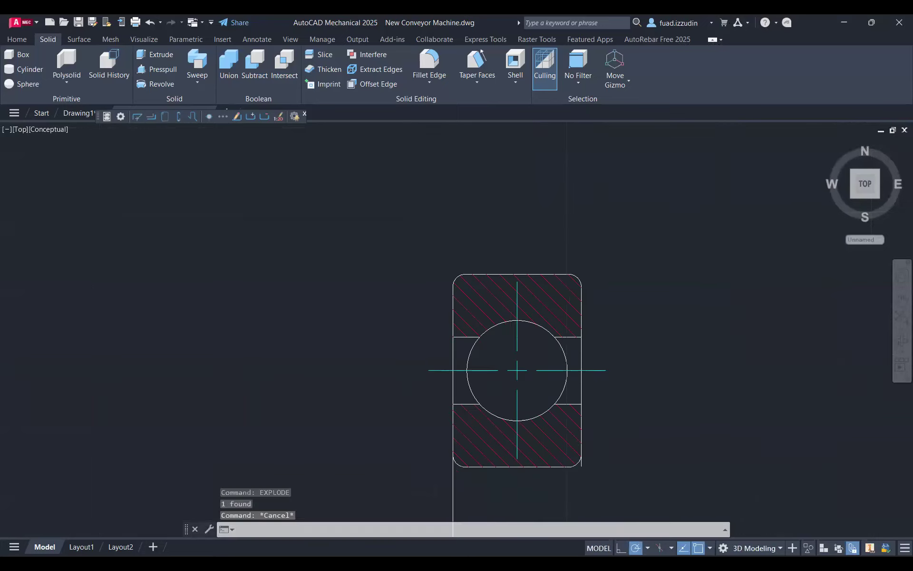
- Erase all hatch lines from the upper bearing section by selecting one of them and everything similar
left_click(556, 307)
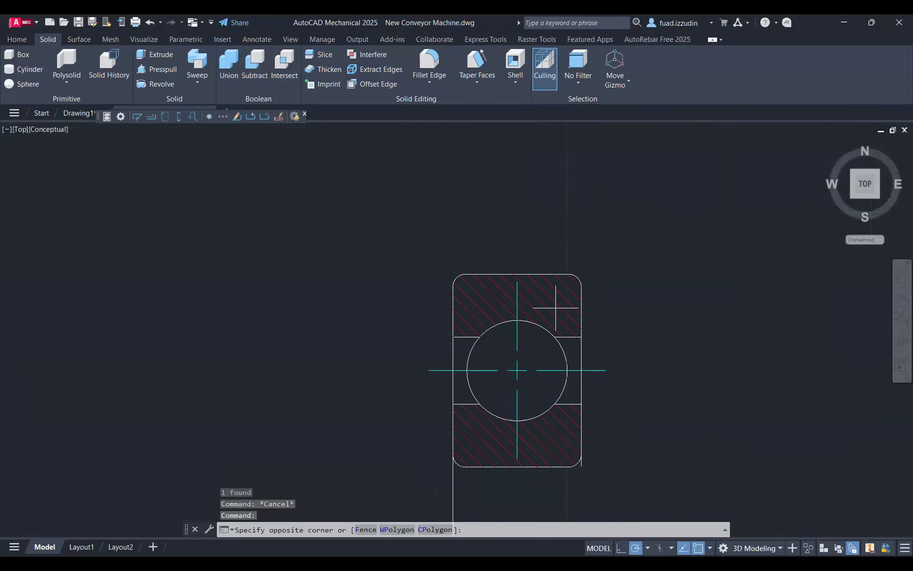
key("Escape")
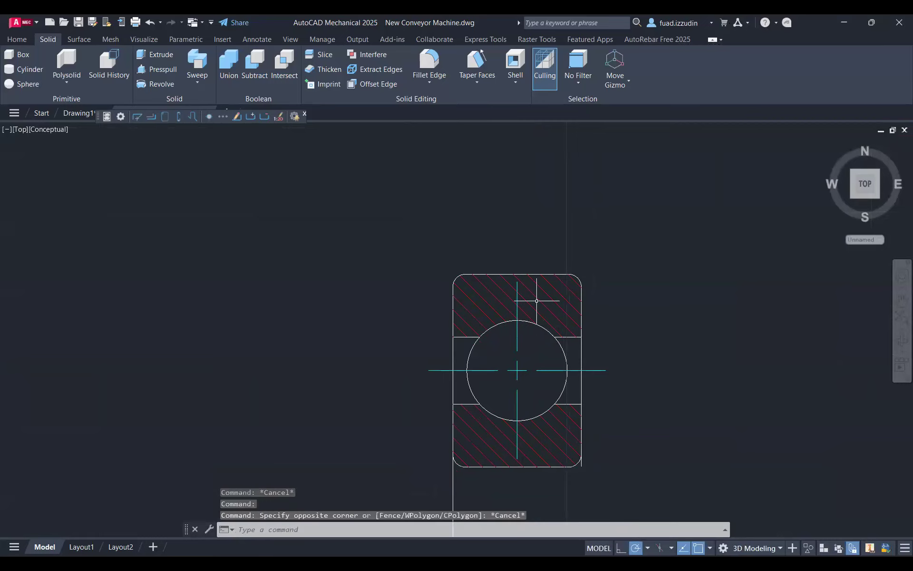
left_click(537, 301)
right_click(542, 511)
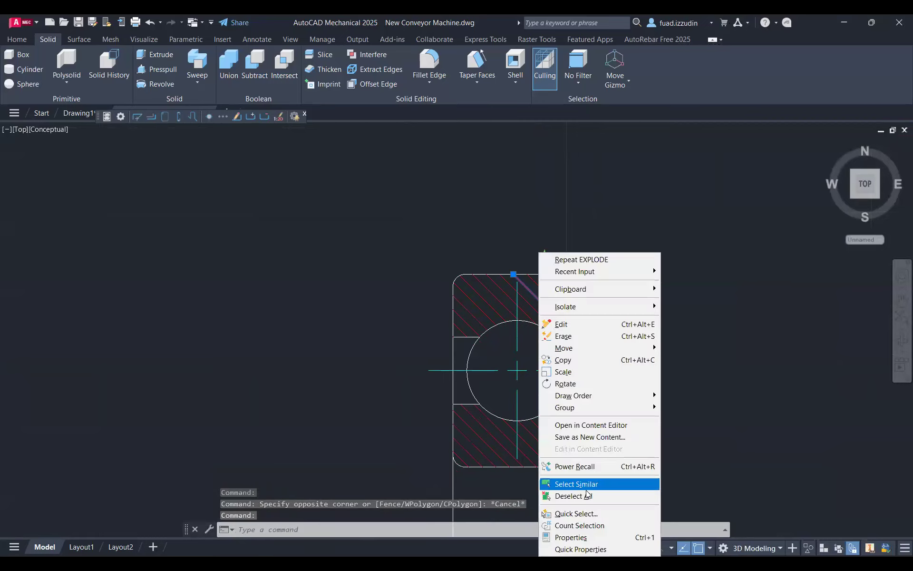
left_click(577, 484)
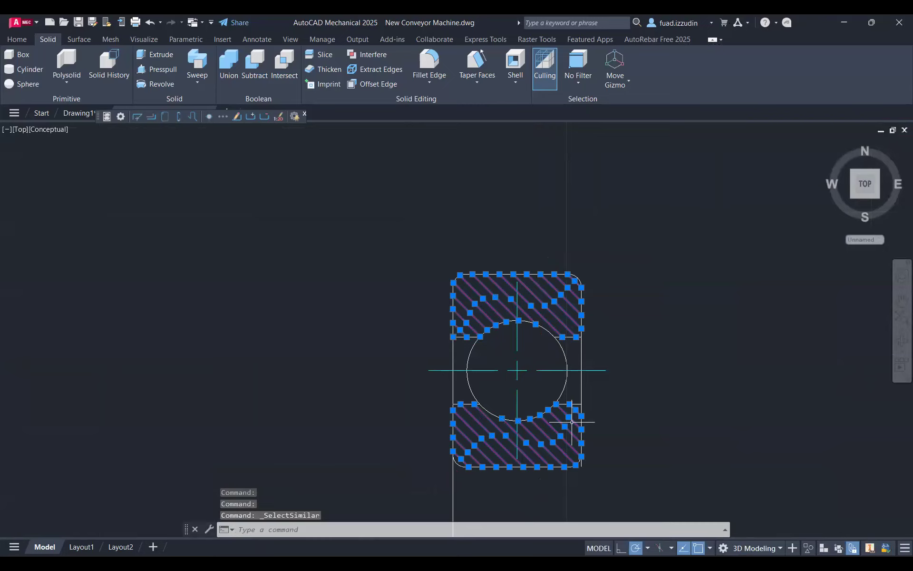
key("Delete")
- Erase the vertical line running from the upper bearing section down to the centreline
middle_click_drag(616, 414, 574, 338)
scroll(575, 340, "down", 2)
key("Escape")
left_click(513, 418)
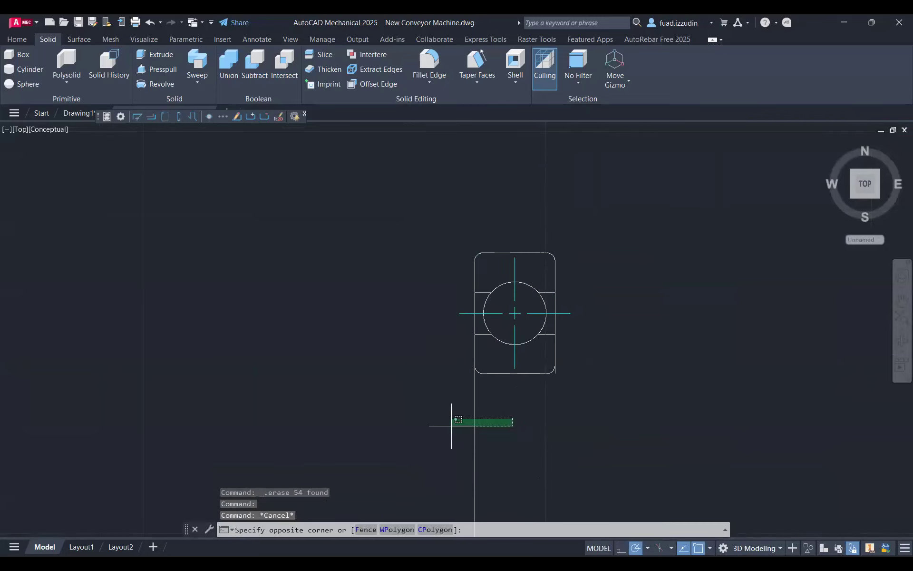
left_click(450, 425)
middle_click_drag(438, 382, 406, 284)
key("Delete")
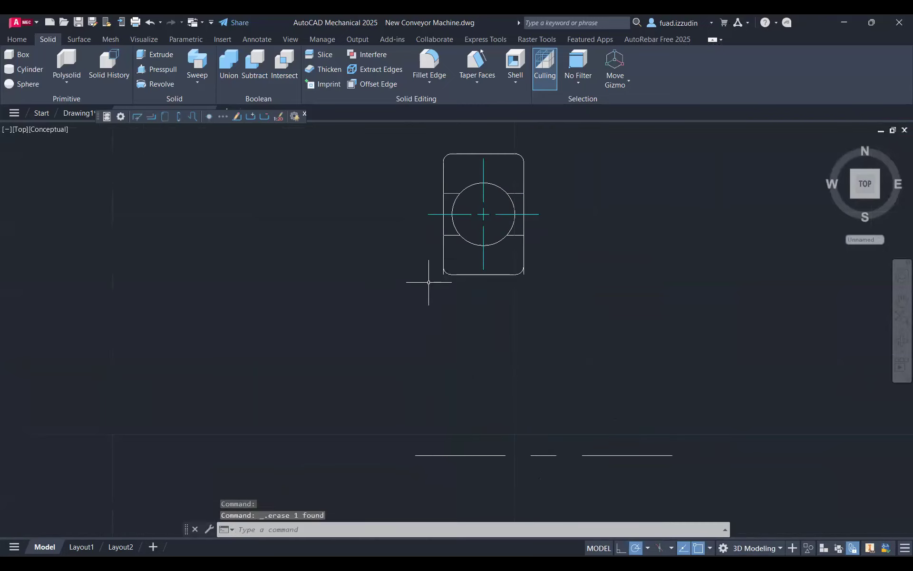
- With Join, select the lower ring outline of the bearing section: shoulder lines, ball arc, side edges, corner arcs and bottom edge
scroll(428, 264, "up", 3)
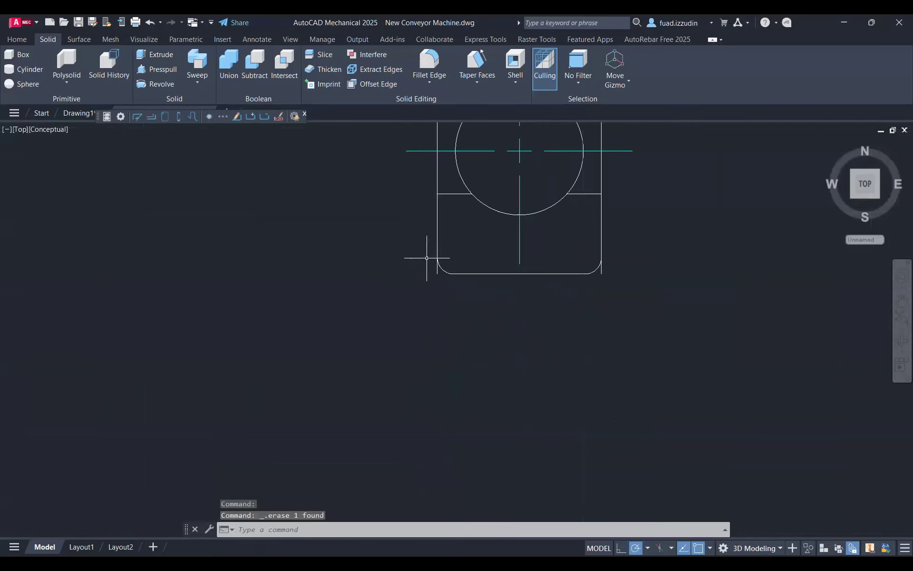
type("JOIN")
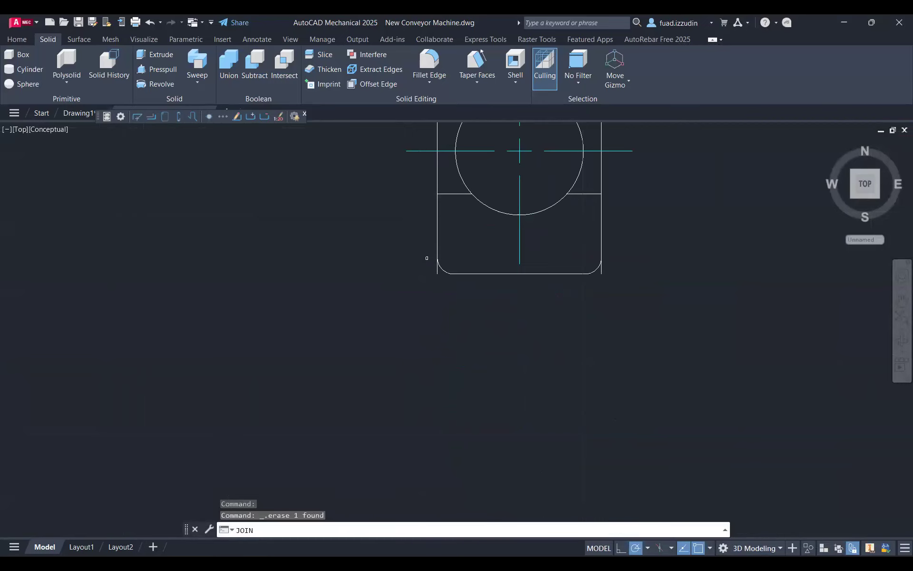
key("Return")
left_click(410, 183)
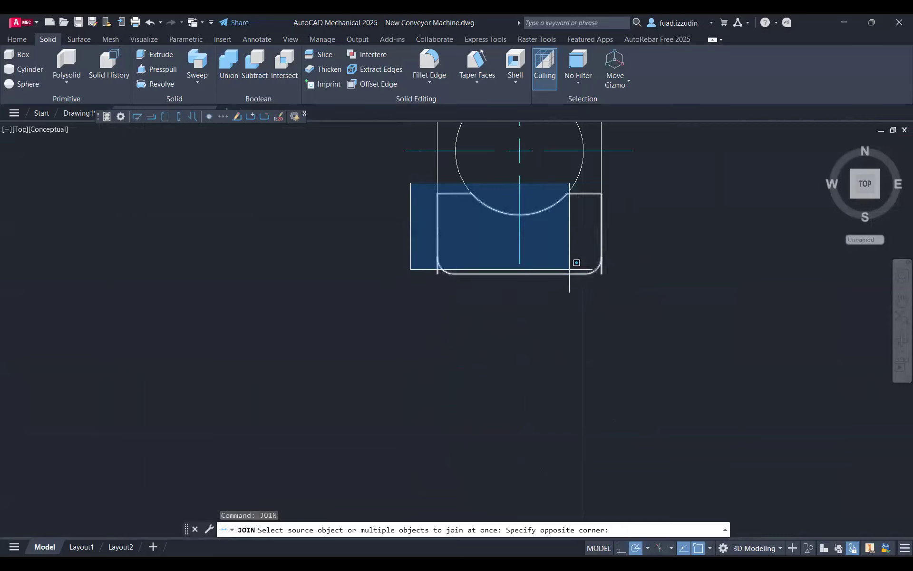
scroll(511, 249, "up", 3)
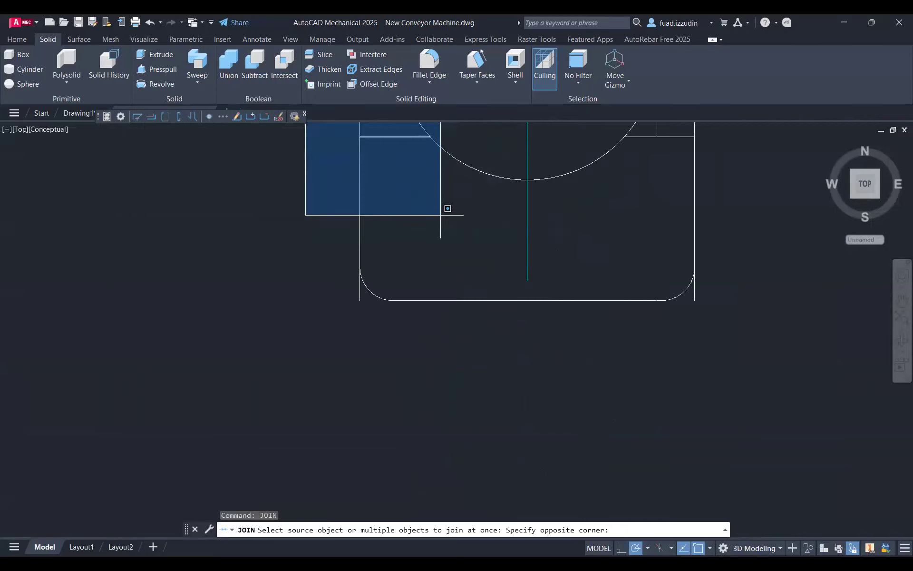
left_click(399, 395)
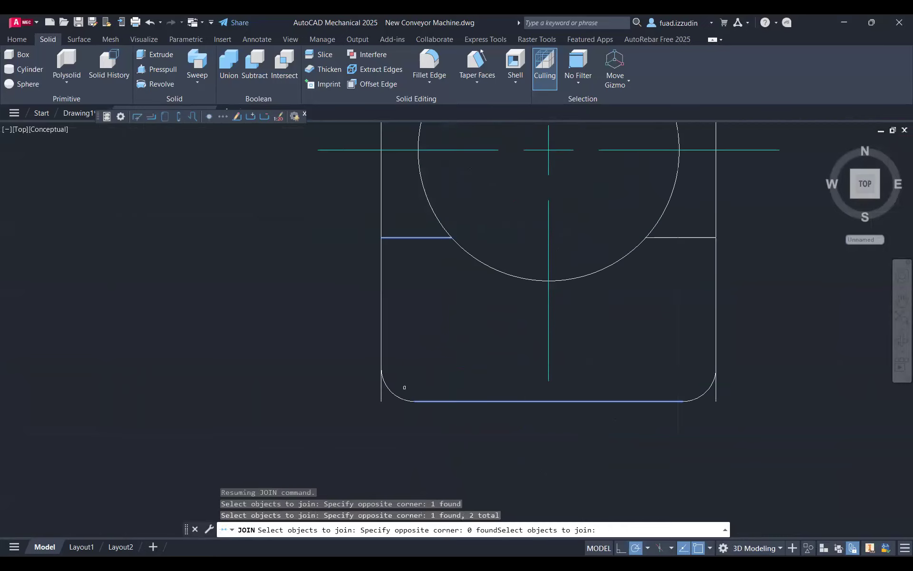
left_click(400, 396)
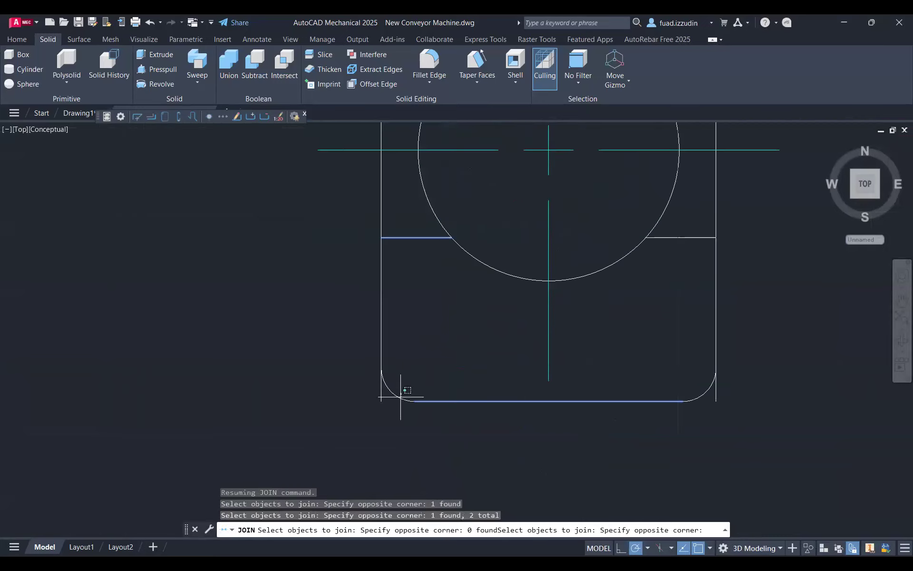
left_click(400, 397)
middle_click_drag(682, 261, 559, 273)
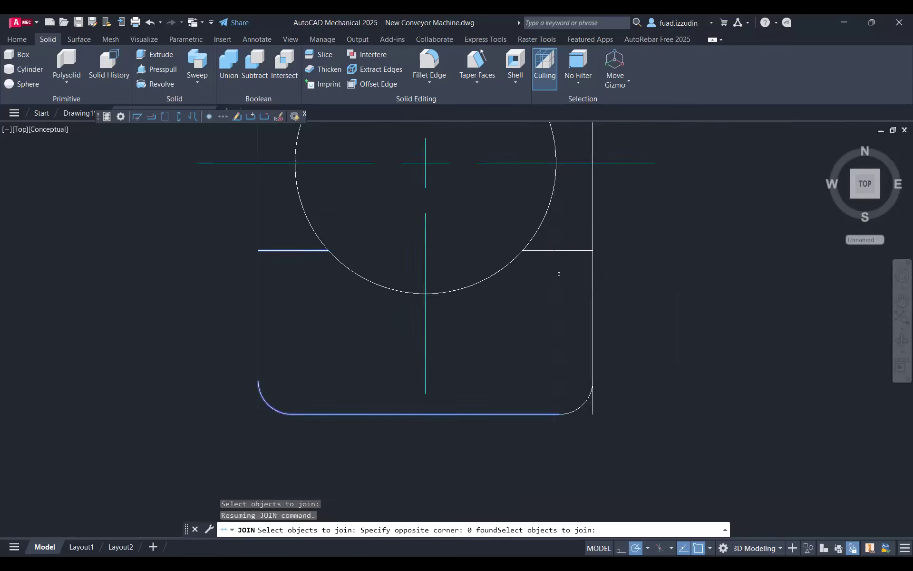
left_click(562, 252)
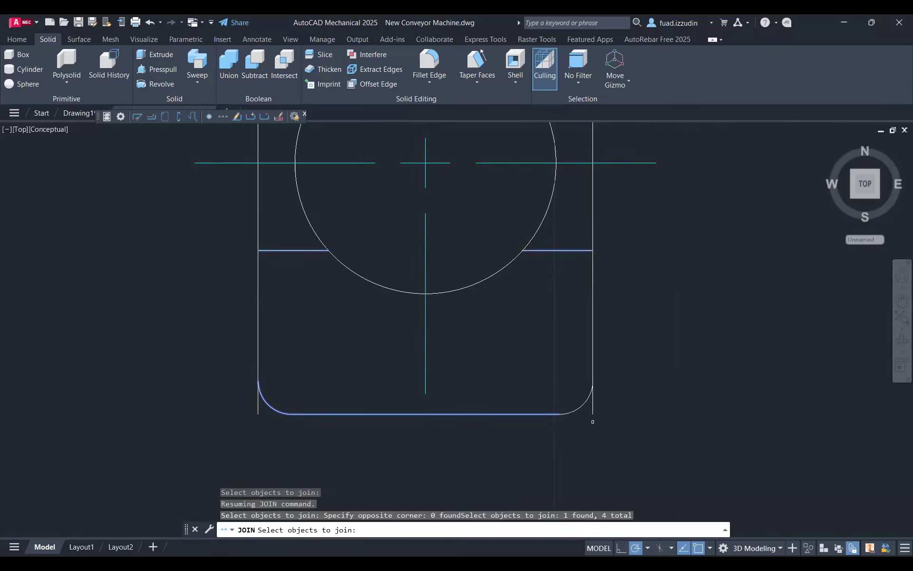
left_click(588, 398)
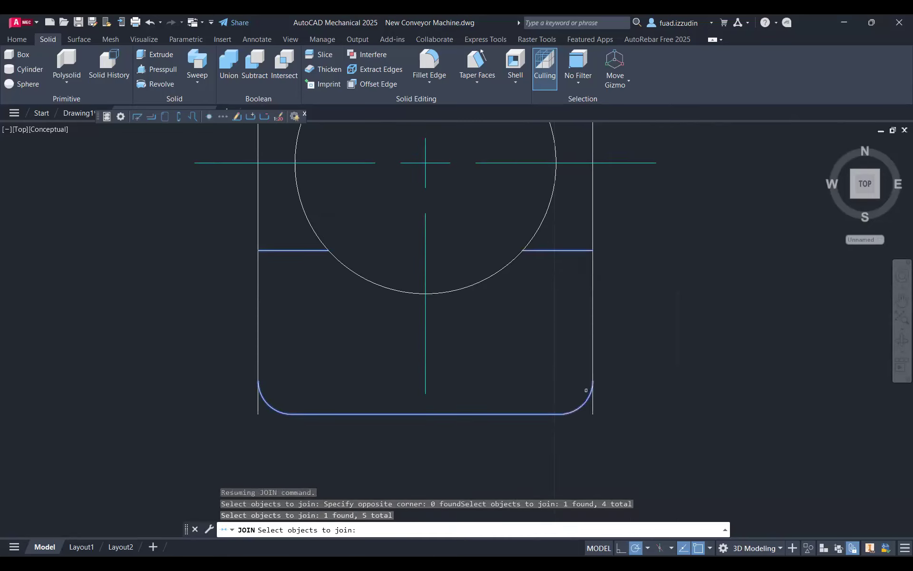
left_click(594, 360)
middle_click_drag(505, 267, 536, 310)
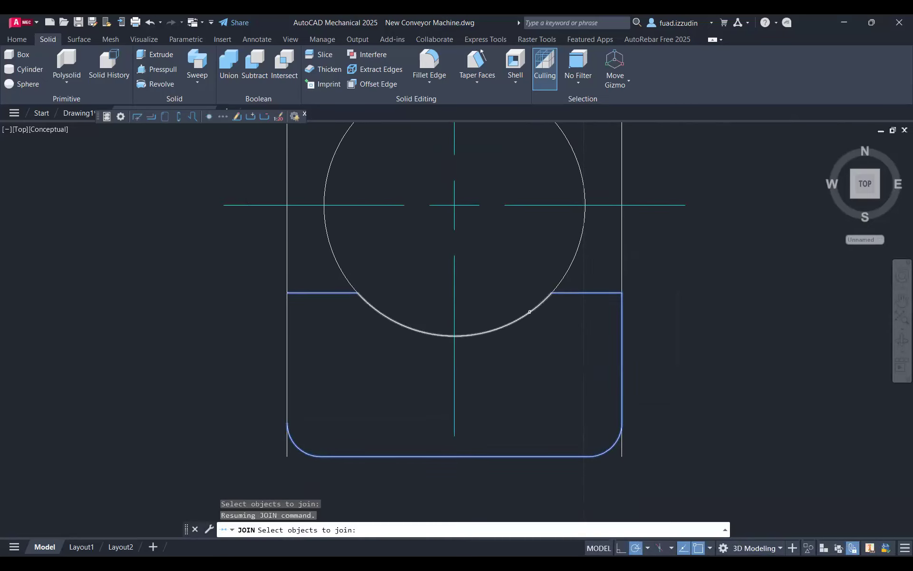
left_click(529, 312)
middle_click_drag(350, 331, 383, 357)
middle_click_drag(362, 286, 383, 484)
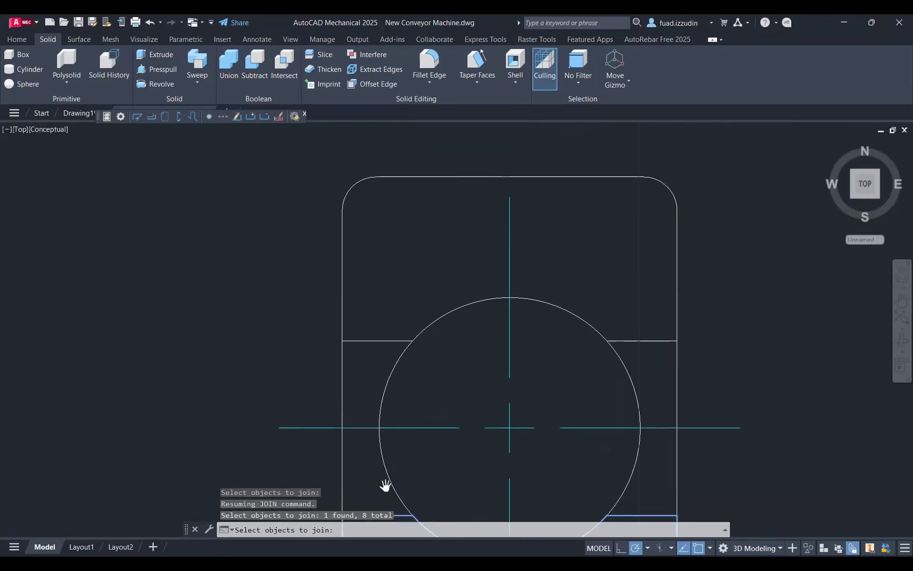
- Add the upper ring outline of the bearing section and join the selected edges into two polylines
left_click(309, 143)
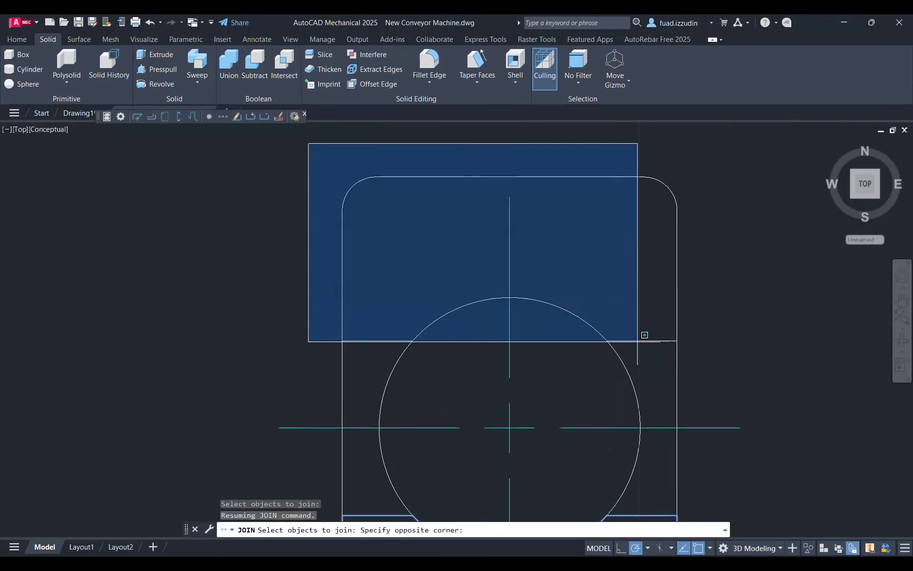
left_click(707, 365)
scroll(656, 370, "down", 2)
middle_click_drag(624, 412, 552, 321)
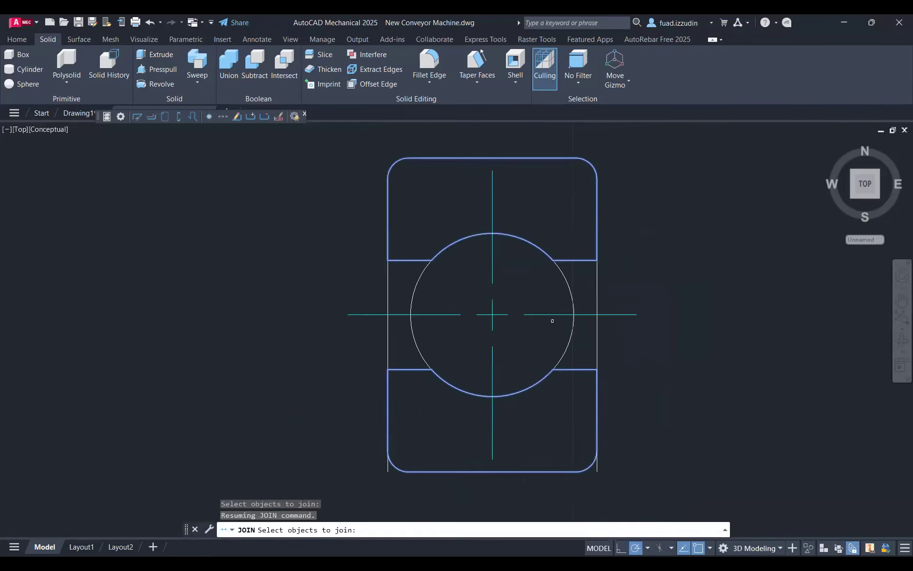
key("Return")
scroll(506, 295, "down", 4)
type("rev")
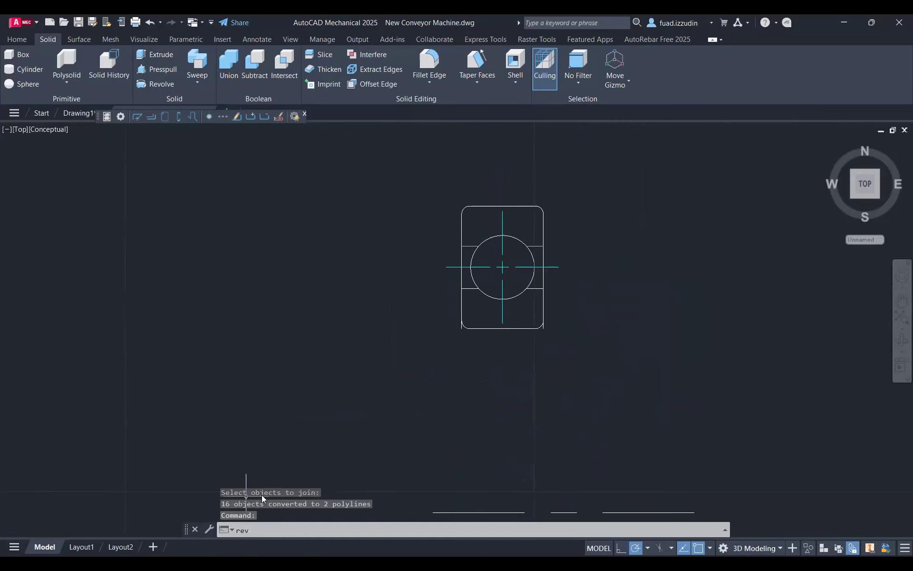
key("Escape")
key("Escape")
key("Escape")
key("Escape")
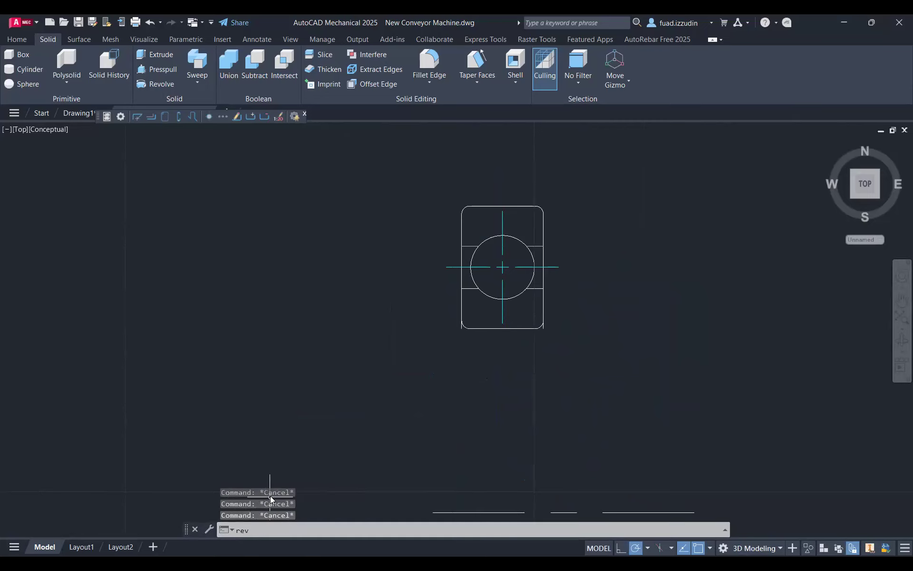
- Start Revolve with the upper and lower bearing ring outlines as profiles and the horizontal centreline below them as the axis
type("rev")
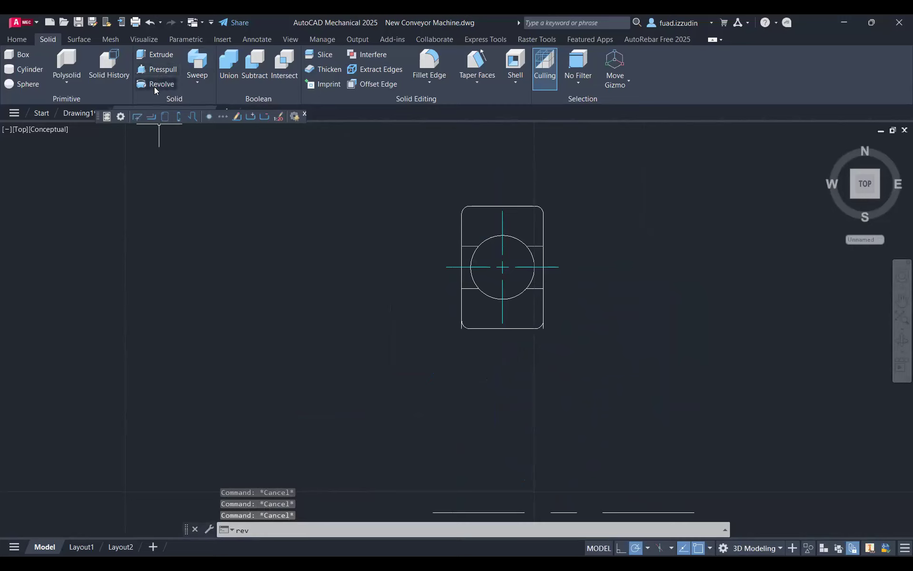
key("Return")
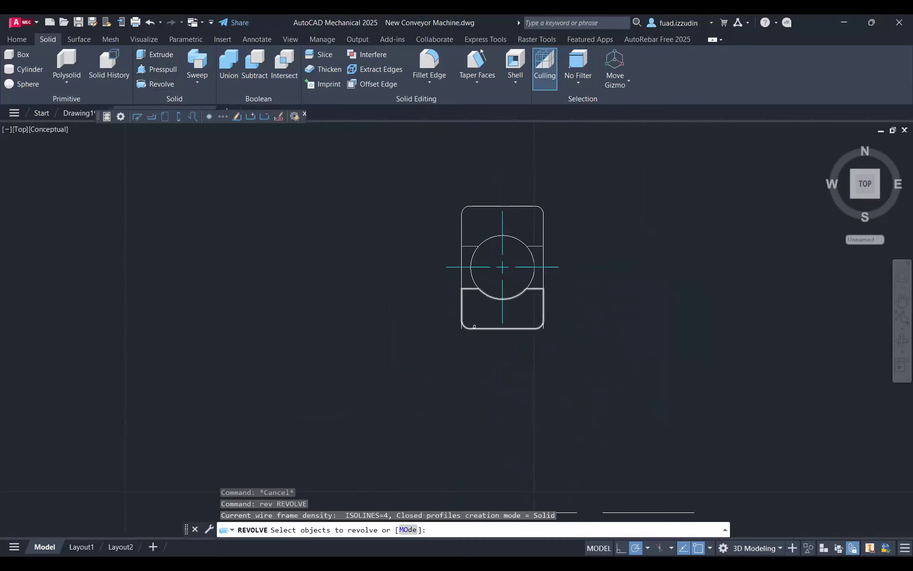
left_click(478, 328)
left_click(468, 246)
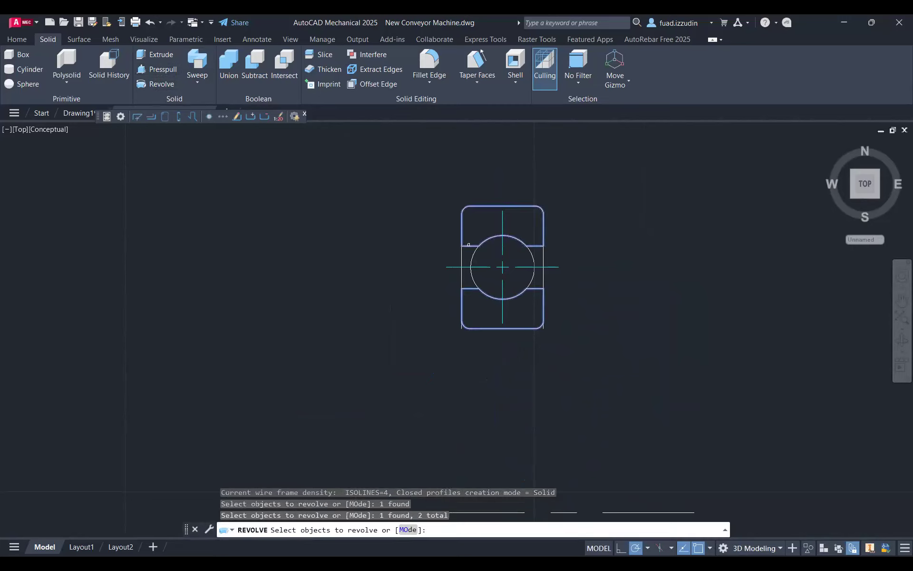
key("Return")
middle_click_drag(468, 245, 416, 116)
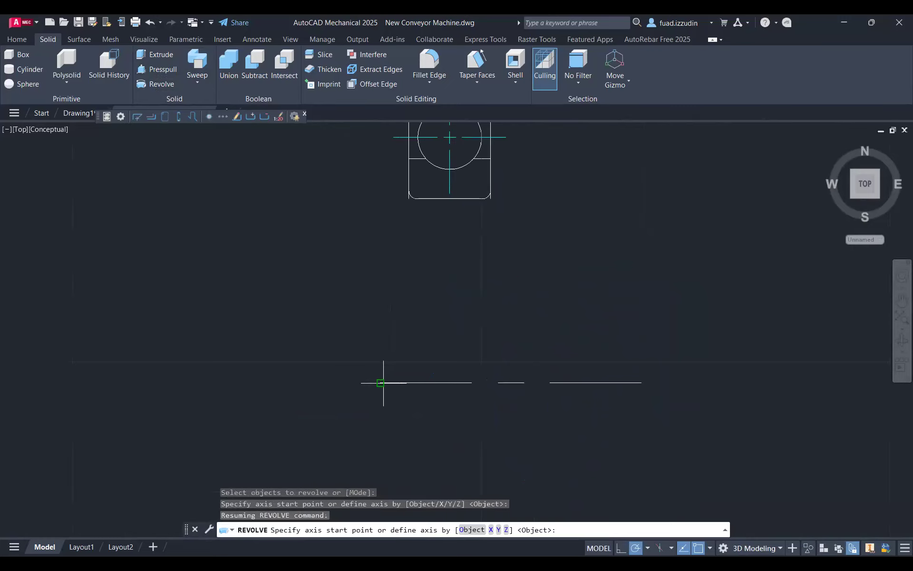
left_click(387, 382)
left_click(527, 383)
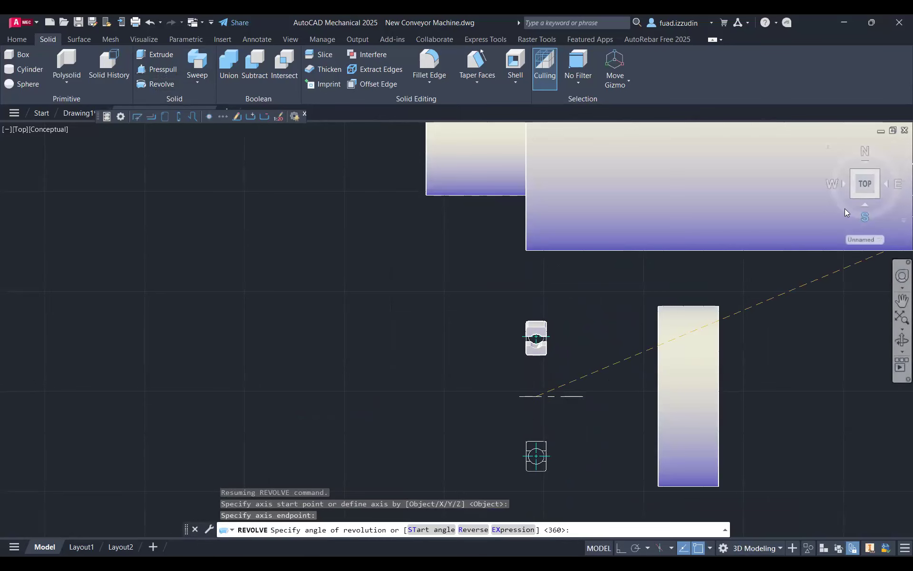
- Switch to the SW Isometric view and revolve the two ring outlines through a full 360 degrees
left_click(855, 196)
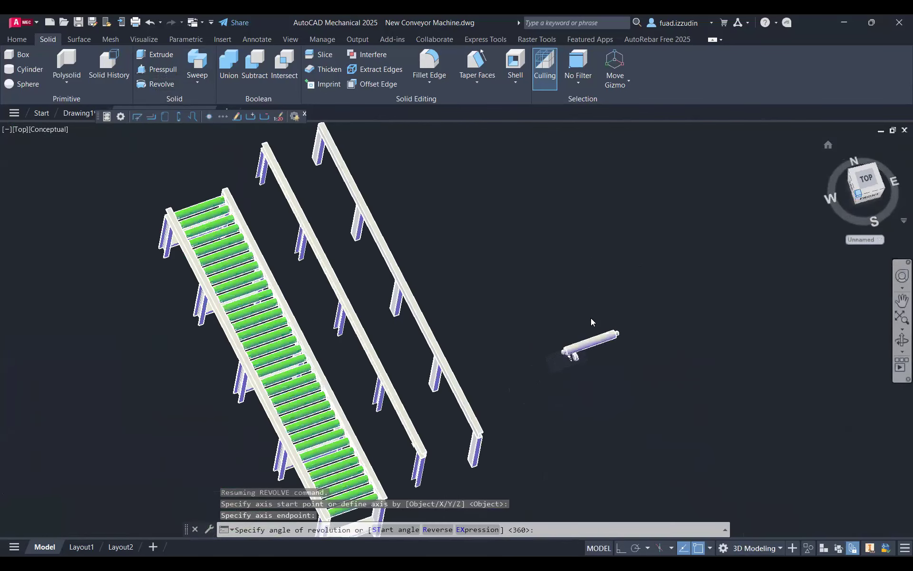
scroll(526, 345, "up", 6)
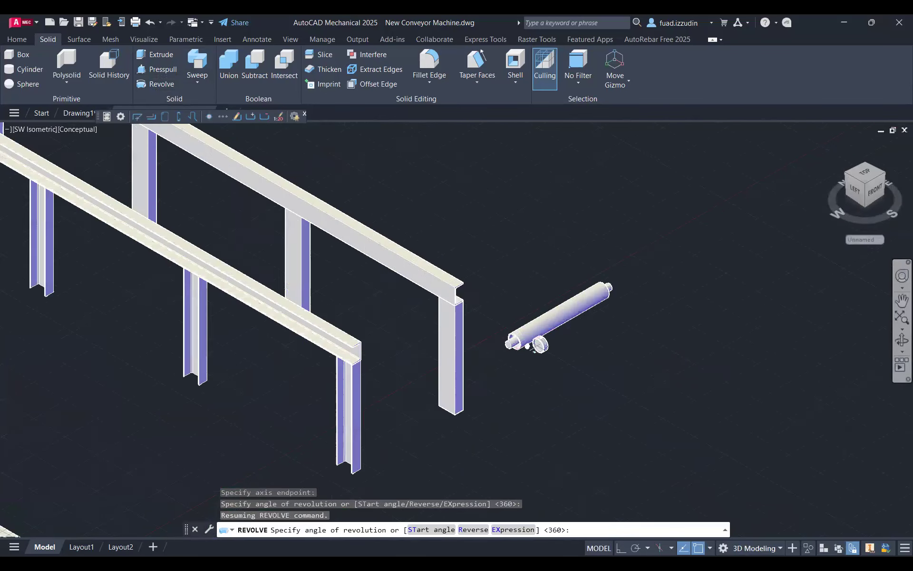
scroll(533, 353, "up", 6)
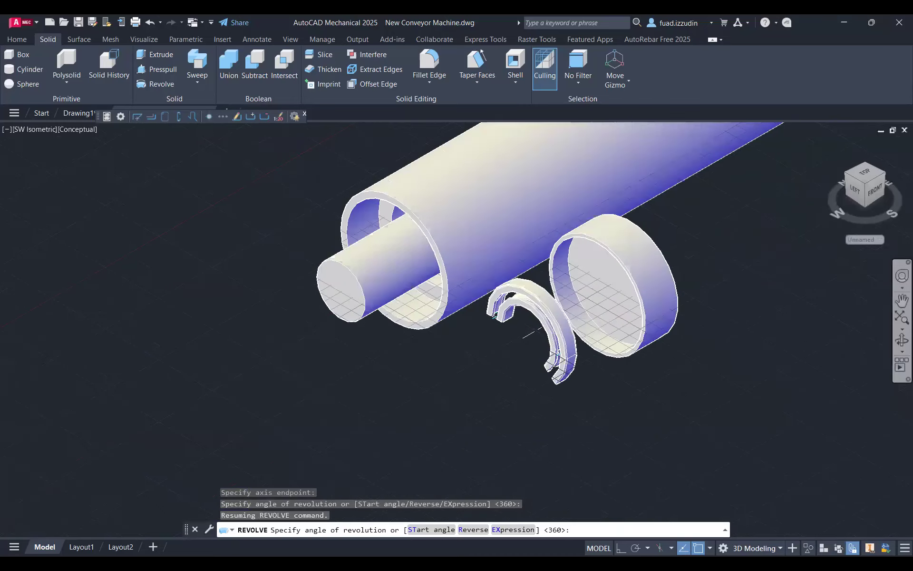
scroll(533, 352, "up", 5)
type("360")
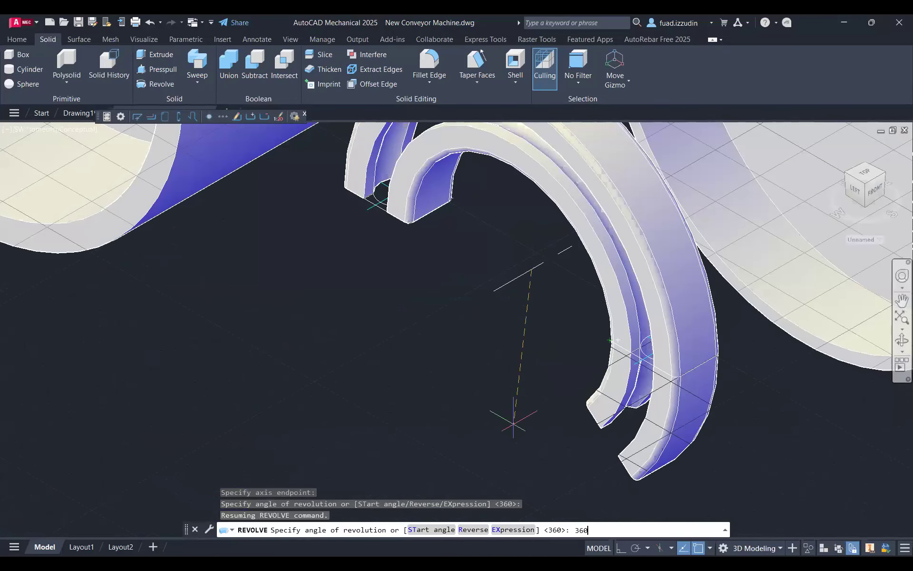
key("Return")
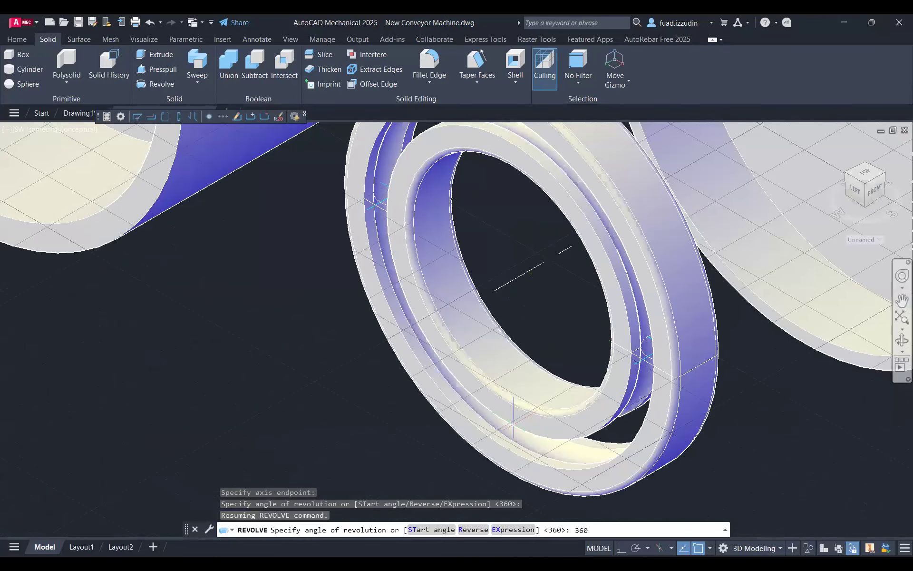
key("Escape")
key("Escape")
- Inspect the revolved inner and outer bearing rings up close and compare them with the housing and the roller
scroll(513, 421, "down", 6)
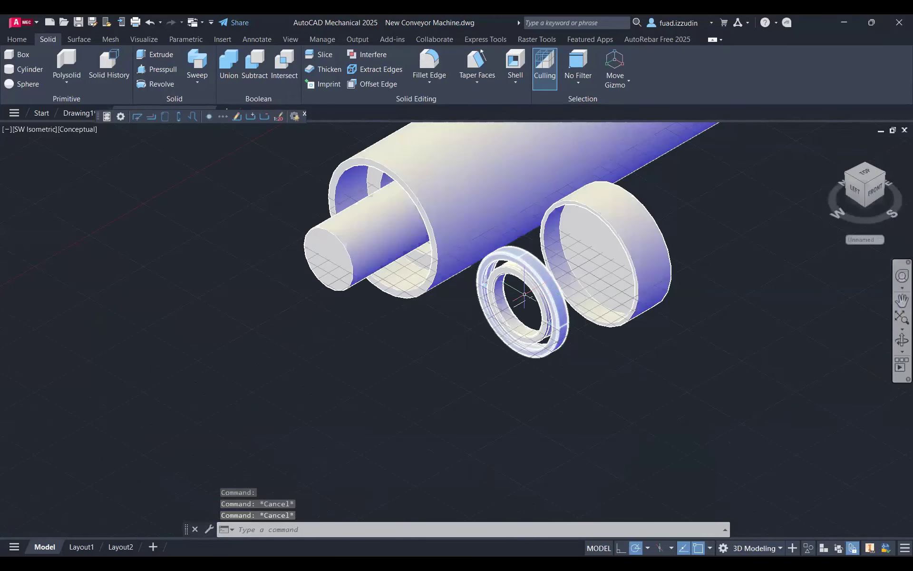
scroll(476, 287, "up", 6)
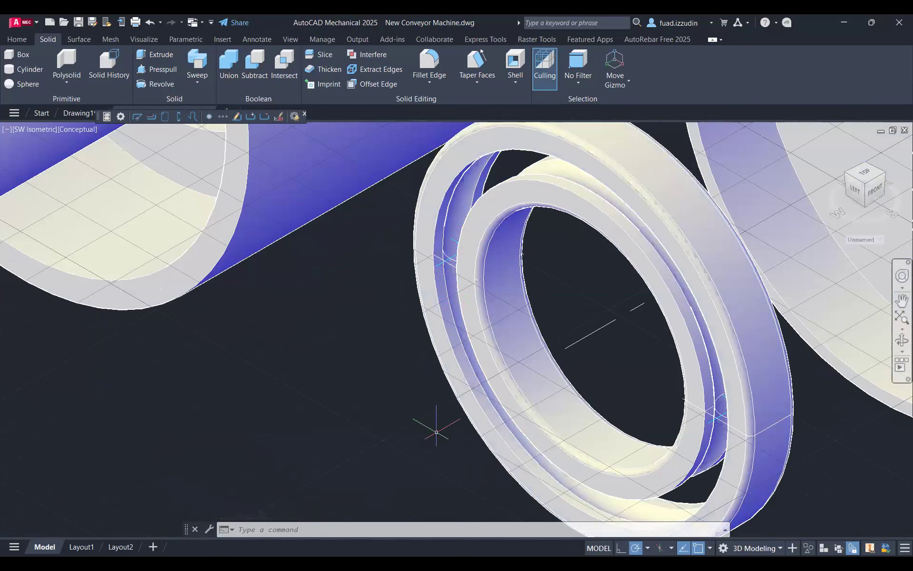
left_click(24, 42)
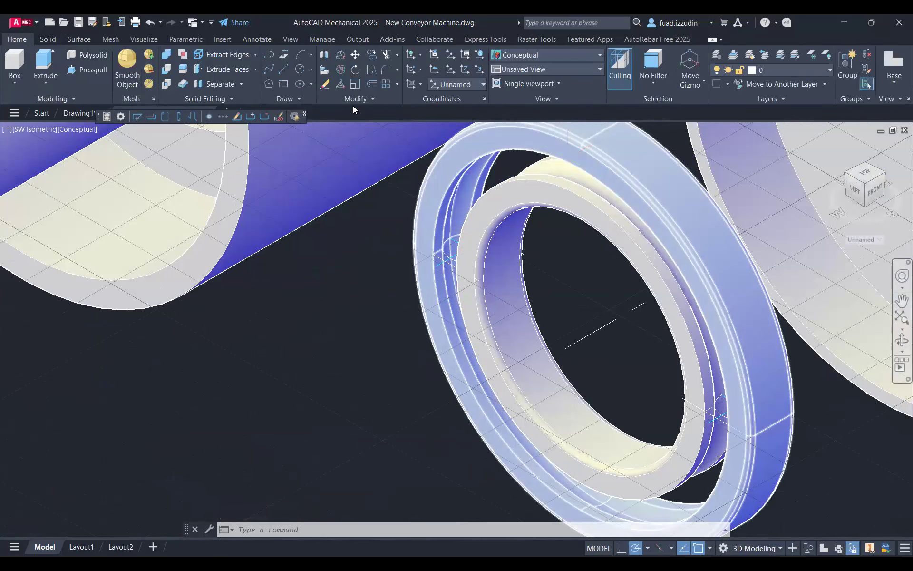
left_click(398, 85)
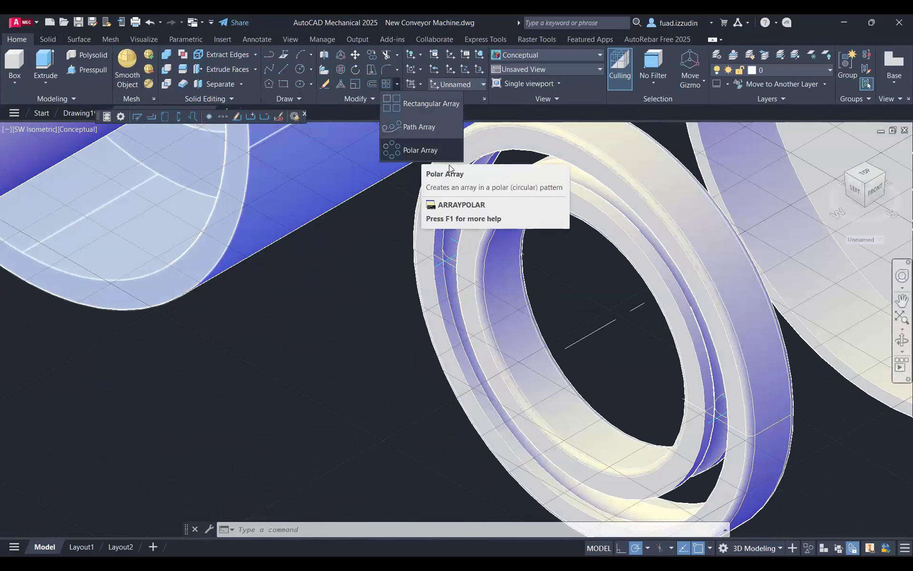
left_click(432, 188)
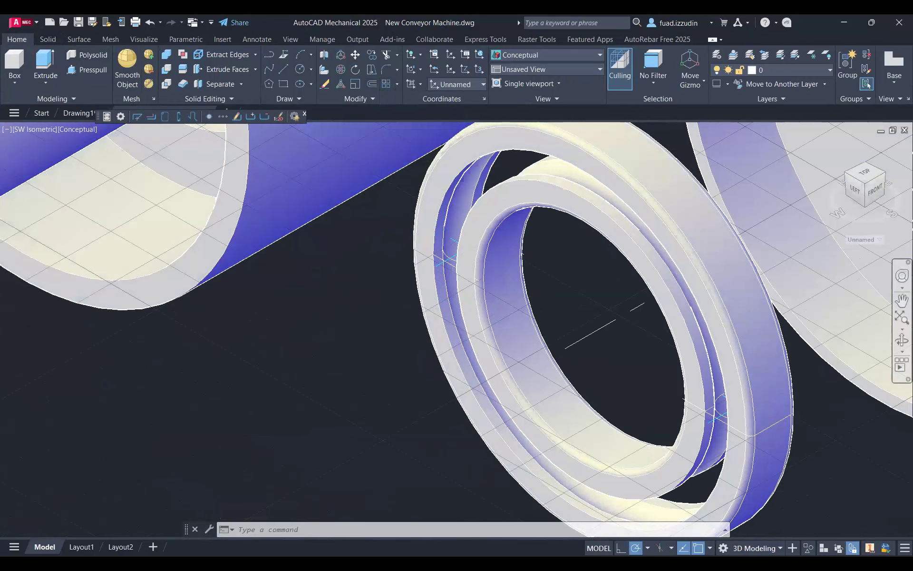
middle_click_drag(563, 252, 449, 326)
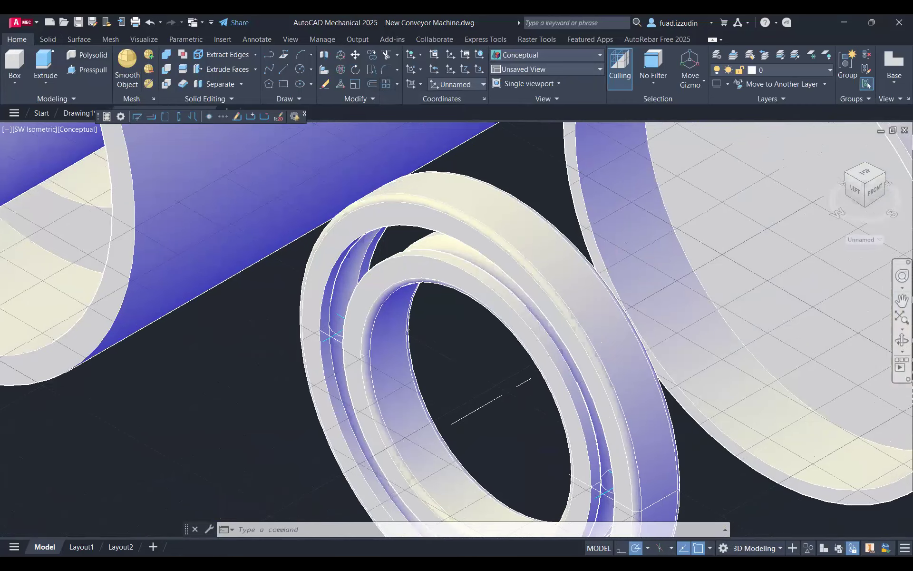
scroll(461, 283, "down", 3)
scroll(462, 283, "up", 2)
scroll(461, 283, "down", 3)
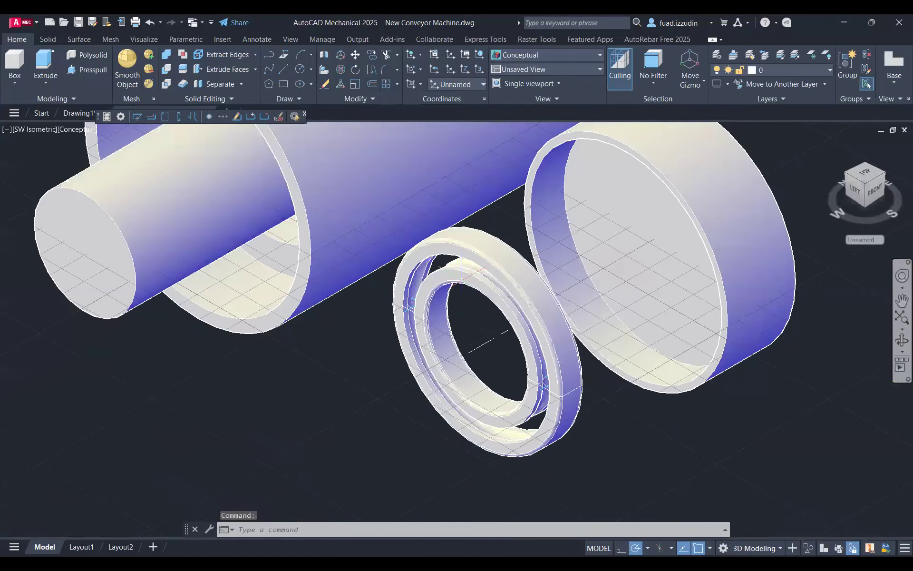
scroll(462, 282, "up", 3)
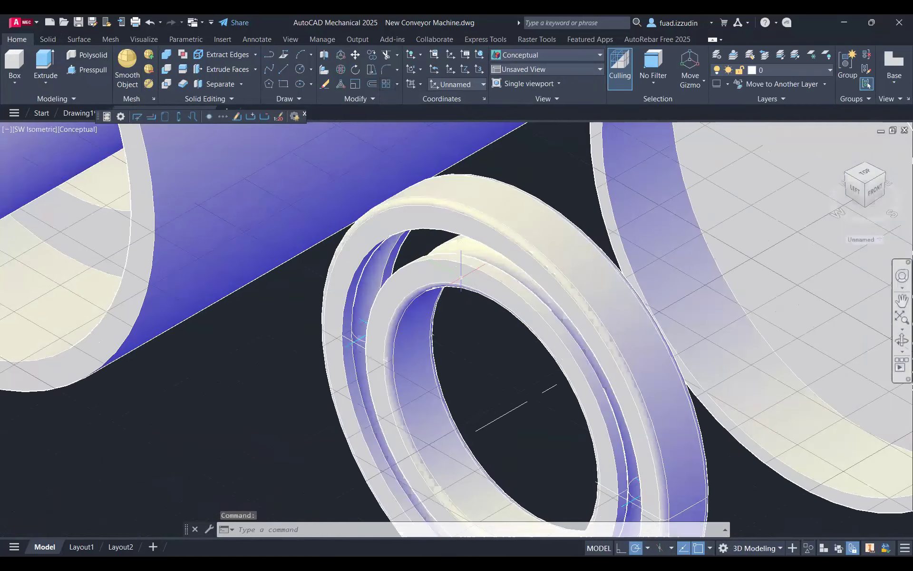
scroll(461, 277, "up", 2)
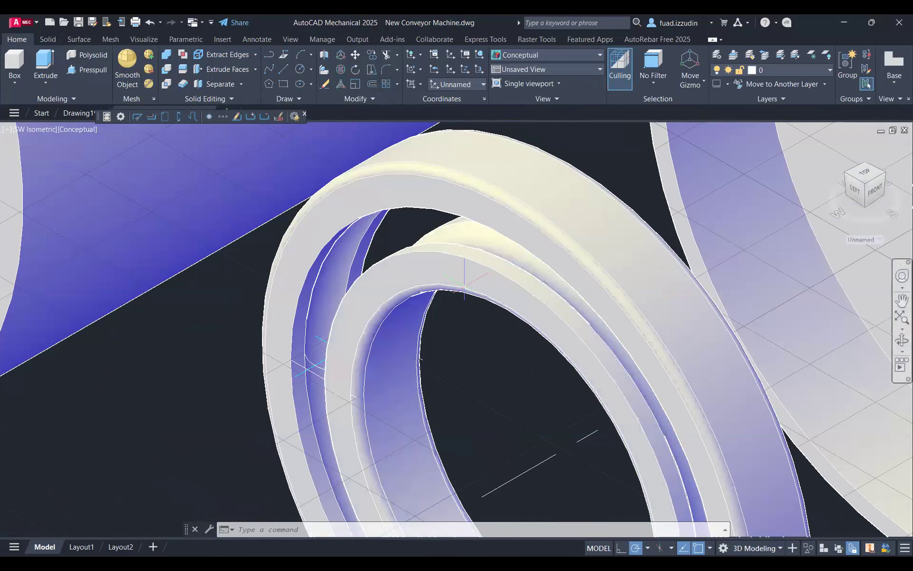
scroll(464, 287, "down", 4)
middle_click_drag(598, 280, 505, 332)
scroll(506, 332, "down", 4)
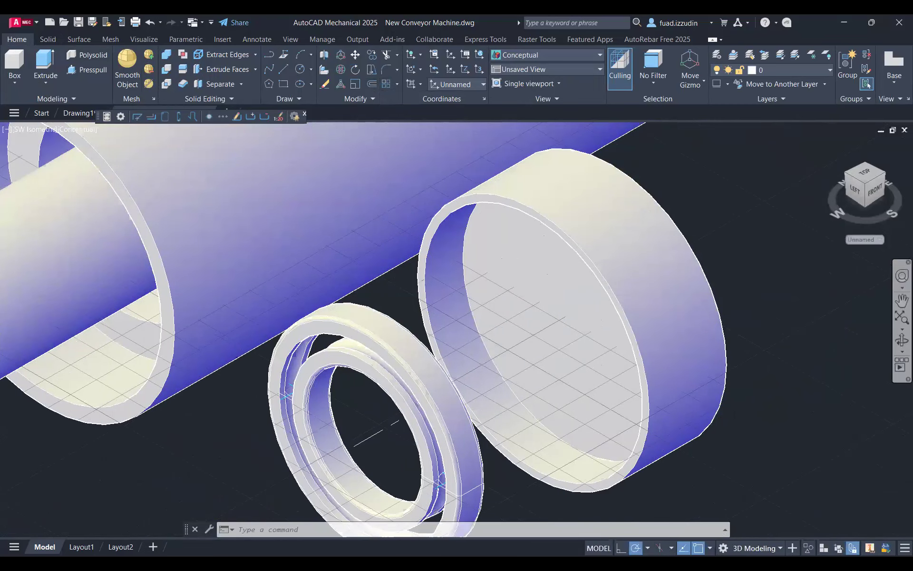
key("Escape")
scroll(403, 267, "down", 2)
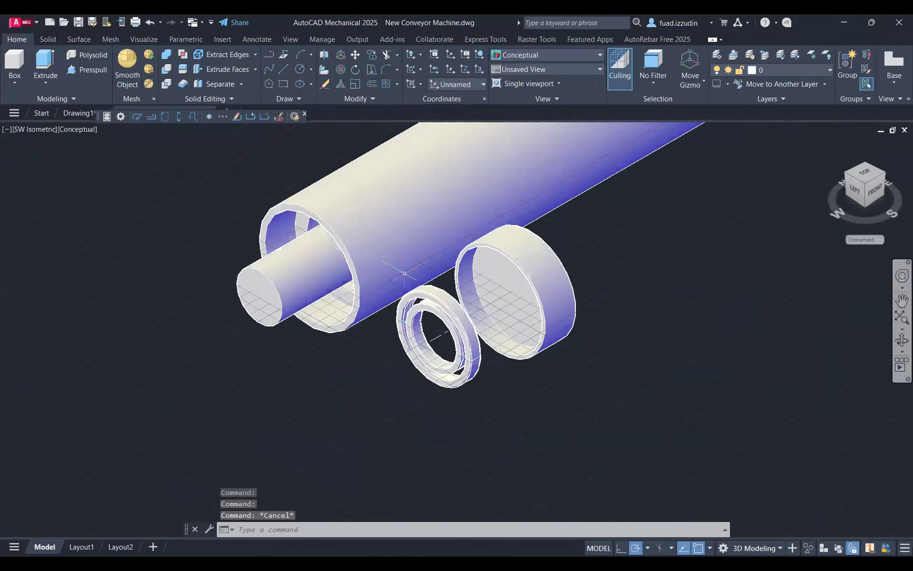
scroll(404, 273, "down", 1)
scroll(500, 293, "down", 4)
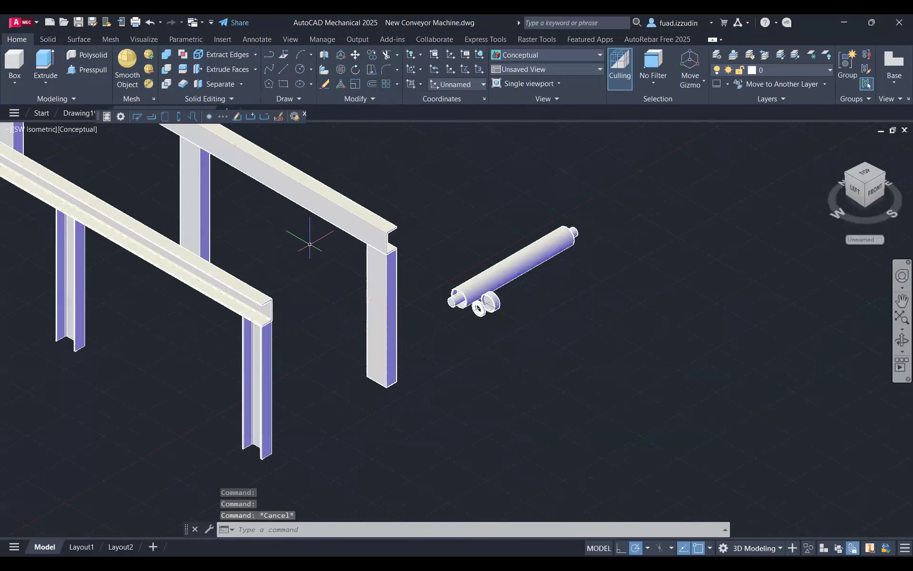
middle_click_drag(319, 252, 328, 279)
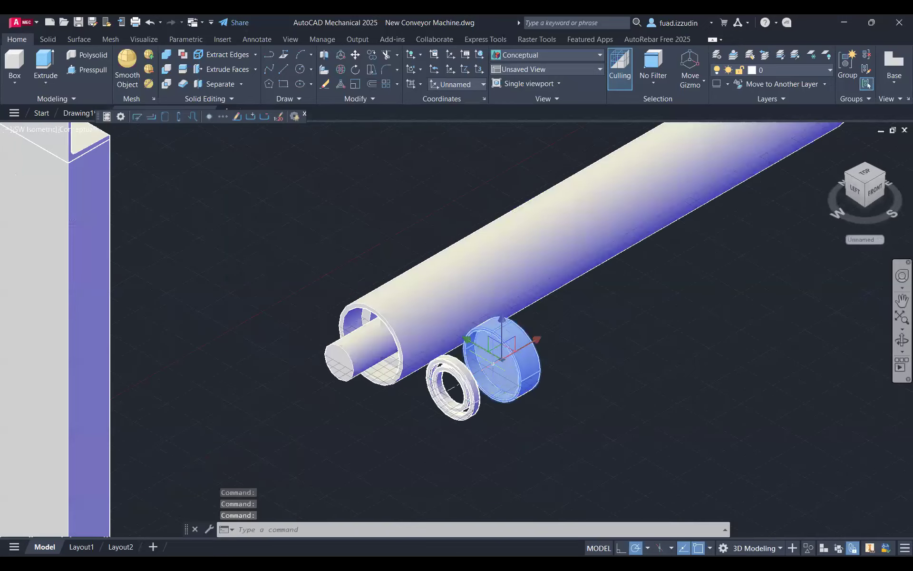
key("Escape")
scroll(493, 364, "up", 3)
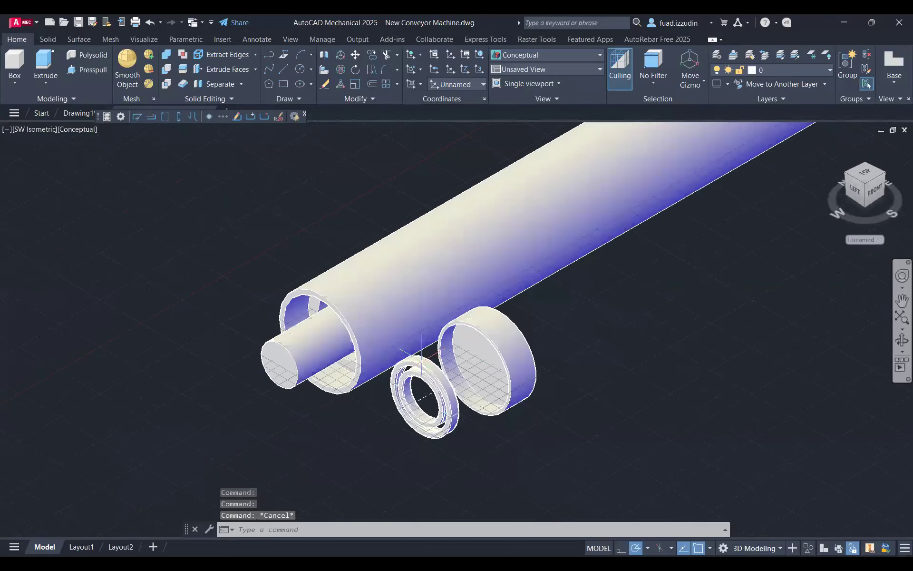
scroll(421, 352, "down", 2)
- Copy the roller's shaft from the centre of its end face to the centre of the bearing housing's inner face
left_click(331, 340)
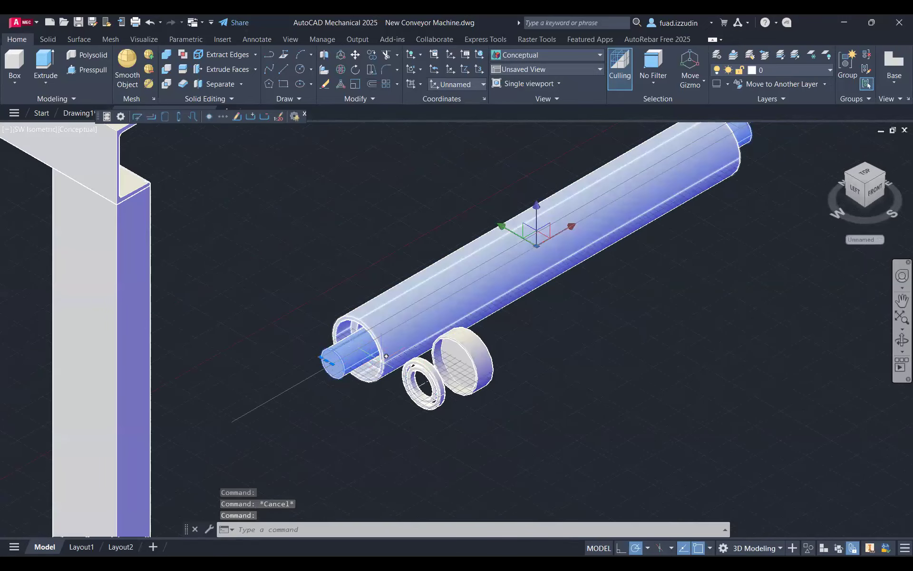
scroll(318, 377, "up", 4)
key("Escape")
left_click(312, 354)
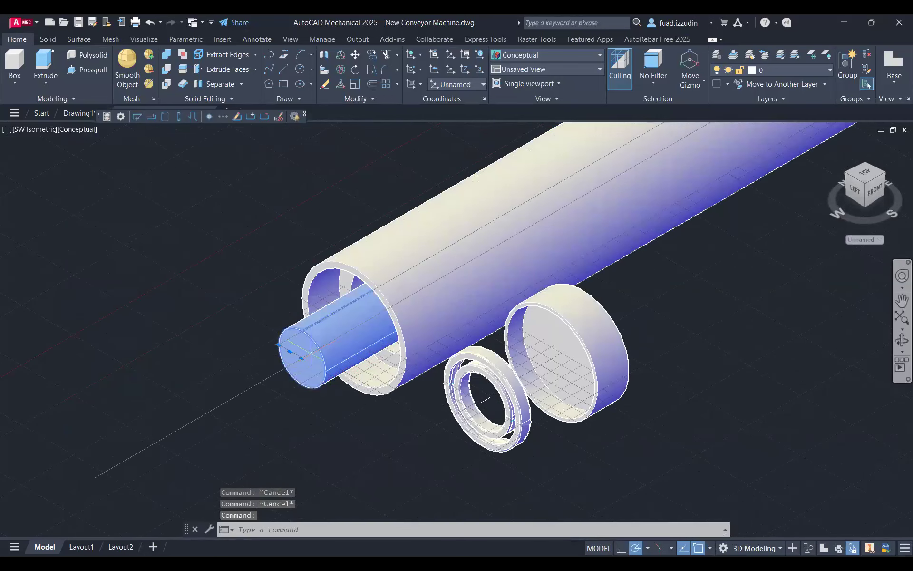
type("co")
key("Return")
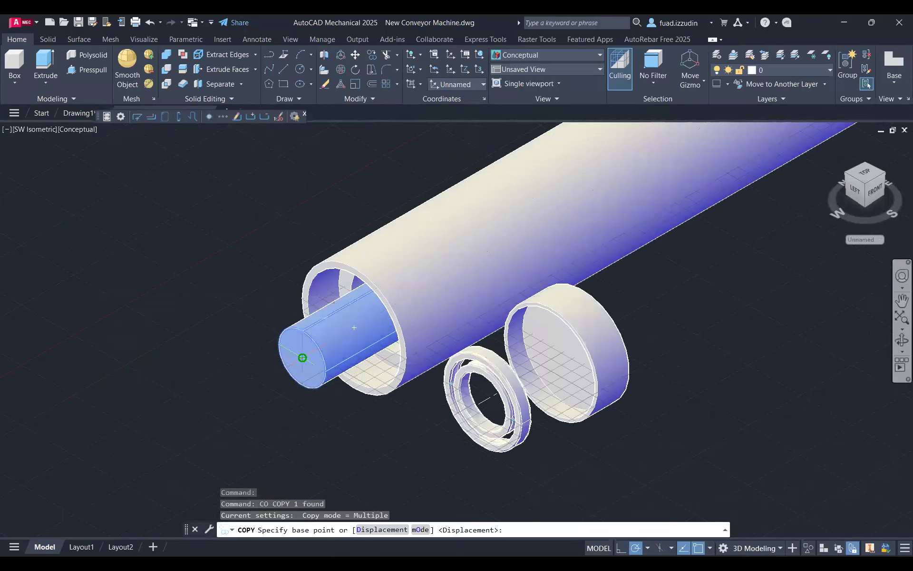
left_click(302, 358)
scroll(476, 373, "up", 4)
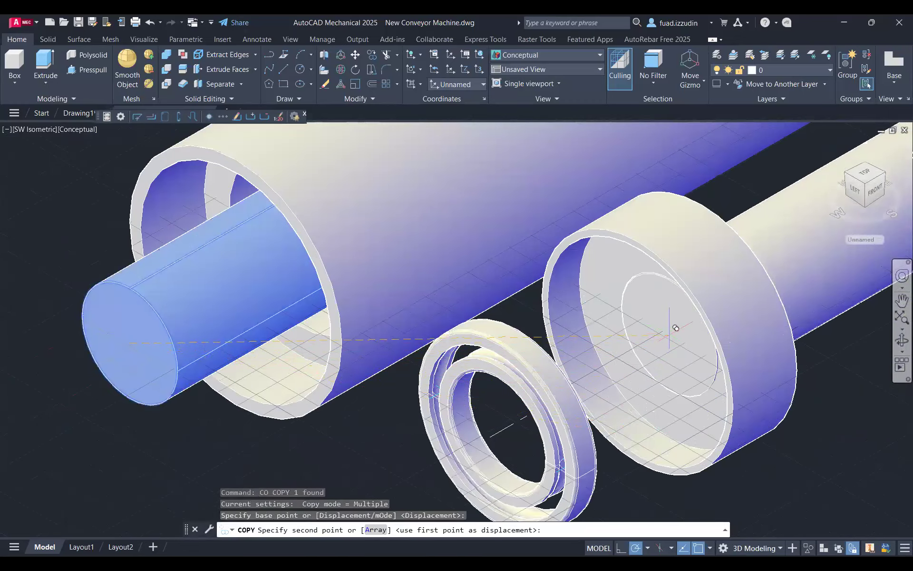
left_click(676, 328)
key("Escape")
scroll(676, 328, "down", 4)
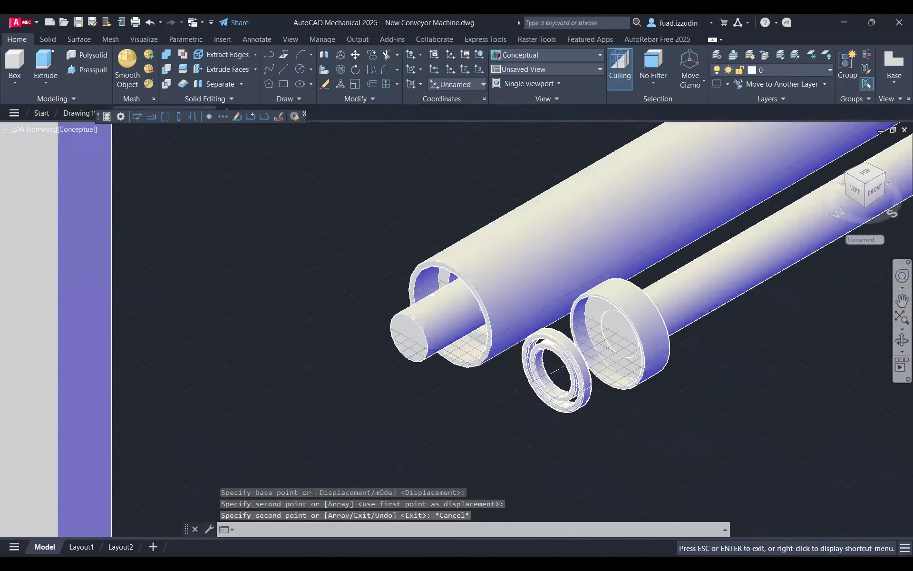
key("Escape")
key("Escape")
- Subtract the copied shaft from the bearing housing to cut a through hole for the shaft
middle_click_drag(672, 310, 539, 417)
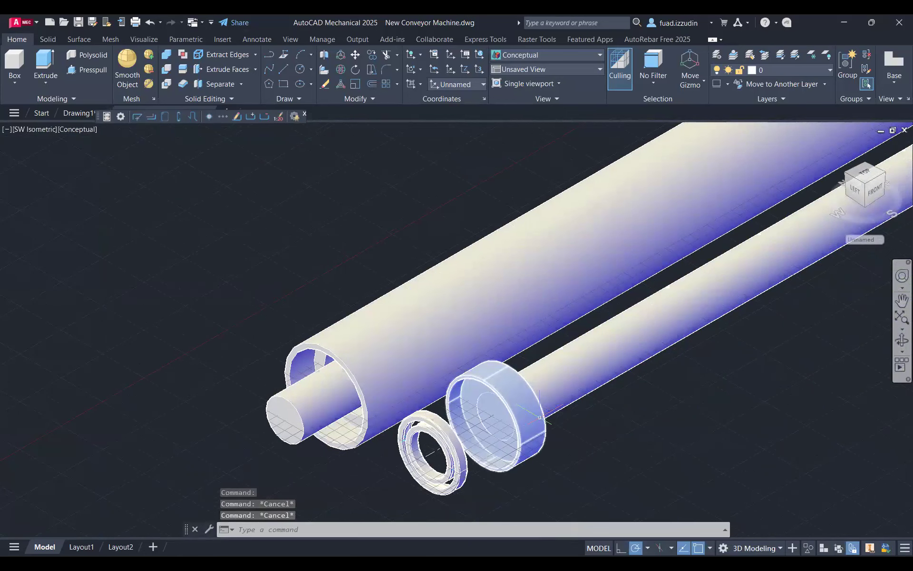
type("sub")
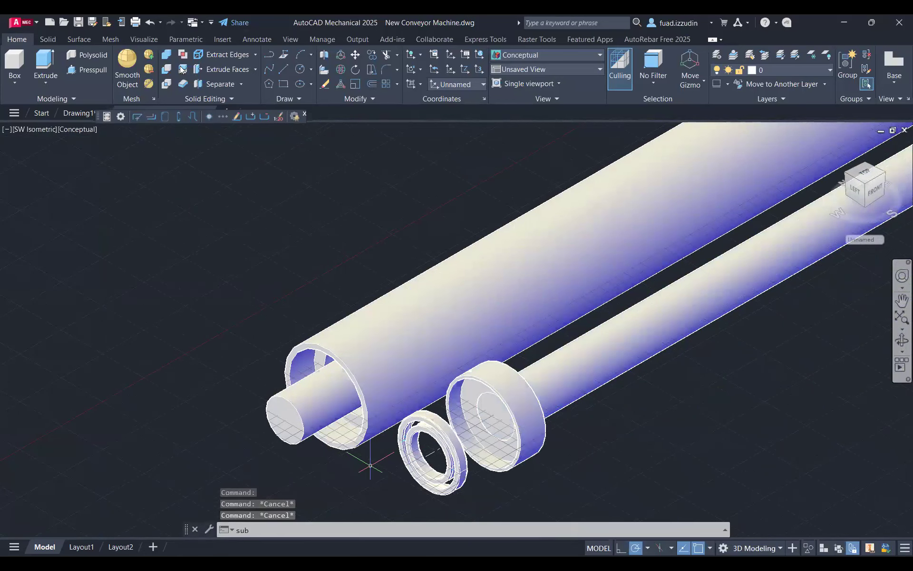
key("Return")
scroll(531, 420, "up", 2)
left_click(167, 70)
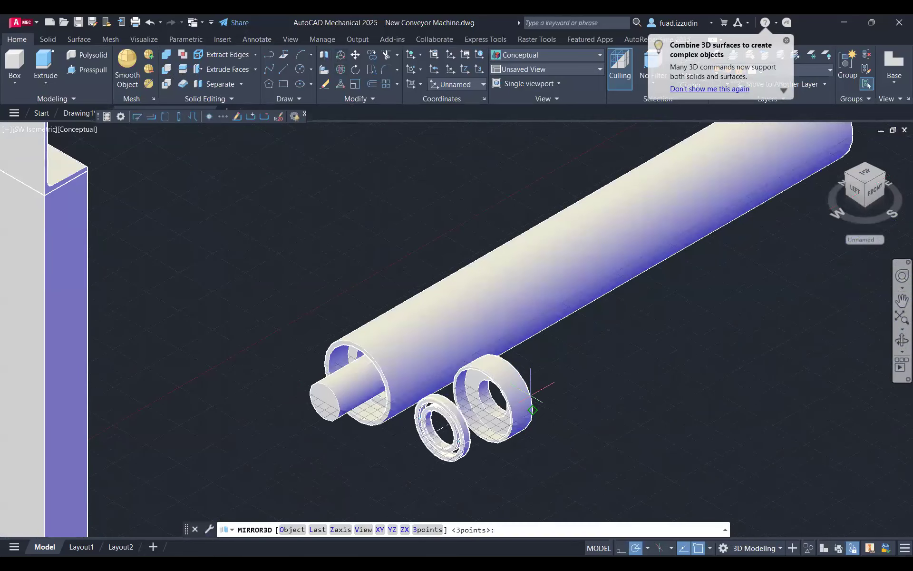
- Mirror the bearing housing about the YZ plane through its back face, keeping the source object
scroll(531, 396, "up", 3)
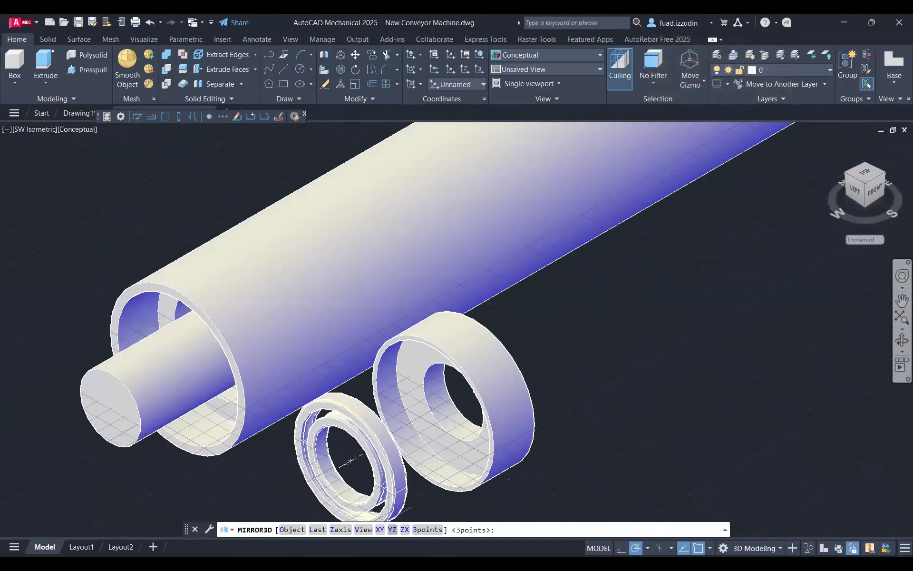
left_click(392, 530)
left_click(535, 424)
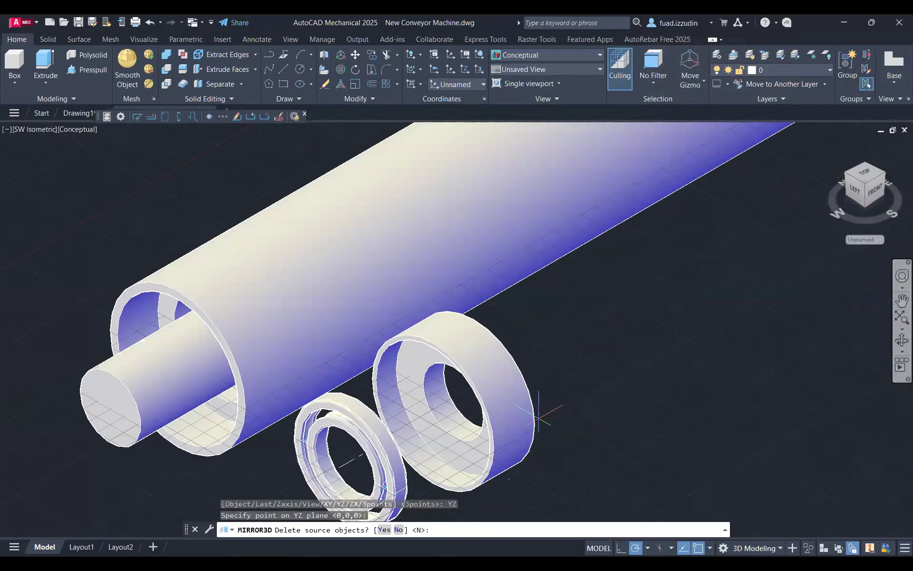
key("Return")
key("Escape")
left_click(486, 392)
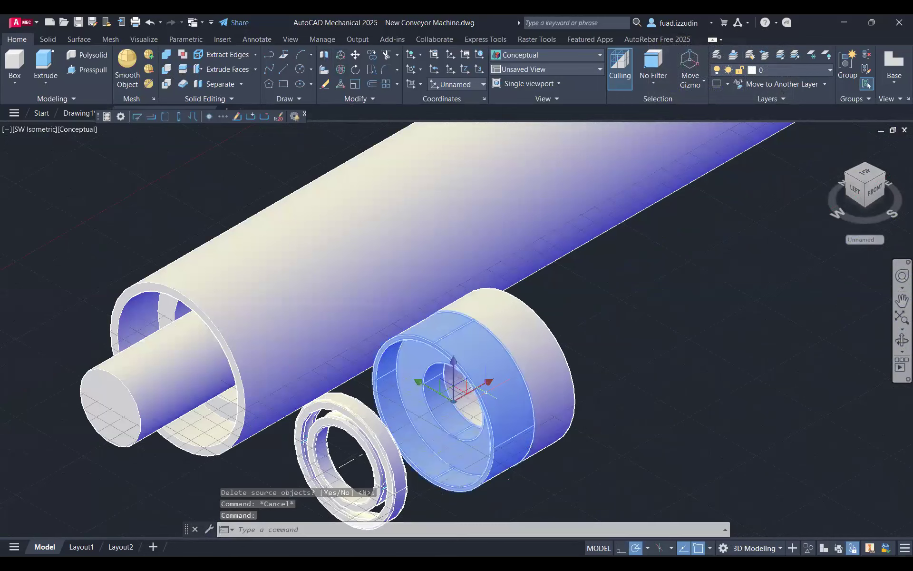
key("Escape")
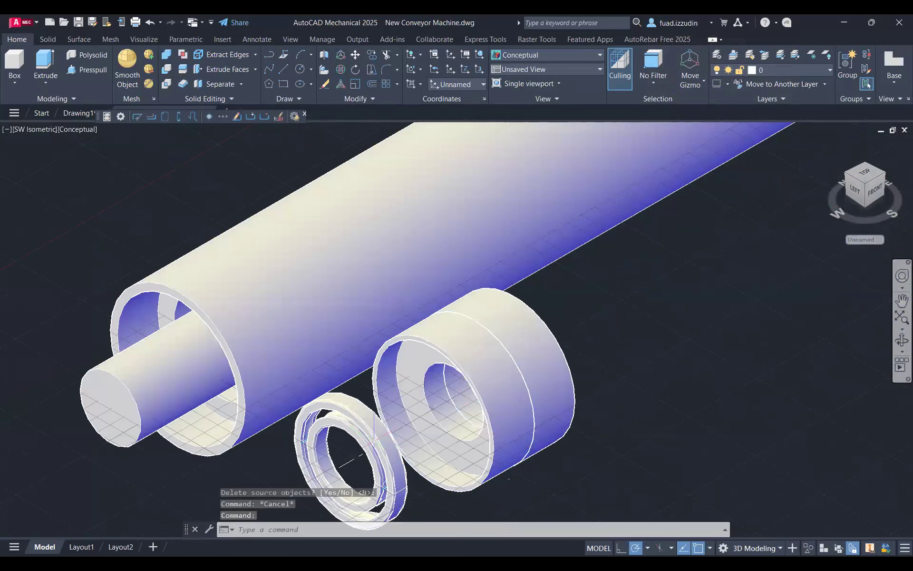
- Copy the inner and outer bearing rings concentrically into the original housing and to the open end of the mirrored housing
scroll(361, 445, "up", 5)
left_click_drag(317, 437, 363, 342)
key("Escape")
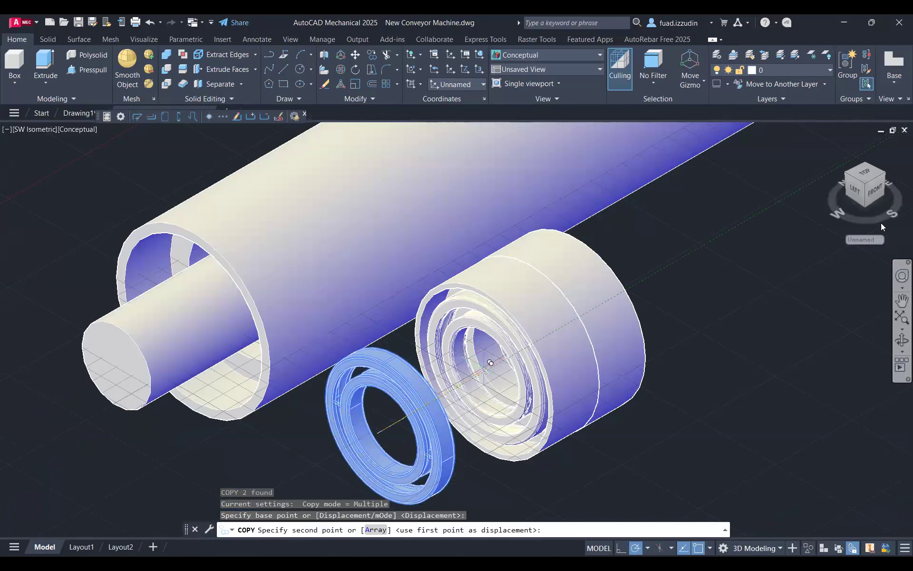
left_click(888, 186)
scroll(661, 412, "down", 2)
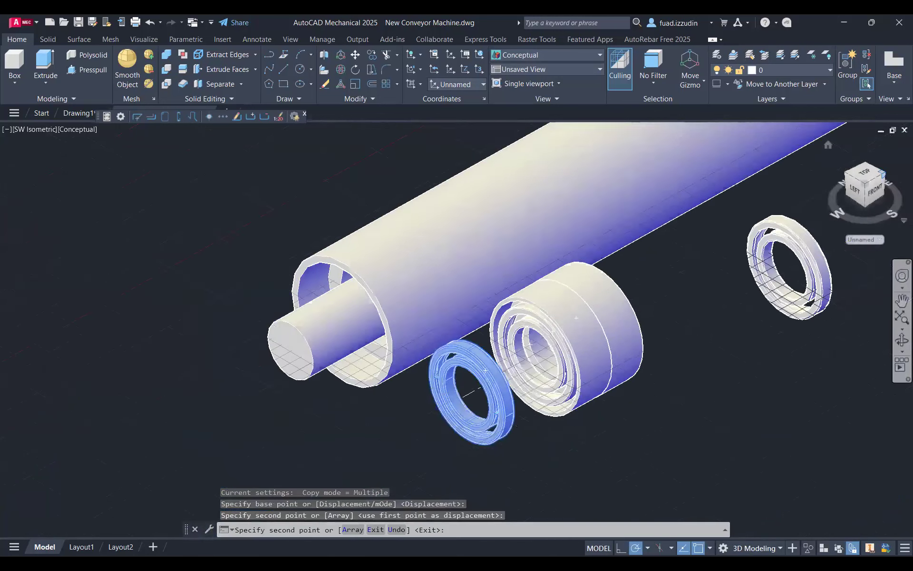
scroll(471, 391, "down", 6)
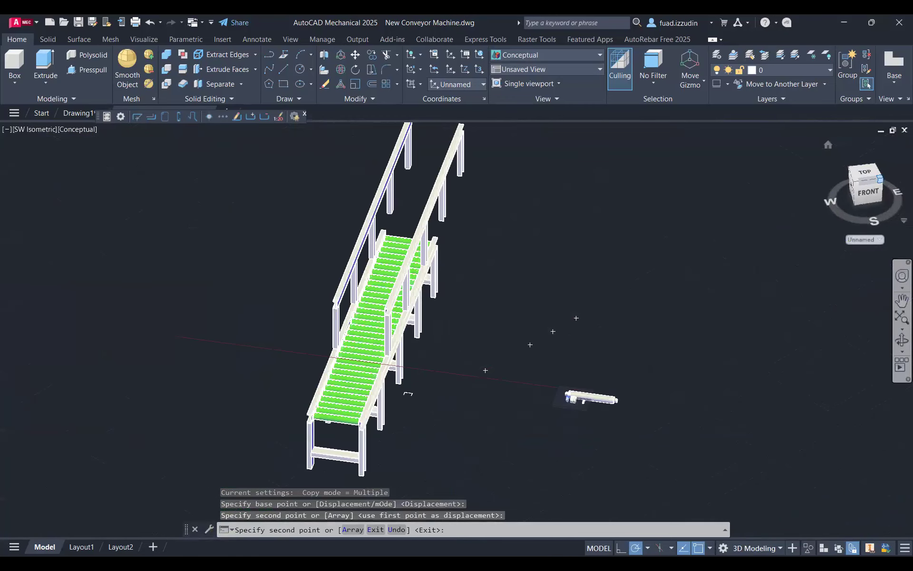
left_click(879, 180)
scroll(573, 319, "up", 8)
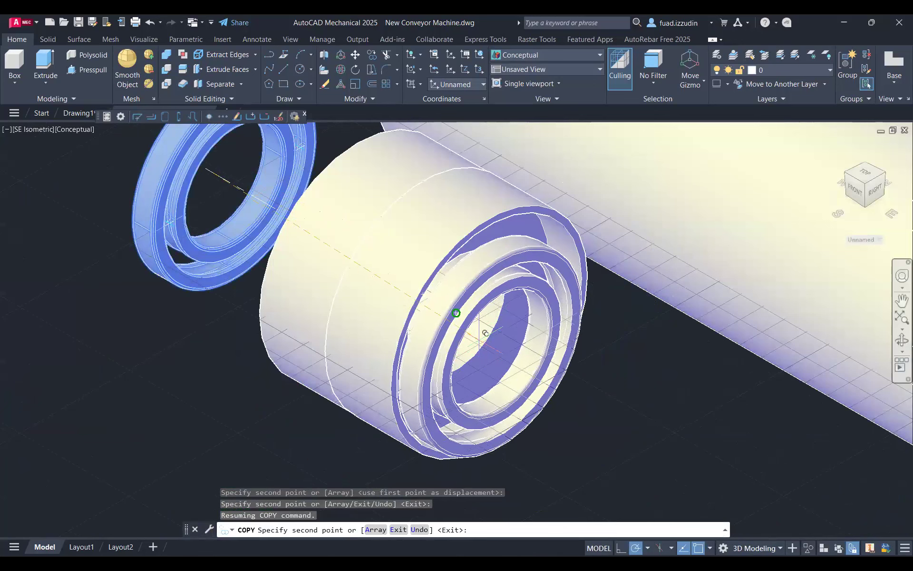
left_click(489, 330)
key("Escape")
- Move the two copied rings at the mirrored housing 10 units along the axis into its bore
left_click(573, 348)
left_click(551, 344)
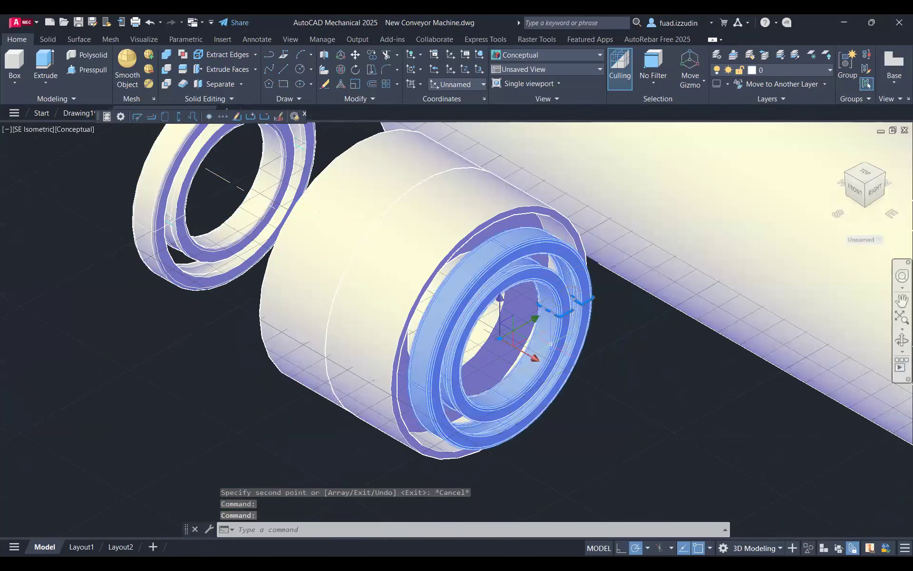
scroll(483, 355, "up", 2)
scroll(482, 354, "up", 2)
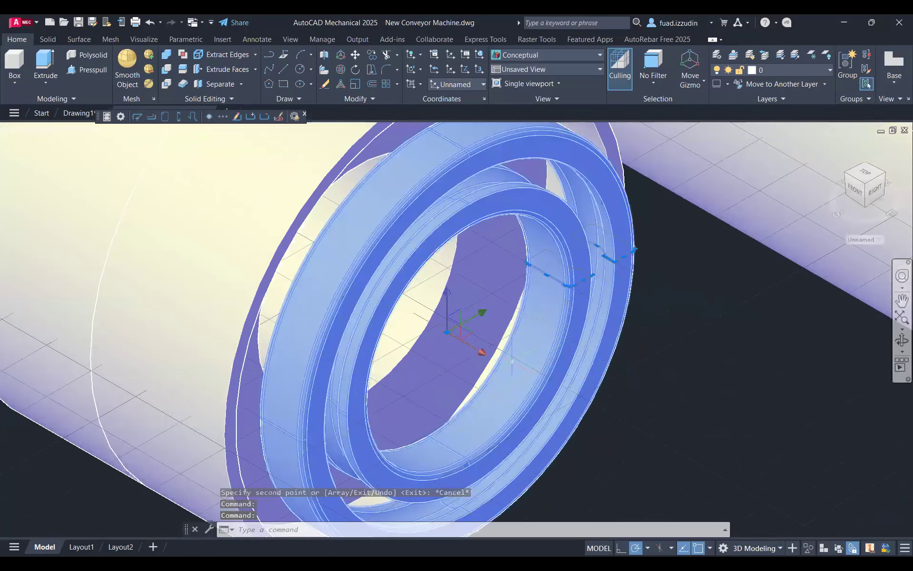
left_click(447, 331)
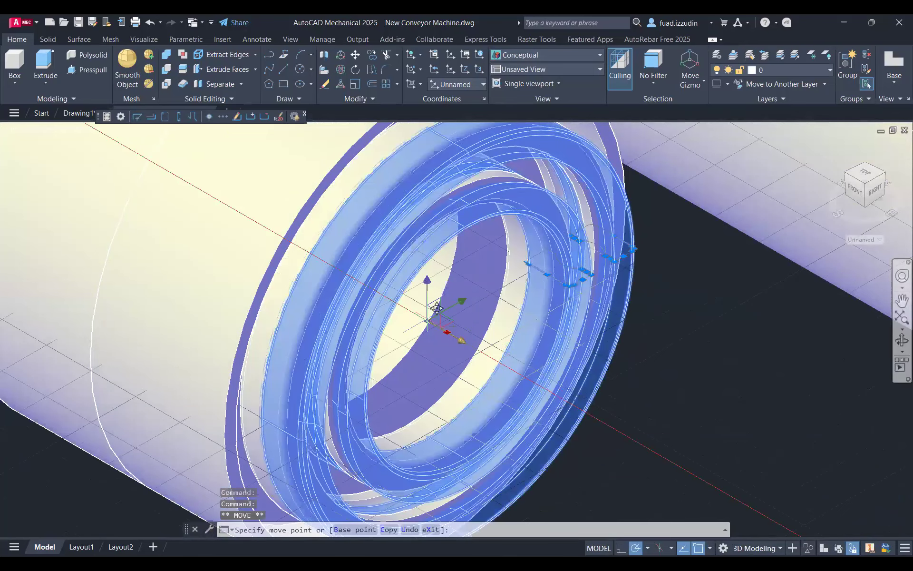
type("10")
key("Return")
key("Escape")
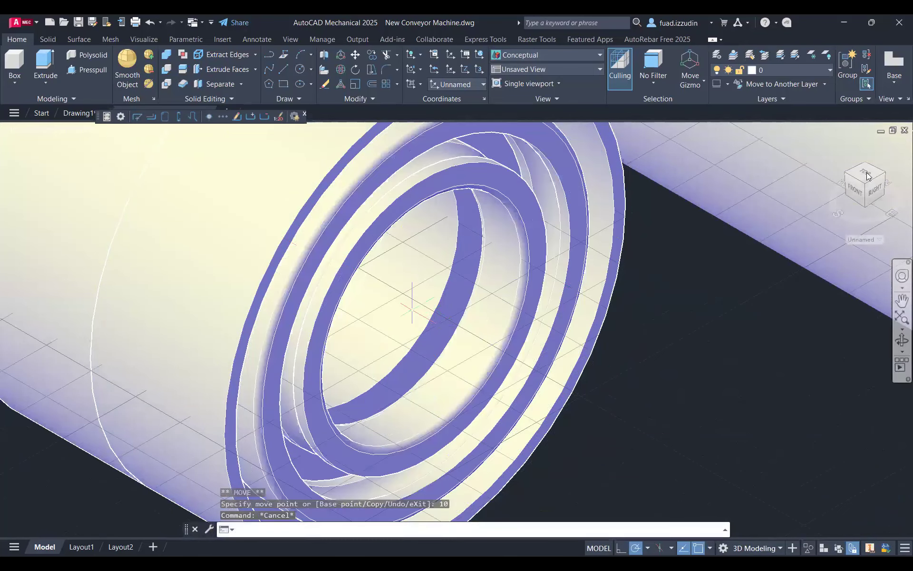
- Move the mirrored housing together with its two bearing rings into the far end of the roller tube
scroll(518, 367, "down", 10)
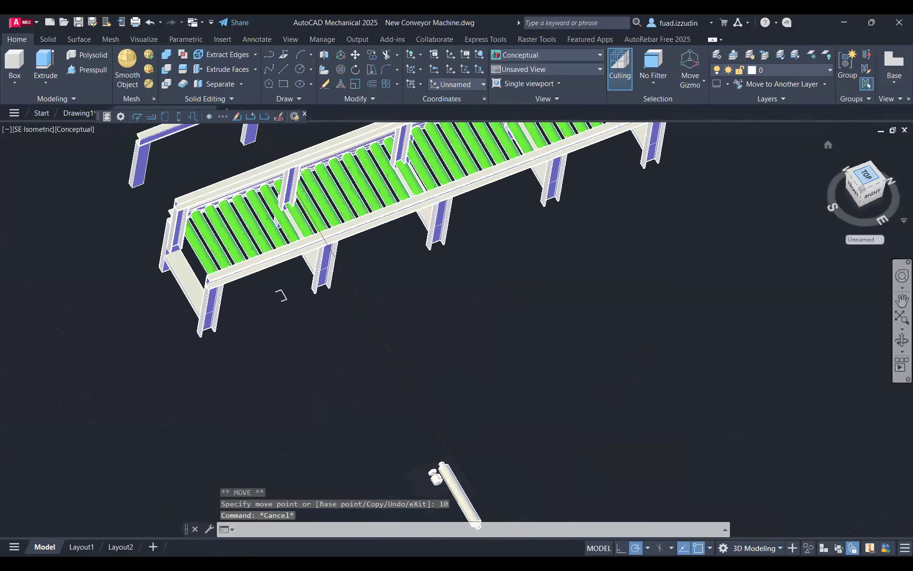
scroll(404, 448, "up", 9)
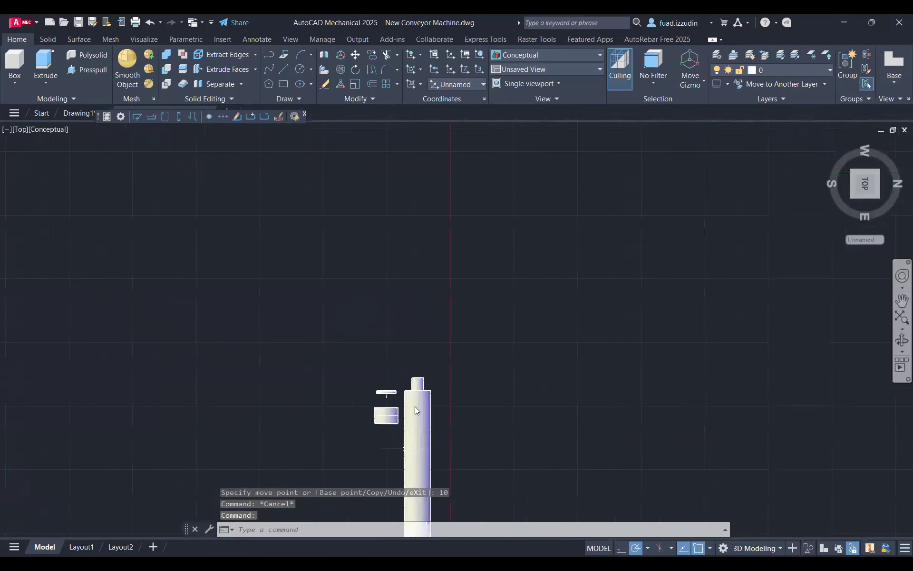
scroll(364, 417, "up", 5)
left_click(412, 402)
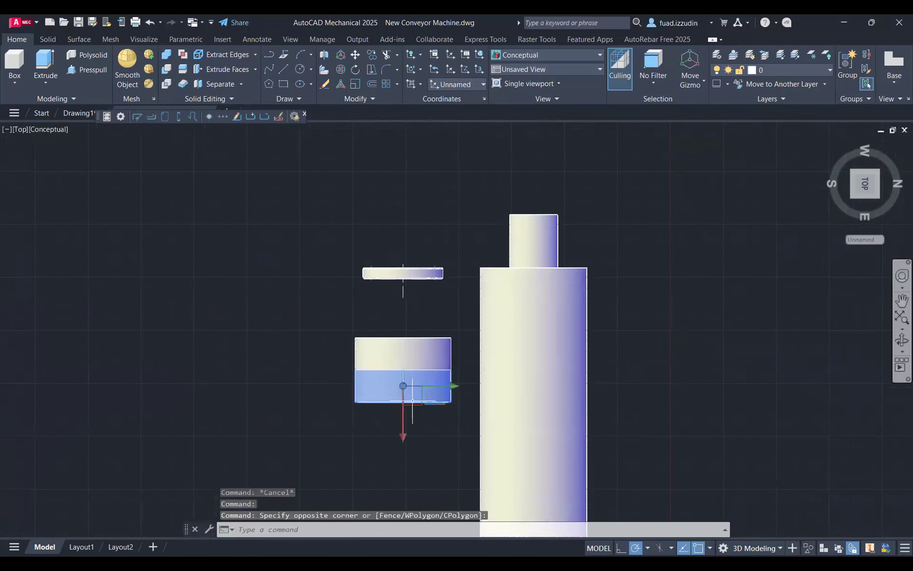
type("m")
key("Return")
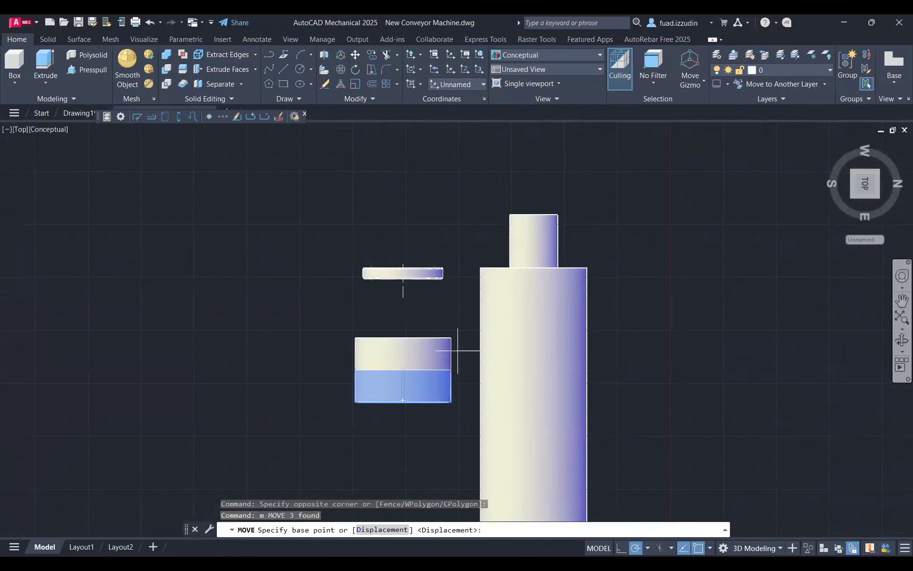
left_click(850, 195)
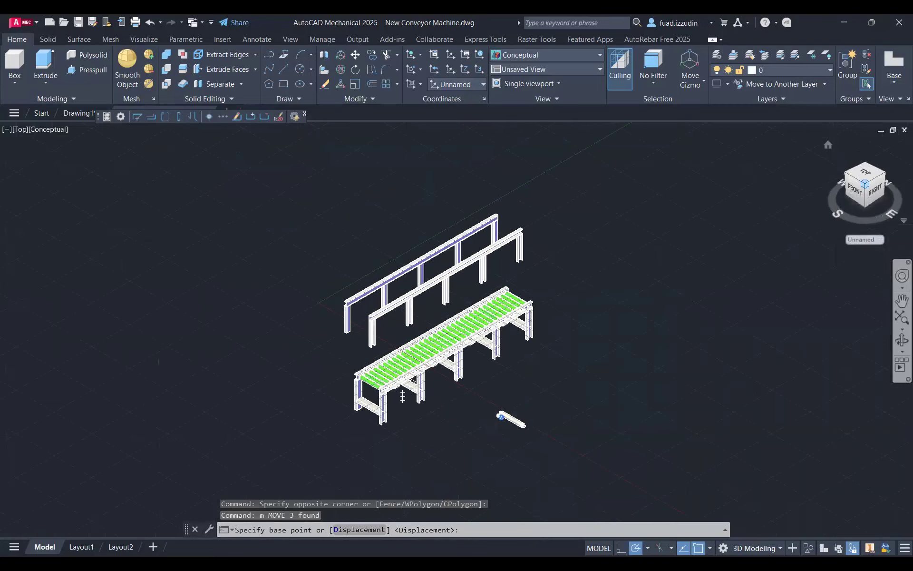
scroll(504, 414, "up", 8)
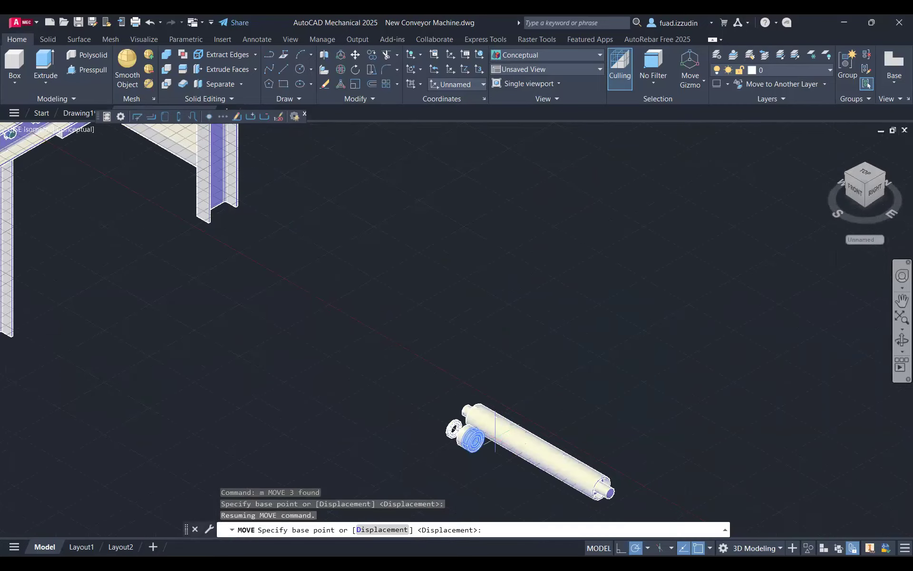
scroll(489, 435, "up", 3)
scroll(469, 442, "up", 8)
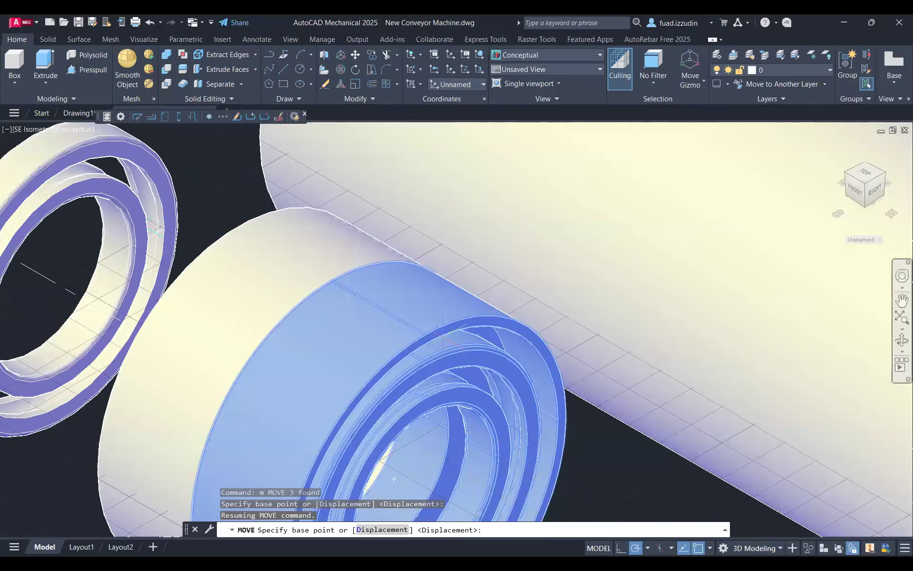
left_click(427, 334)
scroll(425, 334, "down", 3)
scroll(551, 344, "down", 4)
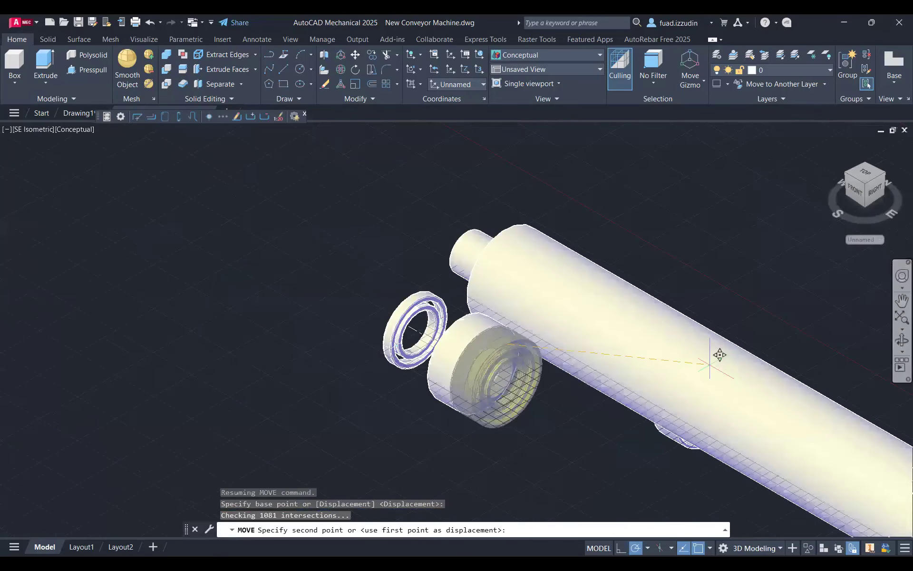
middle_click_drag(714, 355, 381, 162)
scroll(661, 324, "up", 4)
left_click(559, 271)
- Undo the move of the mirrored housing and its rings into the roller tube
key("ctrl+z")
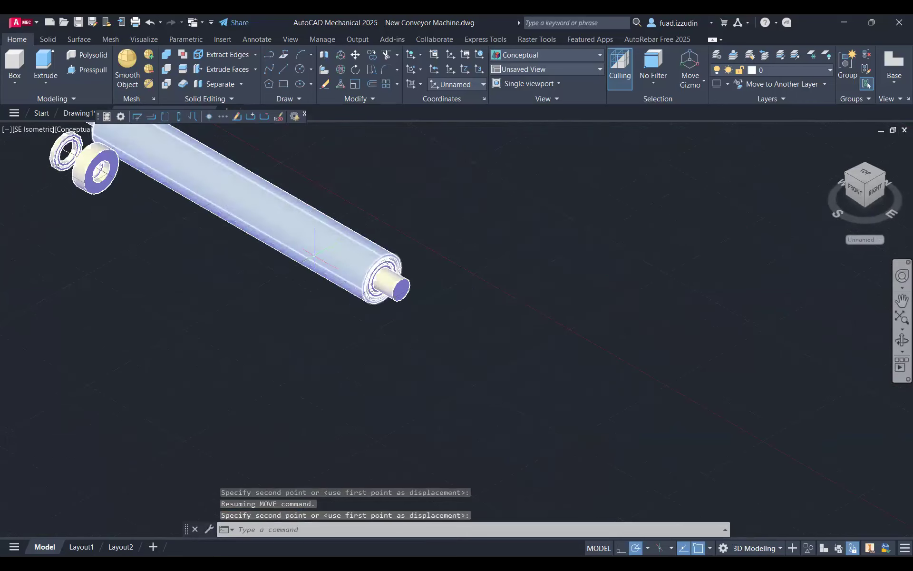
key("ctrl+z")
key("ctrl+z")
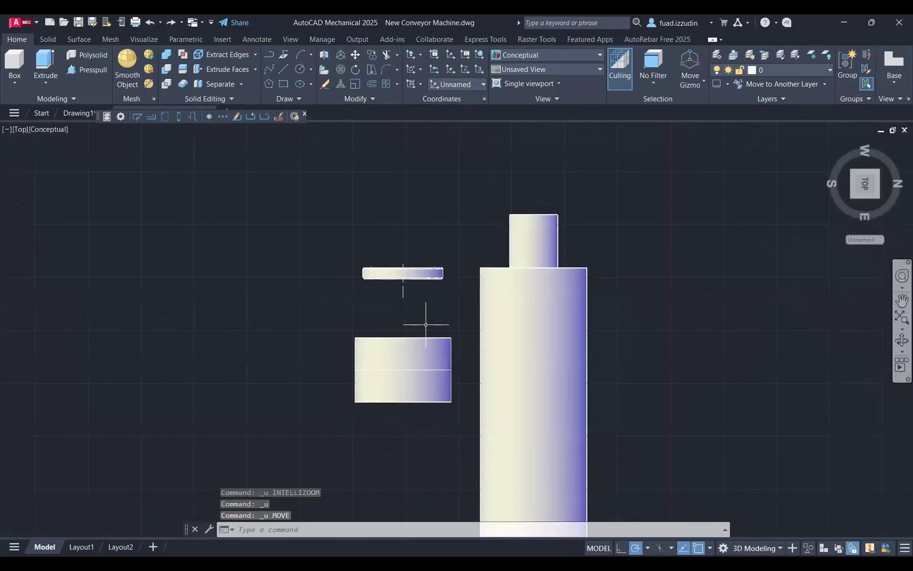
key("ctrl+z")
- Set the color of both bearing housings to Blue in their properties
scroll(409, 437, "up", 10)
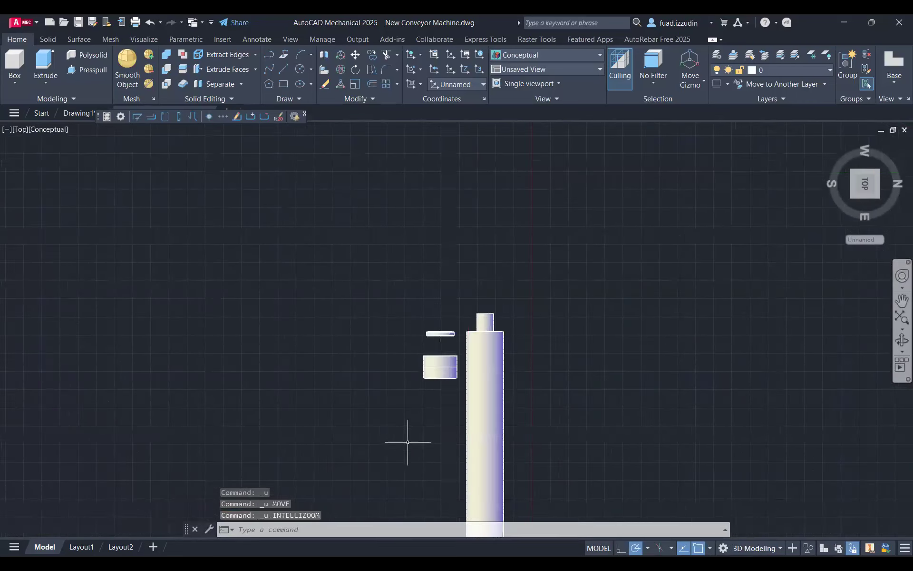
left_click(450, 316)
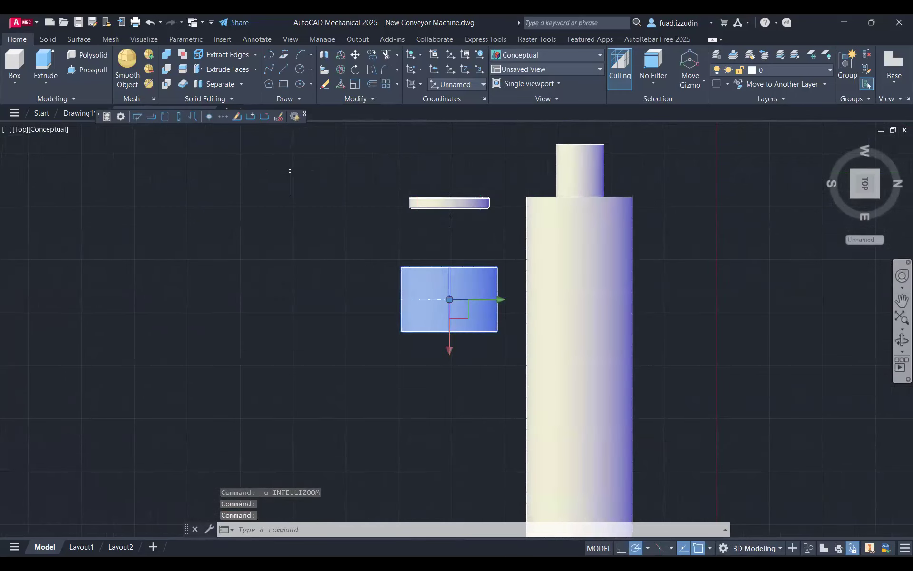
right_click(472, 280)
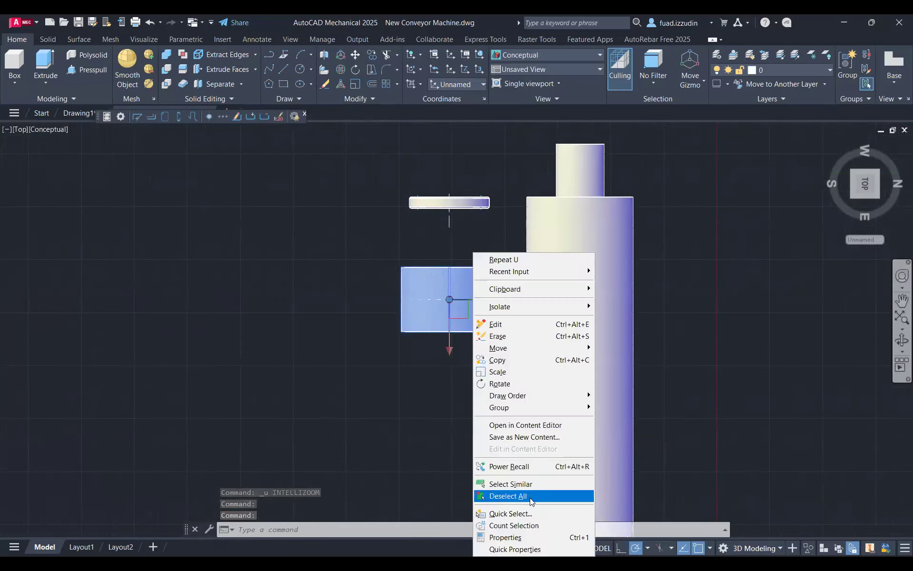
left_click(517, 537)
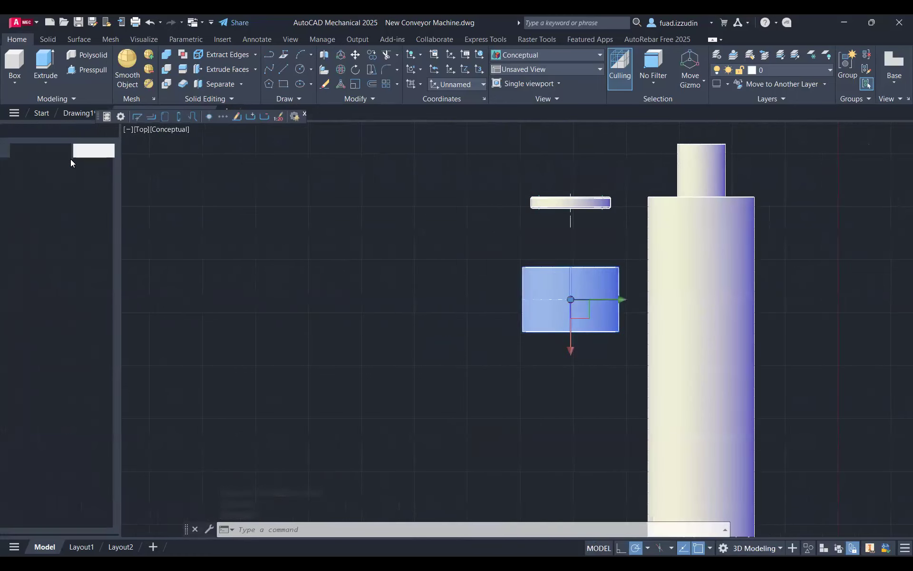
left_click(92, 180)
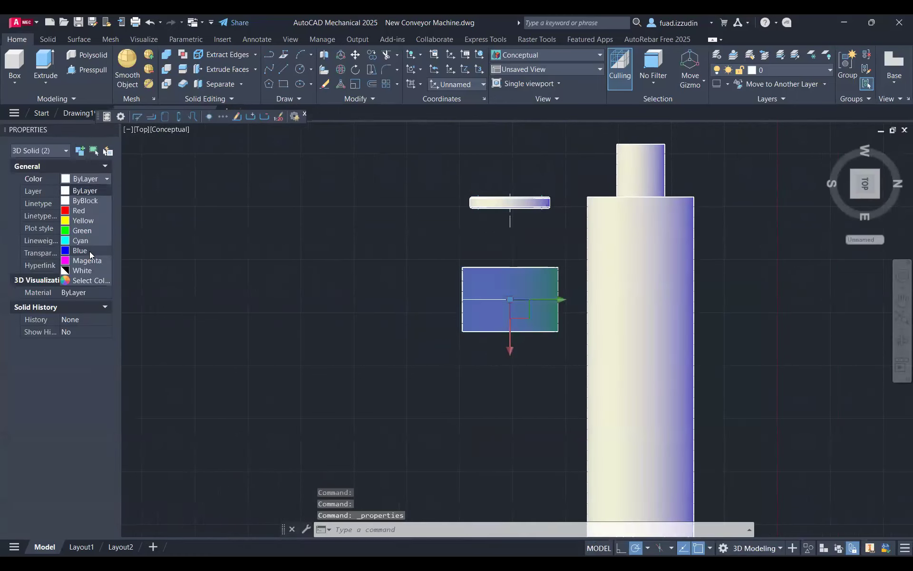
left_click(89, 251)
key("Escape")
- Switch to the SE Isometric view and set the visual style to Shaded
left_click_drag(864, 200, 555, 431)
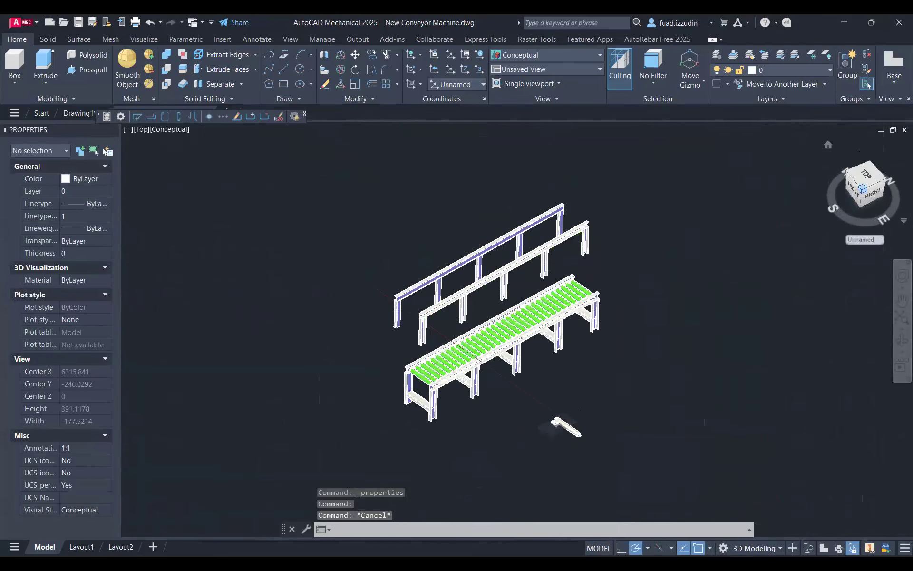
scroll(555, 431, "up", 6)
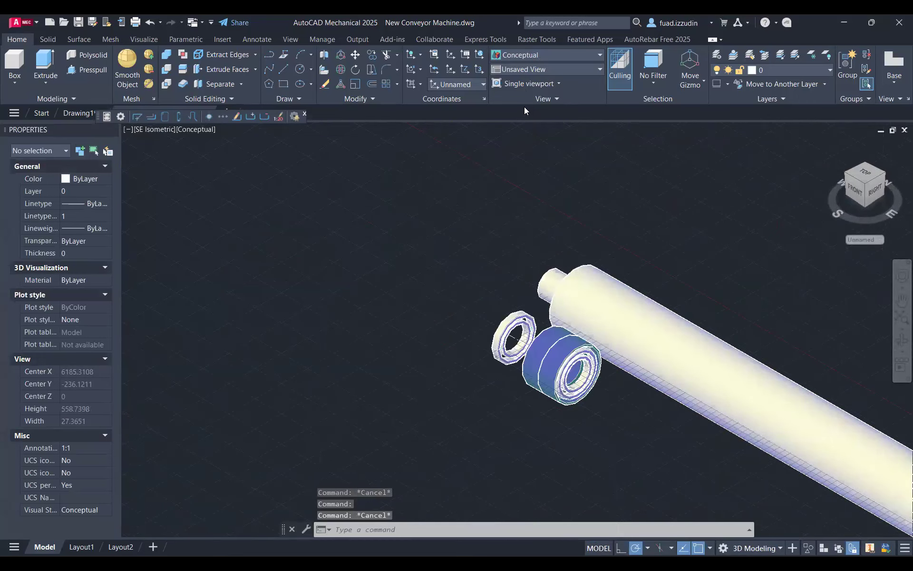
left_click(528, 55)
left_click(516, 82)
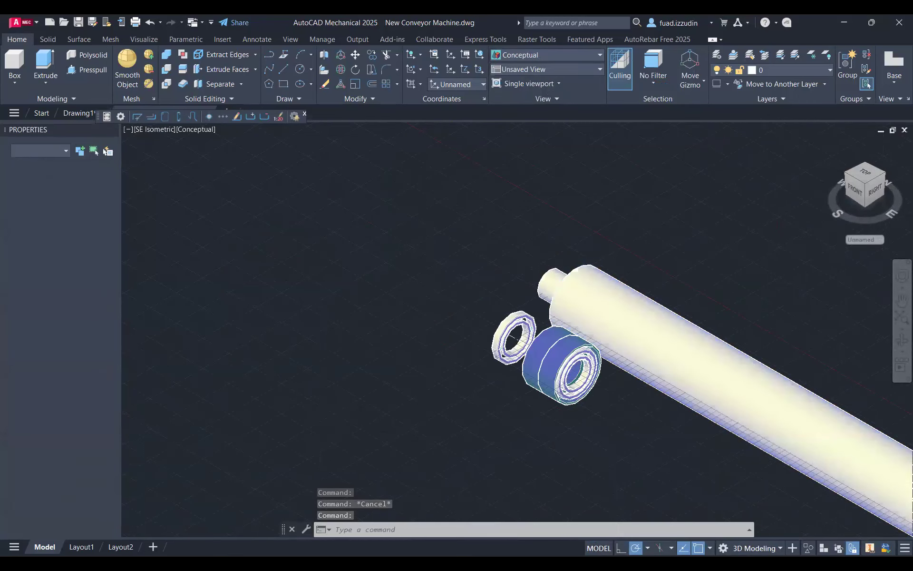
- Set the color of the roller tube to Yellow
left_click(84, 180)
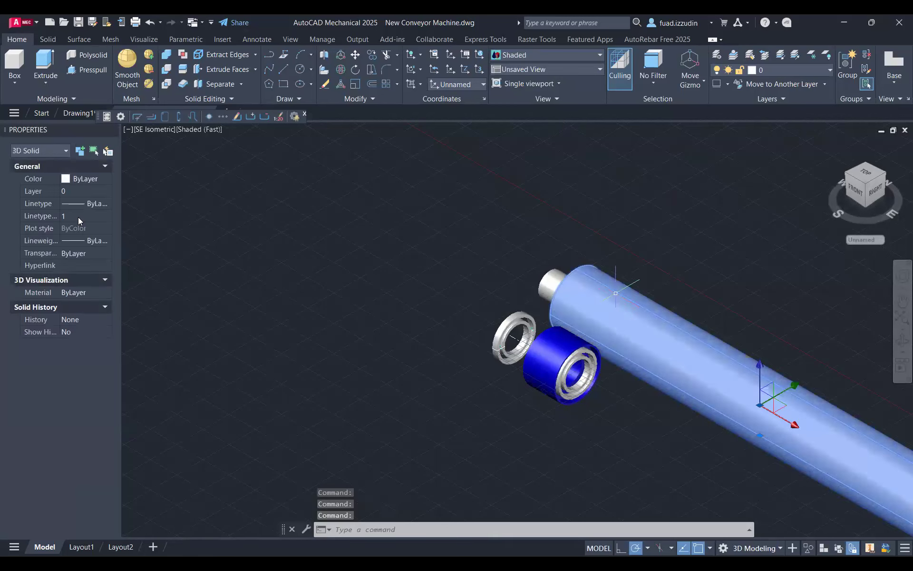
left_click(80, 219)
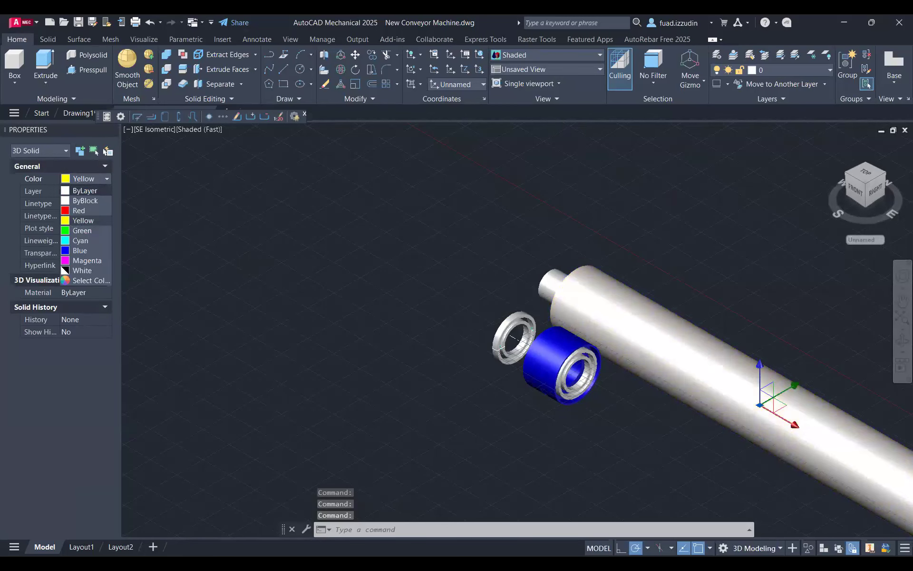
key("Escape")
- Set the color of the inner and outer bearing rings in the mirrored housing to Green
scroll(591, 400, "up", 10)
left_click(548, 286)
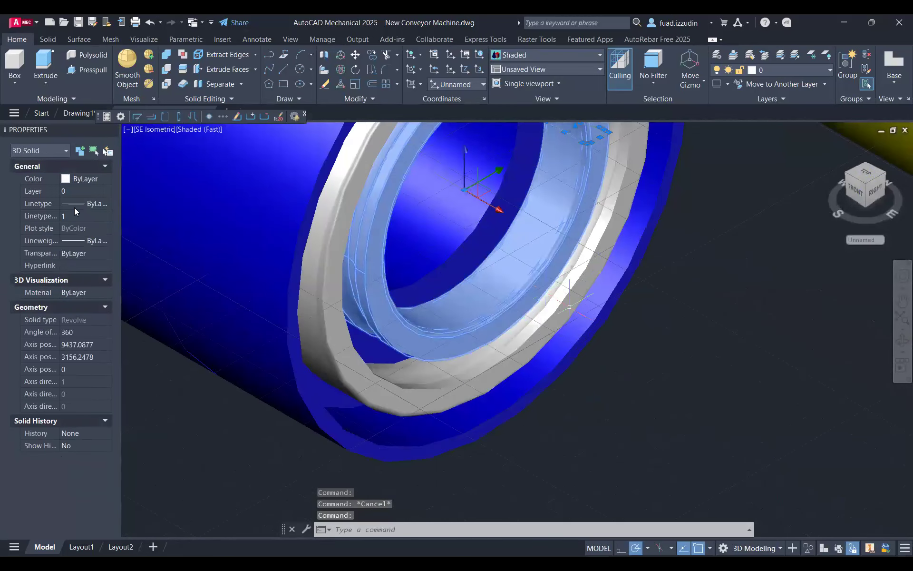
left_click(91, 182)
left_click(93, 179)
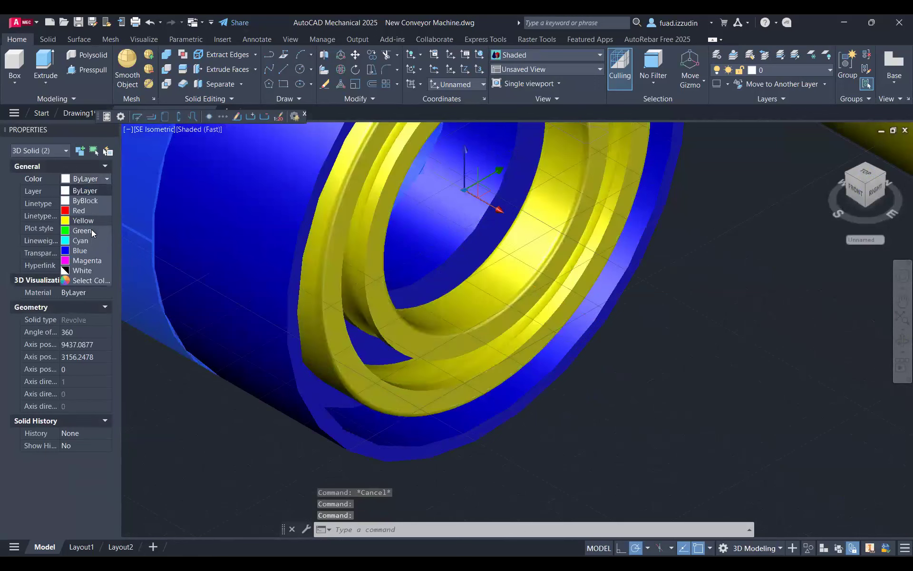
left_click(82, 230)
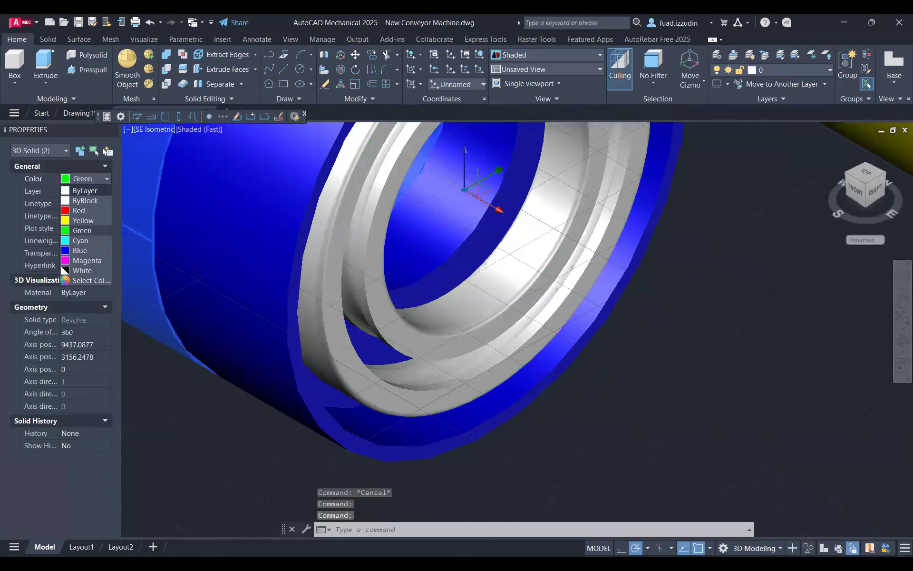
- Move the mirrored blue housing together with its two green bearing rings into the nearer open end of the yellow roller tube
key("Escape")
key("Escape")
scroll(143, 234, "down", 5)
left_click(333, 296)
left_click(280, 248)
middle_click_drag(280, 248, 381, 302)
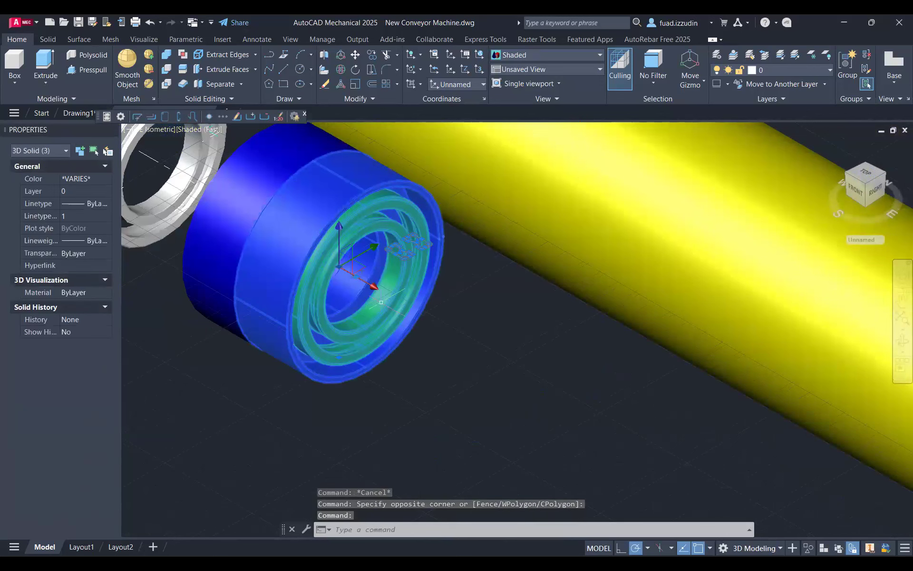
type("m")
key("Return")
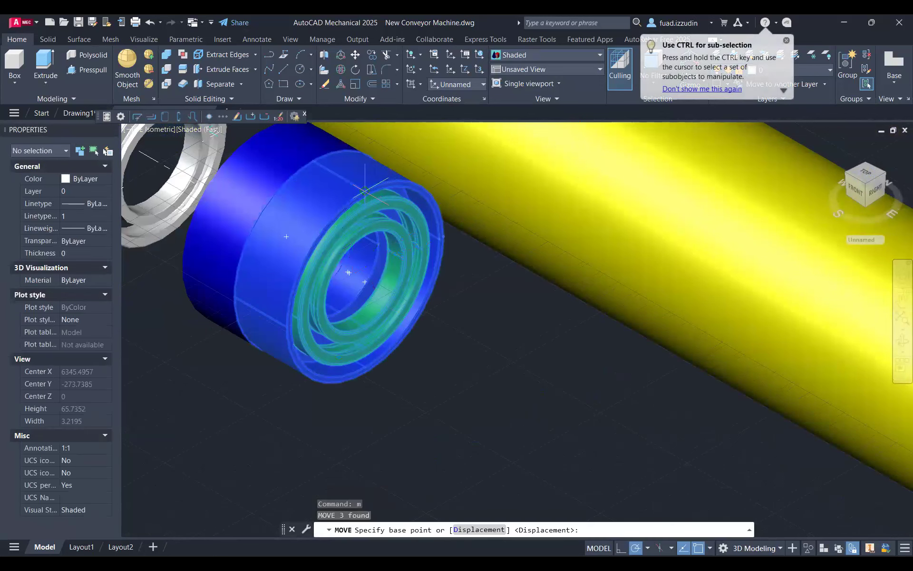
left_click(348, 273)
scroll(348, 272, "down", 3)
middle_click_drag(532, 285, 284, 202)
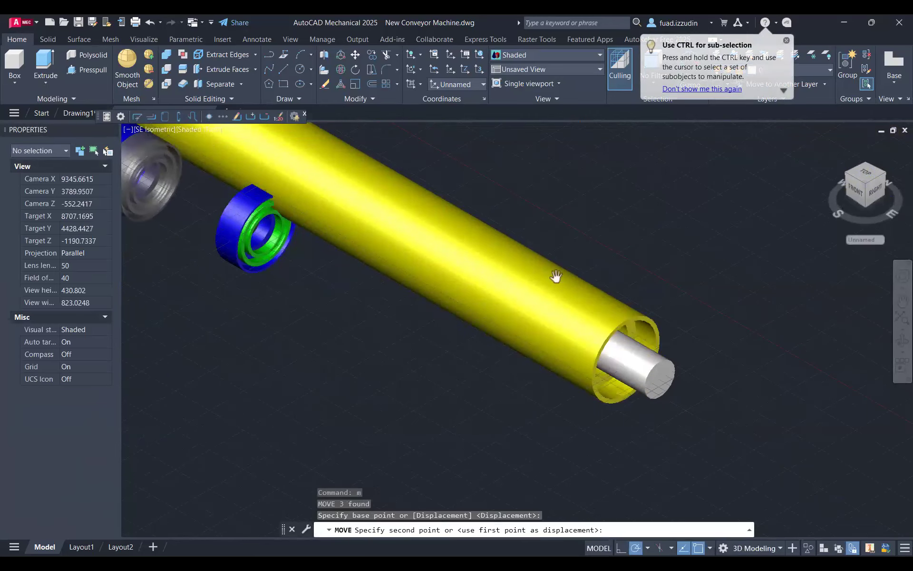
scroll(574, 270, "up", 1)
scroll(727, 399, "up", 4)
left_click(570, 278)
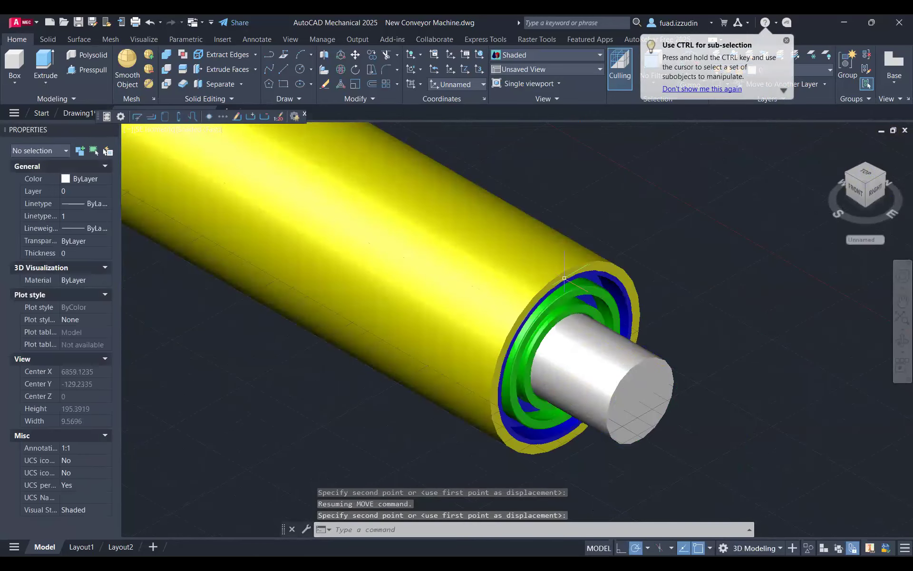
- Set the color of the inner and outer bearing rings in the other blue housing to Green
scroll(471, 268, "down", 3)
scroll(504, 302, "down", 4)
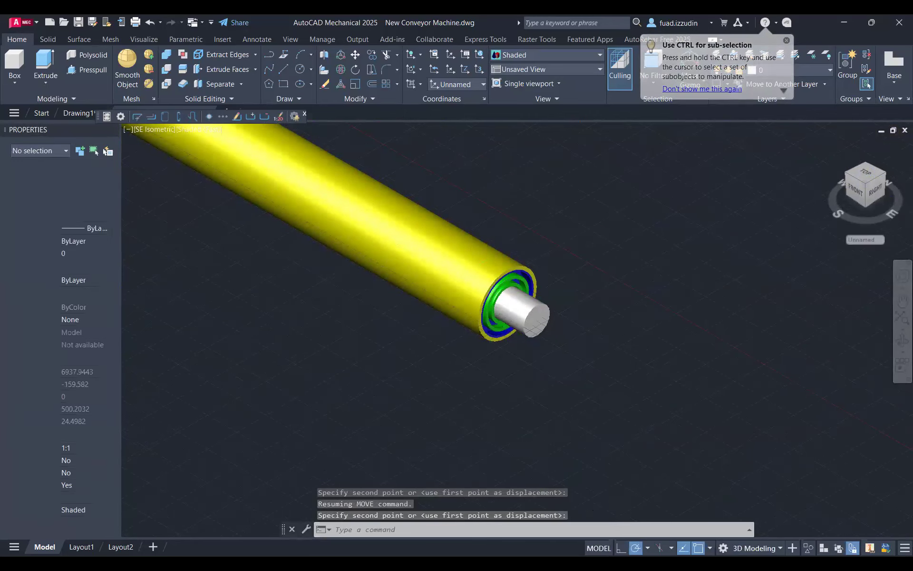
middle_click_drag(619, 380, 722, 457)
scroll(748, 394, "up", 4)
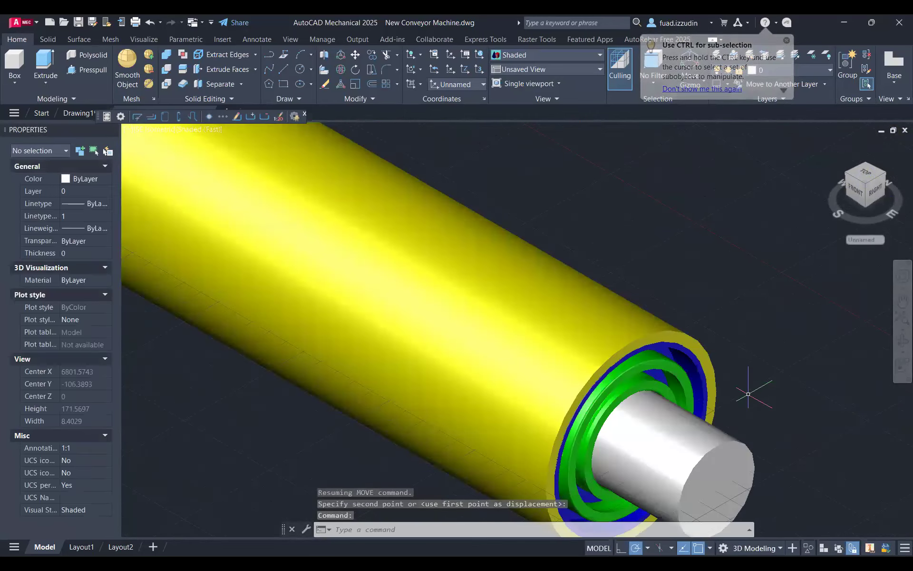
scroll(642, 394, "down", 4)
middle_click_drag(464, 354, 642, 382)
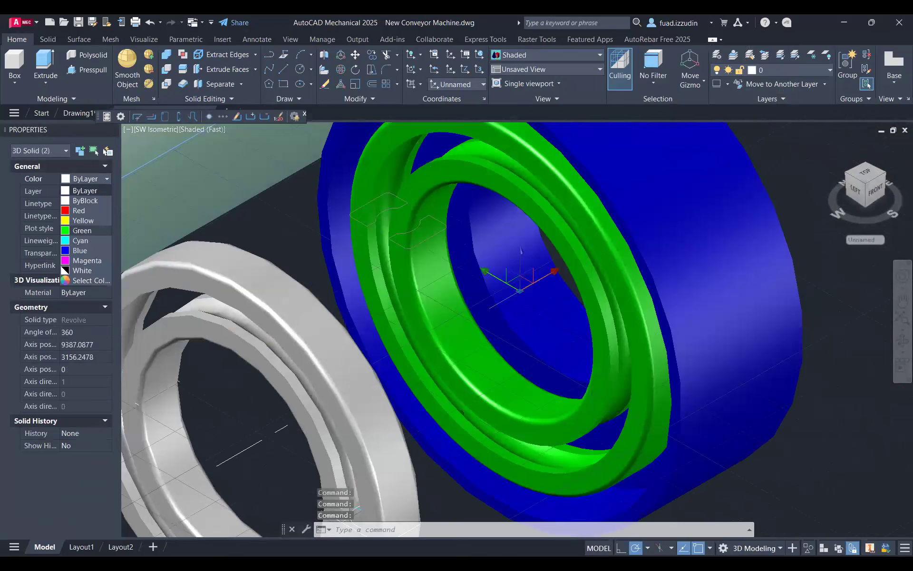
left_click(82, 230)
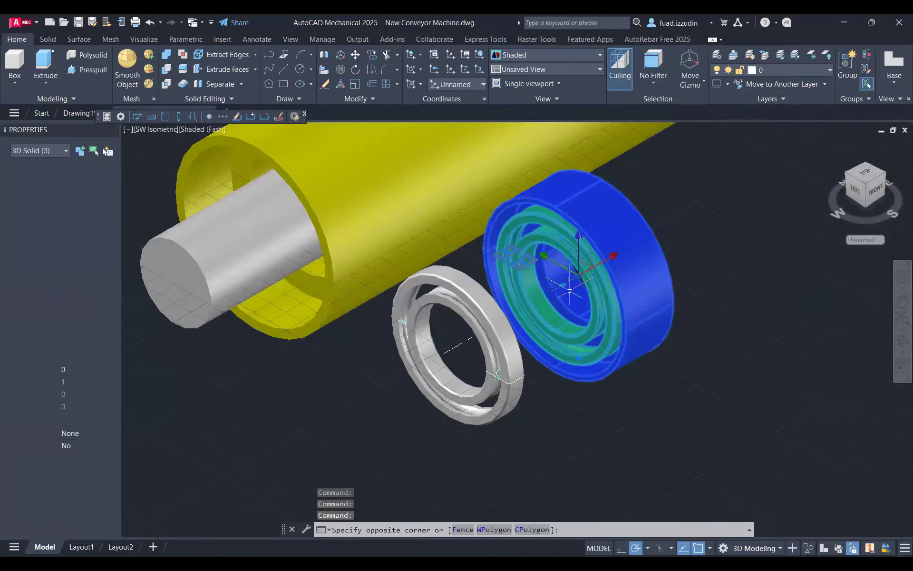
- Move the second blue housing and its green bearing rings into the opposite open end of the roller tube
scroll(570, 290, "up", 2)
type("m")
key("Return")
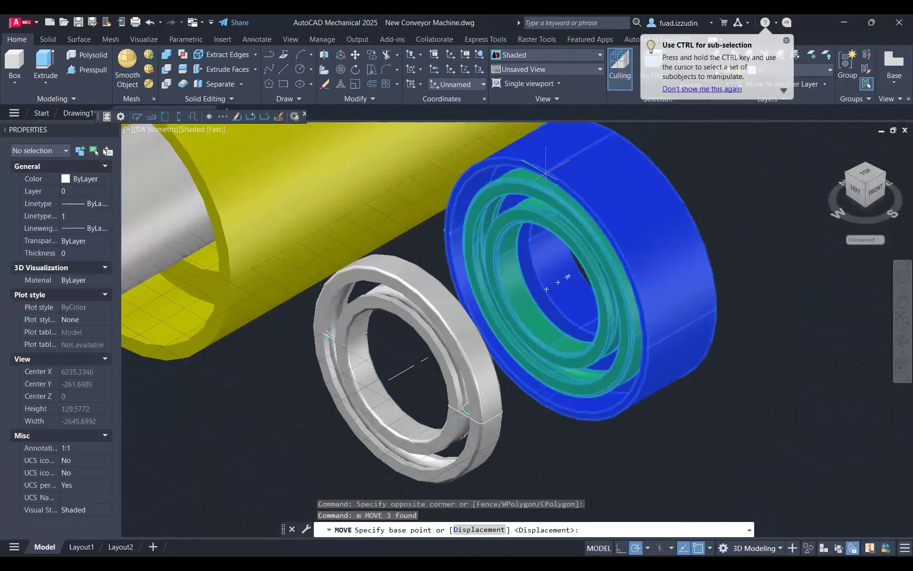
left_click(546, 173)
middle_click_drag(341, 211, 654, 329)
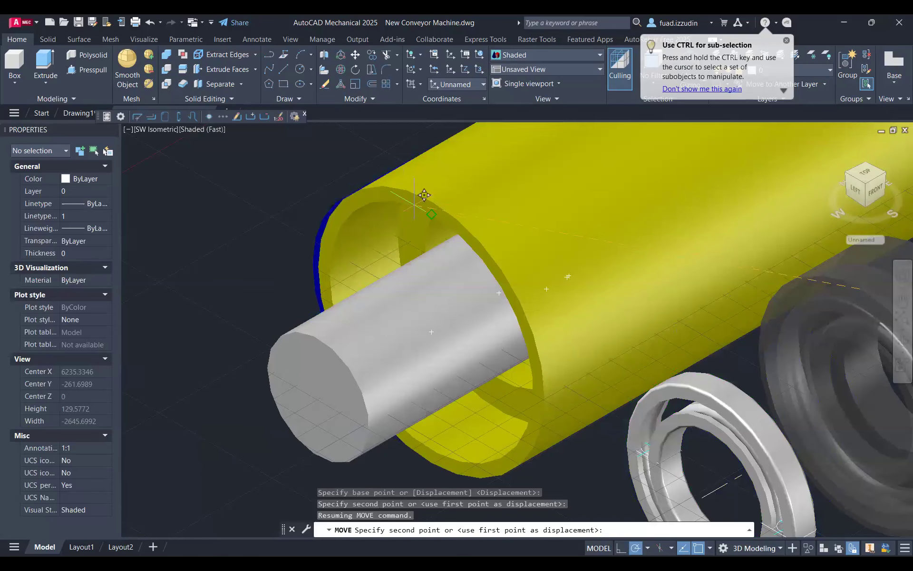
left_click(554, 412)
key("Escape")
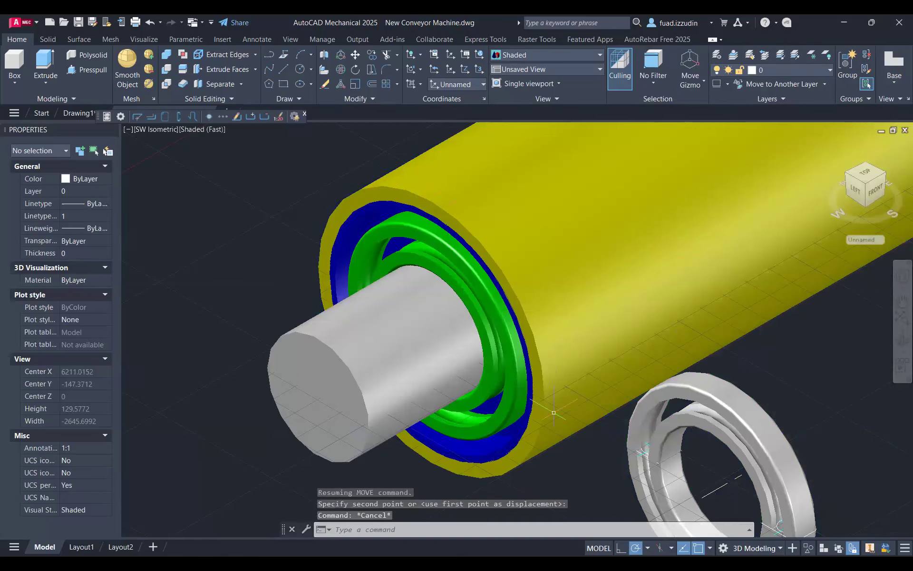
- Erase the leftover uncolored bearing rings lying beside the roller
scroll(554, 412, "down", 8)
left_click(584, 414)
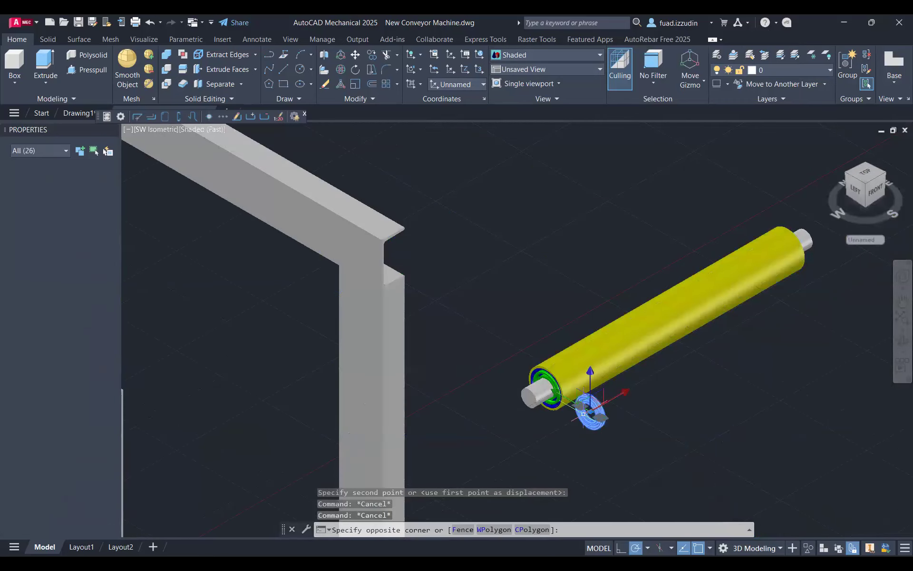
key("Delete")
scroll(581, 398, "up", 5)
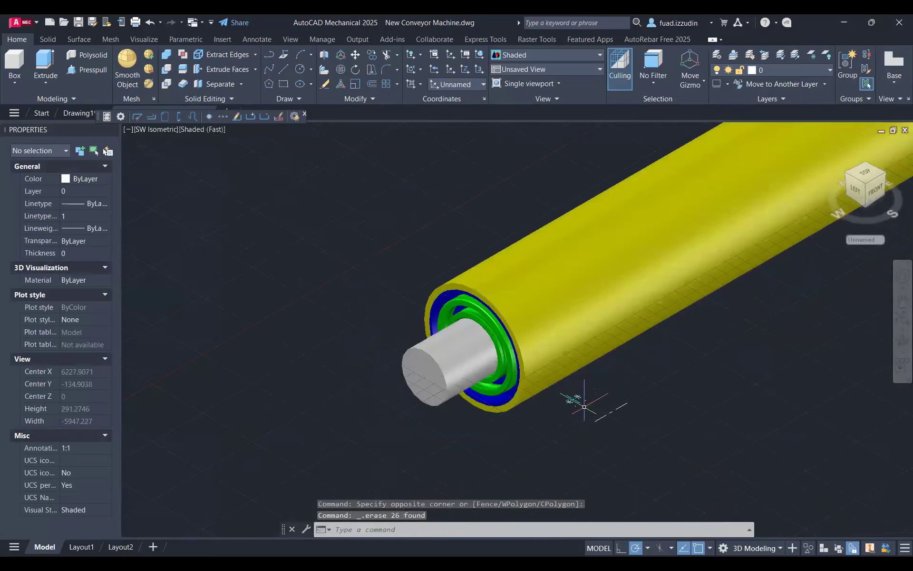
- Copy the complete roller, including tube, shaft, housings and bearing rings, from its shaft end center to the inner face of the frame's top channel
scroll(582, 404, "down", 10)
scroll(691, 342, "up", 5)
left_click(692, 379)
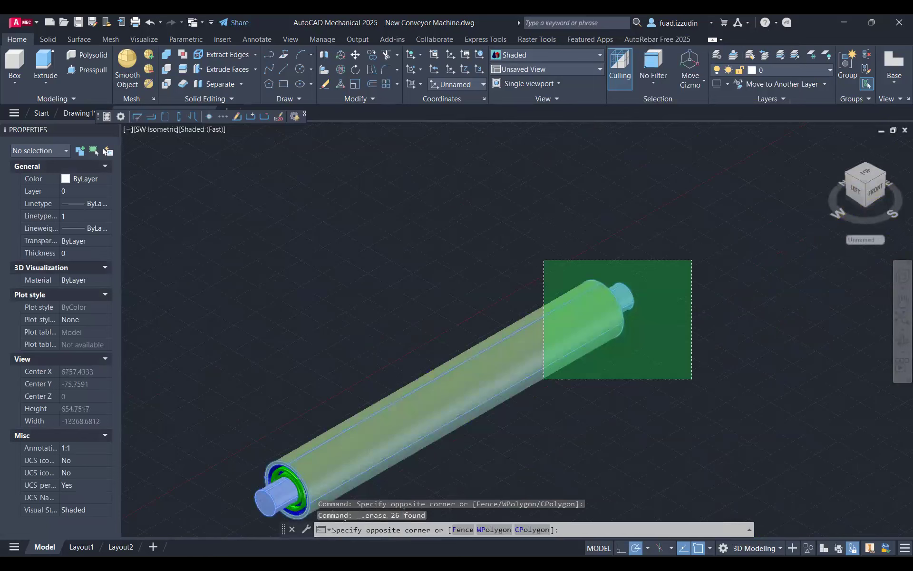
left_click(544, 259)
middle_click_drag(218, 454, 381, 314)
left_click(381, 313)
left_click(493, 410)
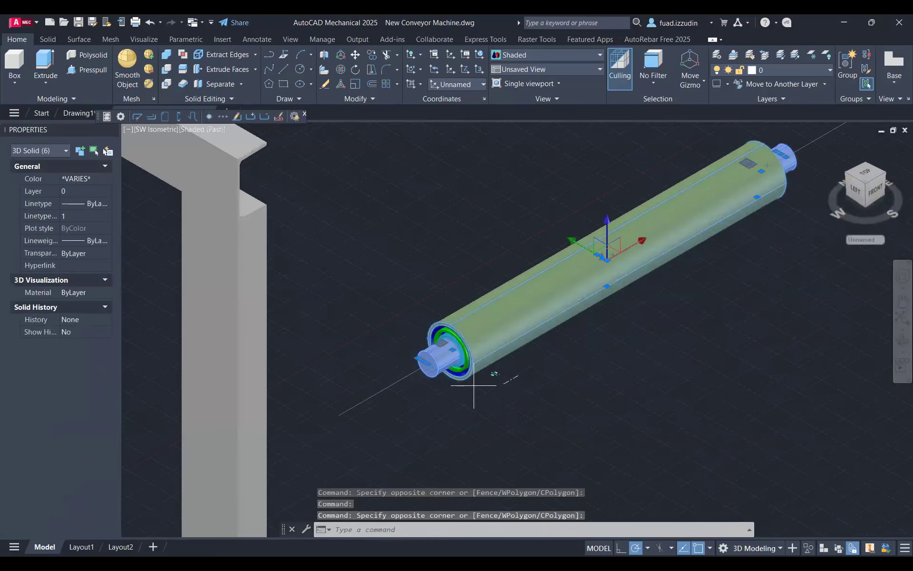
left_click(474, 385)
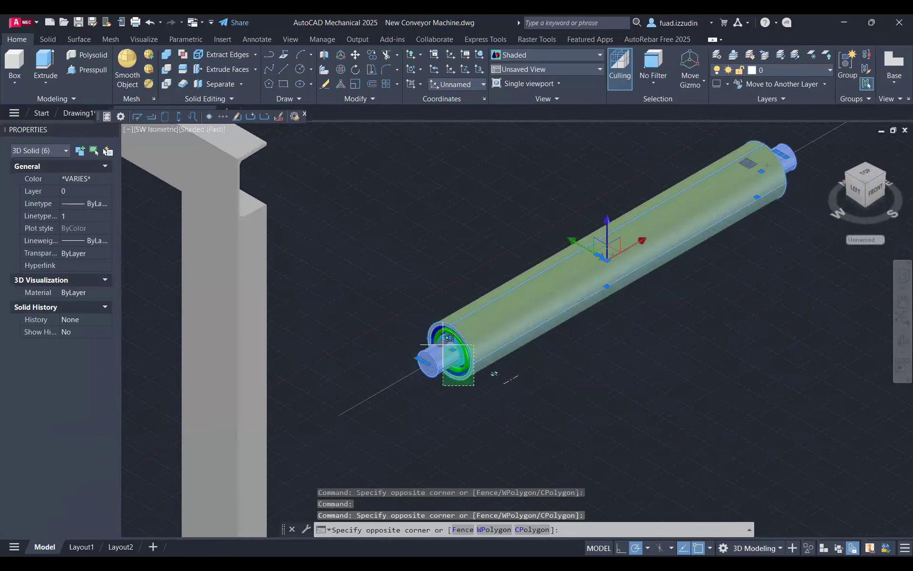
left_click(443, 344)
scroll(359, 318, "up", 2)
middle_click_drag(359, 318, 475, 336)
type("CO")
key("Return")
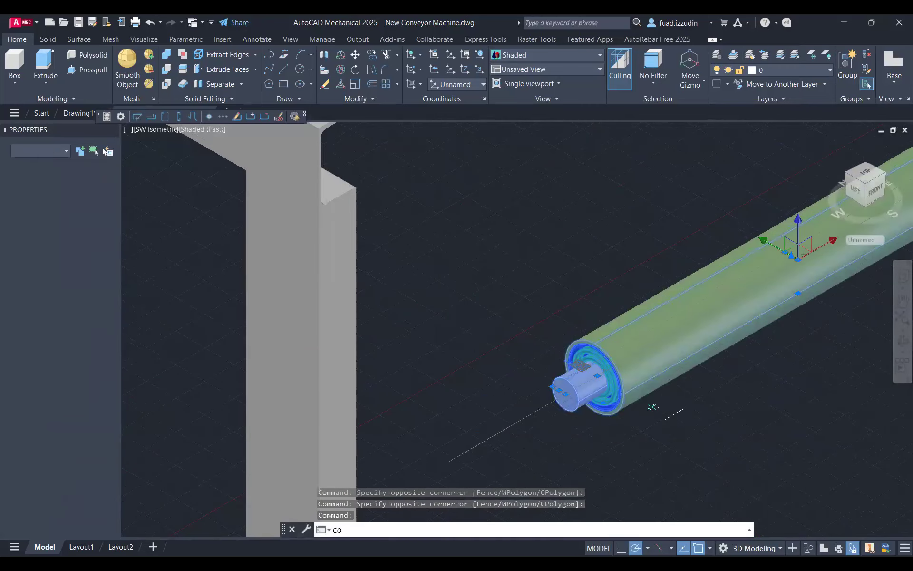
key("Return")
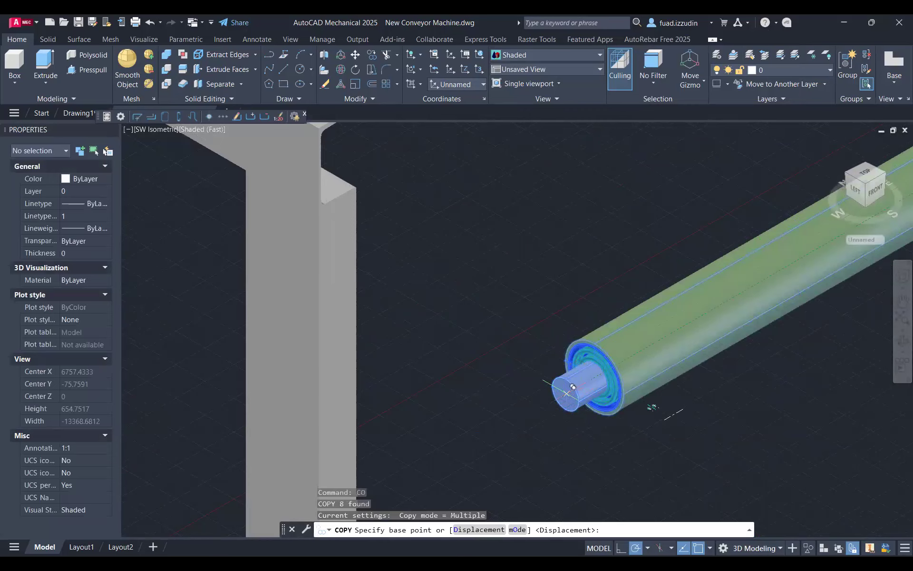
left_click(567, 393)
scroll(566, 394, "down", 2)
middle_click_drag(567, 393, 571, 469)
left_click(446, 349)
scroll(446, 348, "up", 3)
key("Escape")
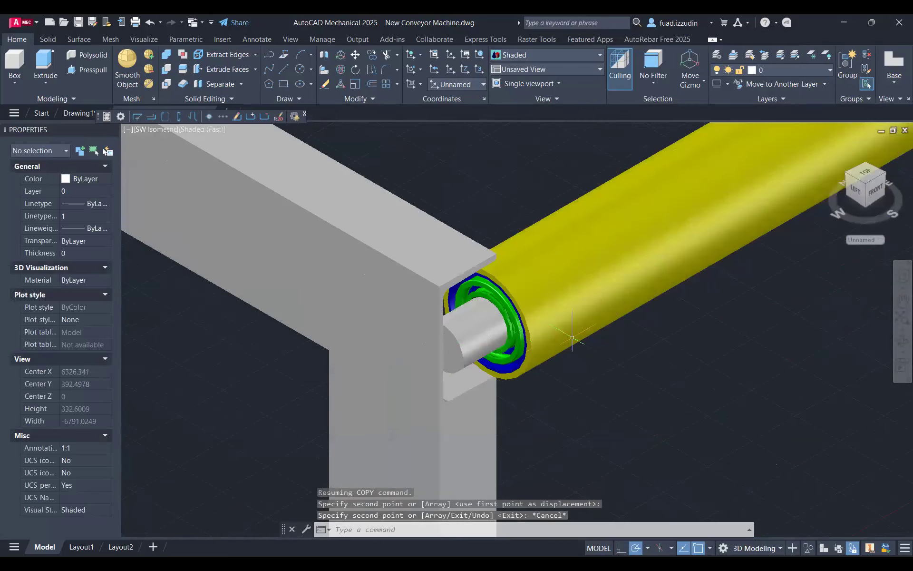
scroll(595, 316, "down", 3)
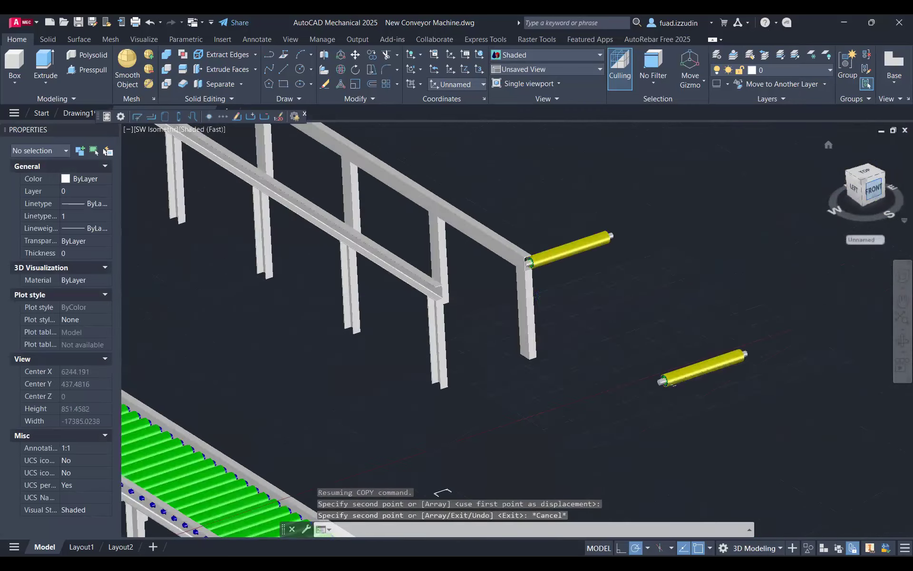
middle_click_drag(547, 237, 344, 243)
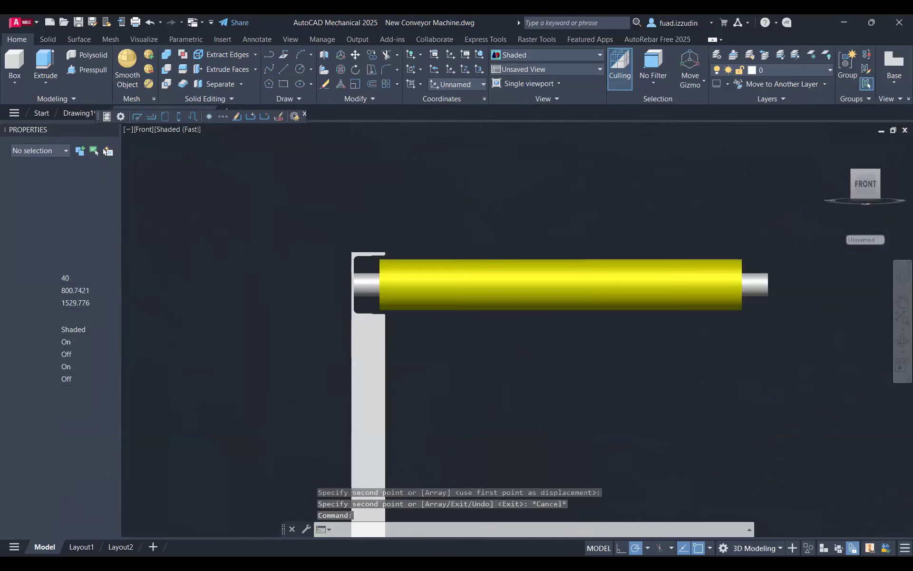
left_click(794, 333)
left_click(672, 234)
scroll(673, 234, "up", 2)
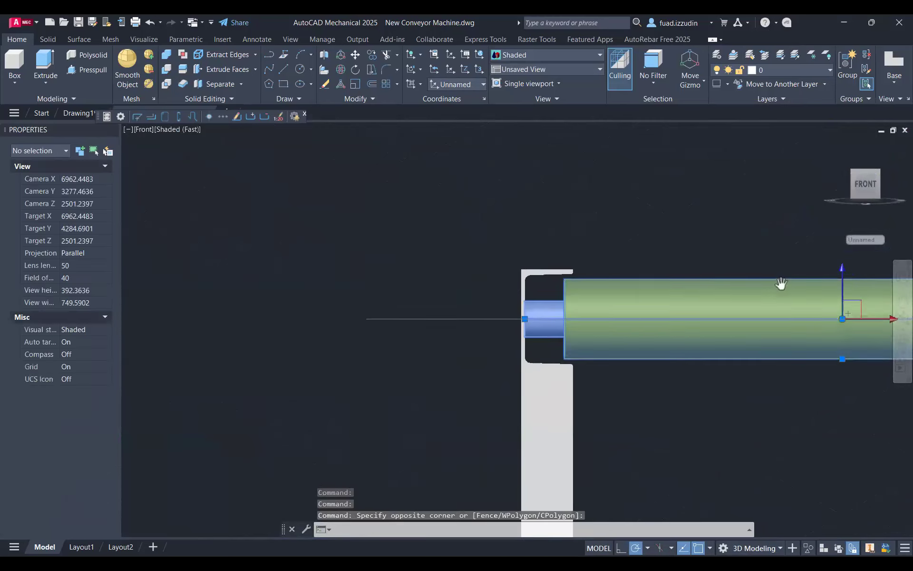
left_click(456, 235)
left_click(612, 385)
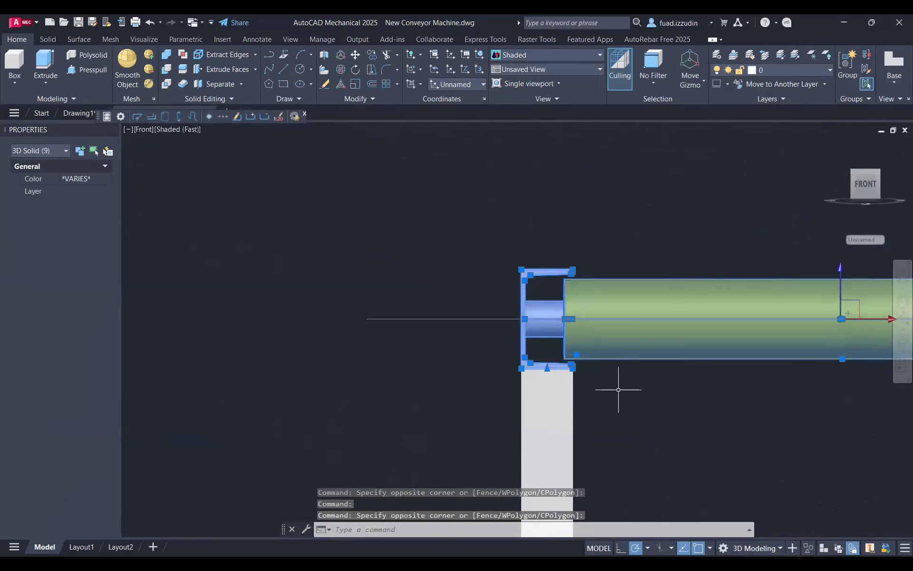
key("Escape")
- Move the copied roller with all its housings and bearing rings 800 along the X axis toward the opposite frame channel
scroll(546, 278, "up", 3)
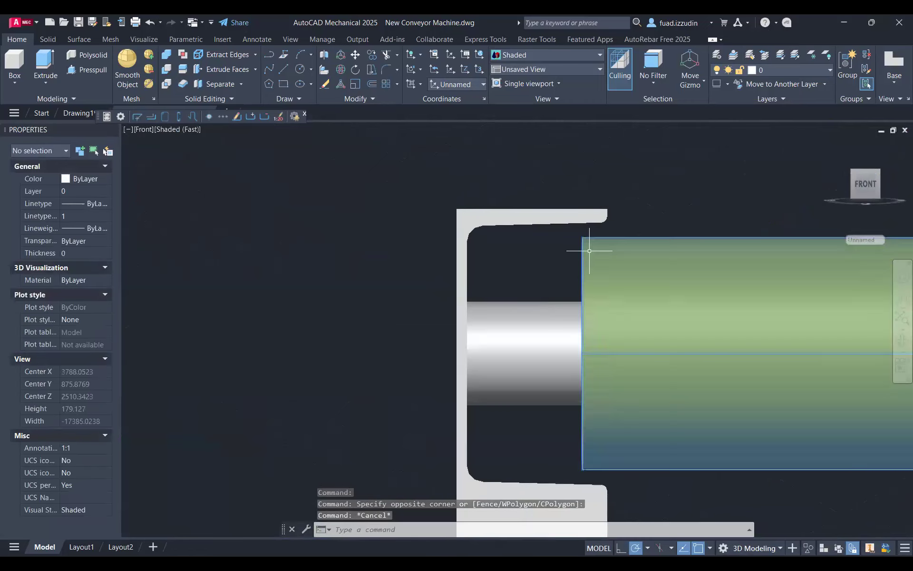
left_click(760, 498)
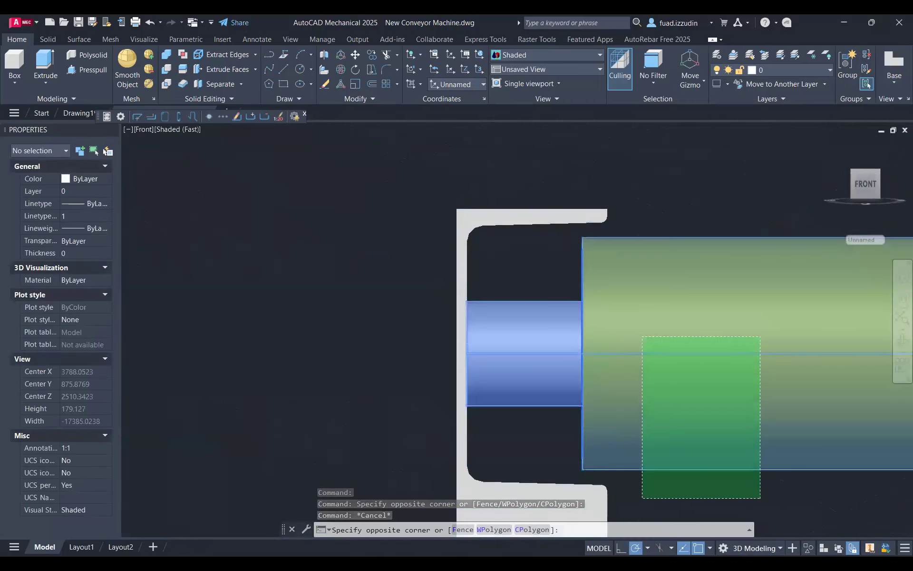
left_click(642, 336)
mouse_move(612, 277)
middle_mouse_down("shift")
mouse_move(616, 284)
mouse_move(600, 286)
middle_mouse_up("shift")
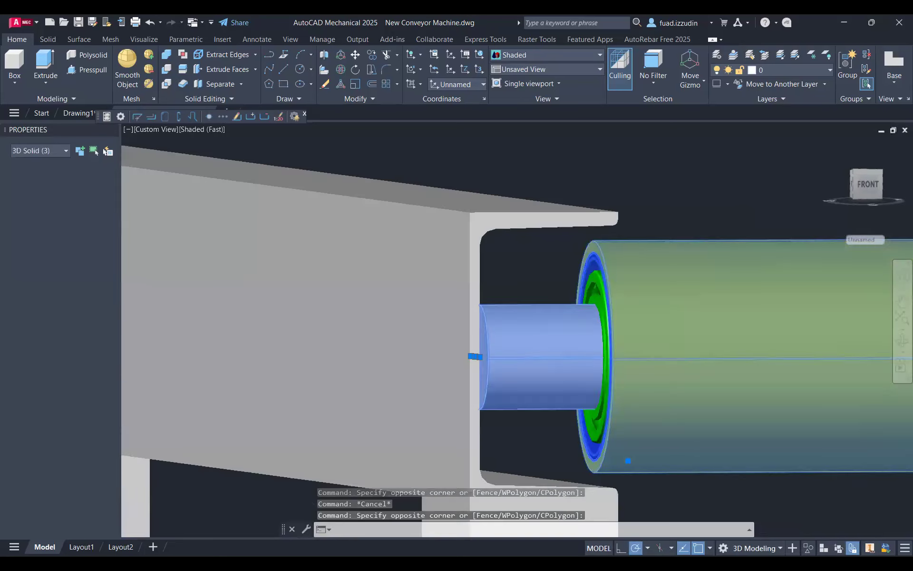
left_click(595, 291)
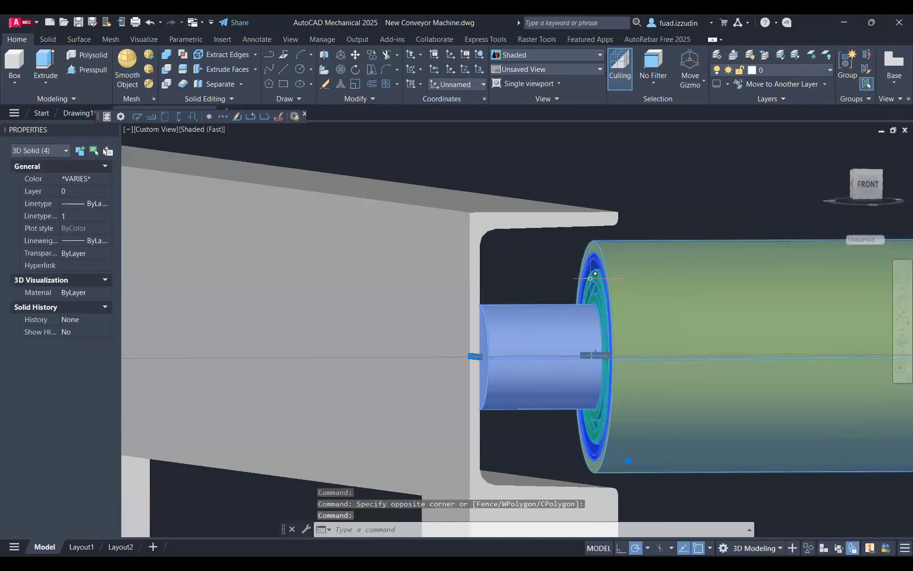
left_click(590, 286)
scroll(590, 287, "down", 6)
middle_click_drag(590, 287, 148, 287)
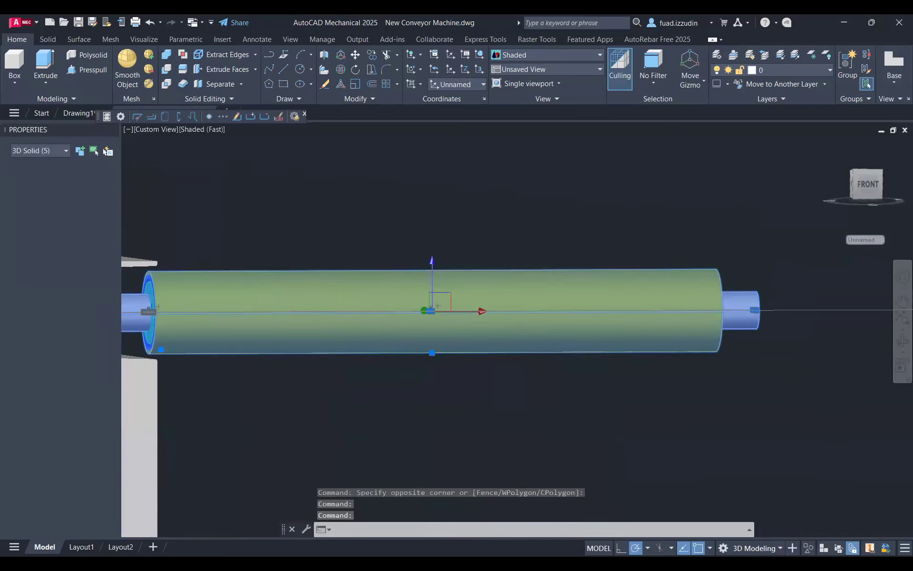
left_click(781, 418)
left_click(654, 235)
left_click(871, 188)
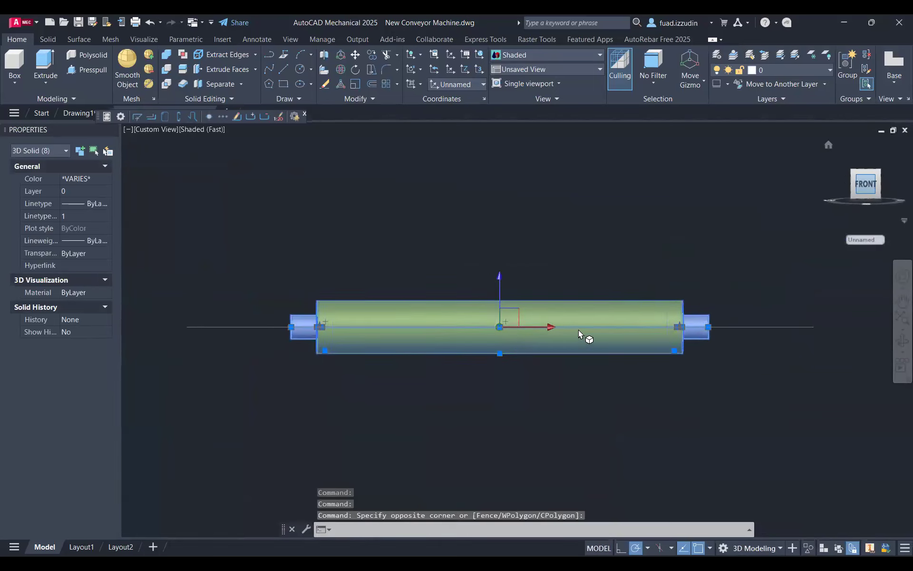
scroll(540, 333, "down", 3)
middle_click_drag(409, 334, 573, 335)
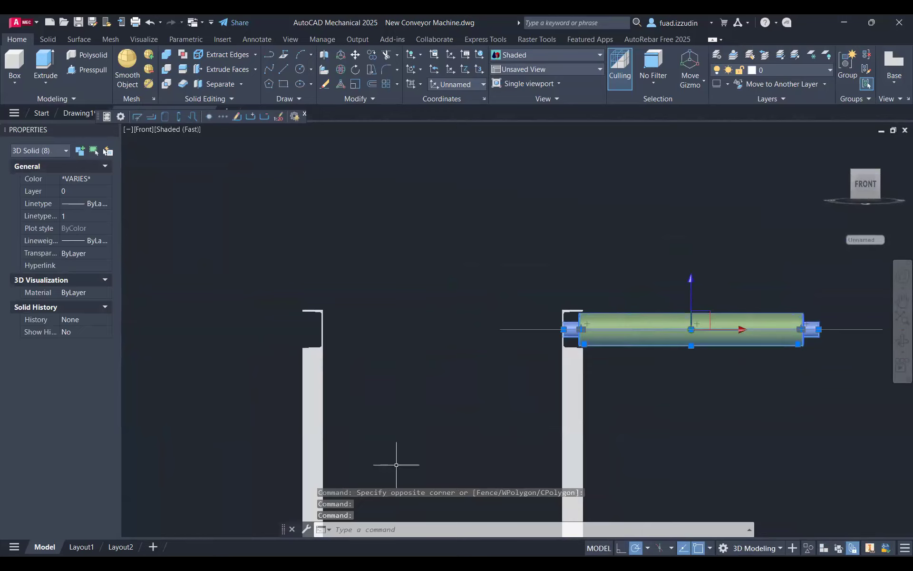
left_click(742, 330)
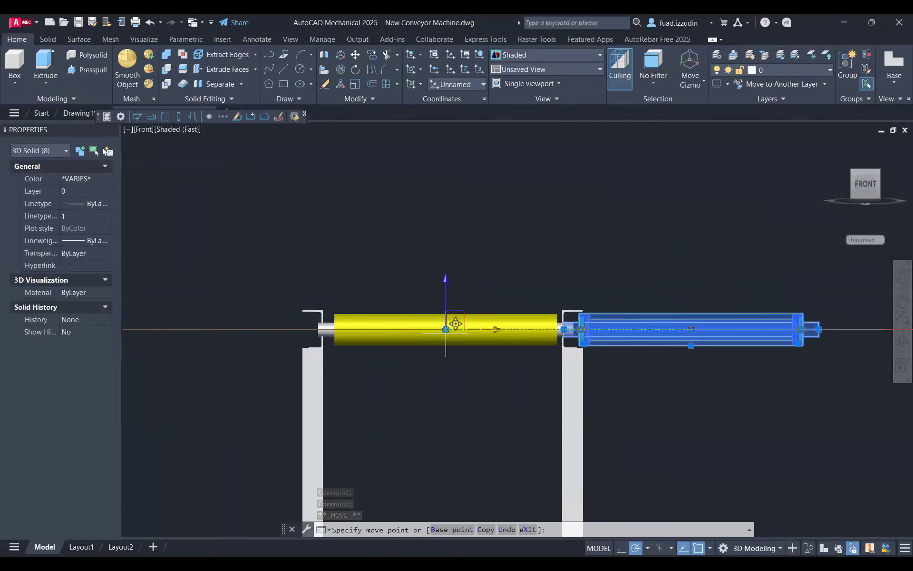
type("800")
key("Return")
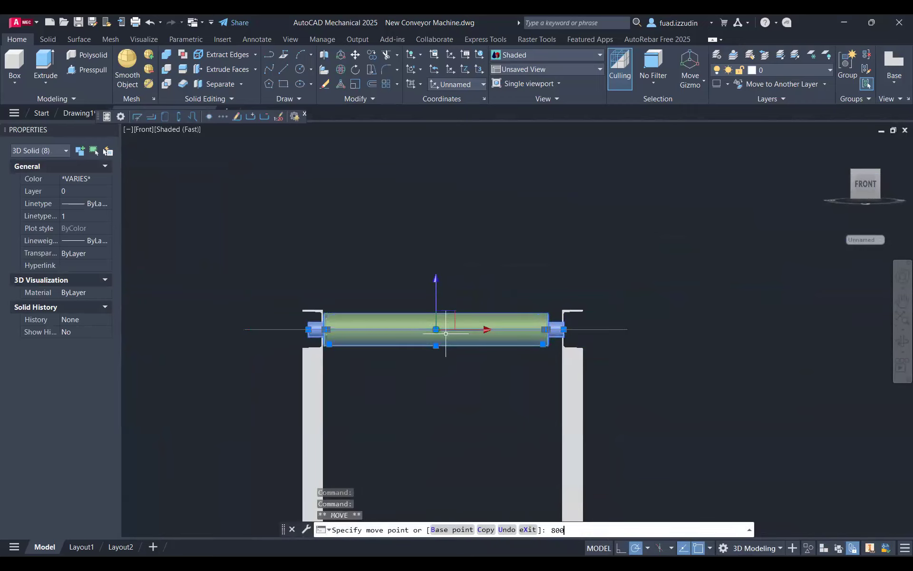
- Shift the roller 25 back along the X axis to center it between the two frame channels
scroll(446, 334, "up", 2)
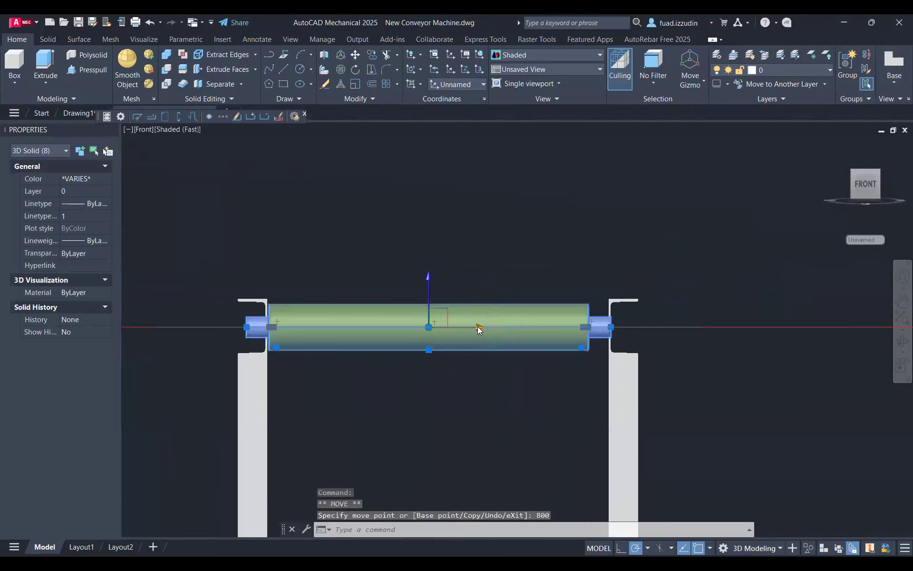
left_click(432, 325)
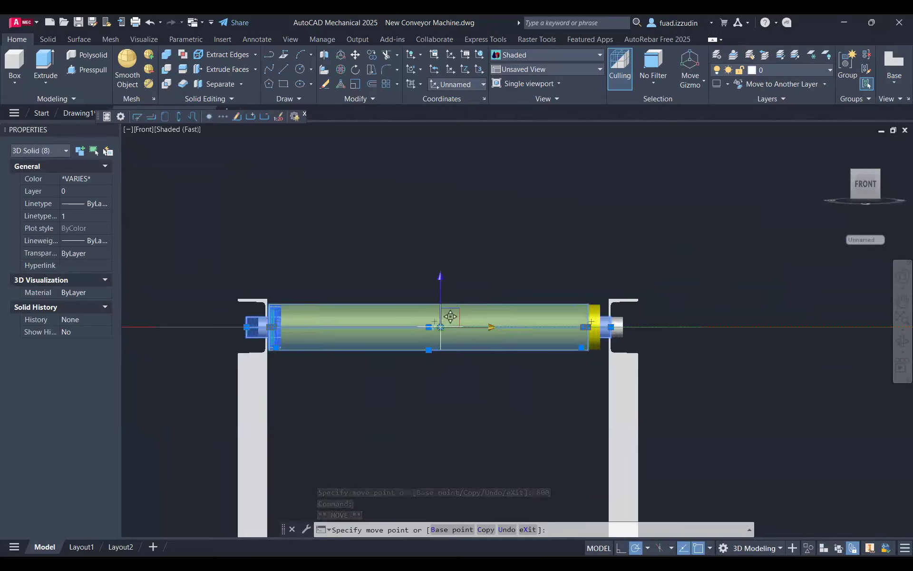
type("25")
key("Return")
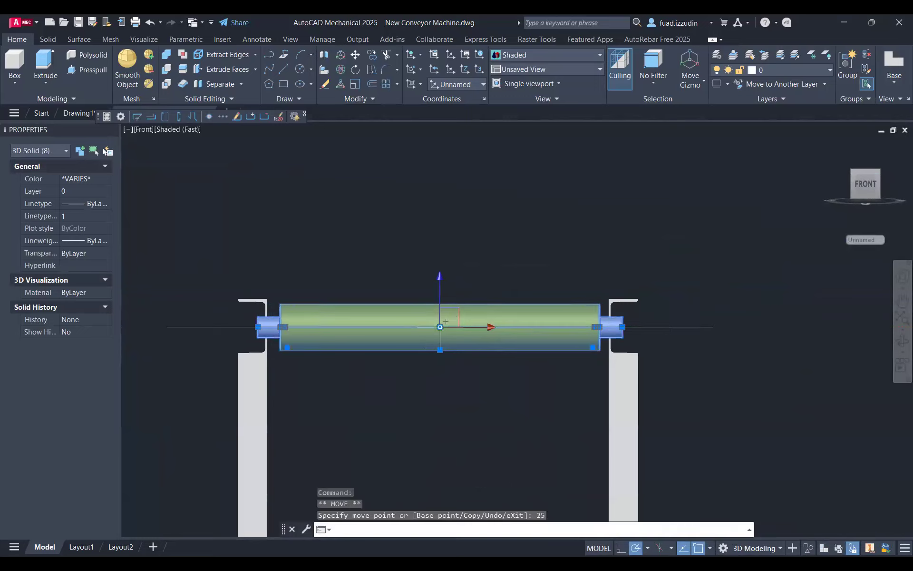
- Shift the roller another 5 back along the X axis between the two frame channels
left_click(480, 326)
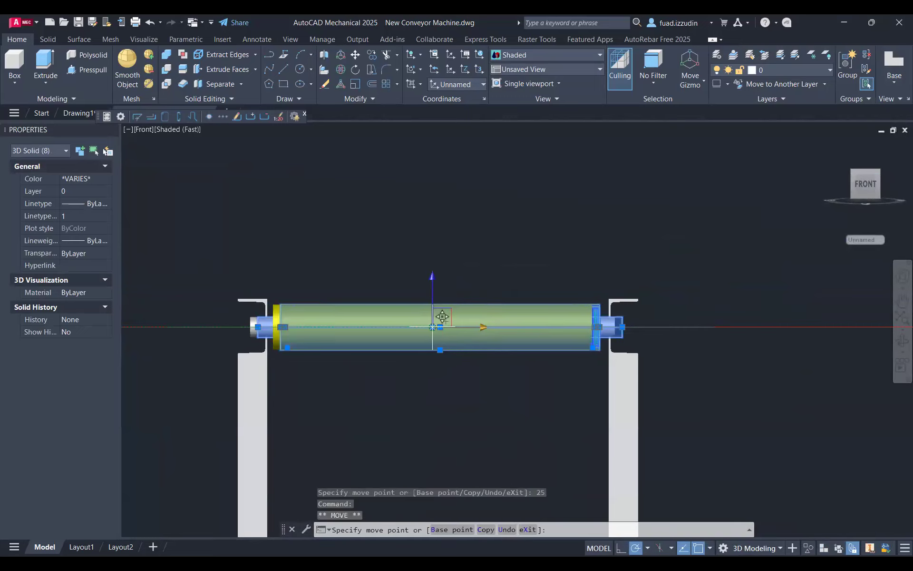
type("5")
key("Return")
key("Escape")
key("Escape")
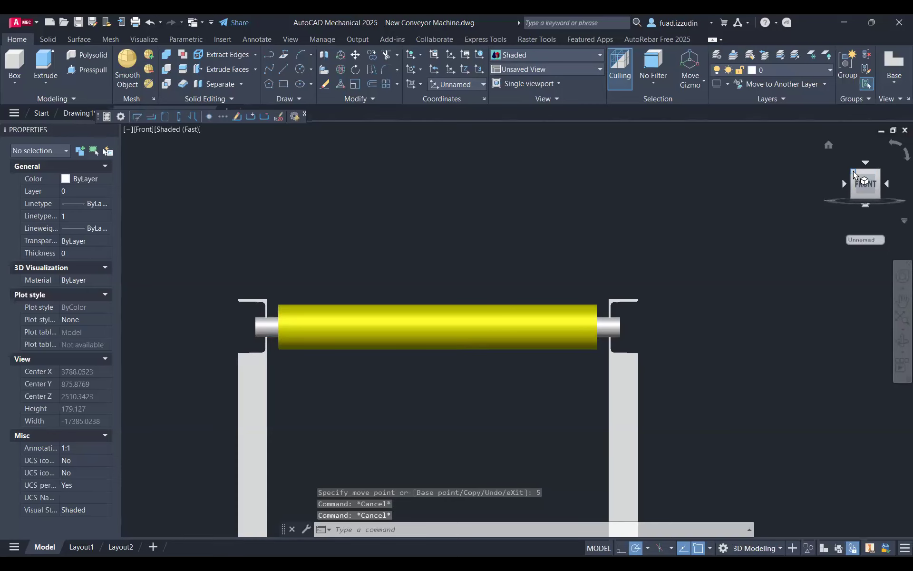
- Move the complete roller with its shaft, housings and bearing rings 100 along the Y axis, inward from the frame's open end
left_click(853, 170)
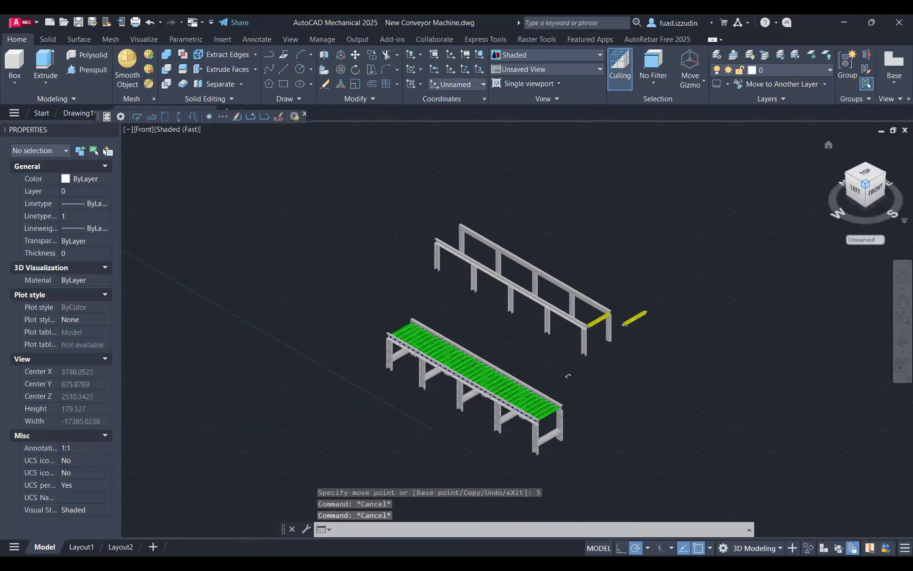
scroll(582, 321, "up", 5)
scroll(704, 314, "up", 4)
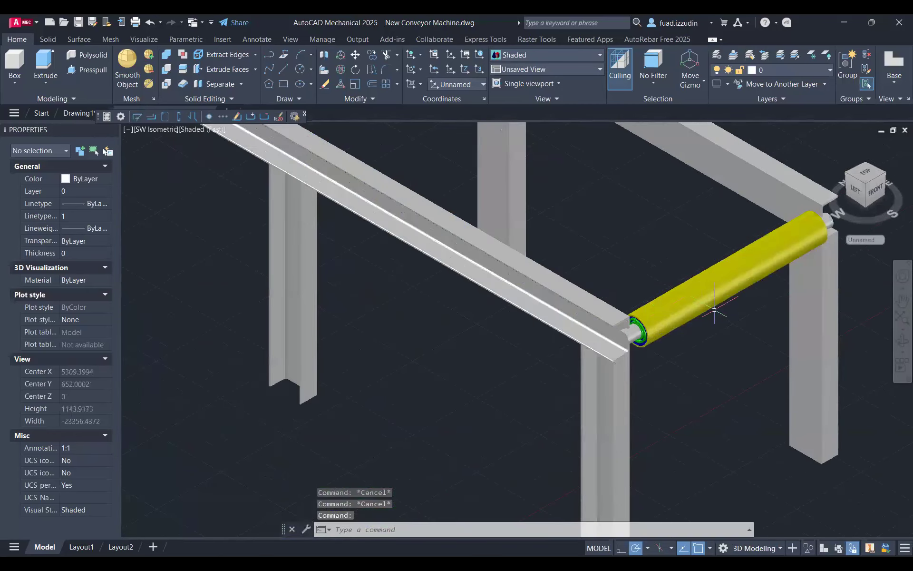
middle_click_drag(715, 309, 612, 334)
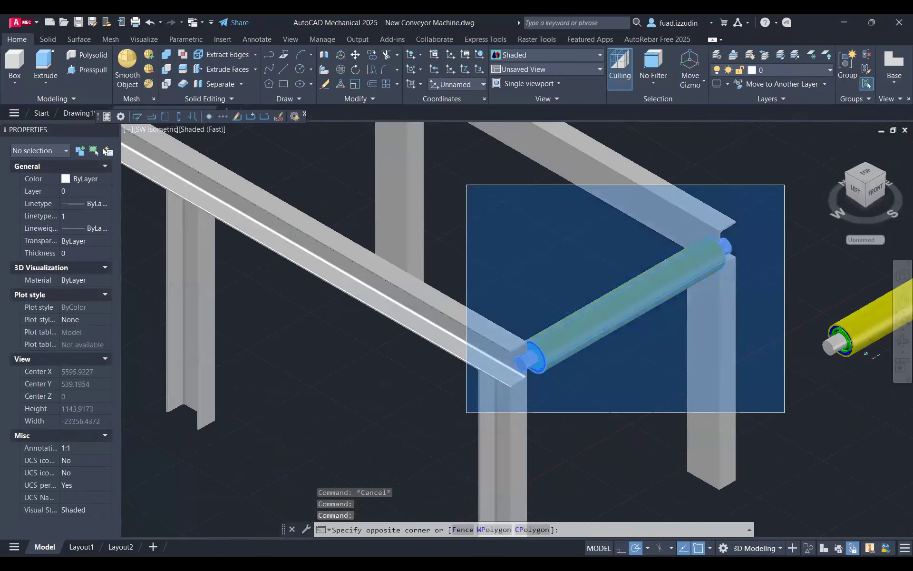
left_click(785, 362)
left_click(622, 301)
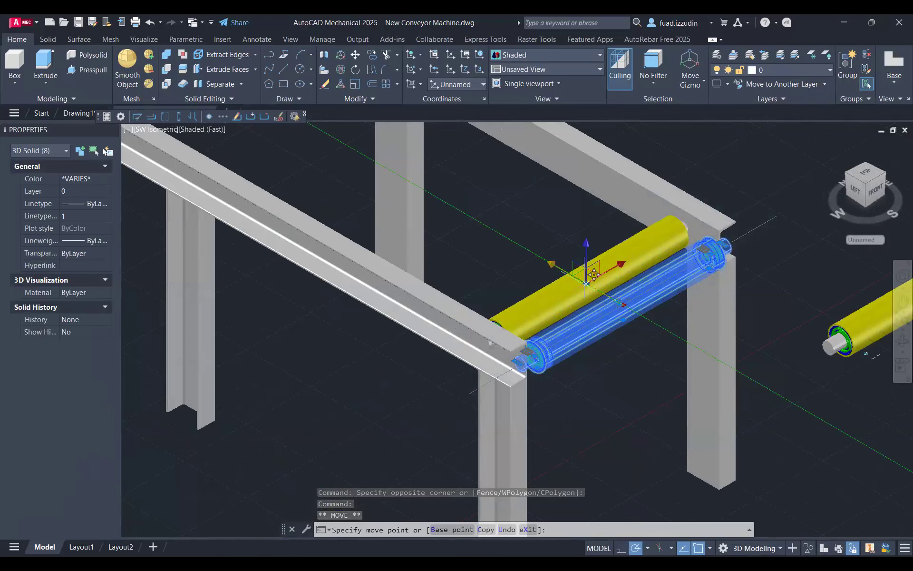
type("100")
key("Return")
key("Escape")
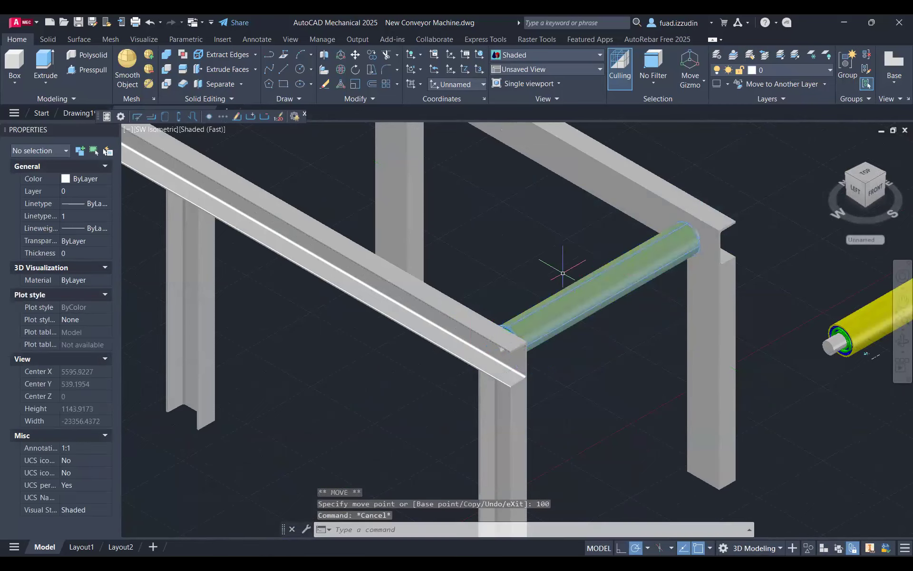
- Start an associative rectangular array of the complete frame roller and set its column count to 1
scroll(562, 273, "down", 3)
left_click(487, 208)
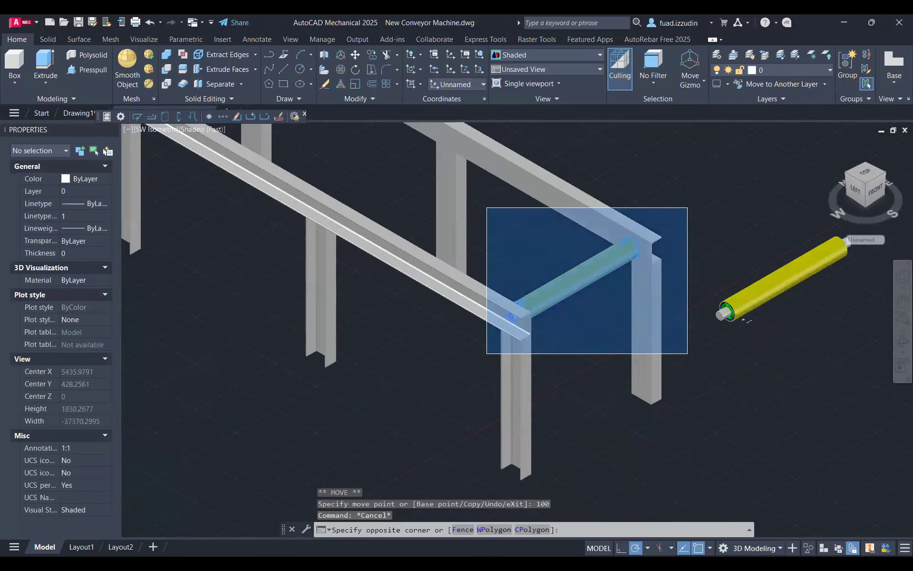
left_click(687, 353)
middle_click_drag(433, 177, 615, 339)
scroll(629, 343, "down", 1)
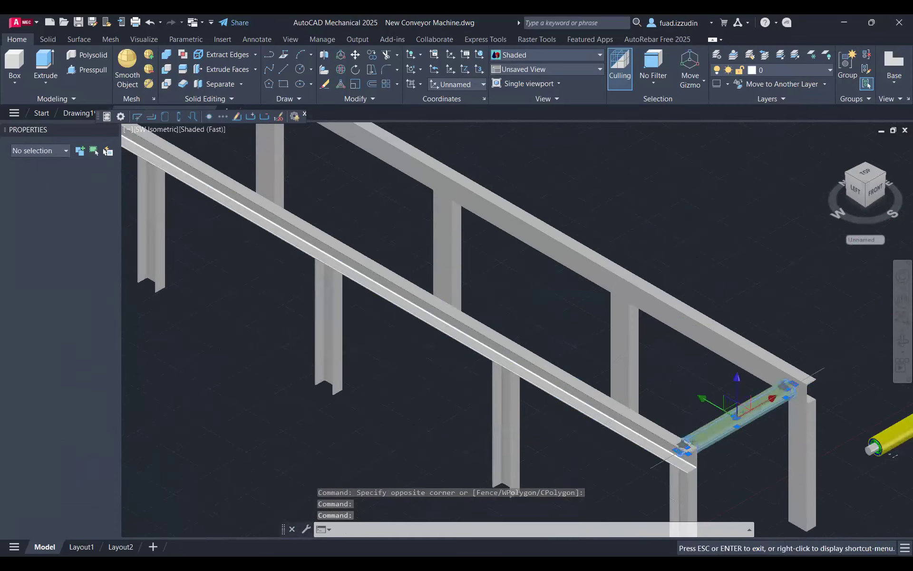
middle_click_drag(251, 204, 433, 375)
scroll(465, 327, "down", 4)
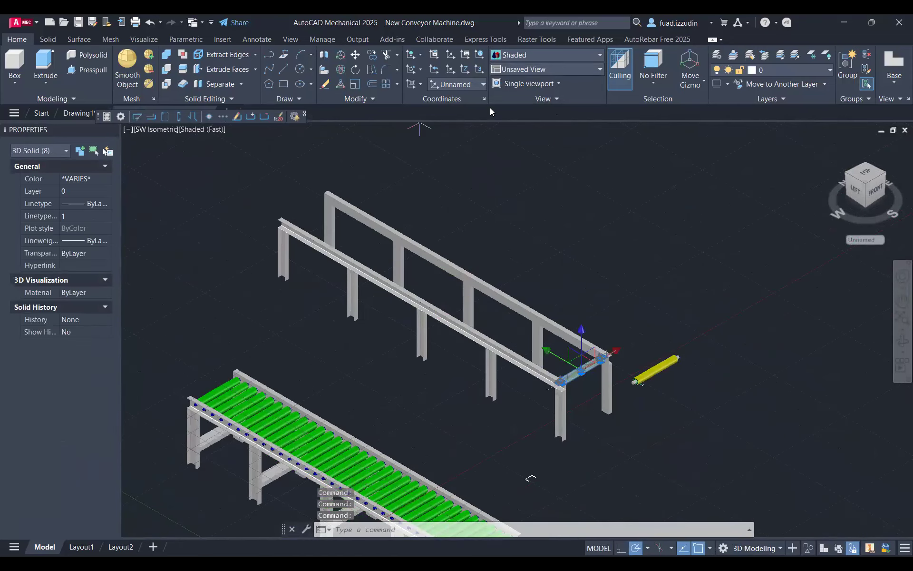
left_click(396, 84)
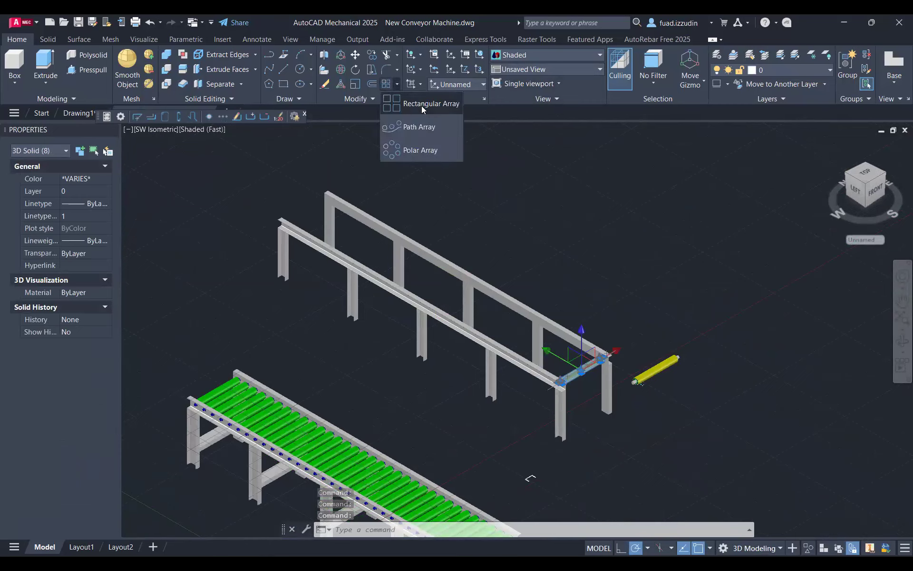
left_click(422, 104)
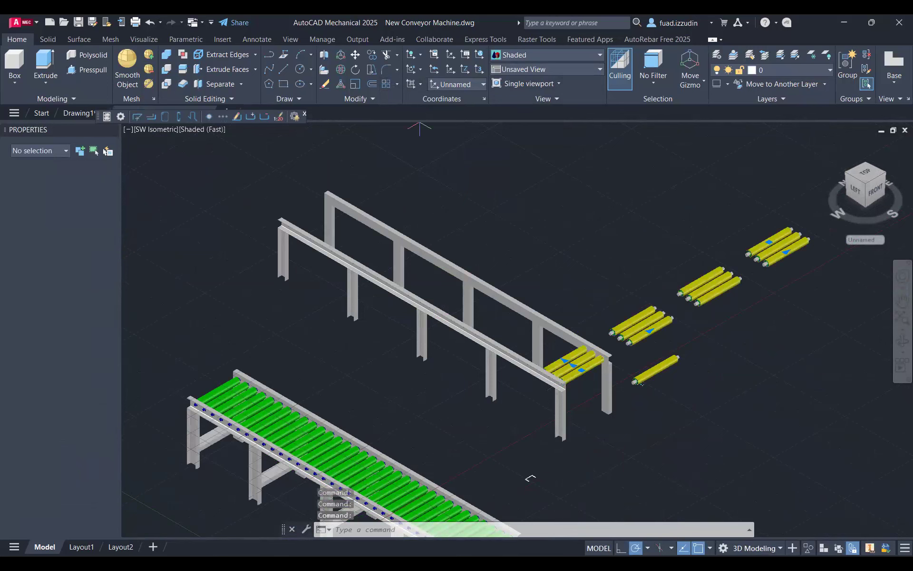
scroll(655, 319, "up", 3)
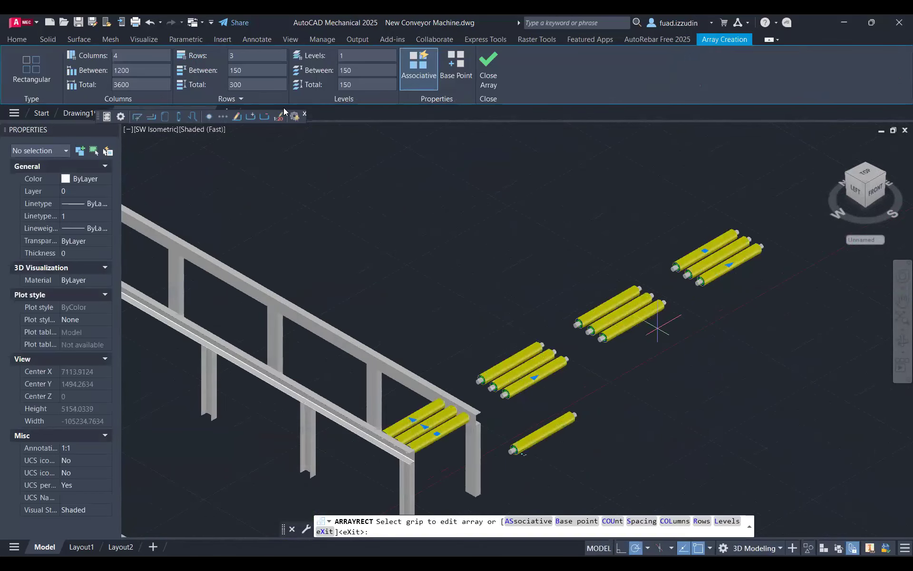
type("1")
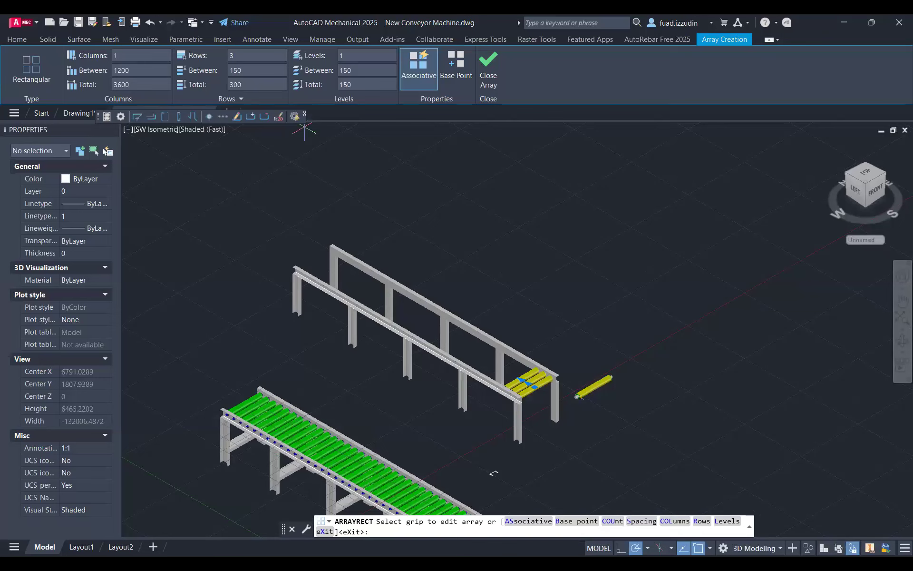
scroll(546, 395, "up", 5)
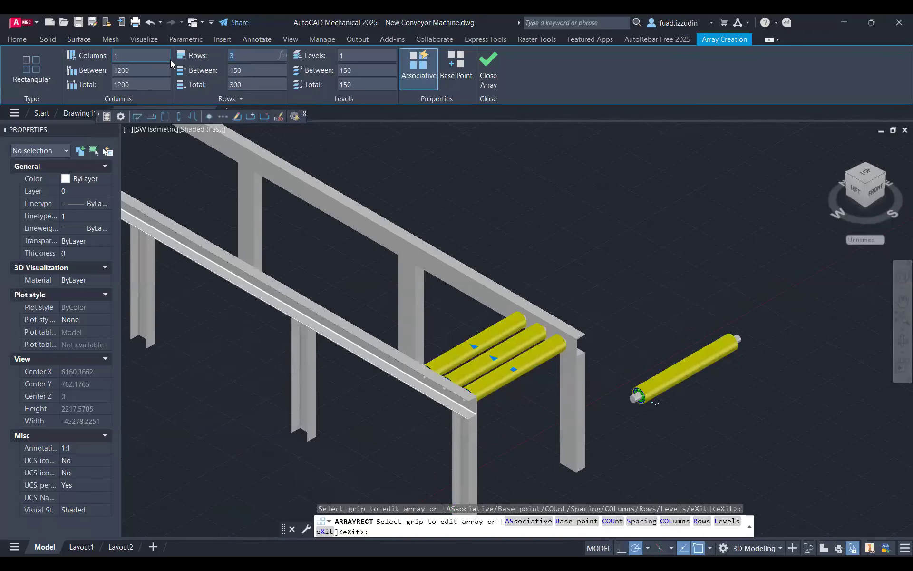
- Try row counts of 20, 30 and 35 for the roller array along the conveyor frame
left_click(250, 57)
type("20")
key("Return")
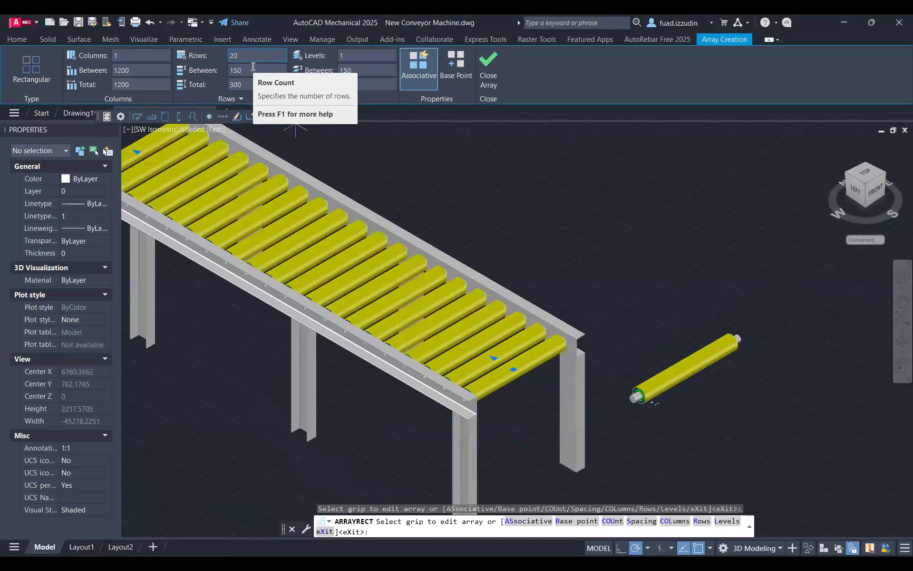
middle_click_drag(343, 179, 429, 258)
scroll(571, 319, "down", 5)
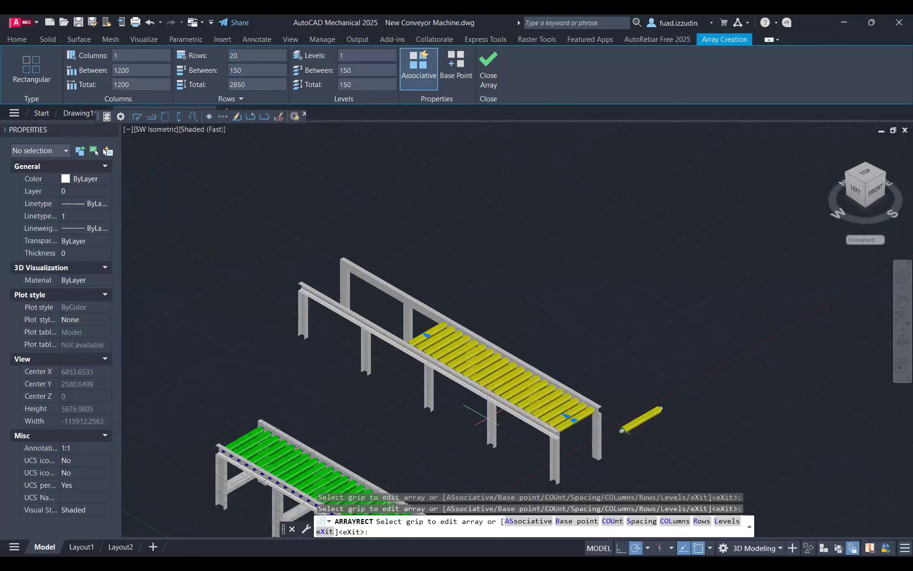
scroll(570, 319, "up", 4)
middle_click_drag(359, 130, 440, 252)
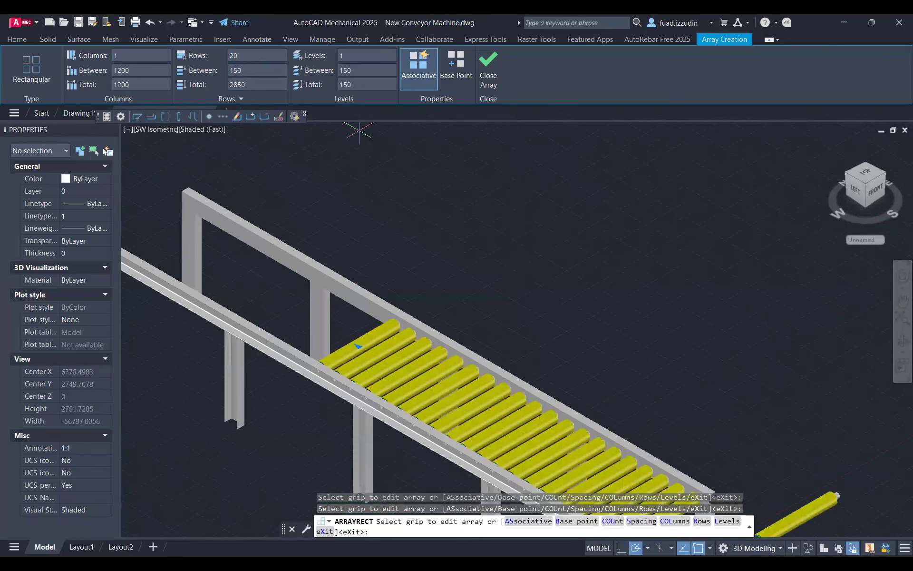
left_click_drag(251, 56, 103, 101)
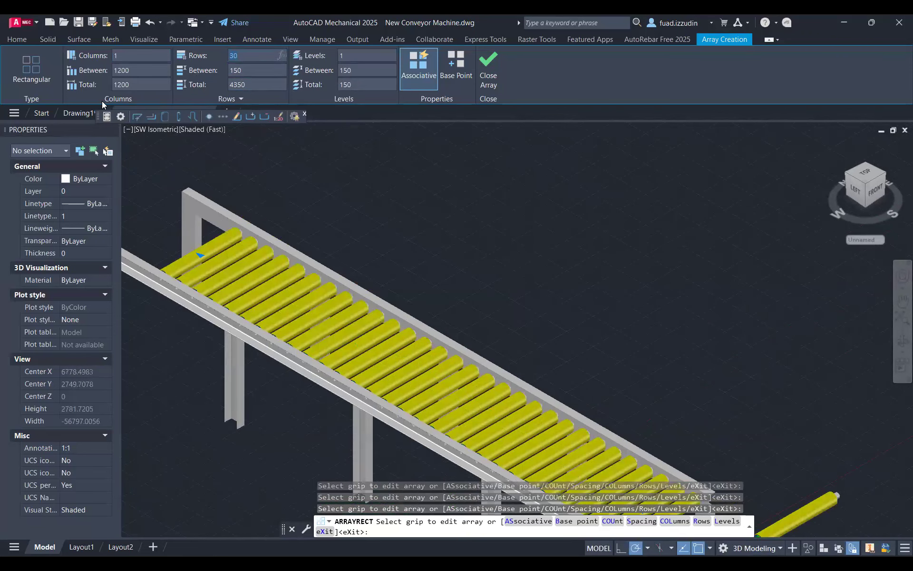
type("35")
key("Return")
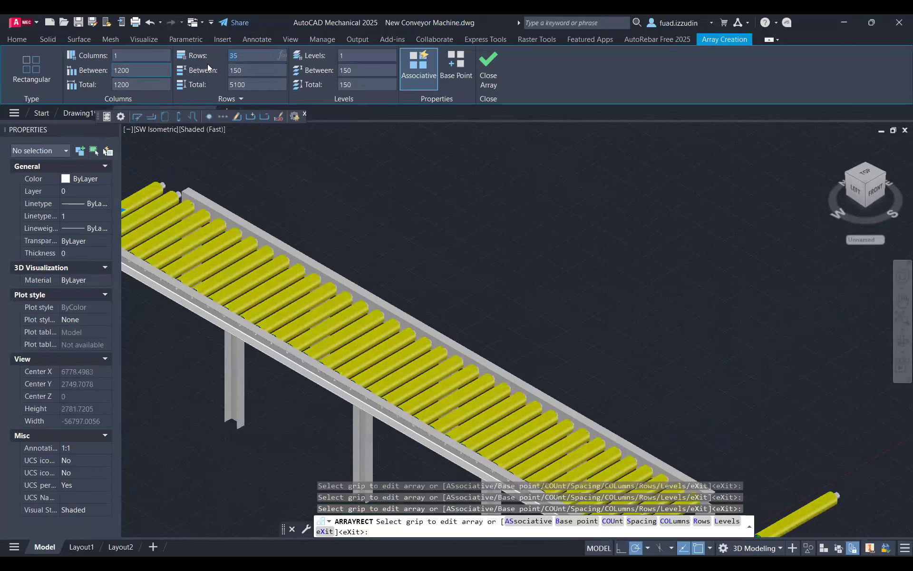
- Set the roller array to 33 rows along the frame and finish the array
type("33")
key("Return")
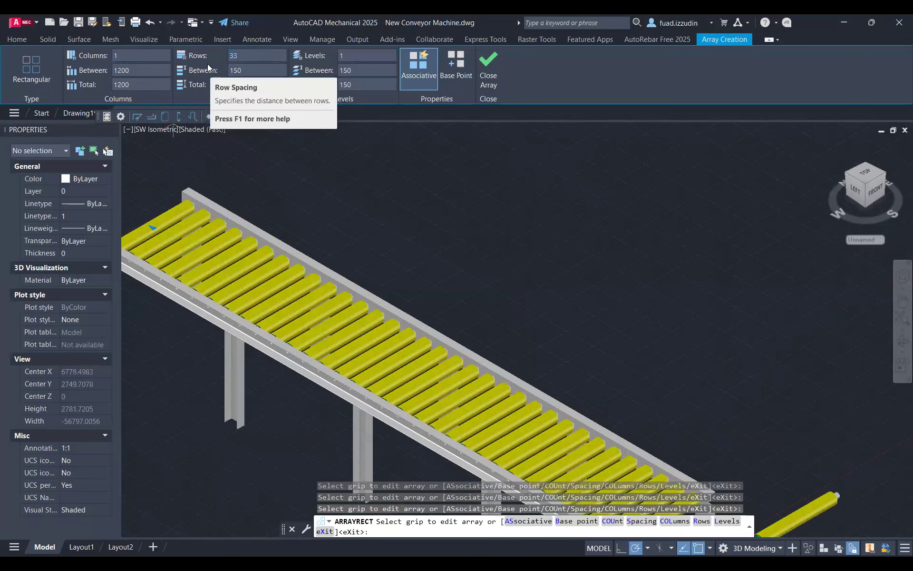
left_click(497, 75)
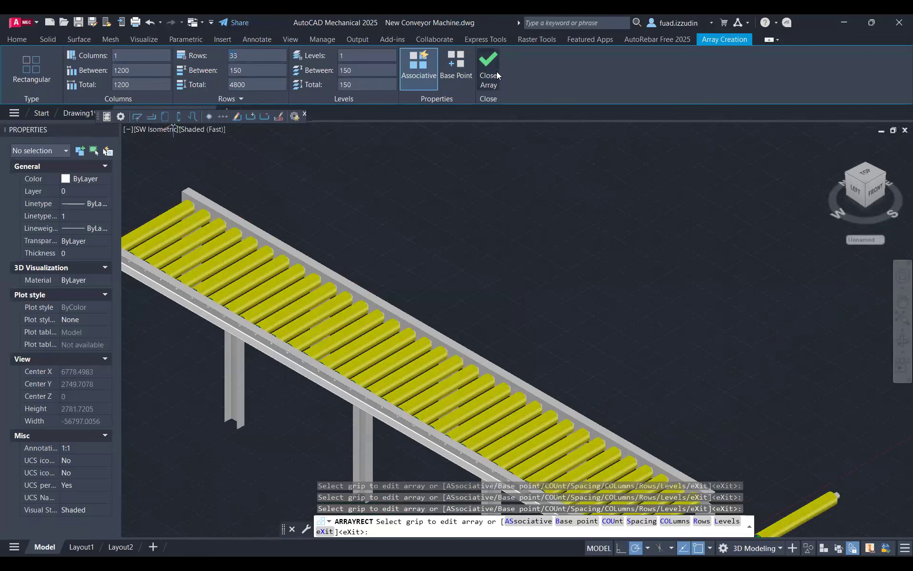
middle_click_drag(563, 461, 454, 272)
key("Escape")
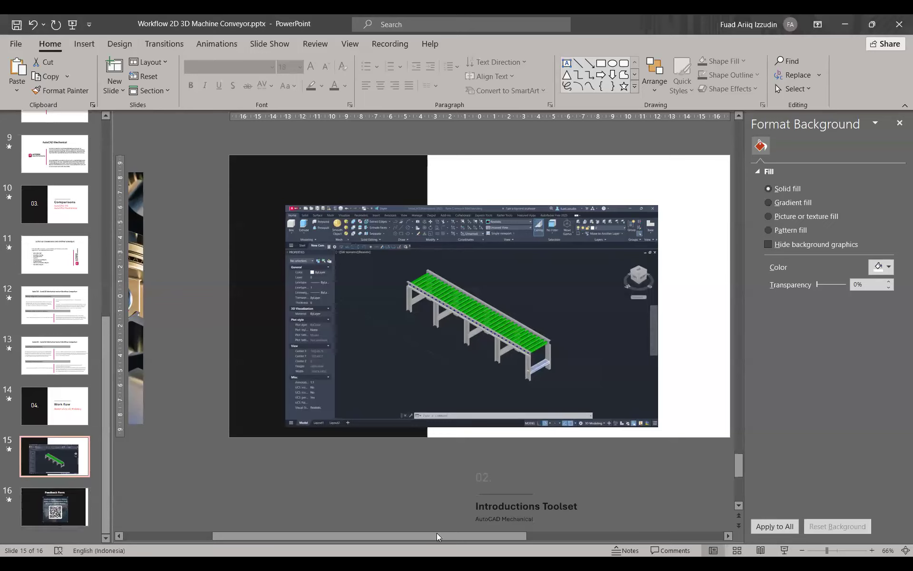
- Switch to the PowerPoint presentation and run the slide show to present the Feedback Form slide
key("shift+F5")
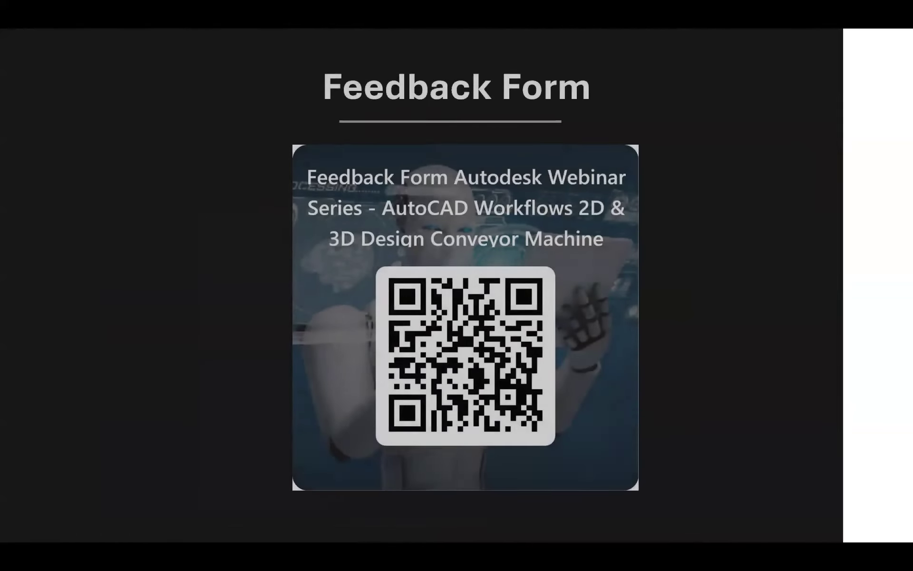